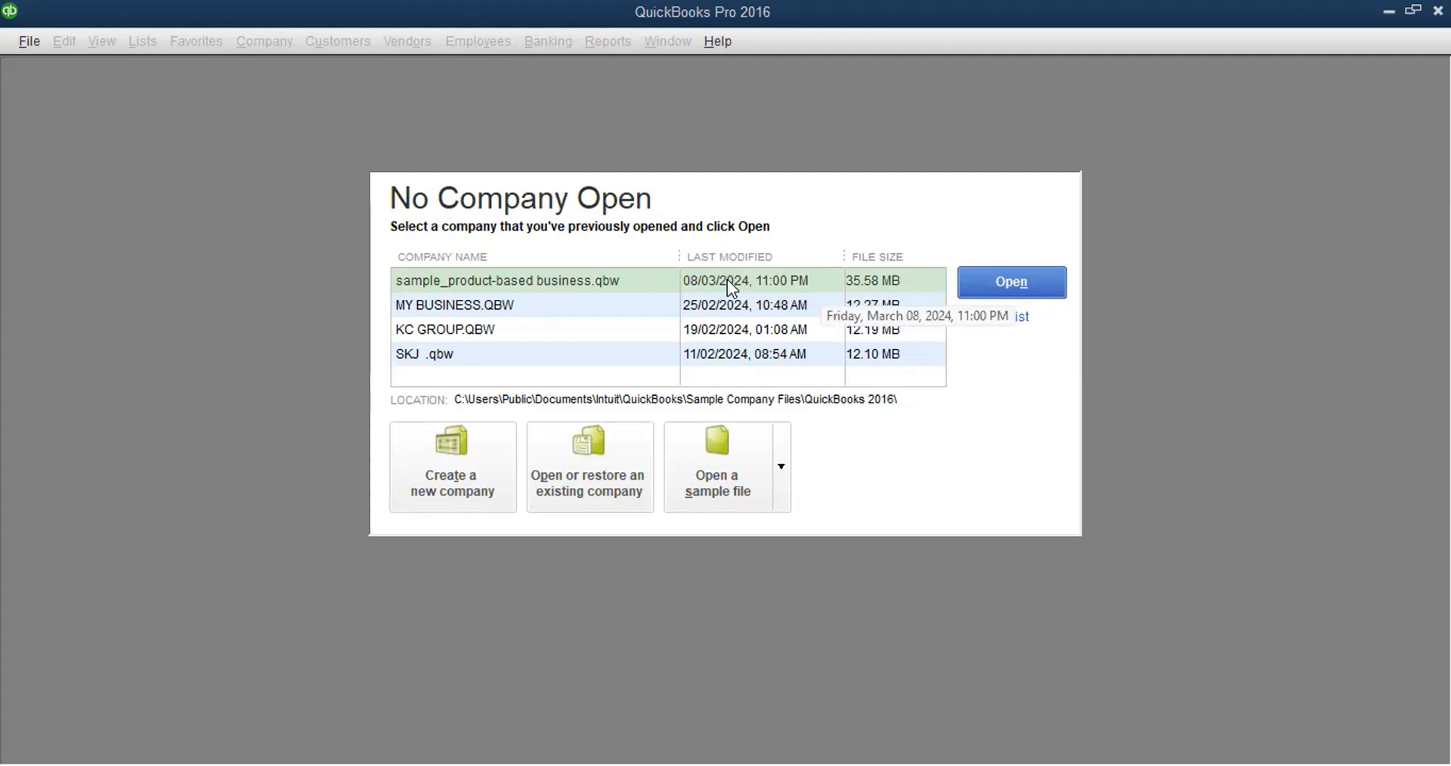
Open the sample_product-based business.qbw company file and maximize its Home window
{"action": "left_click", "coordinate": [990, 286]}
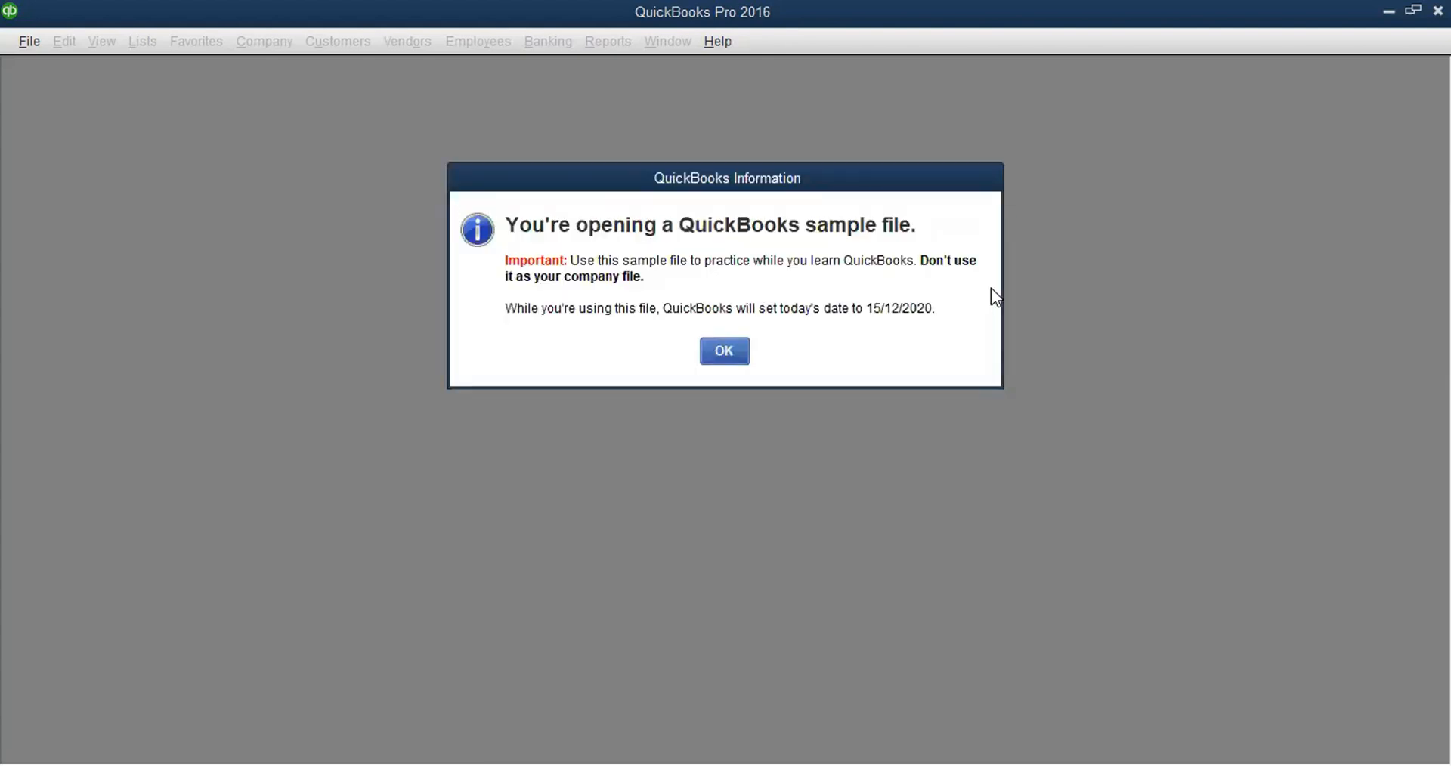
{"action": "left_click", "coordinate": [726, 356]}
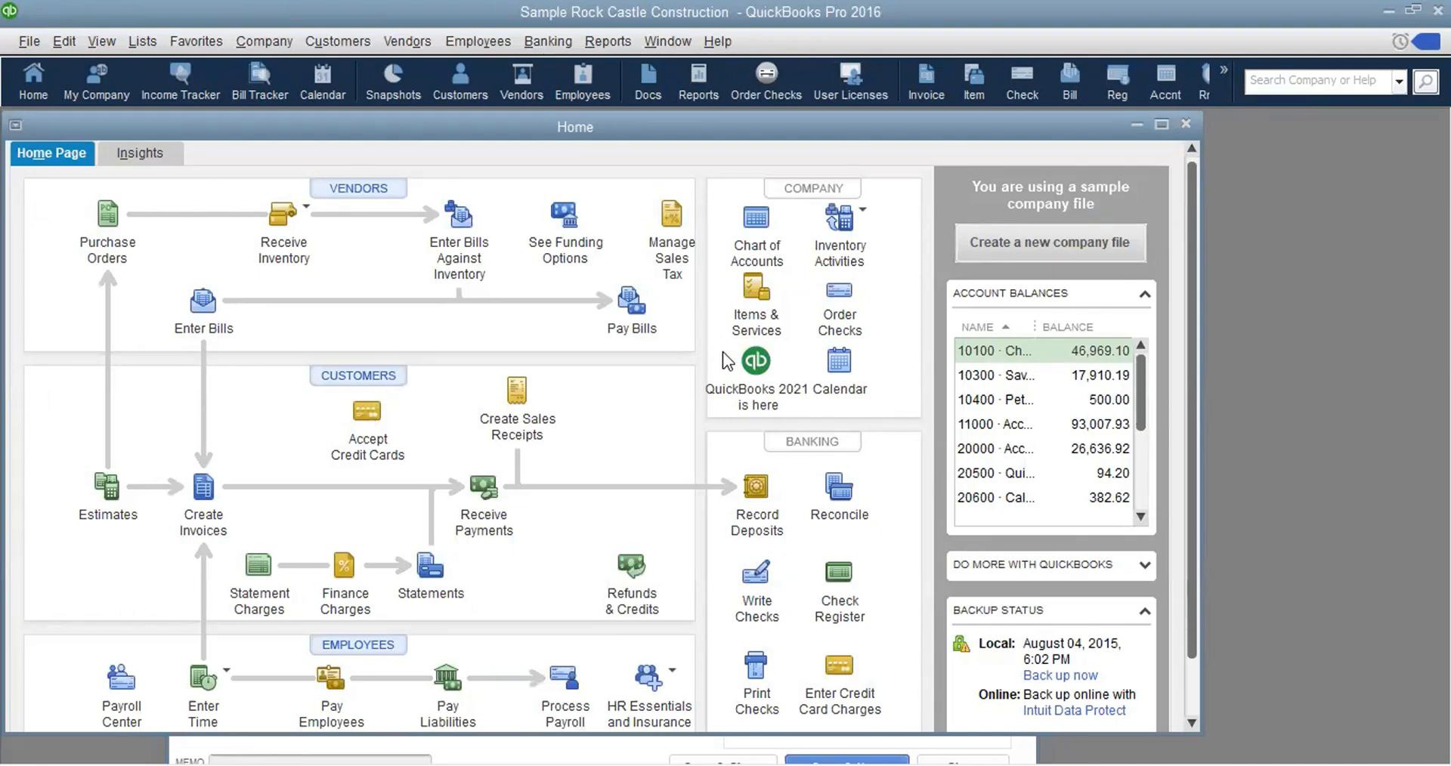
{"action": "left_click", "coordinate": [1162, 124]}
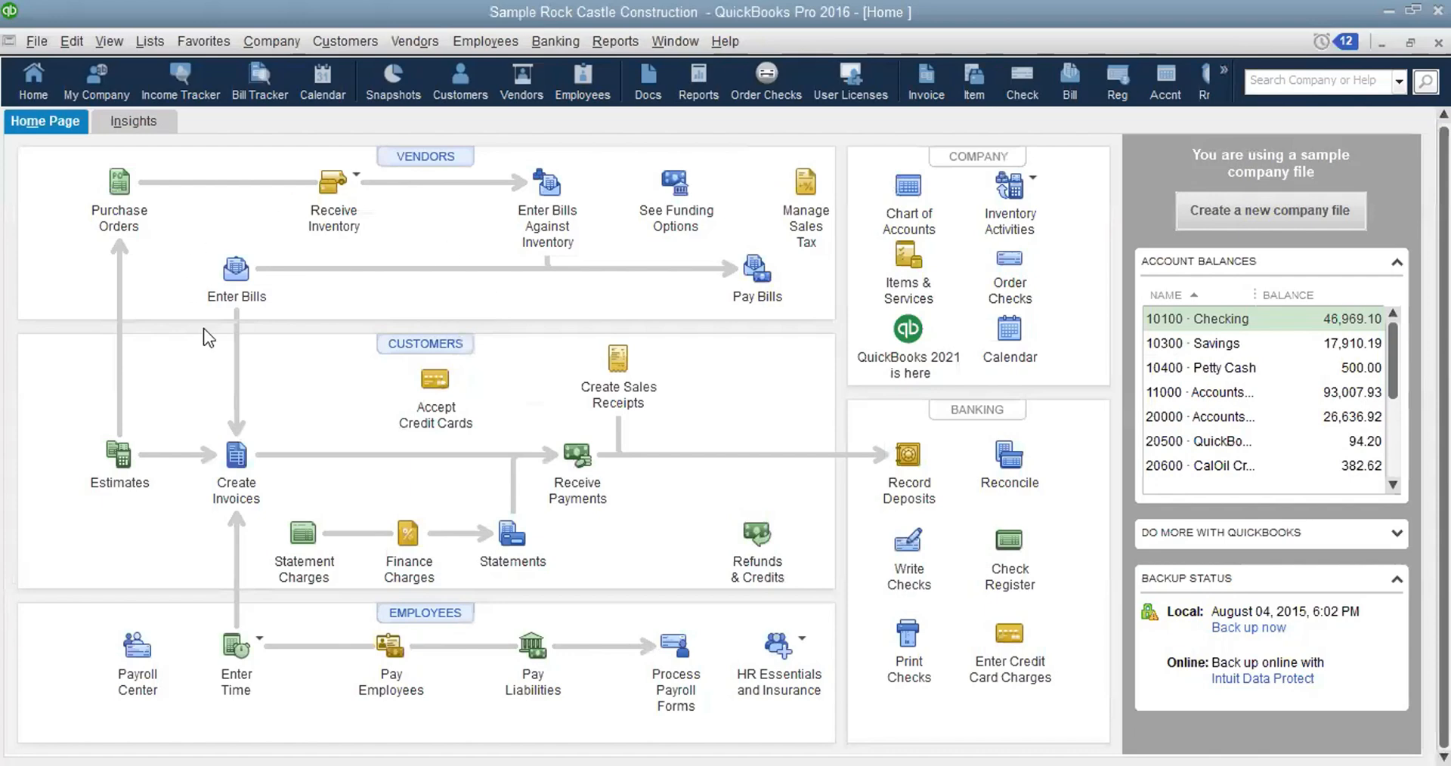
Open the Customer Center from the Home page's Customers section, look through the customer and job list, and close it
{"action": "left_click", "coordinate": [428, 346]}
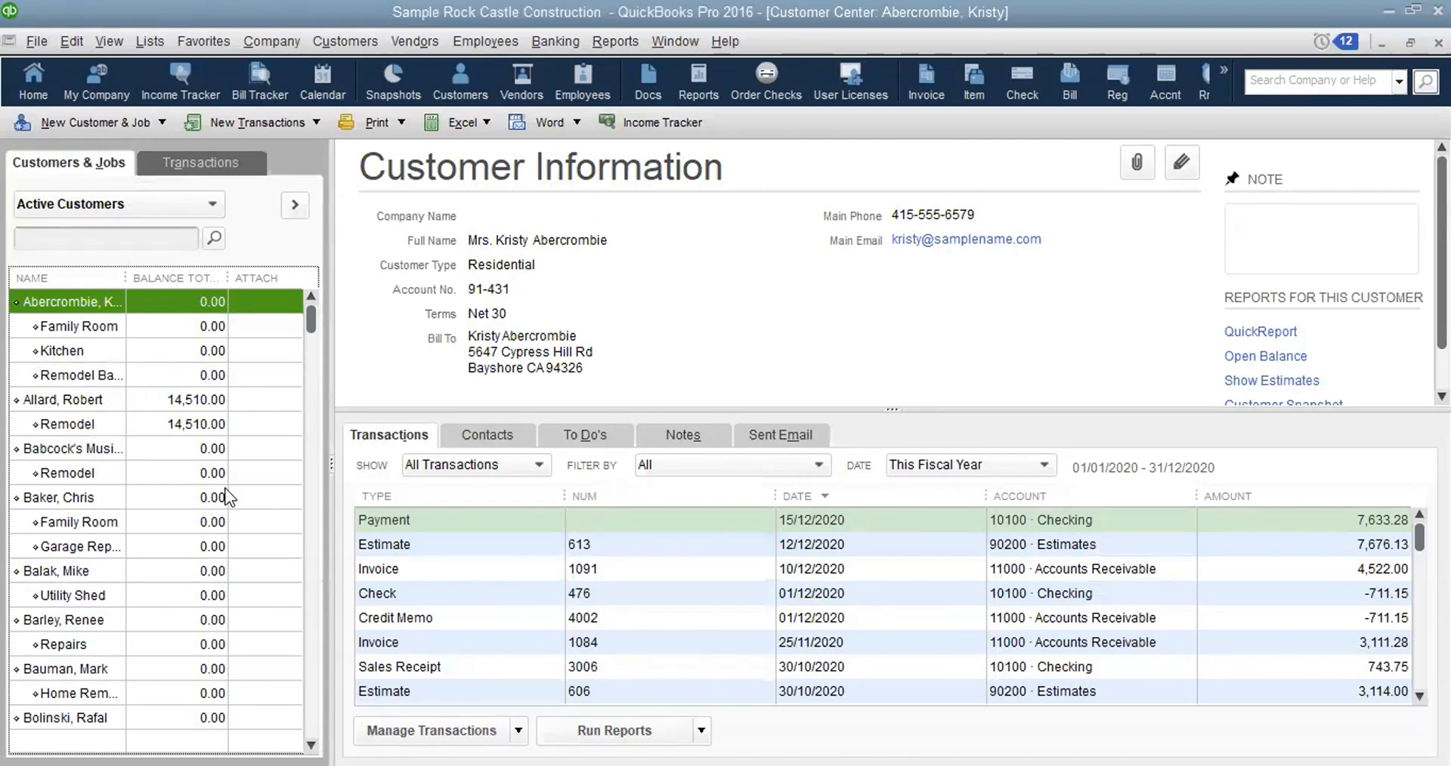
{"action": "left_click", "coordinate": [314, 464]}
{"action": "left_click", "coordinate": [314, 464]}
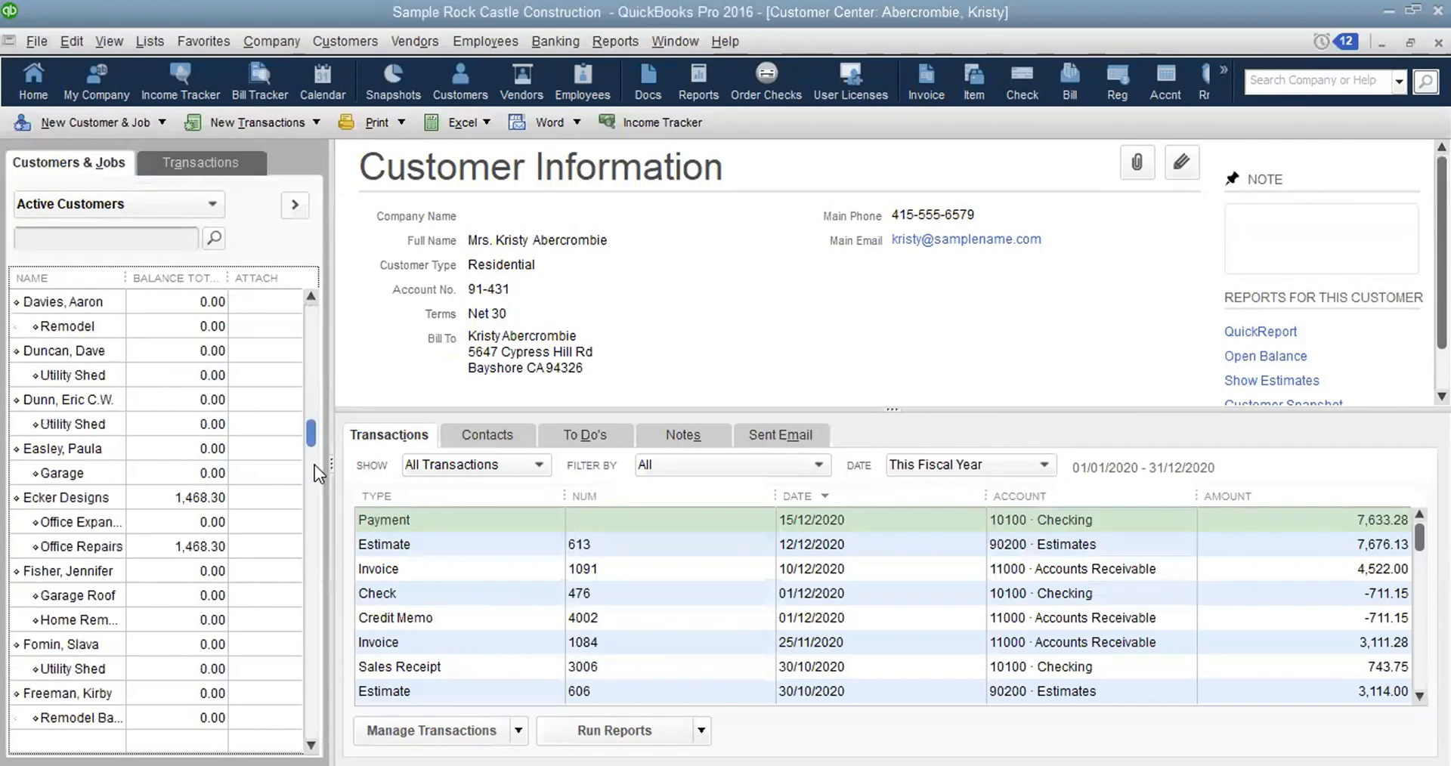
{"action": "left_click", "coordinate": [312, 506]}
{"action": "left_click", "coordinate": [307, 594]}
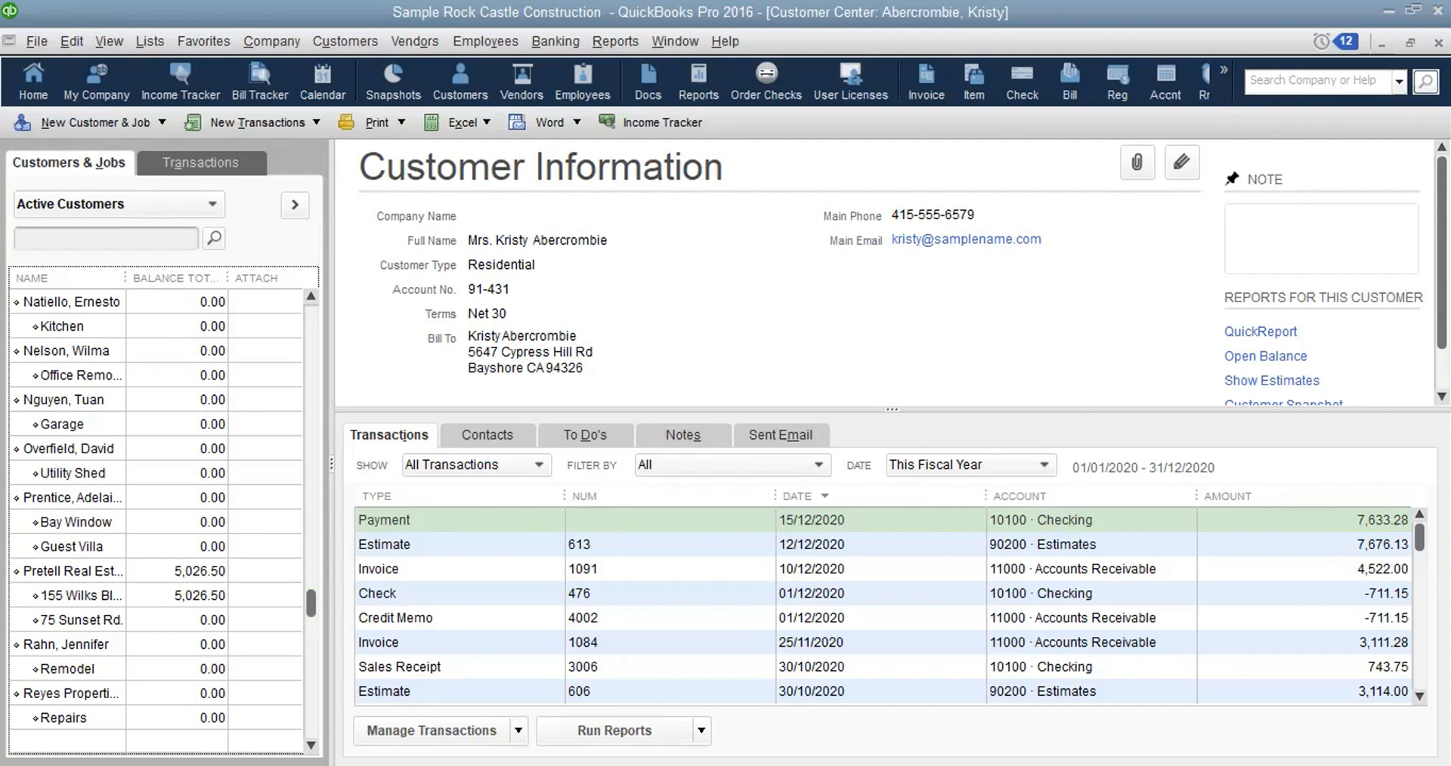
{"action": "left_click", "coordinate": [1439, 43]}
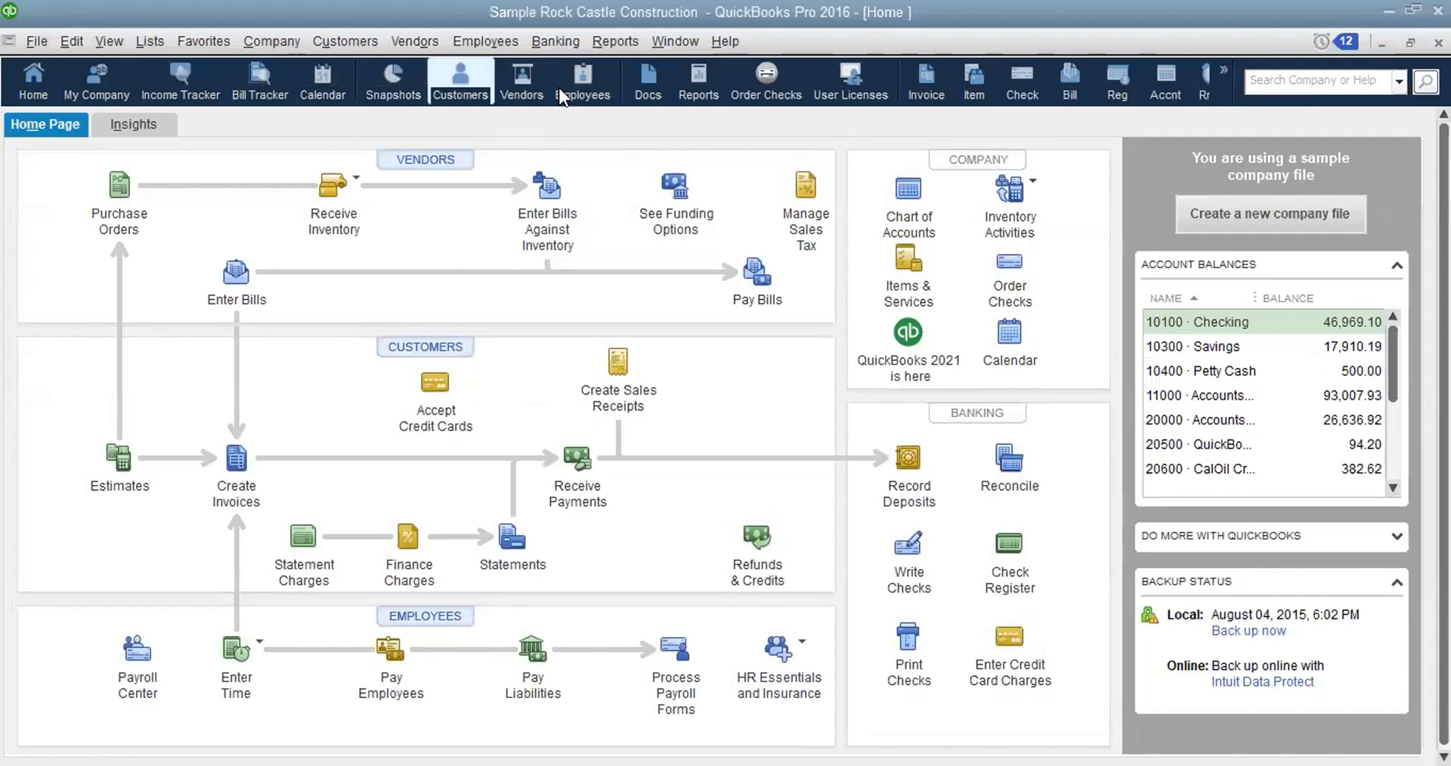
Reopen the Customer Center, examine the customer balances and a Remodel job's information, and return to the Home page
{"action": "left_click", "coordinate": [465, 86]}
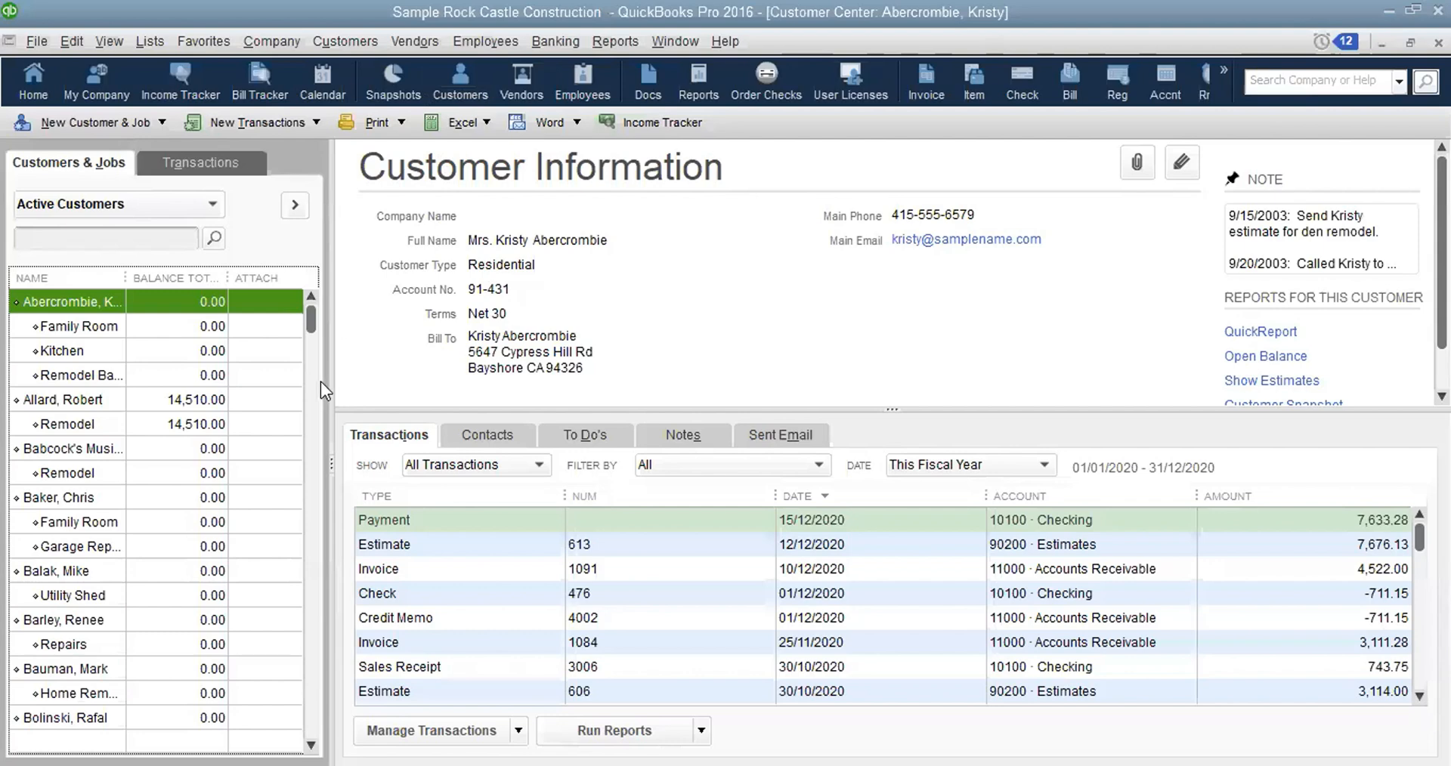
{"action": "left_click", "coordinate": [310, 415]}
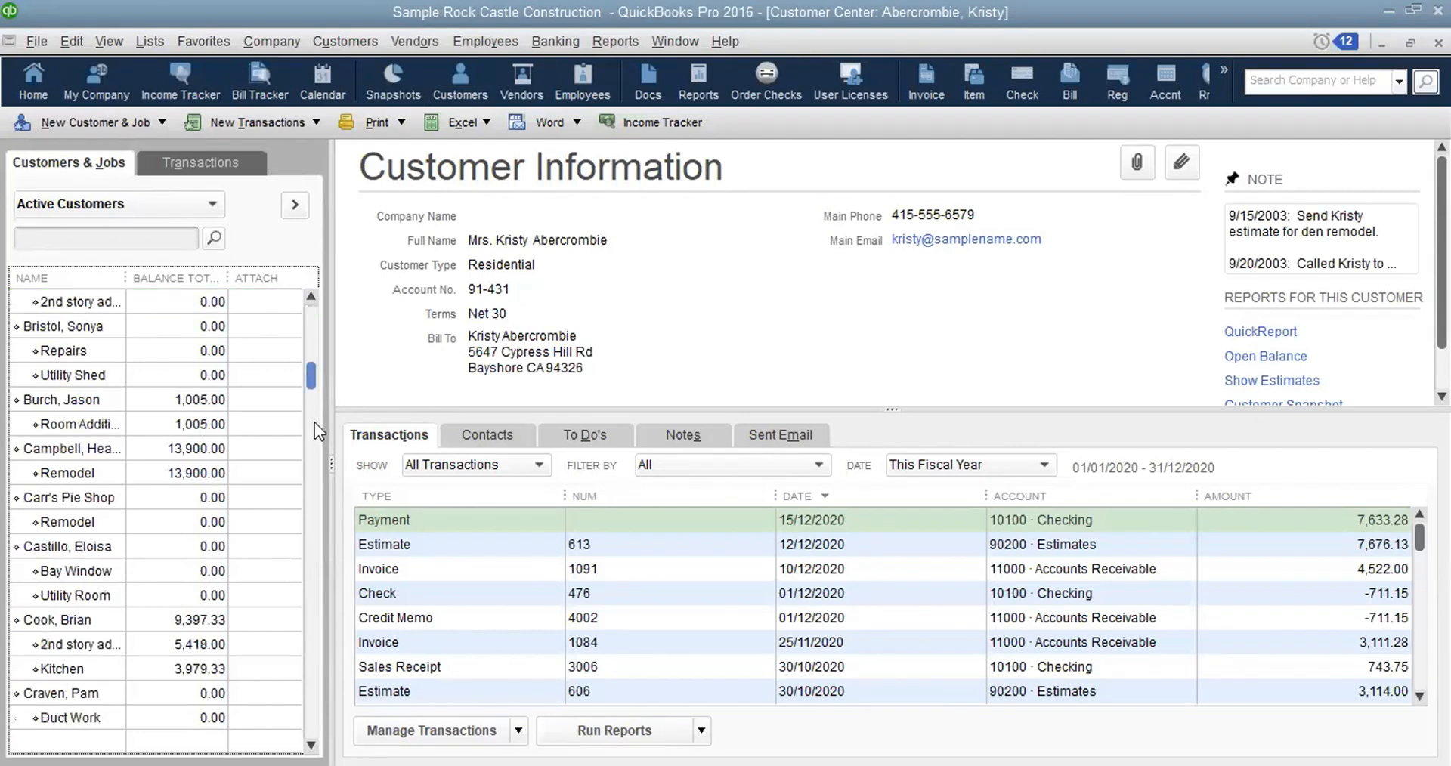
{"action": "left_click", "coordinate": [310, 469]}
{"action": "left_click", "coordinate": [311, 542]}
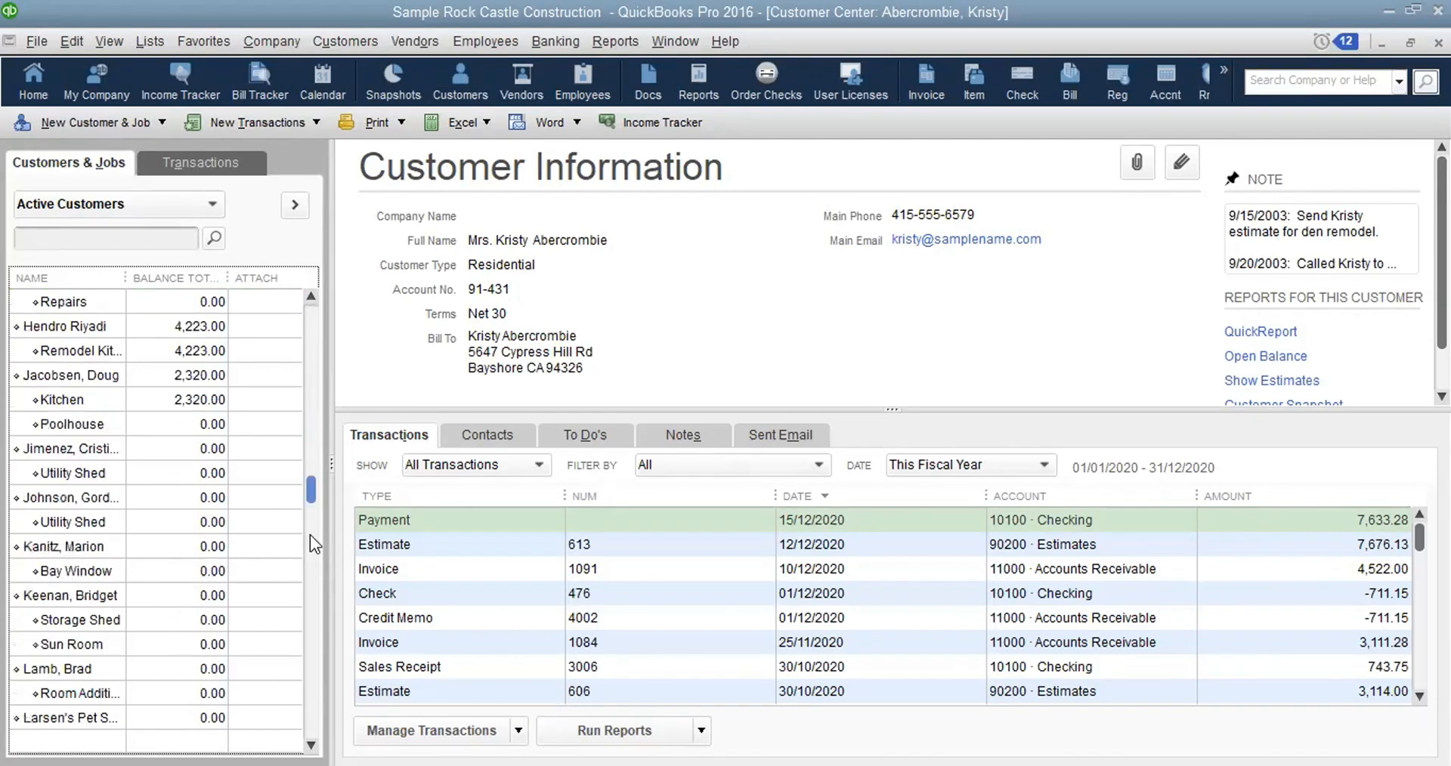
{"action": "left_click", "coordinate": [313, 419]}
{"action": "left_click", "coordinate": [309, 353]}
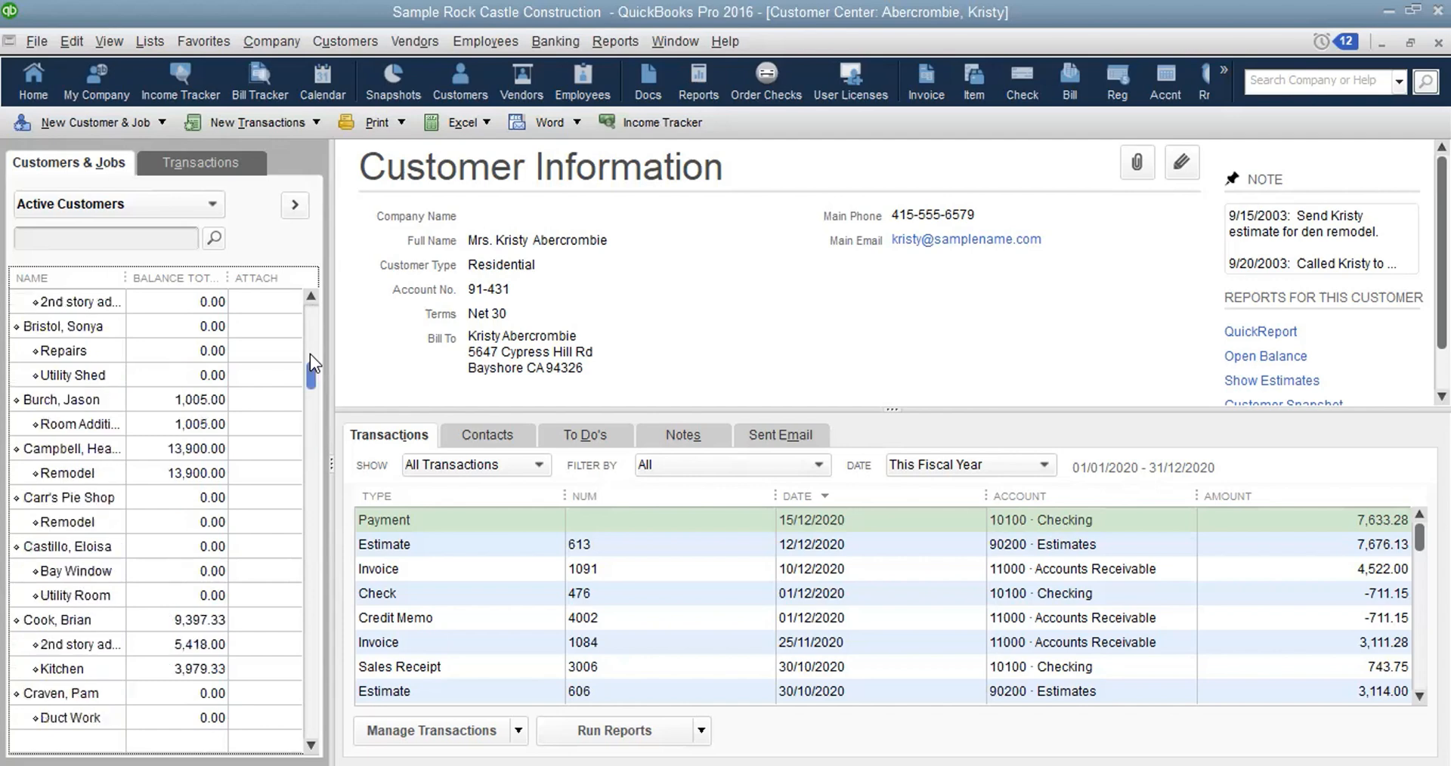
{"action": "left_click", "coordinate": [310, 330]}
{"action": "left_click", "coordinate": [303, 414]}
{"action": "left_click", "coordinate": [302, 473]}
{"action": "left_click", "coordinate": [312, 470]}
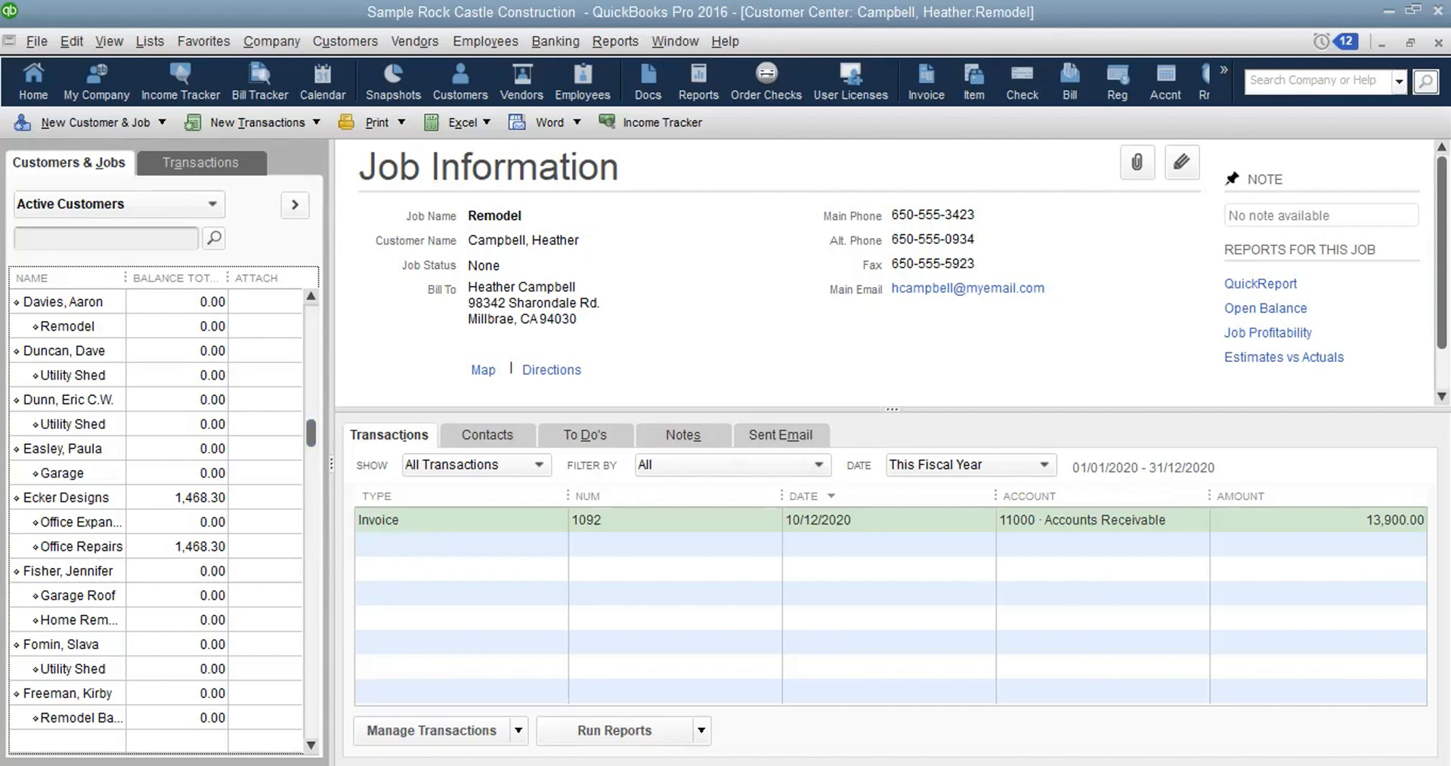
{"action": "key", "text": "Escape"}
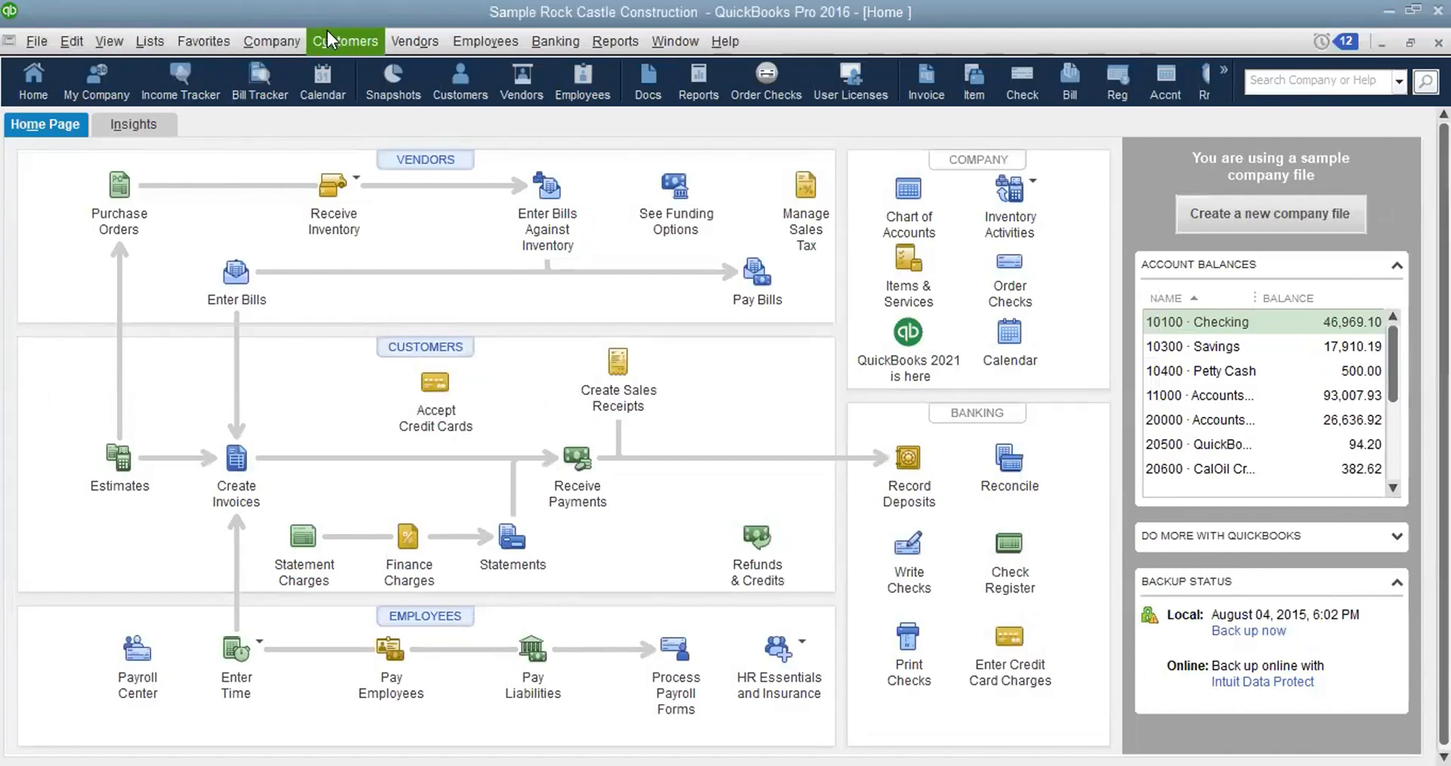
Bring up the Customer Center again and review the active customers and jobs from start to end and back
{"action": "left_click", "coordinate": [353, 35]}
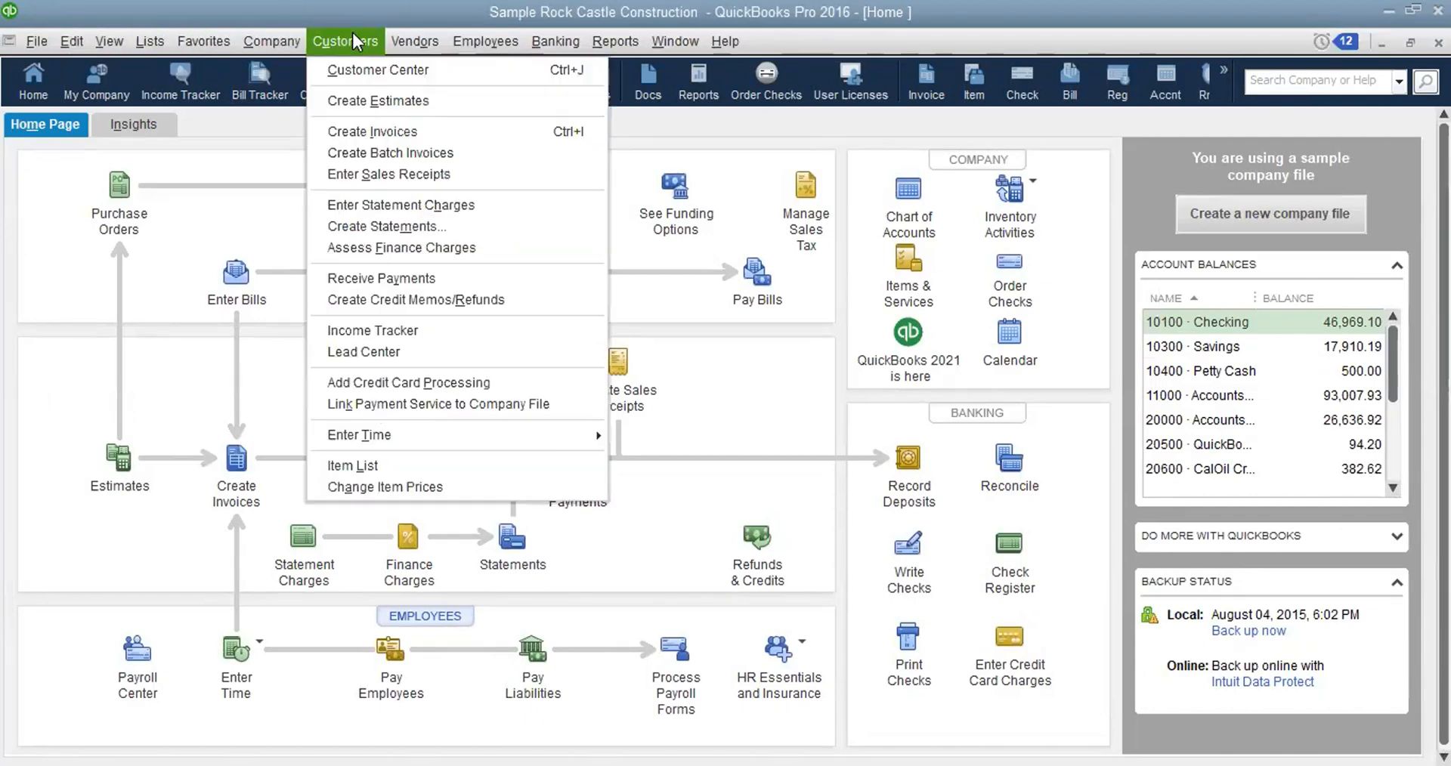
{"action": "left_click", "coordinate": [370, 72]}
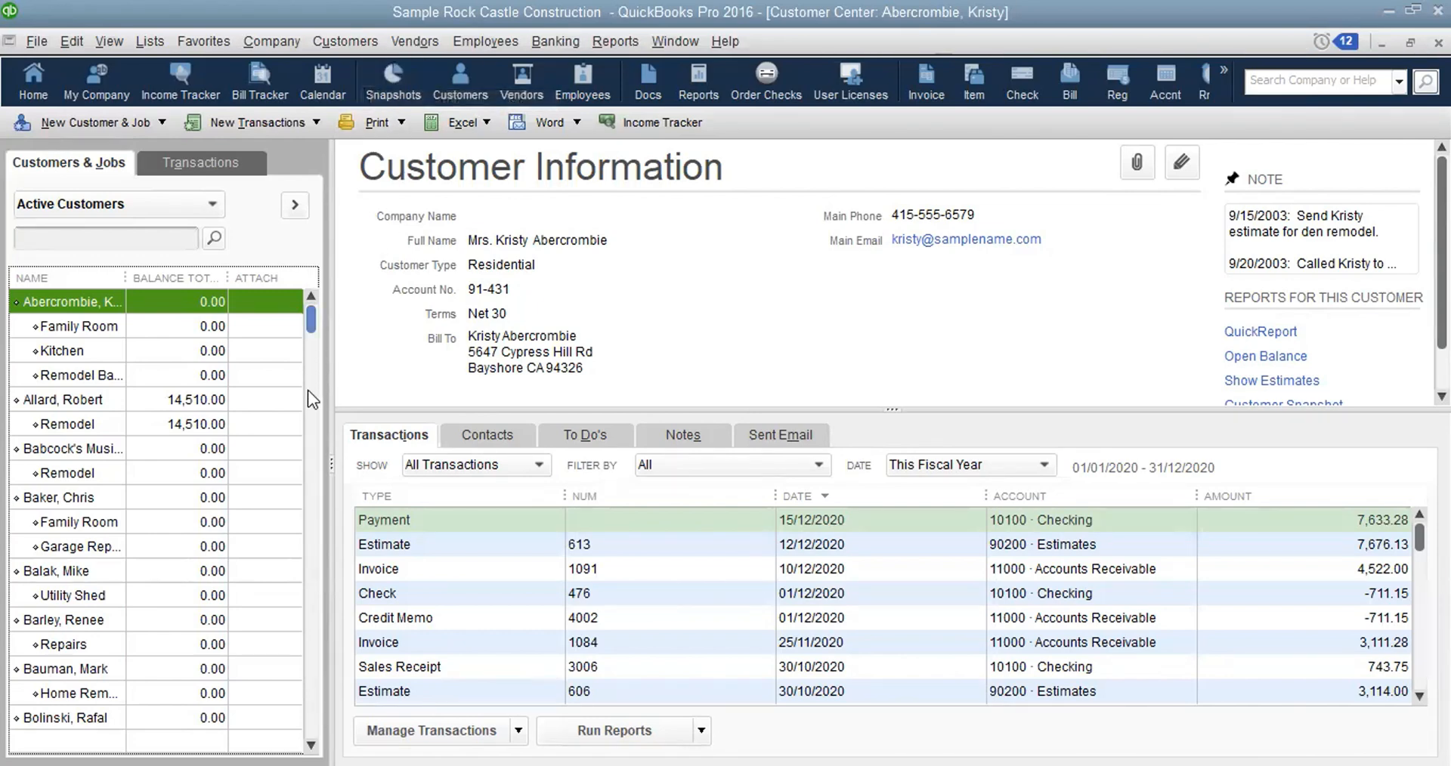
{"action": "scroll", "coordinate": [307, 405], "scroll_direction": "down", "scroll_amount": 20}
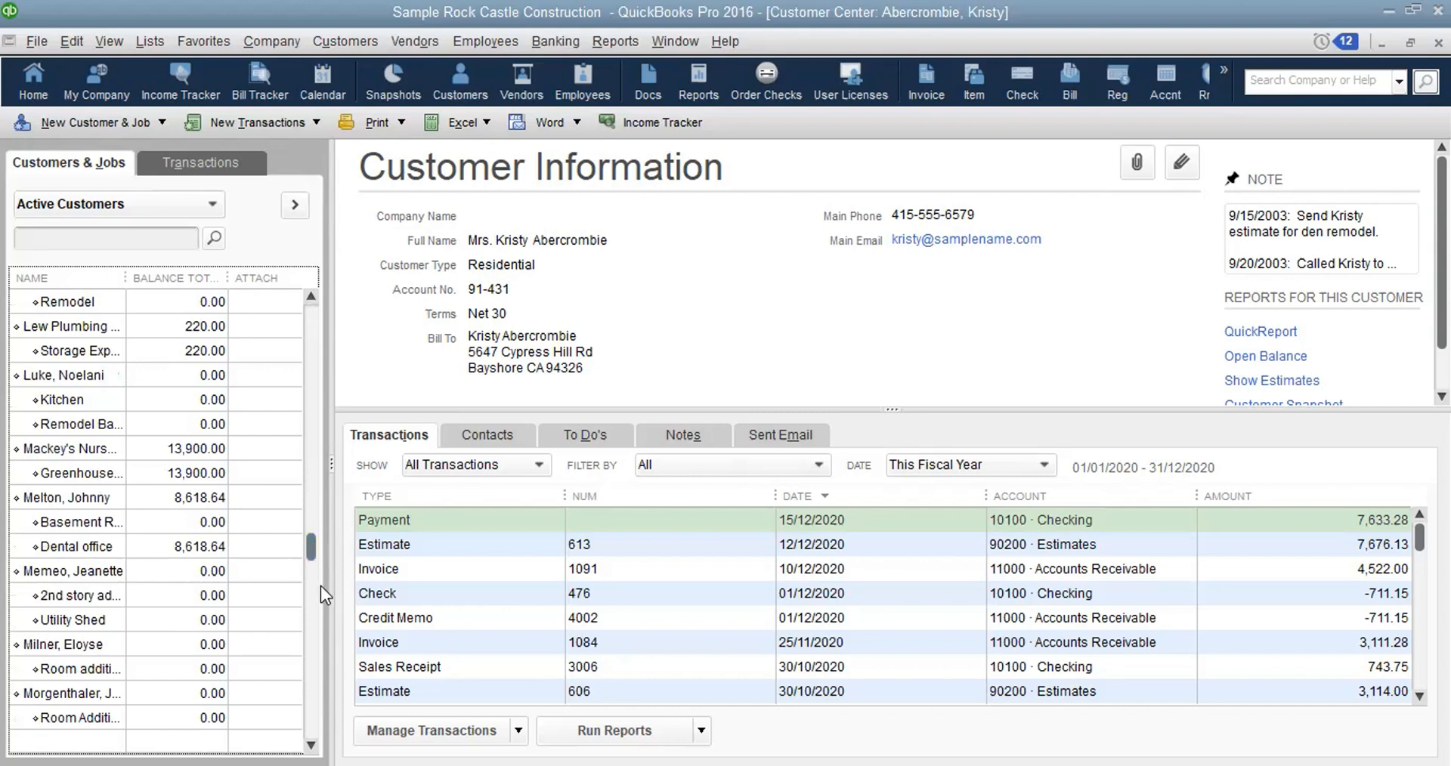
{"action": "left_click", "coordinate": [314, 609]}
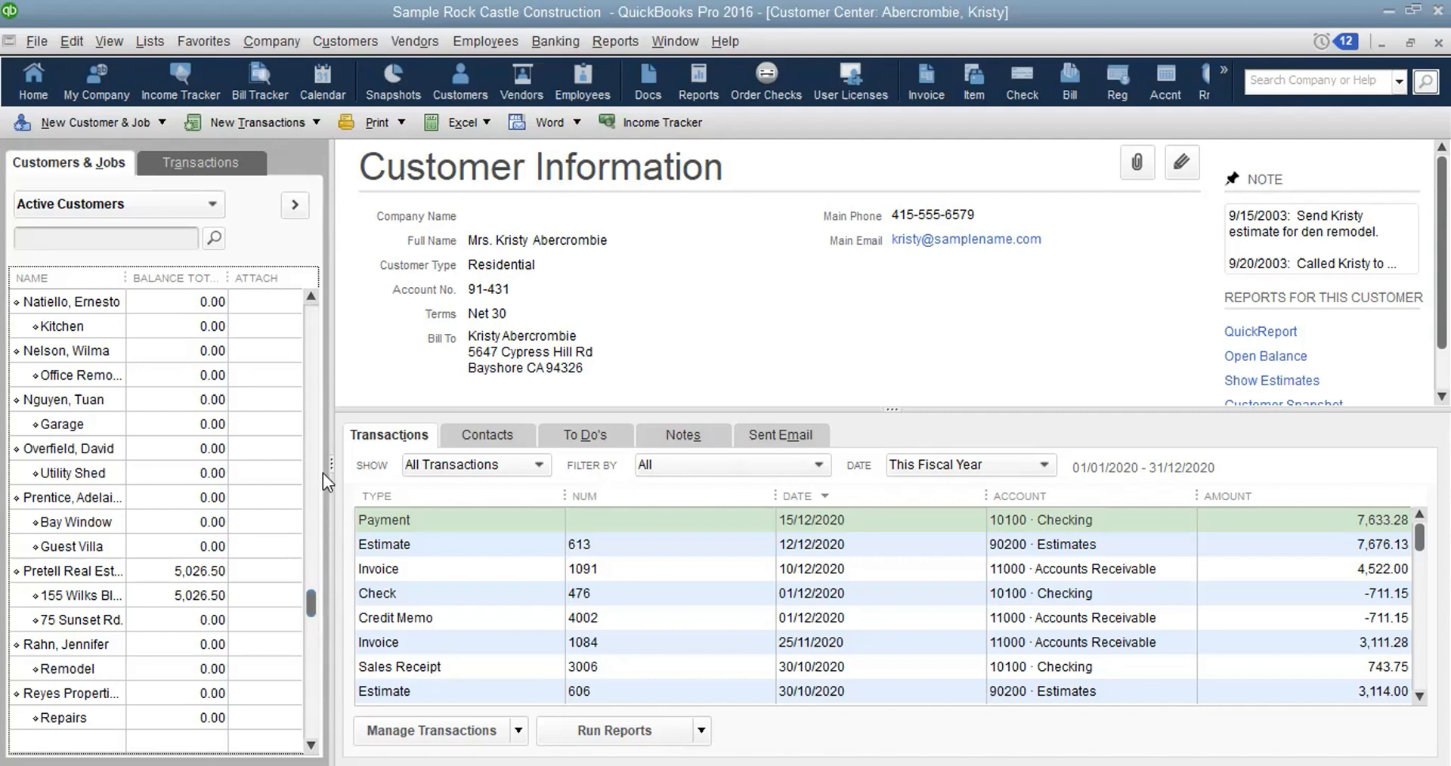
{"action": "left_click", "coordinate": [316, 409]}
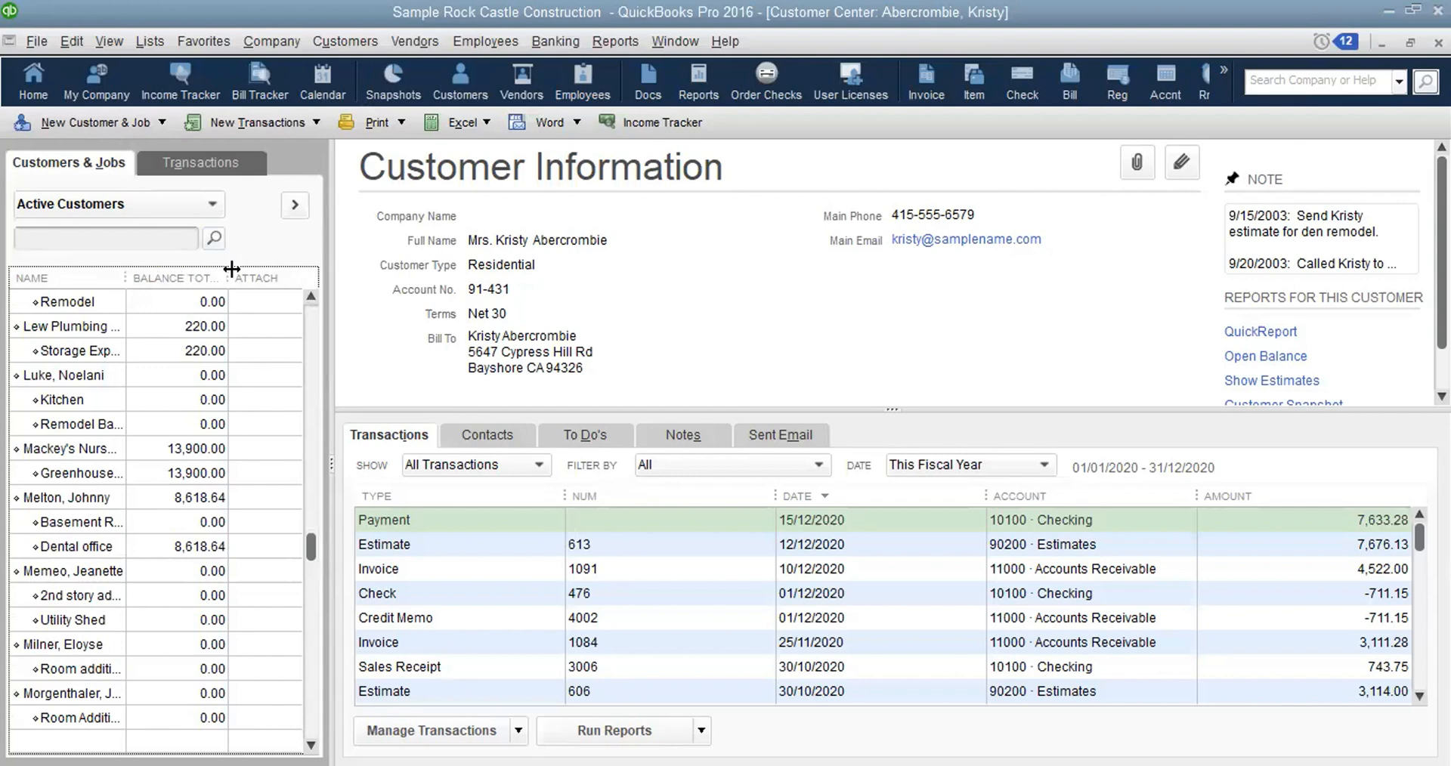
{"action": "left_click", "coordinate": [316, 325]}
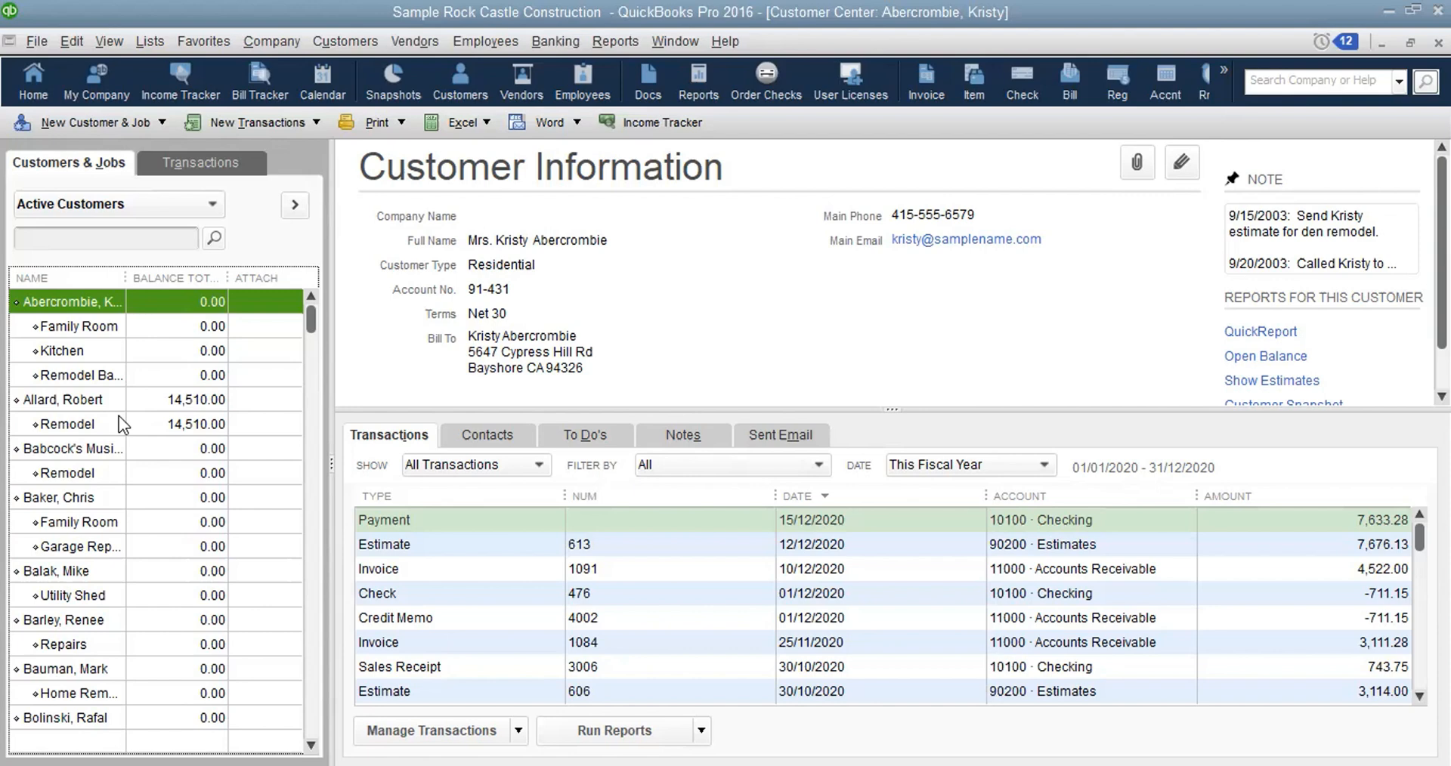
{"action": "left_click", "coordinate": [311, 388]}
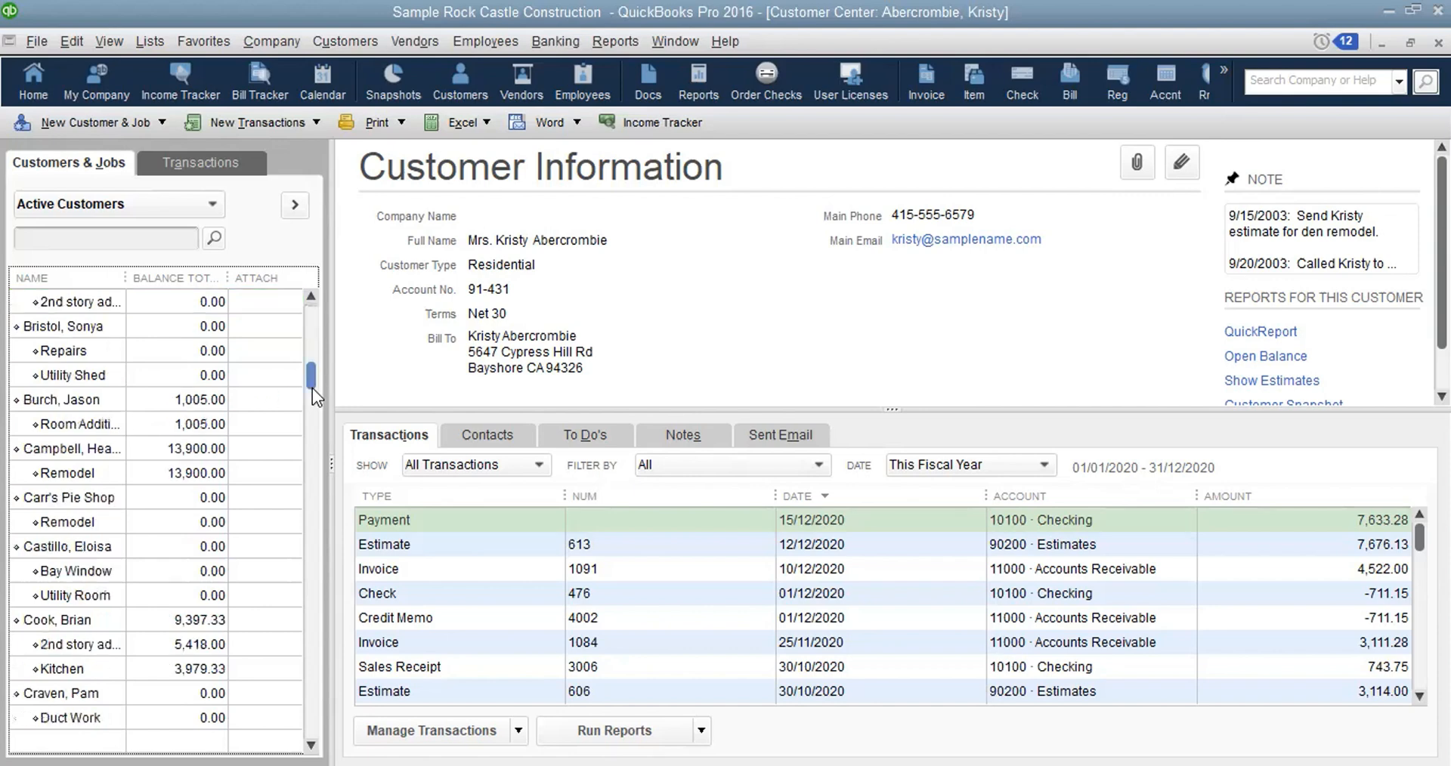
{"action": "left_click", "coordinate": [312, 318]}
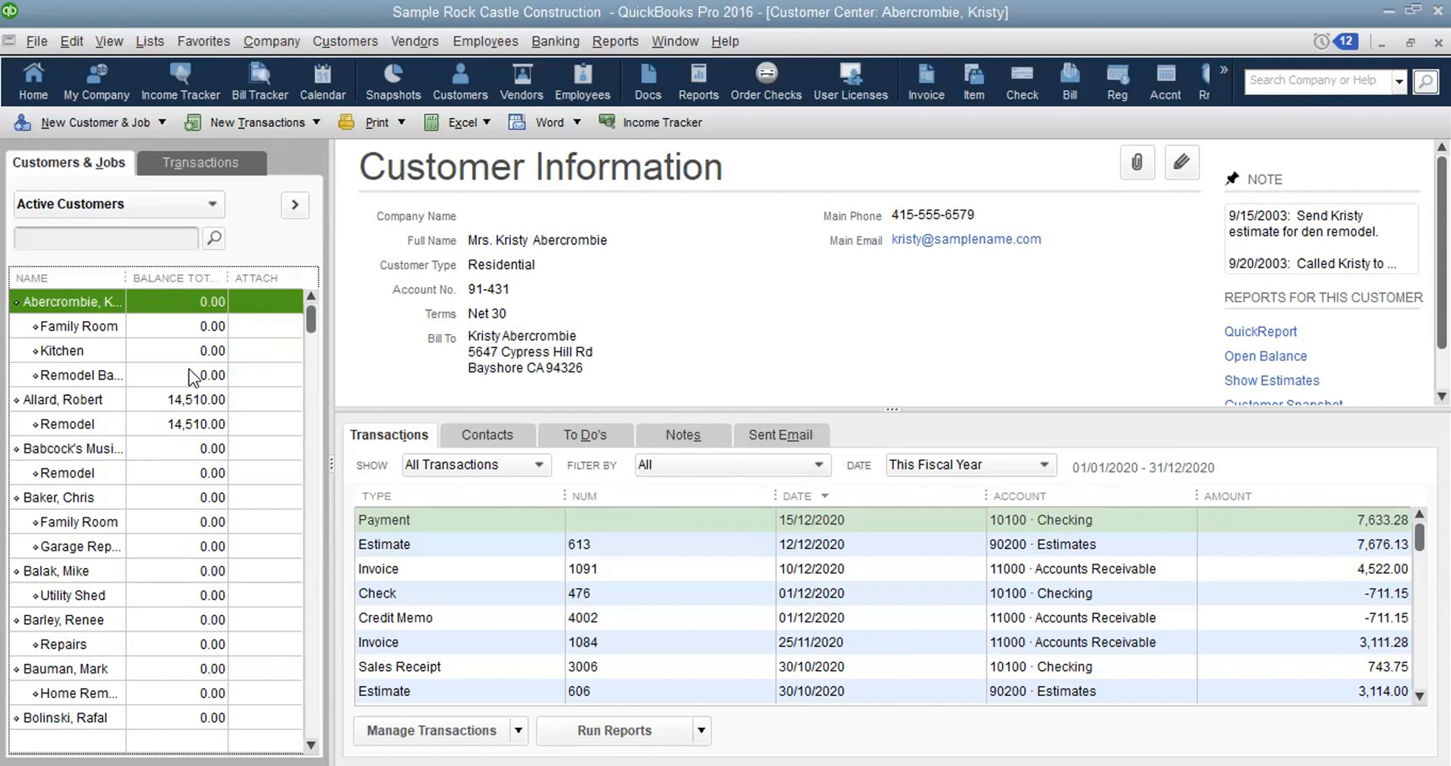
Select the customer with the 14,510.00 balance and examine the total balances of the other active customers and jobs
{"action": "left_click", "coordinate": [187, 394]}
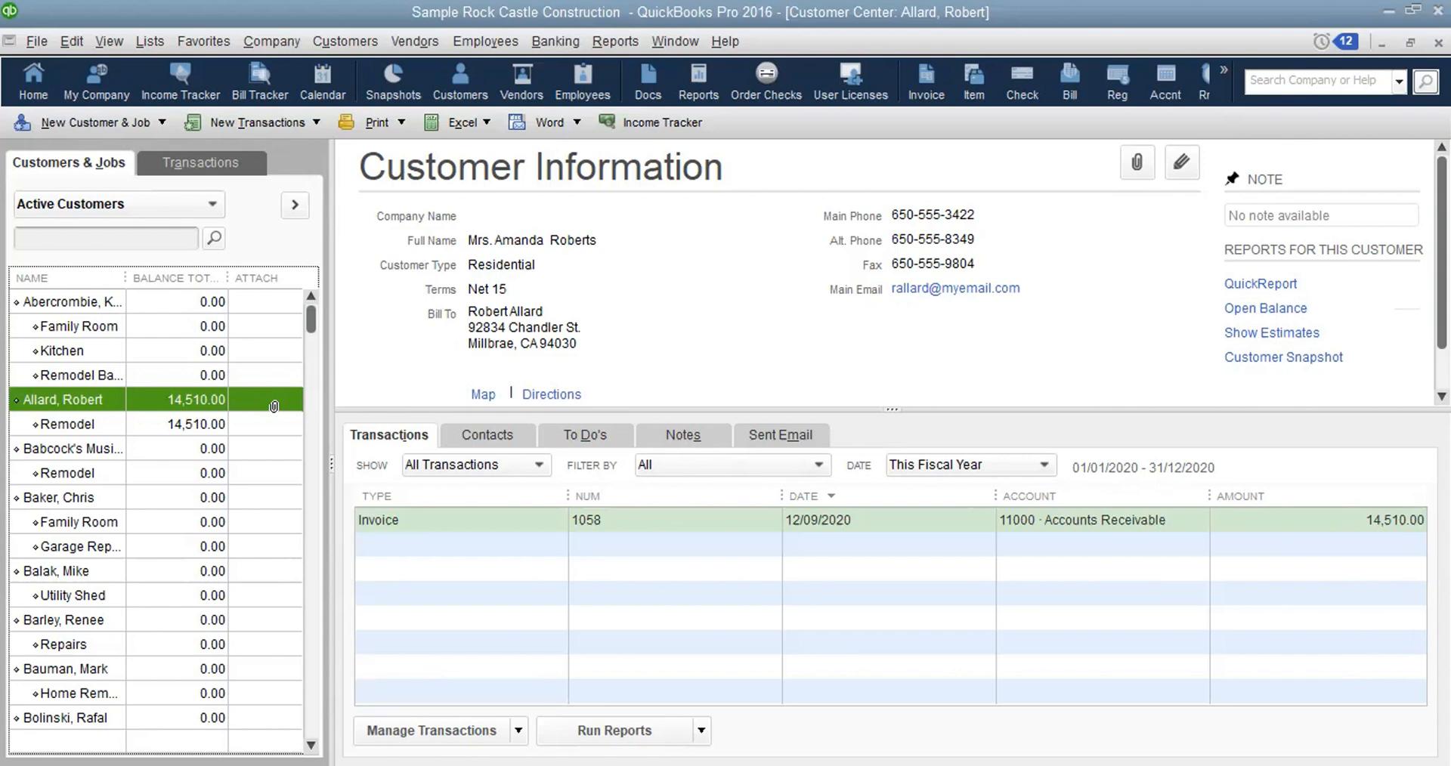
{"action": "left_click", "coordinate": [312, 390]}
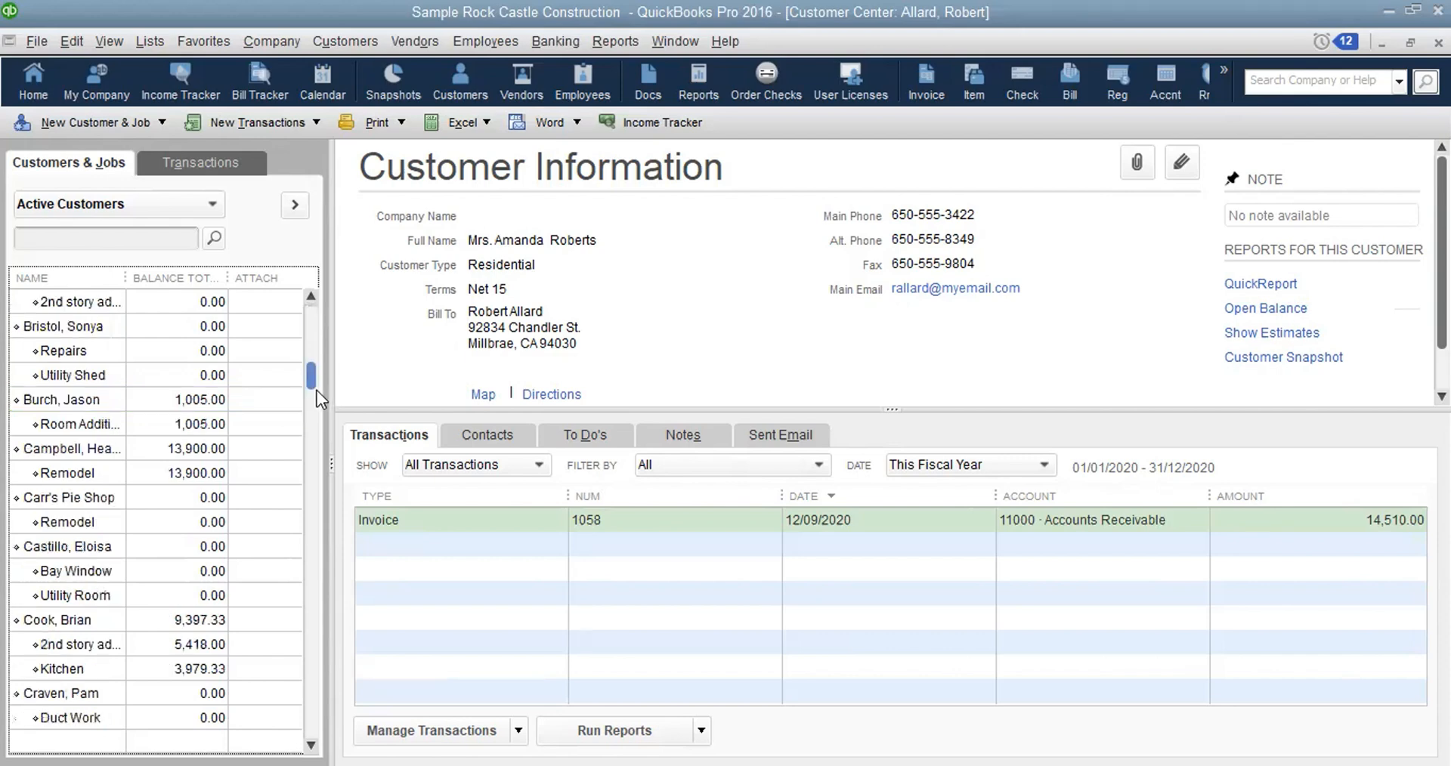
{"action": "left_click", "coordinate": [315, 452]}
{"action": "left_click", "coordinate": [316, 528]}
{"action": "left_click", "coordinate": [309, 577]}
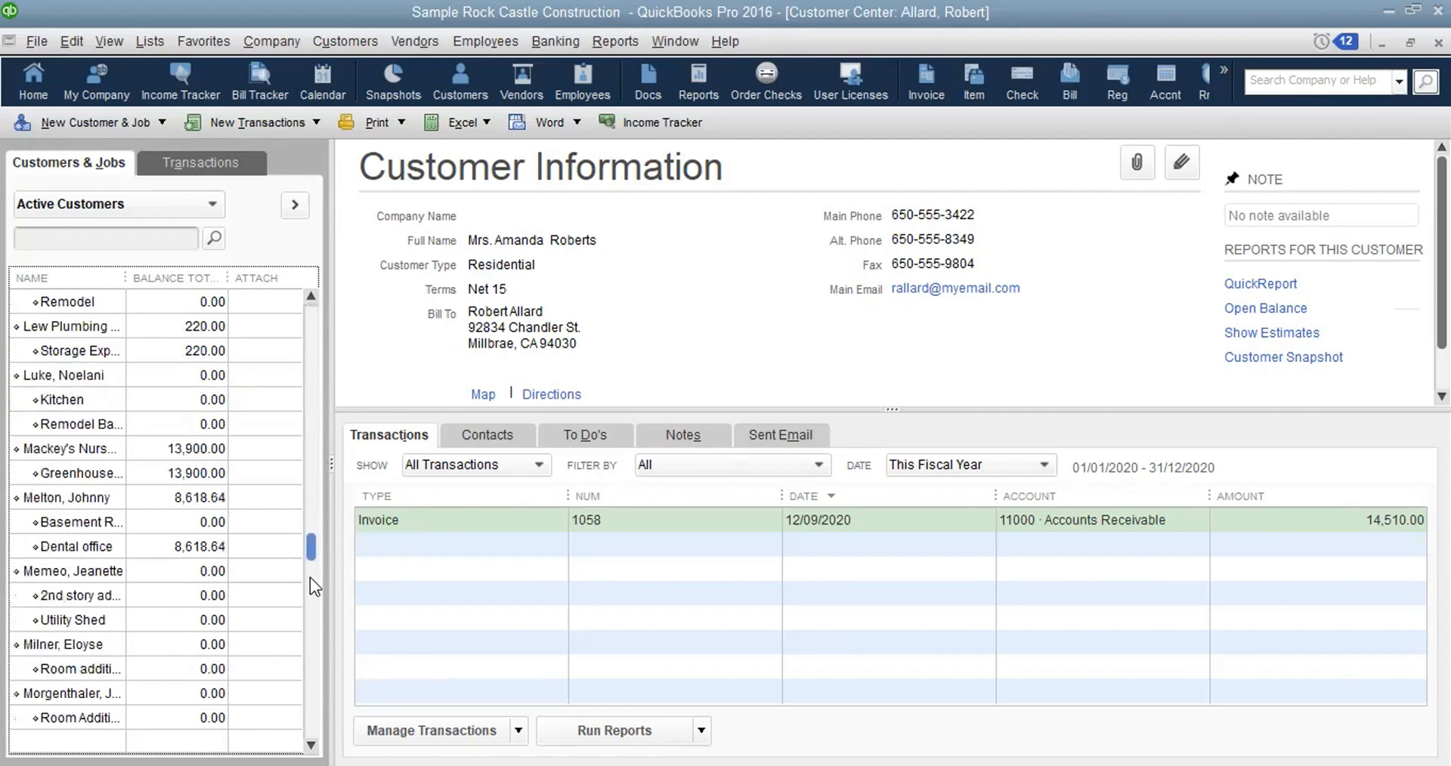
{"action": "left_click", "coordinate": [310, 361]}
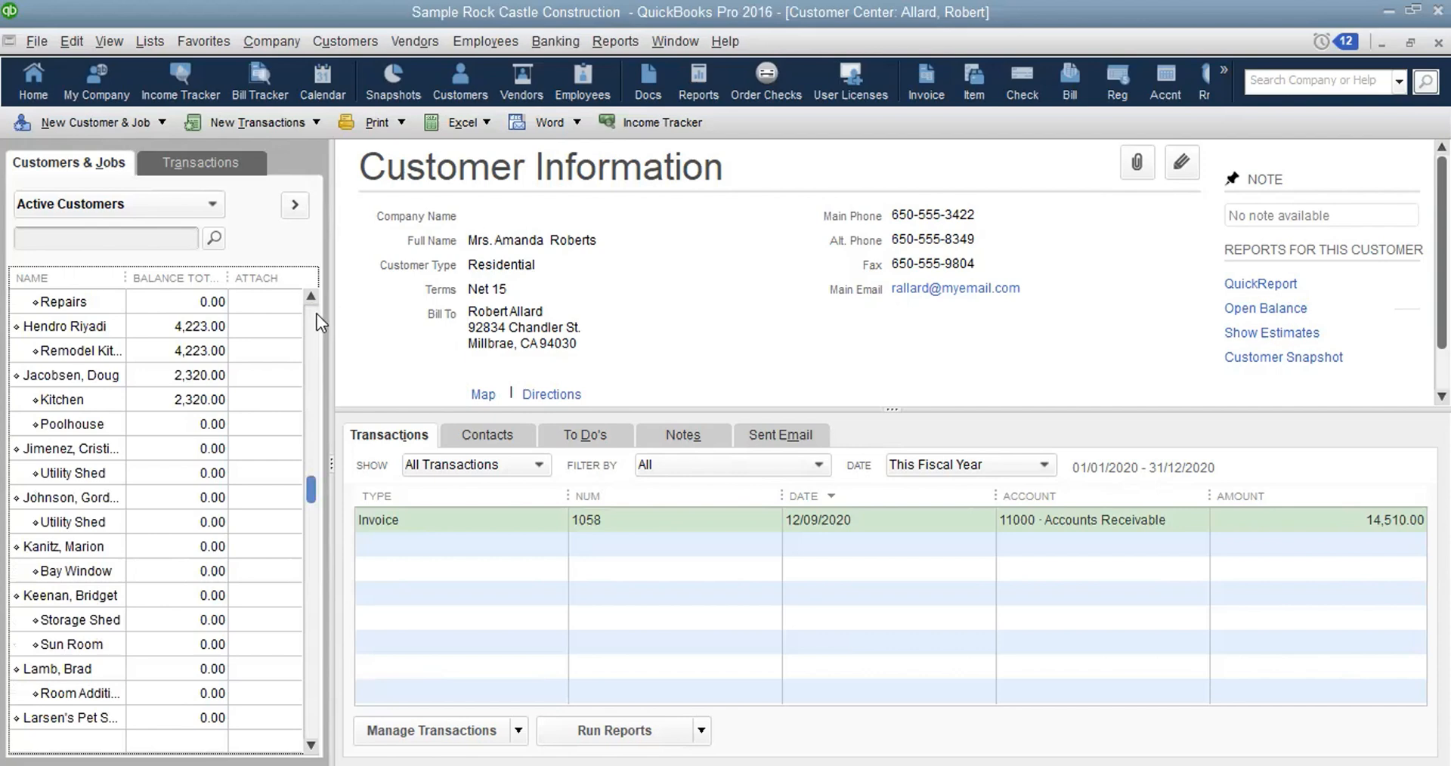
{"action": "left_click", "coordinate": [315, 326]}
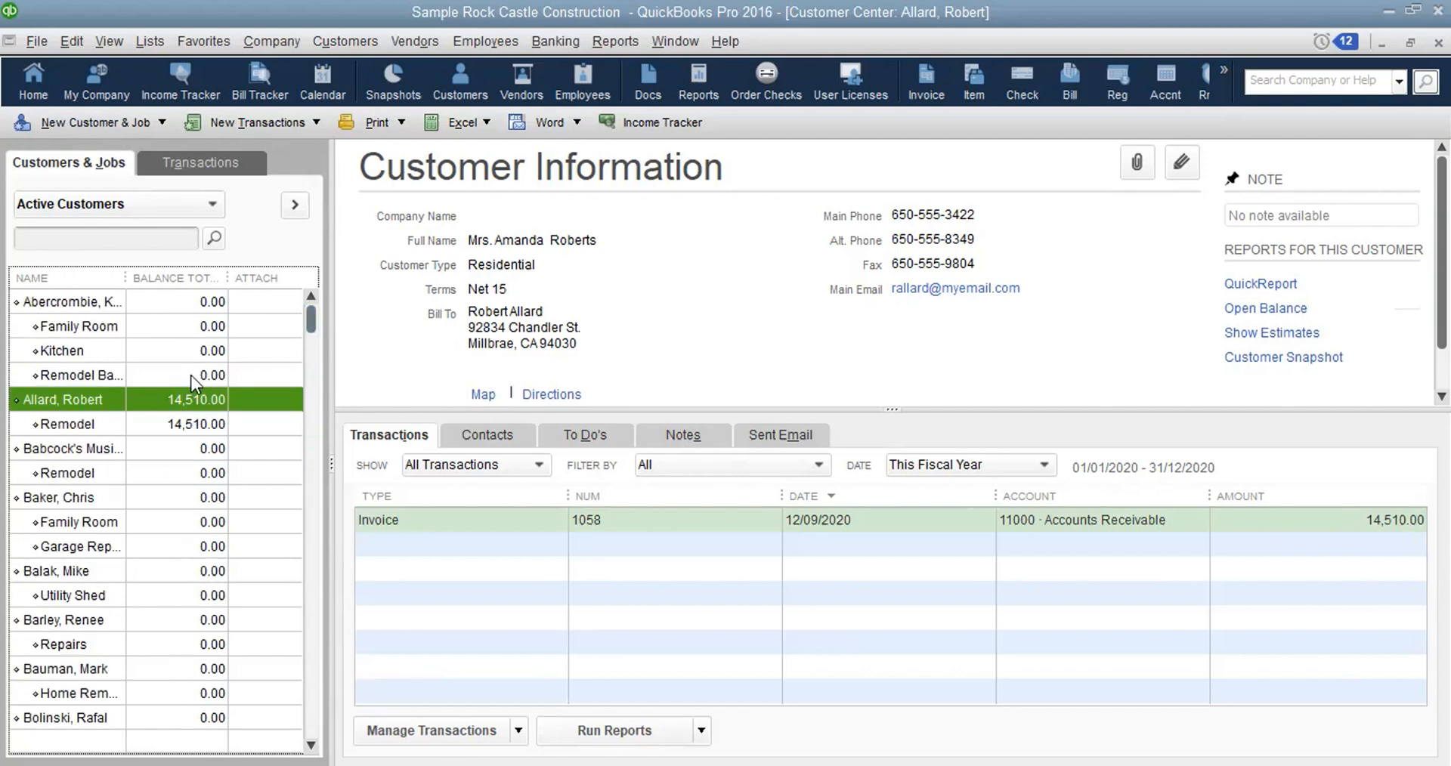
{"action": "left_click", "coordinate": [310, 419]}
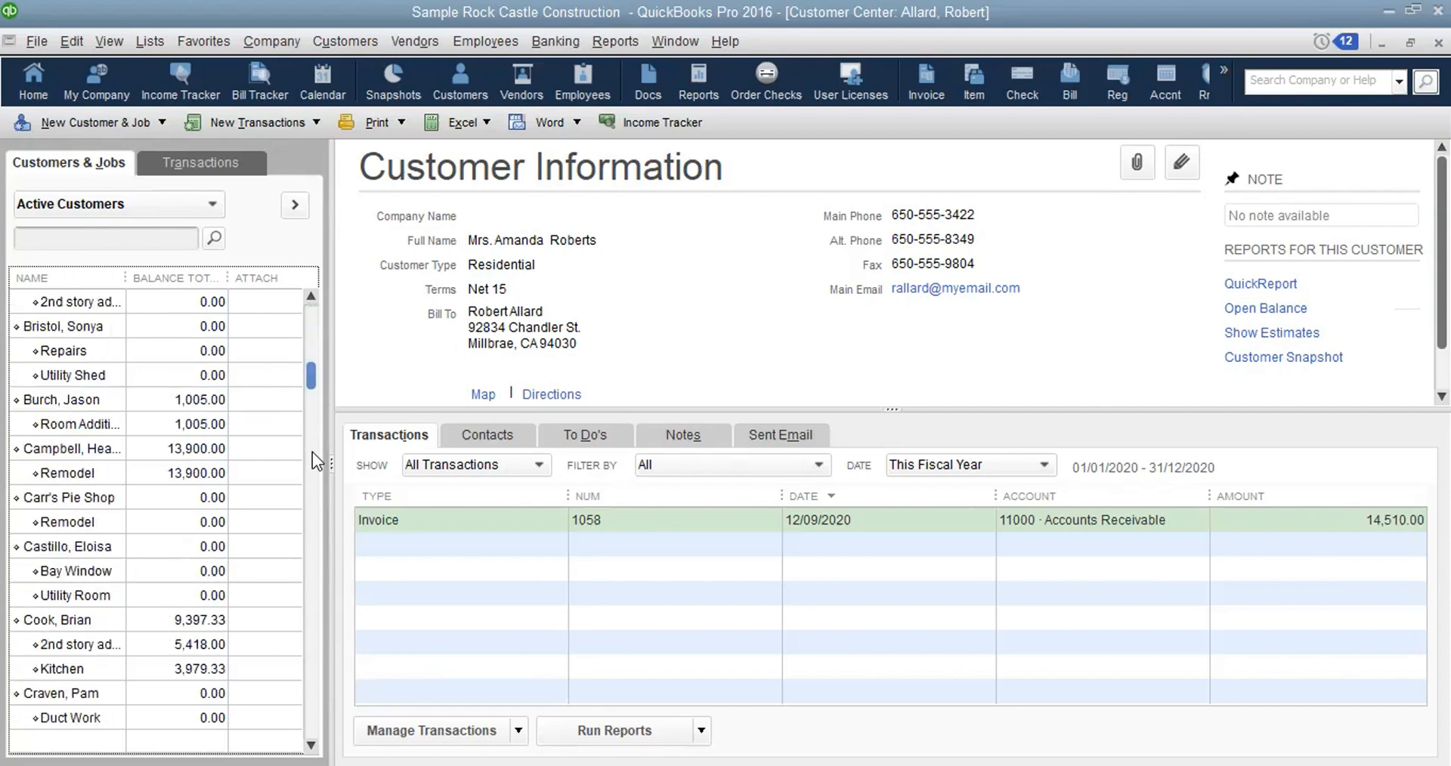
{"action": "left_click", "coordinate": [312, 453]}
{"action": "left_click", "coordinate": [319, 507]}
{"action": "left_click", "coordinate": [312, 426]}
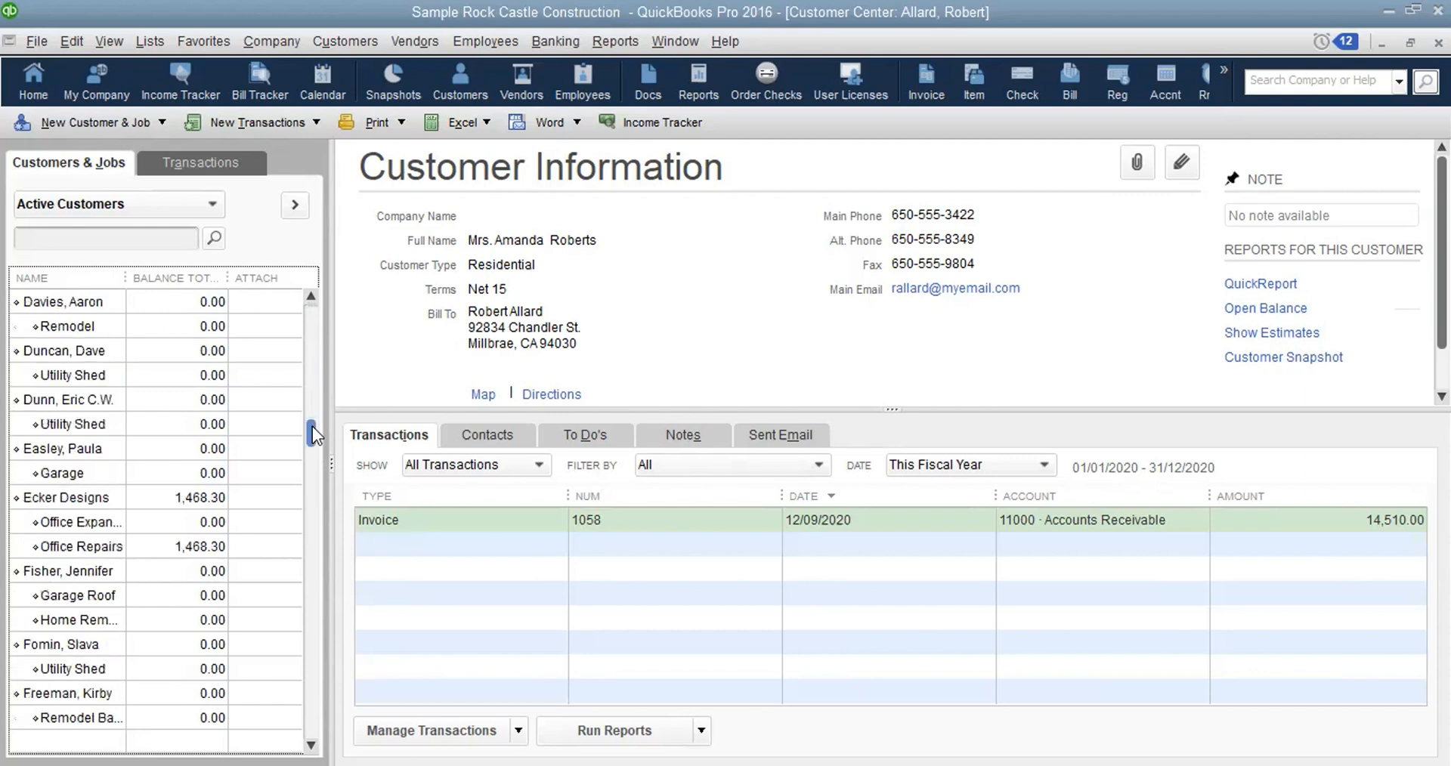
{"action": "left_click", "coordinate": [316, 348]}
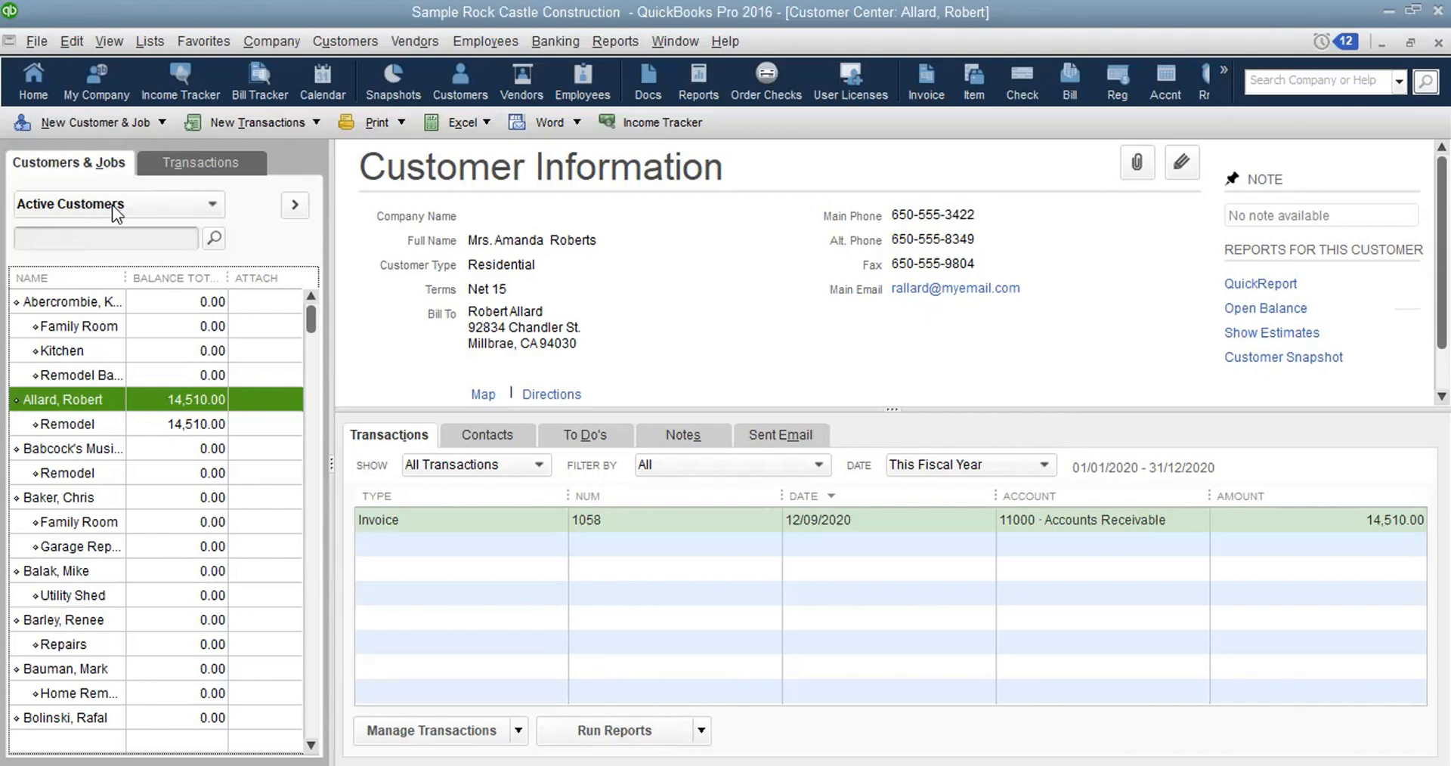
Switch the customer list filter to All Customers and, after that, to Customers with Open Balances
{"action": "left_click", "coordinate": [214, 207]}
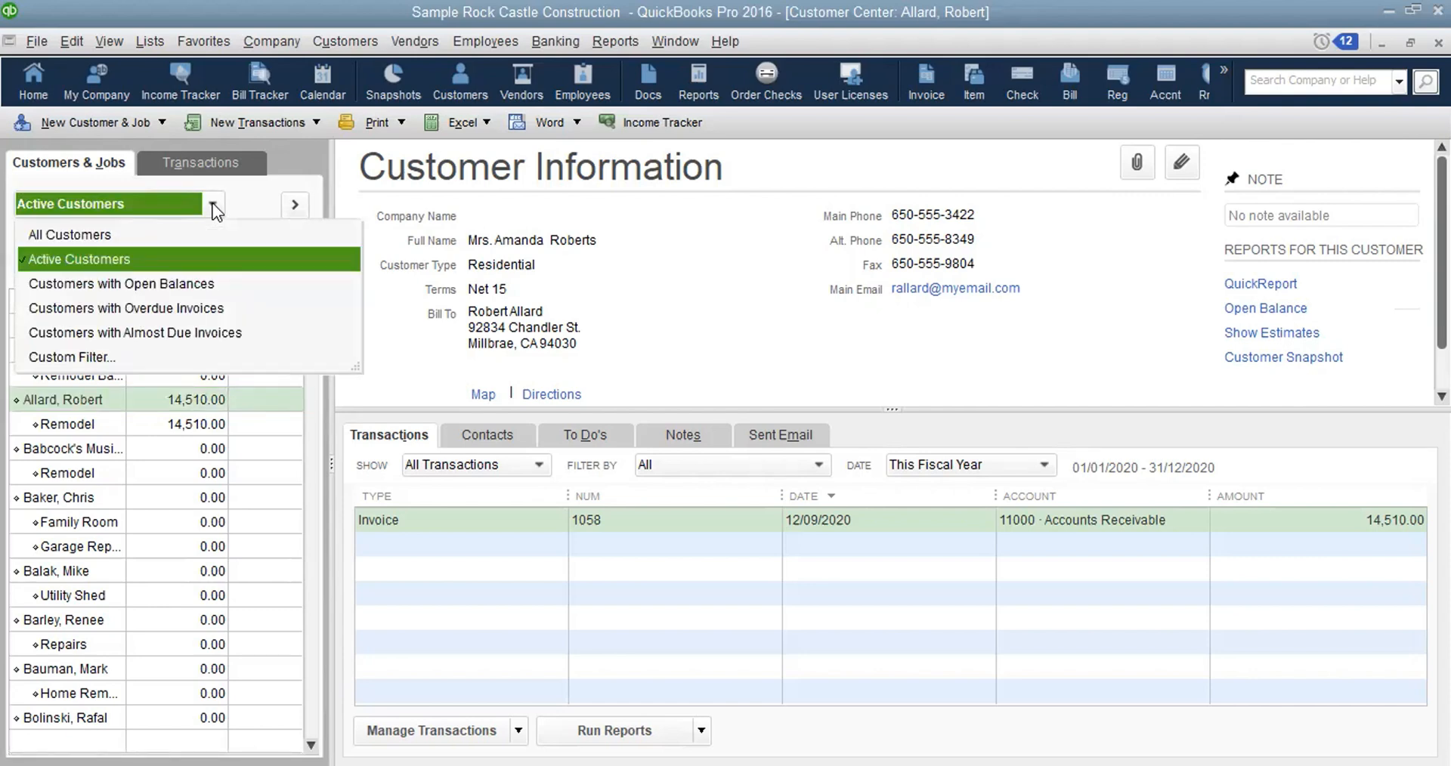
{"action": "left_click", "coordinate": [143, 234]}
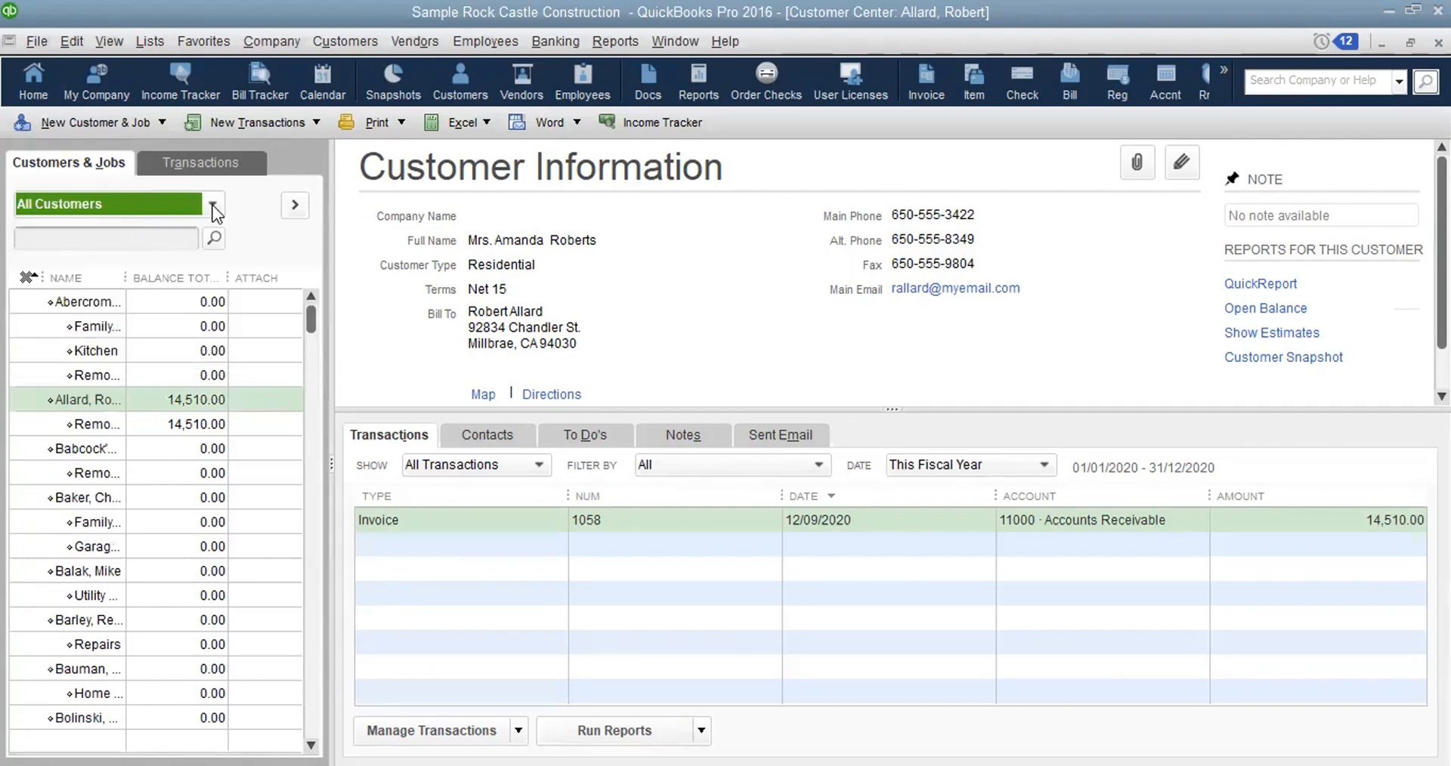
{"action": "left_click", "coordinate": [212, 205]}
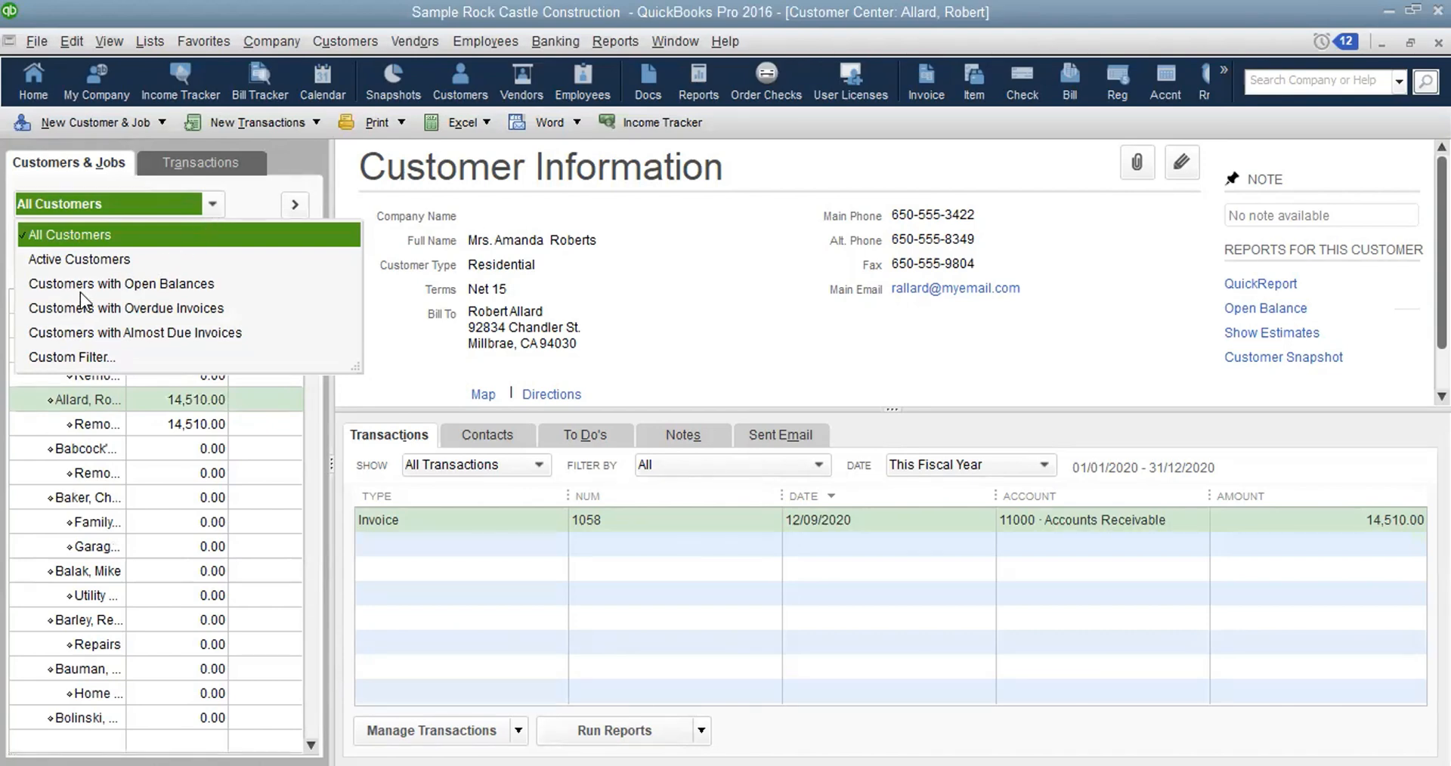
{"action": "left_click", "coordinate": [106, 284]}
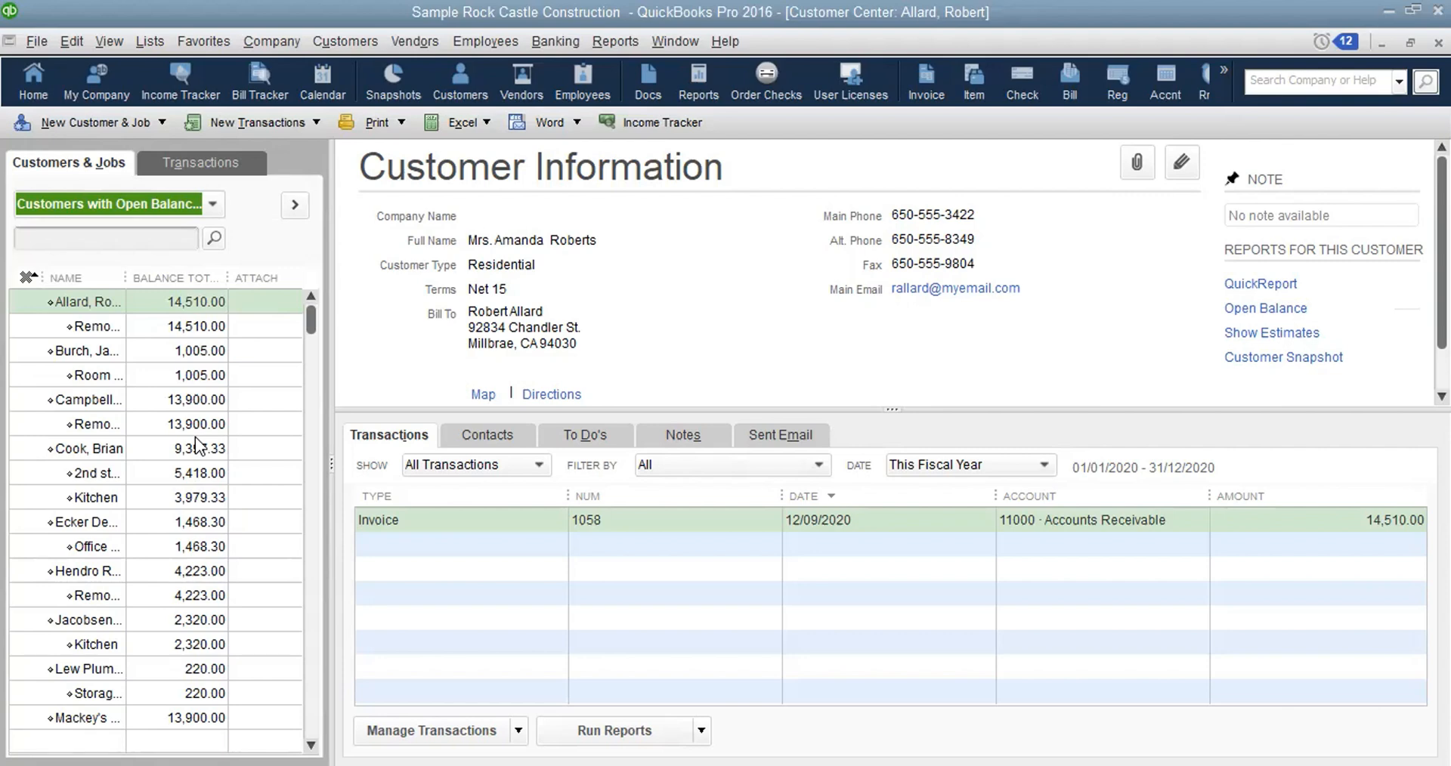
Filter the customer list by Customers with Overdue Invoices and, after that, by Customers with Almost Due Invoices, dismissing each notice
{"action": "left_click", "coordinate": [213, 204]}
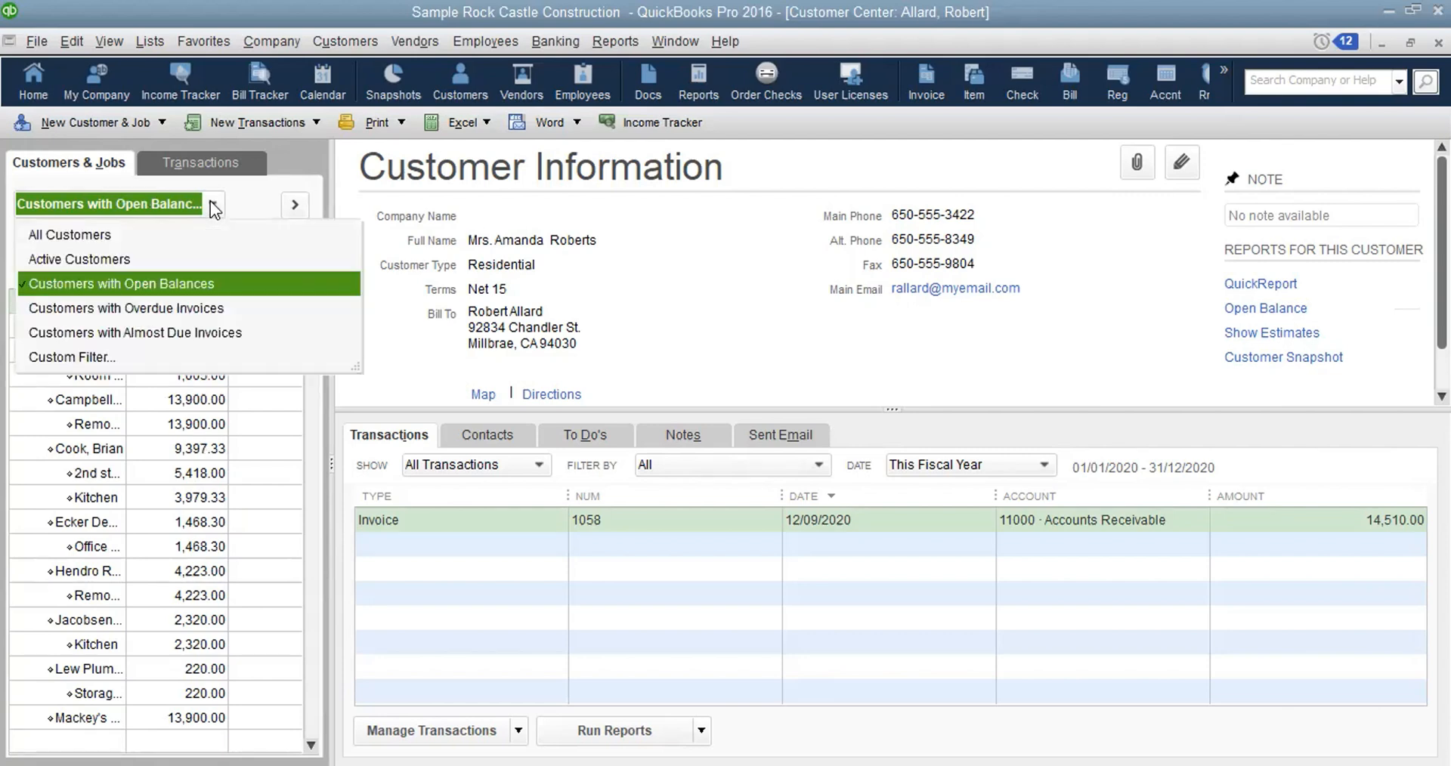
{"action": "left_click", "coordinate": [175, 307]}
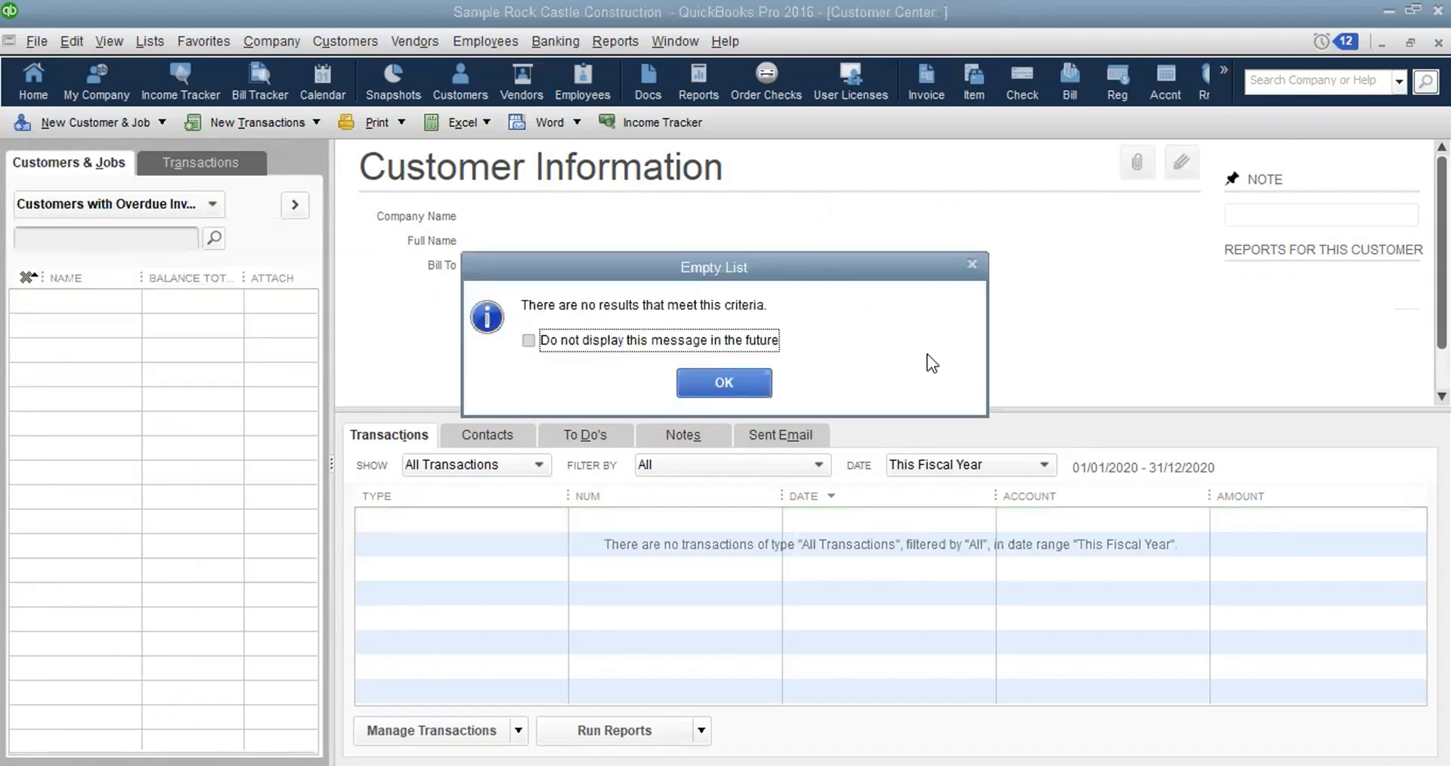
{"action": "left_click", "coordinate": [724, 383]}
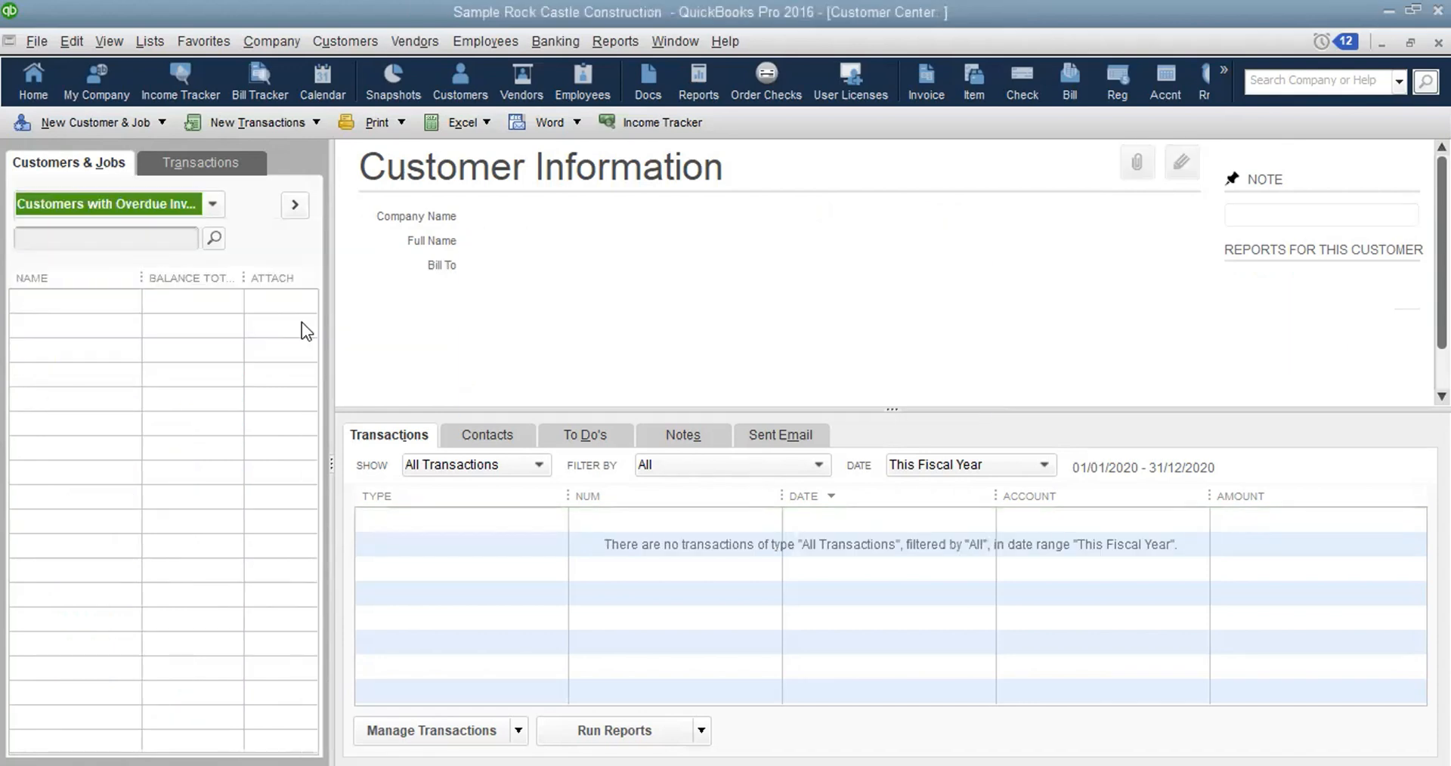
{"action": "left_click", "coordinate": [215, 204]}
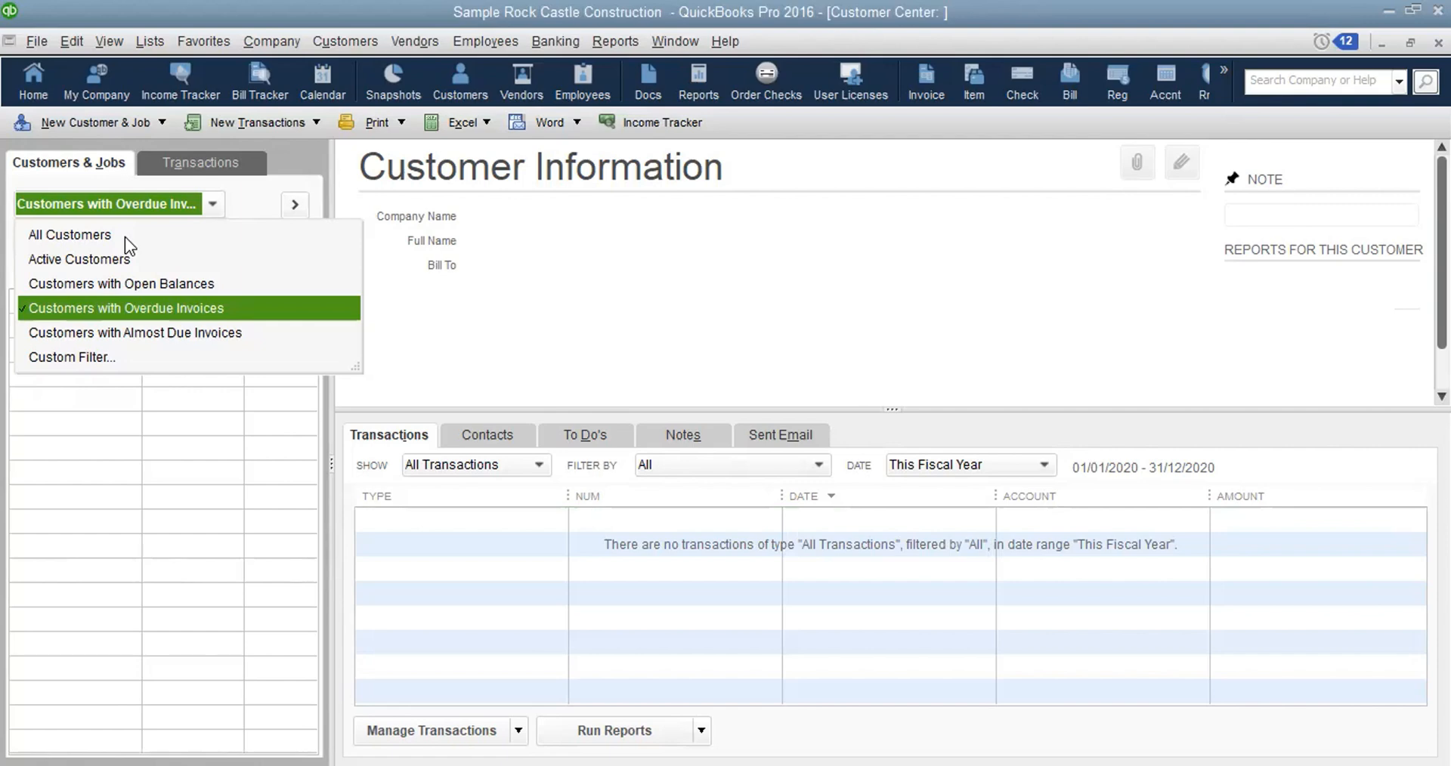
{"action": "left_click", "coordinate": [148, 332]}
{"action": "left_click", "coordinate": [727, 380]}
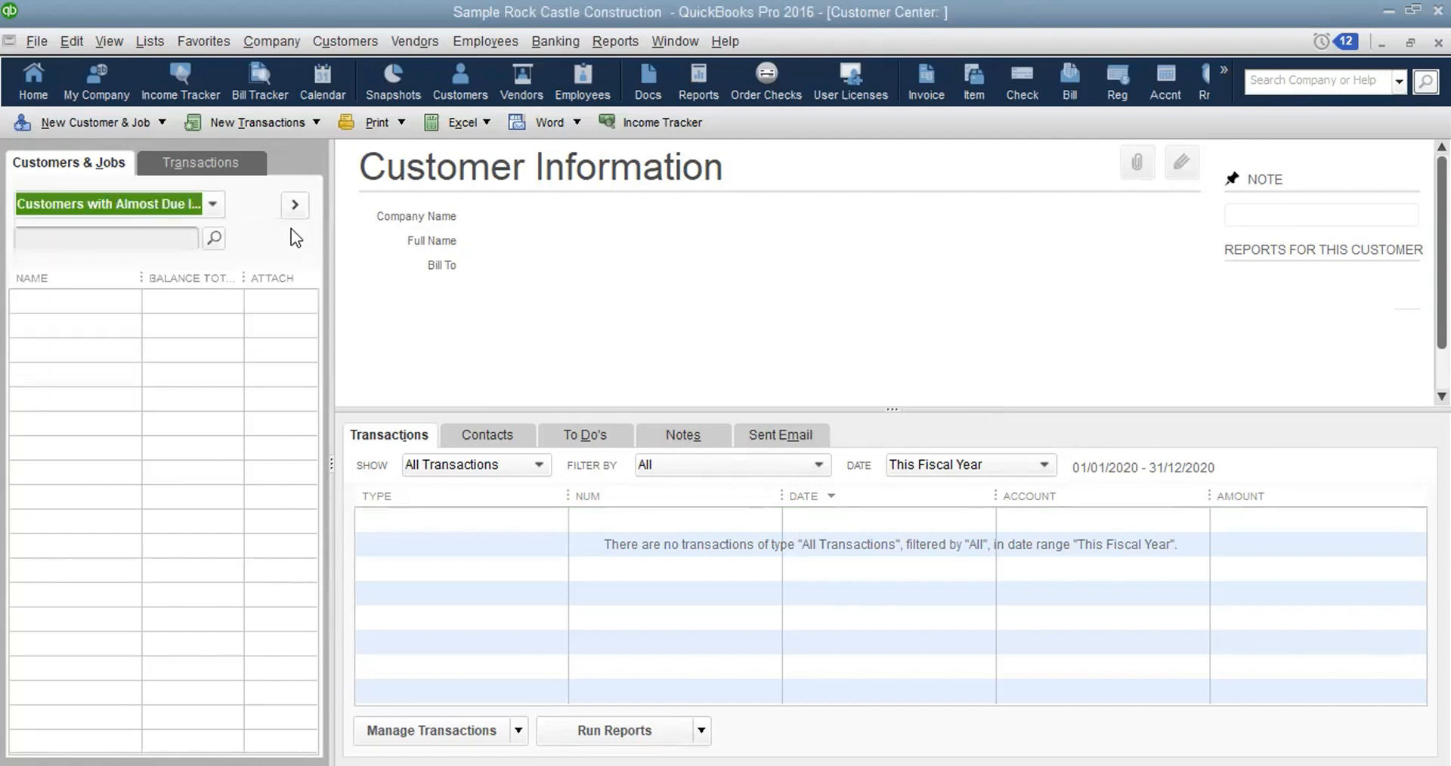
Set the customer list filter back to All Customers and examine the balances of customers and jobs throughout the list
{"action": "left_click", "coordinate": [215, 206]}
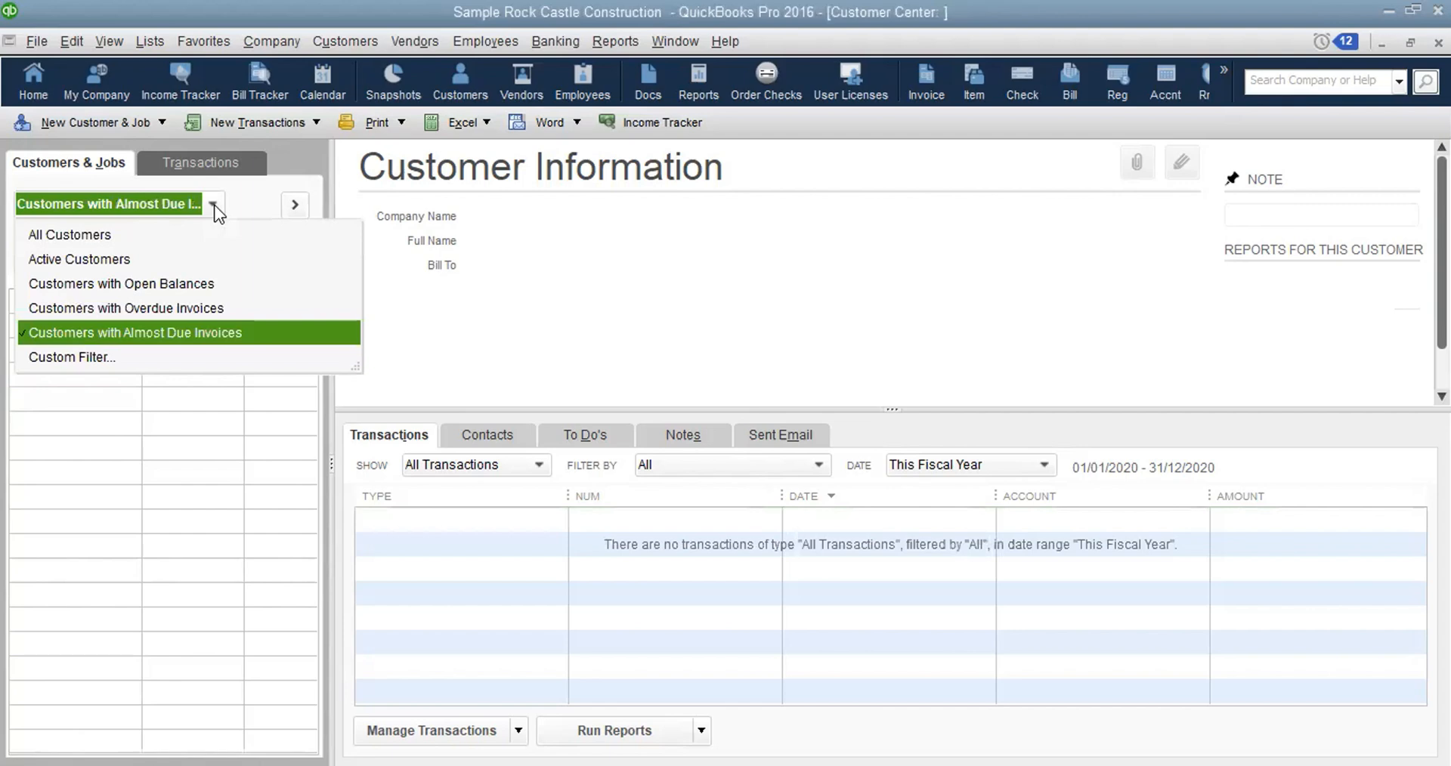
{"action": "left_click", "coordinate": [83, 236]}
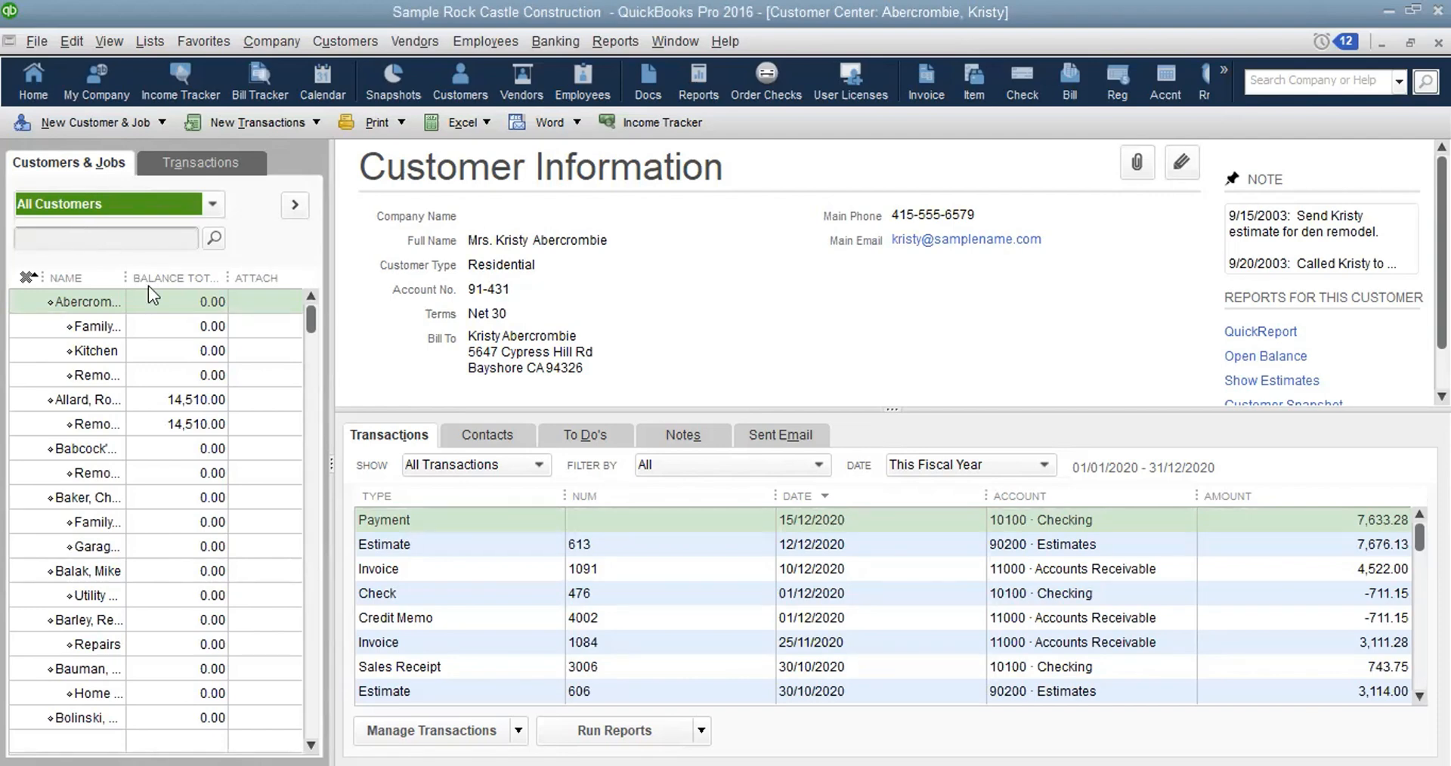
{"action": "left_click", "coordinate": [314, 409]}
{"action": "left_click", "coordinate": [313, 444]}
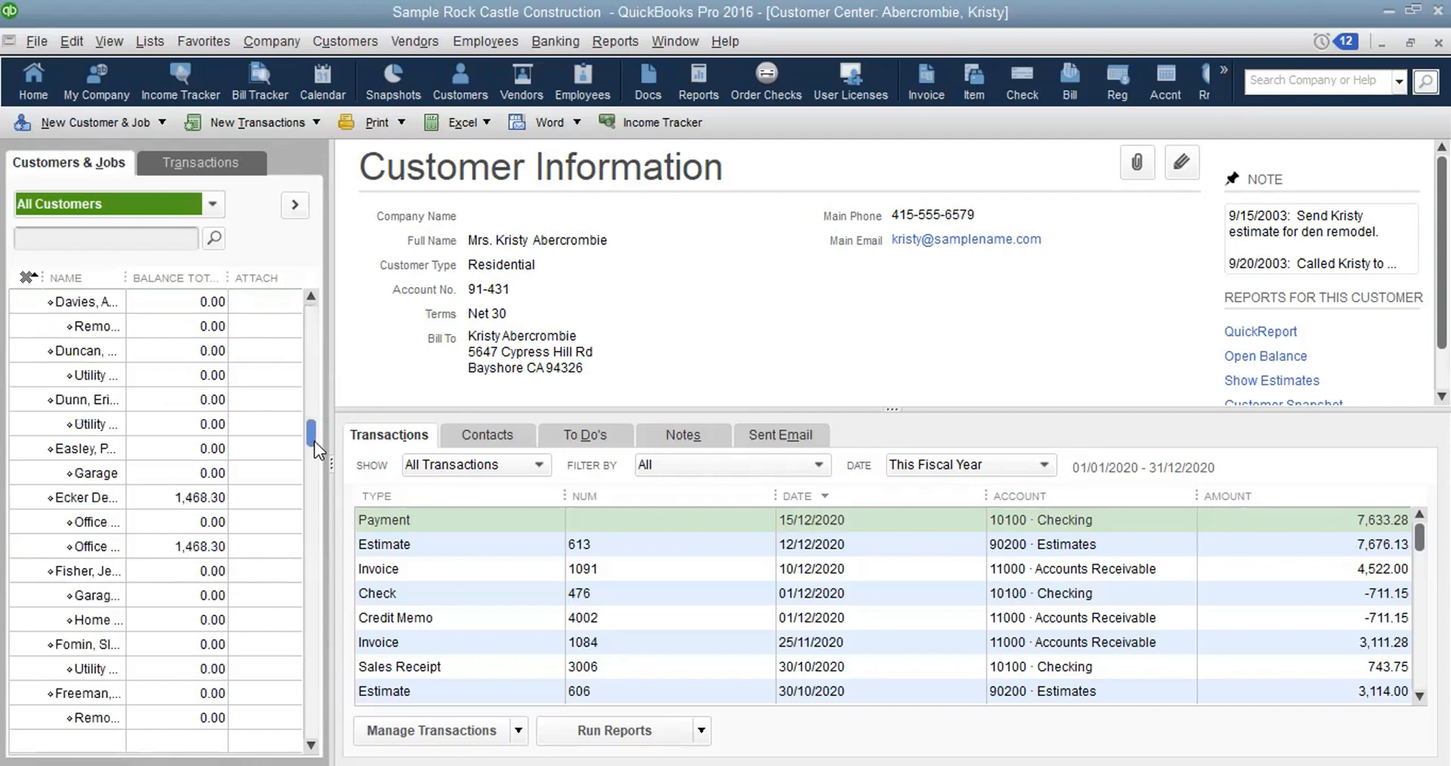
{"action": "left_click", "coordinate": [309, 511]}
{"action": "left_click", "coordinate": [312, 567]}
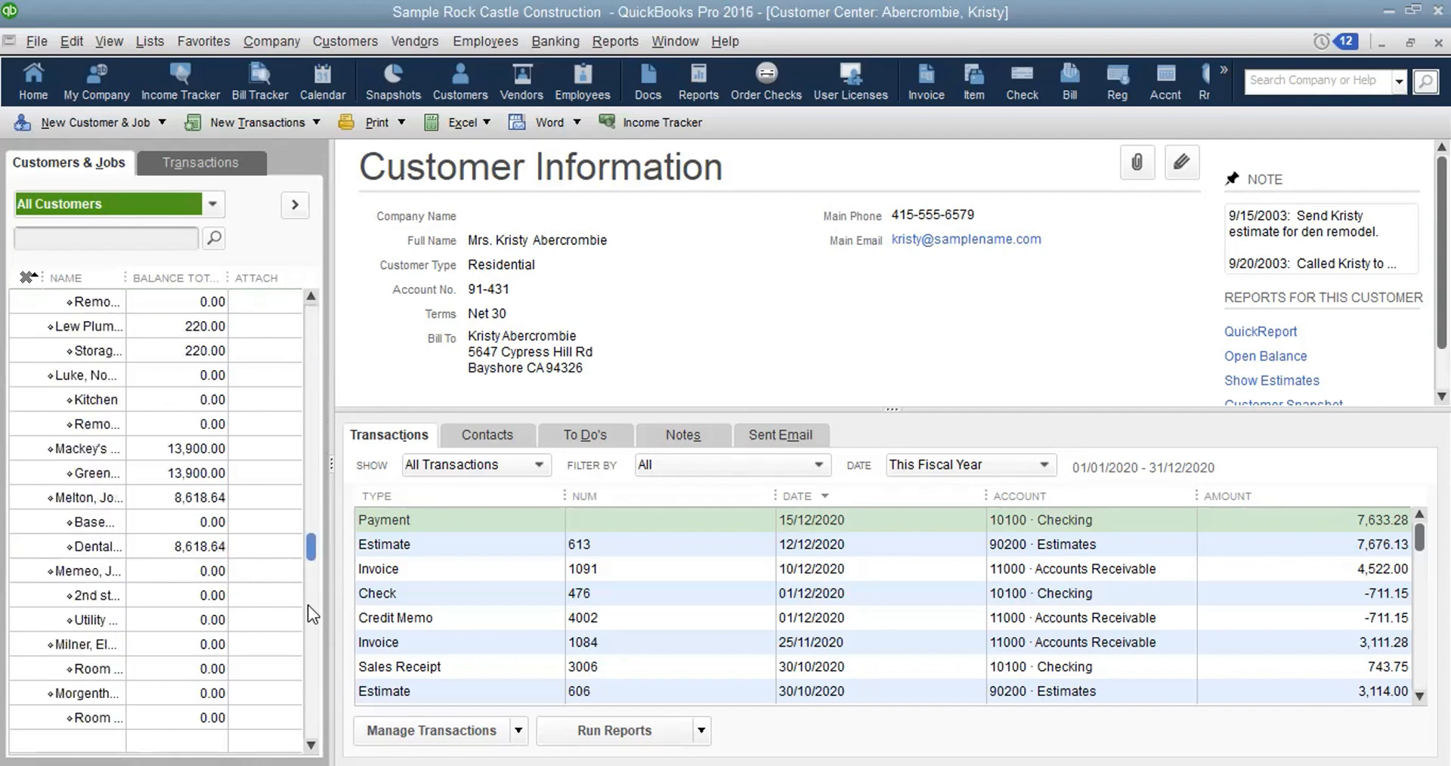
{"action": "left_click", "coordinate": [310, 604]}
{"action": "left_click", "coordinate": [311, 664]}
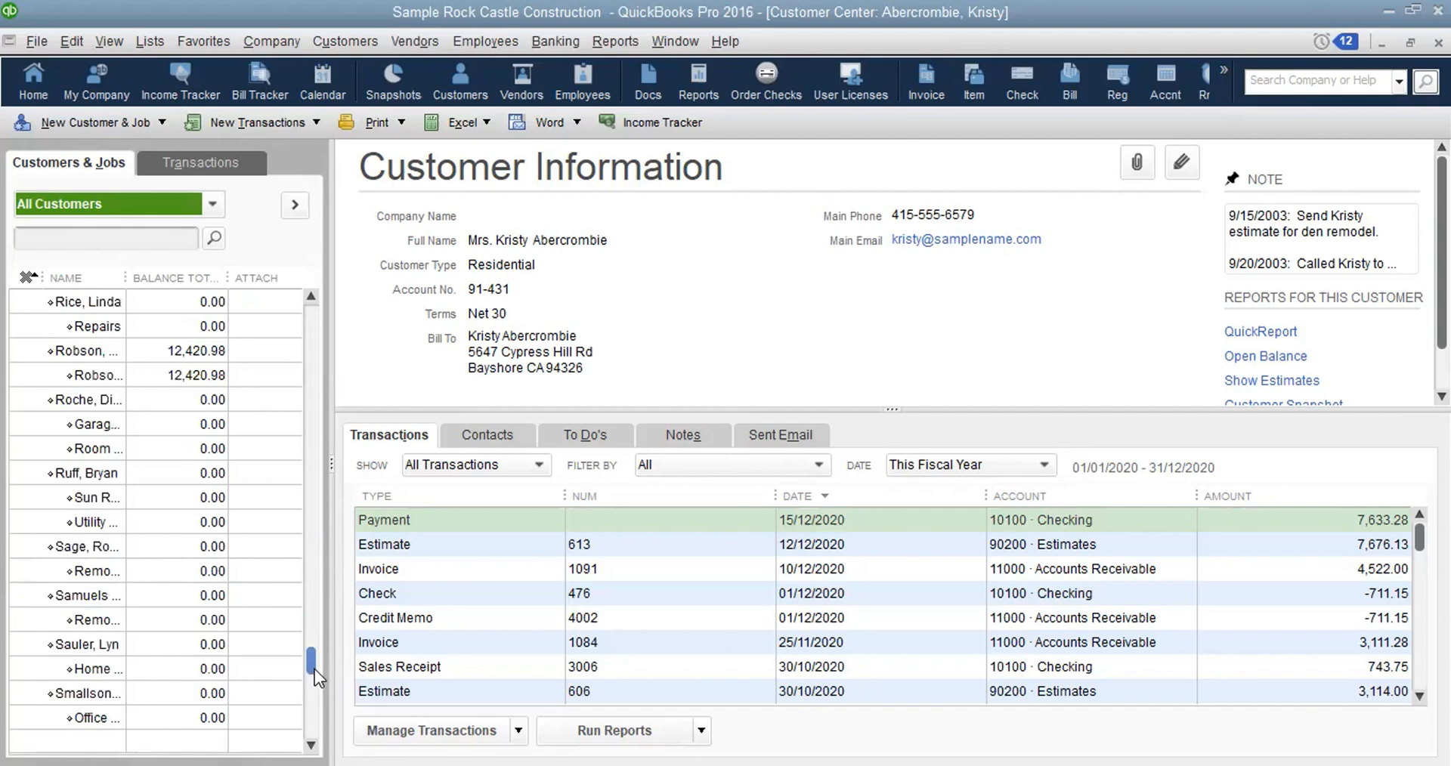
{"action": "left_click", "coordinate": [315, 679]}
{"action": "left_click", "coordinate": [315, 627]}
{"action": "left_click", "coordinate": [314, 627]}
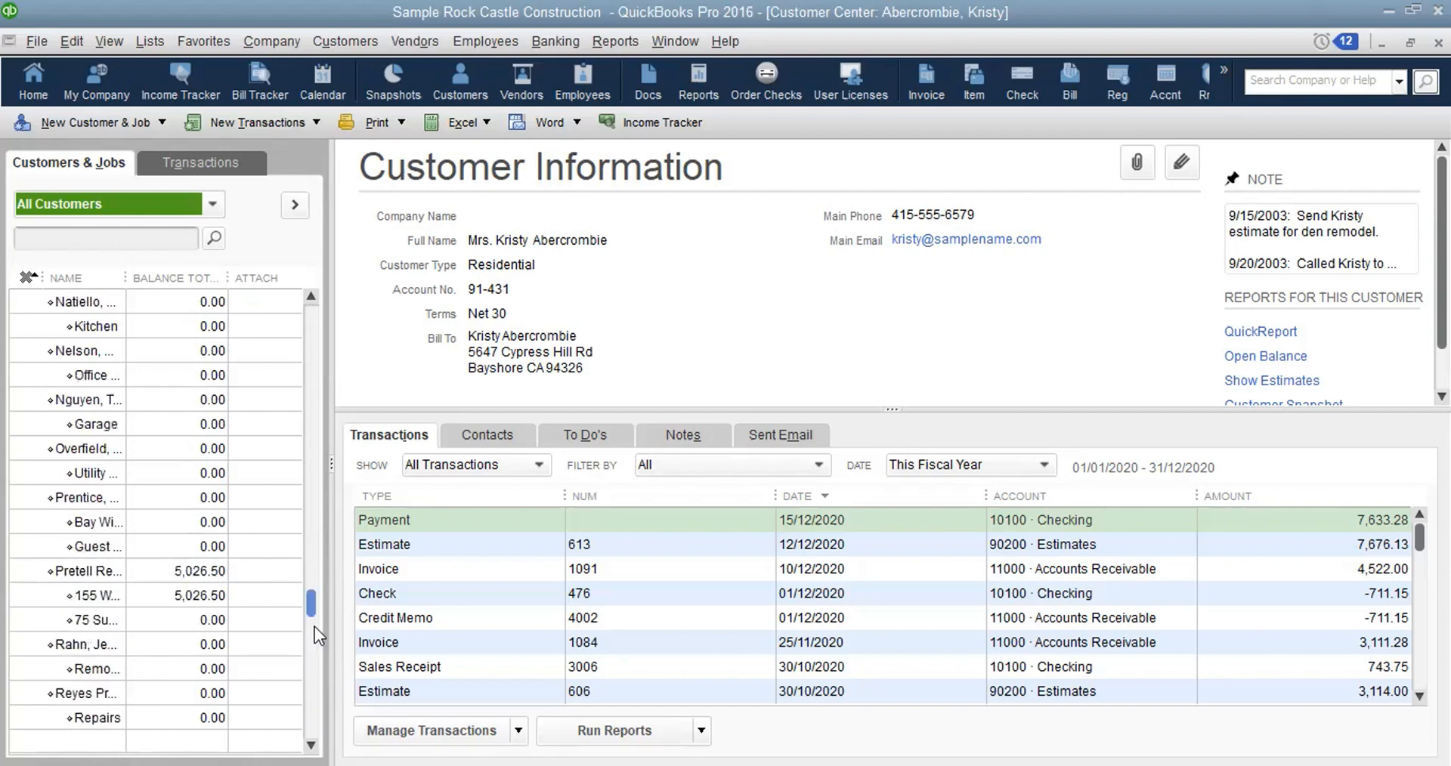
{"action": "left_click", "coordinate": [314, 333]}
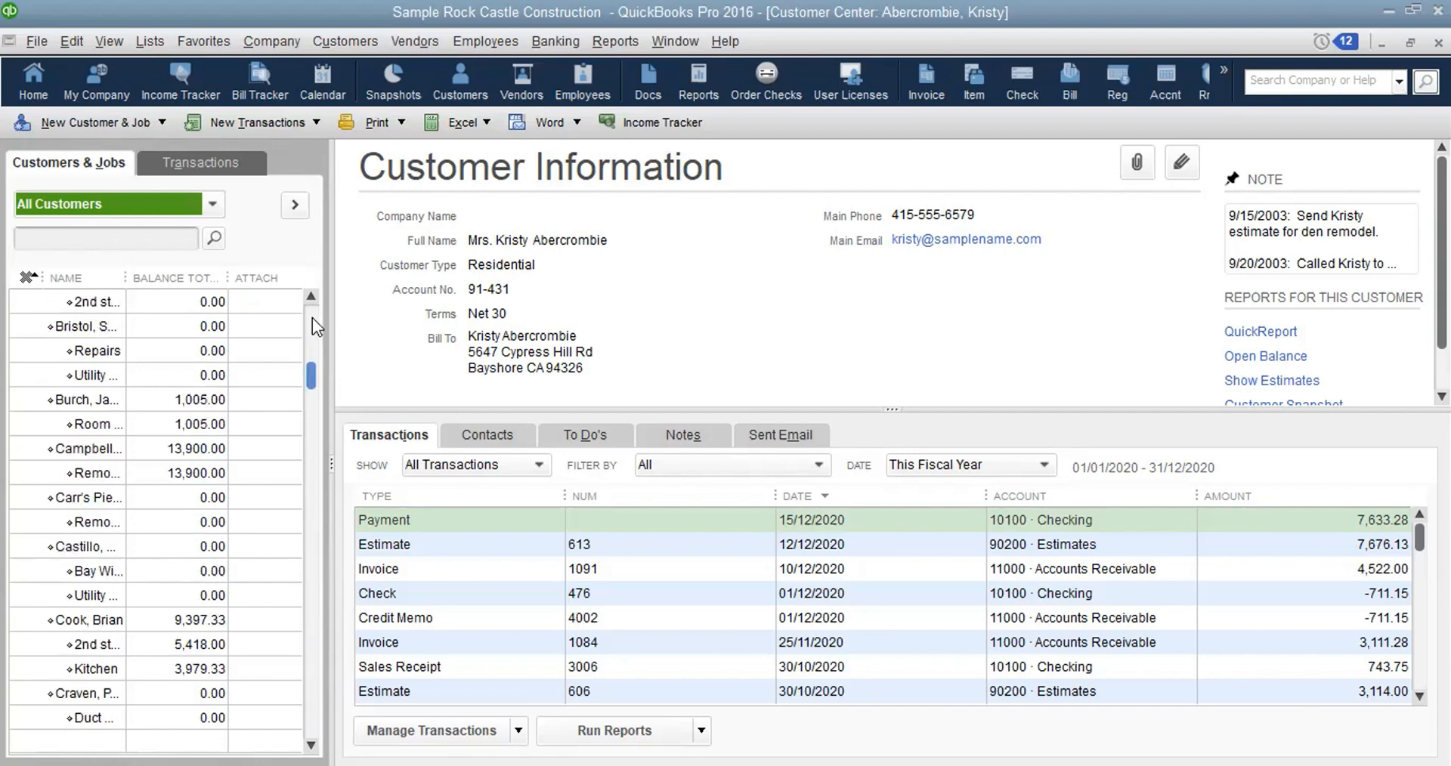
{"action": "left_click", "coordinate": [312, 317]}
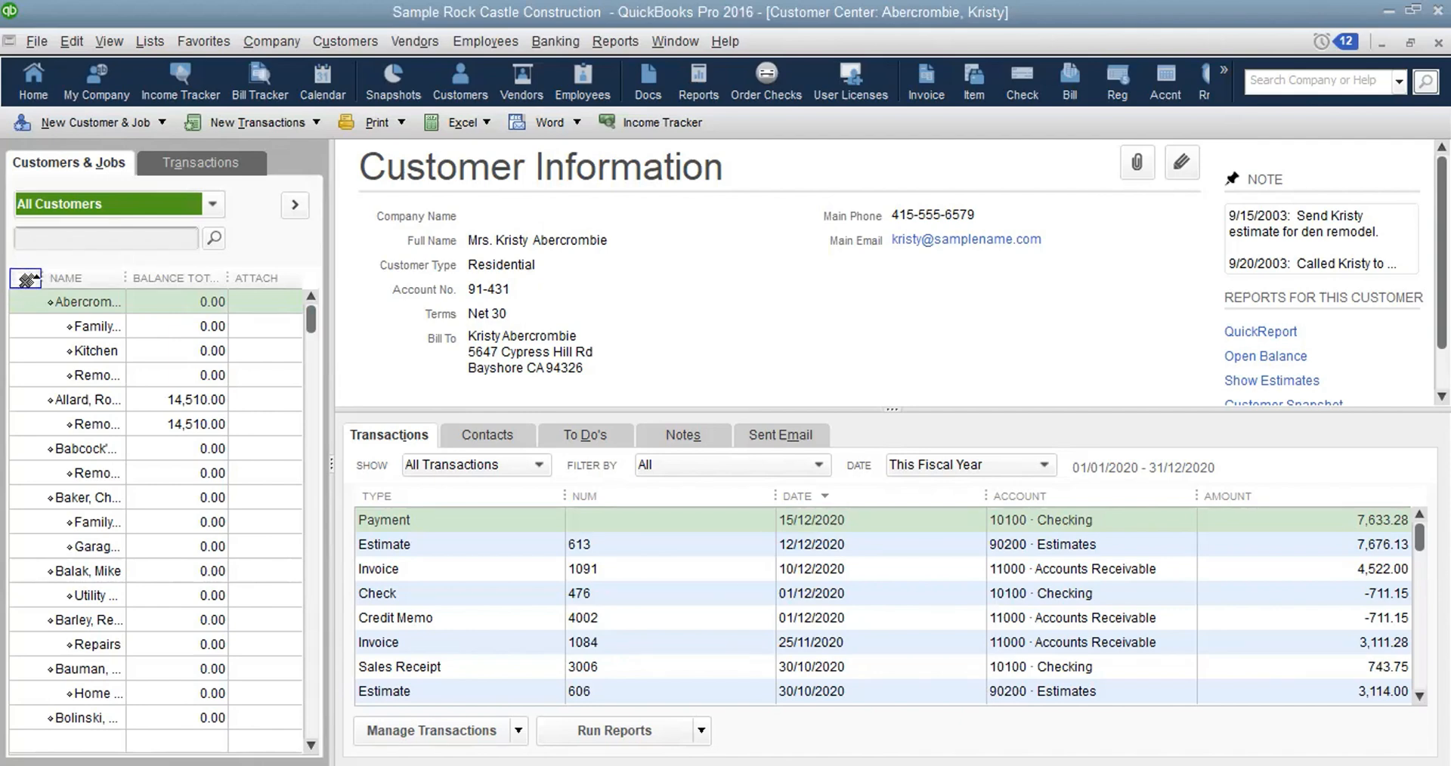
Make the first customer in the All Customers list inactive together with its Family Room, Kitchen and Remodel Bathroom jobs
{"action": "left_click", "coordinate": [26, 280]}
{"action": "left_click", "coordinate": [31, 312]}
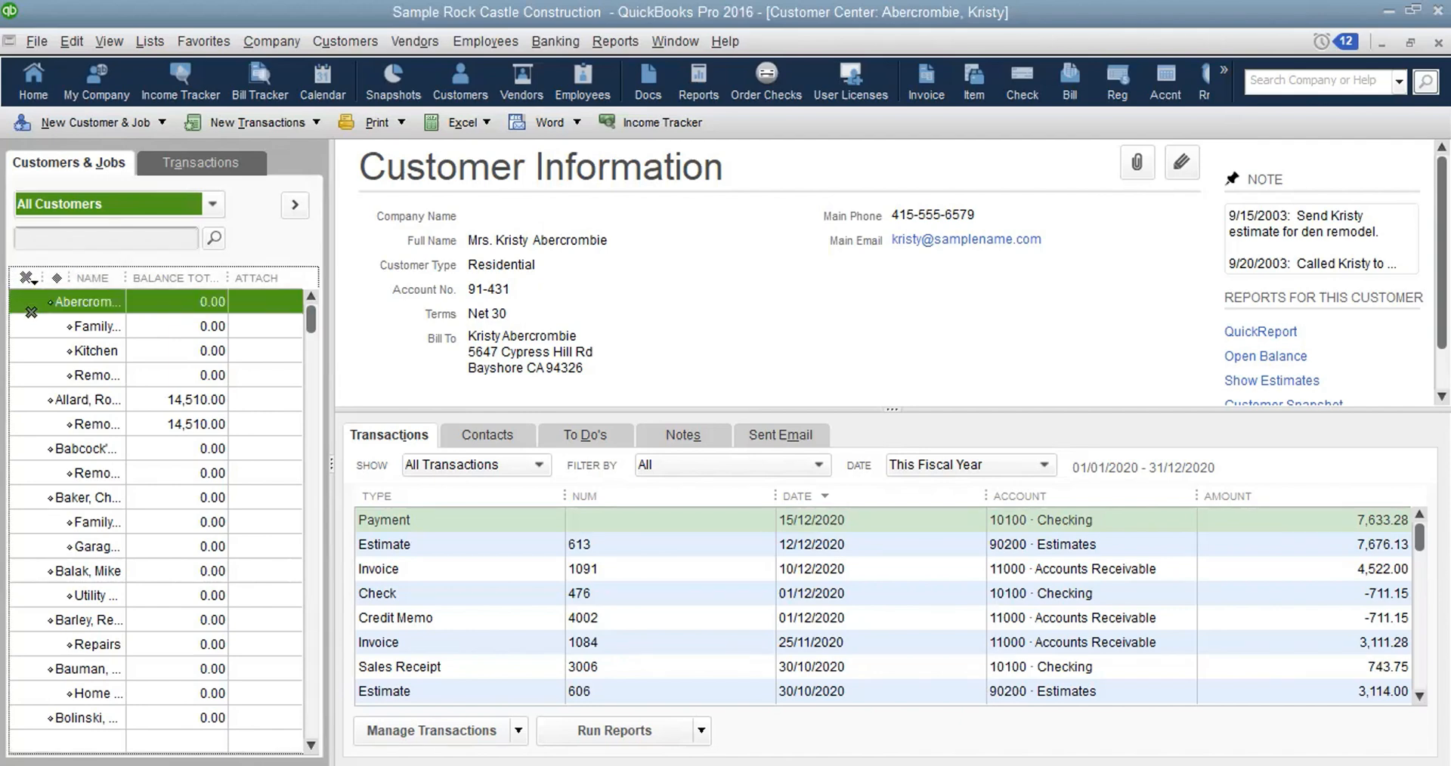
{"action": "left_click", "coordinate": [31, 311]}
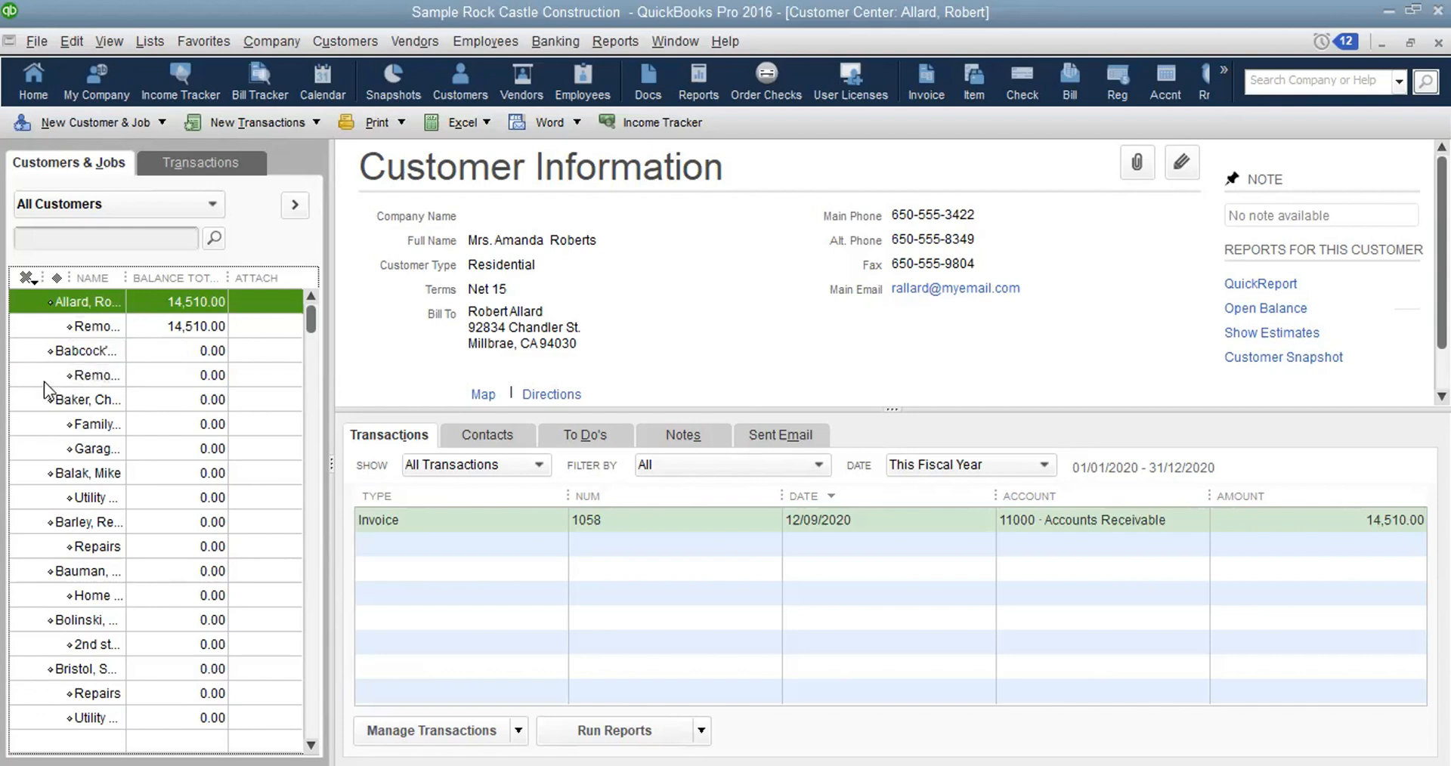
List the inactive entries first and try to make the Remodel job with the 14,510.00 balance inactive, answering No to the warning
{"action": "left_click", "coordinate": [84, 326]}
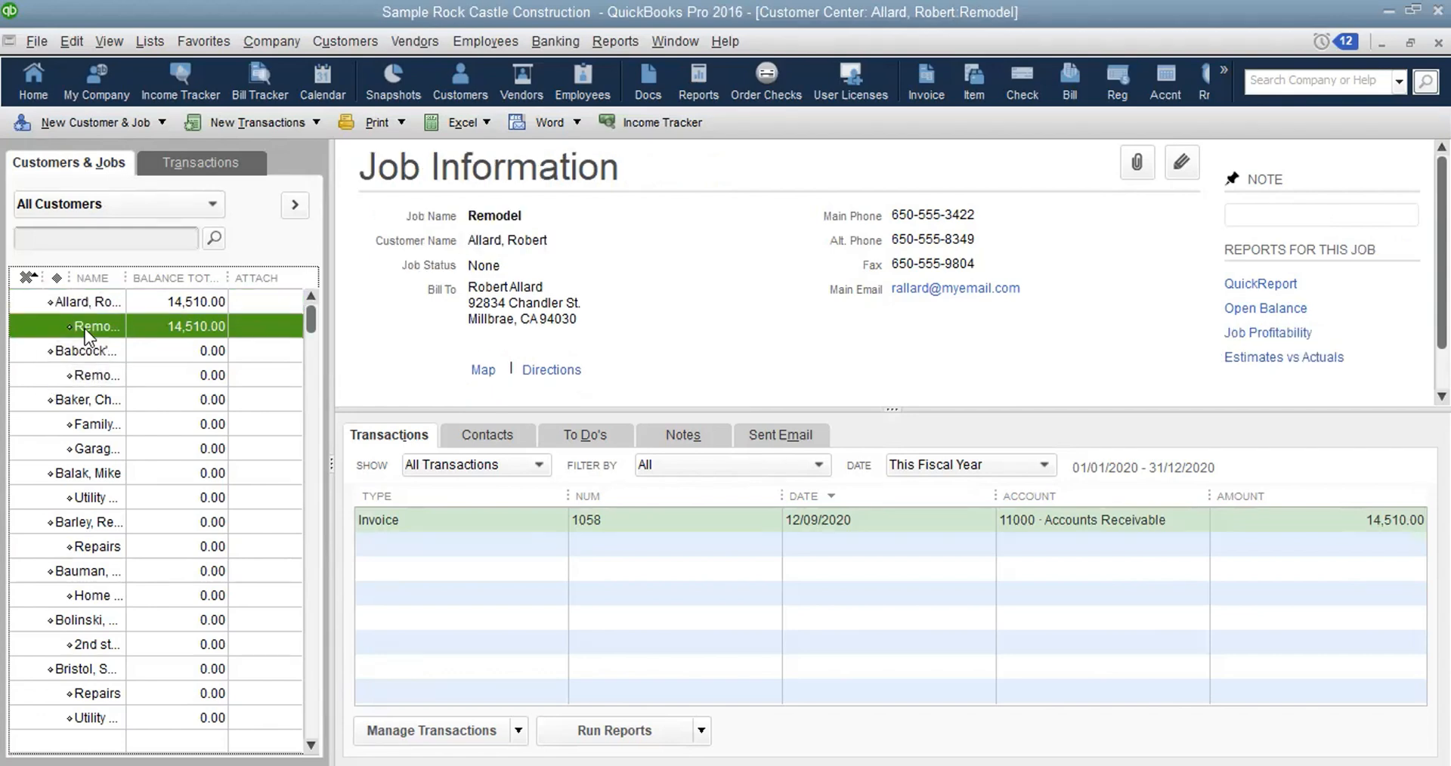
{"action": "left_click", "coordinate": [27, 278]}
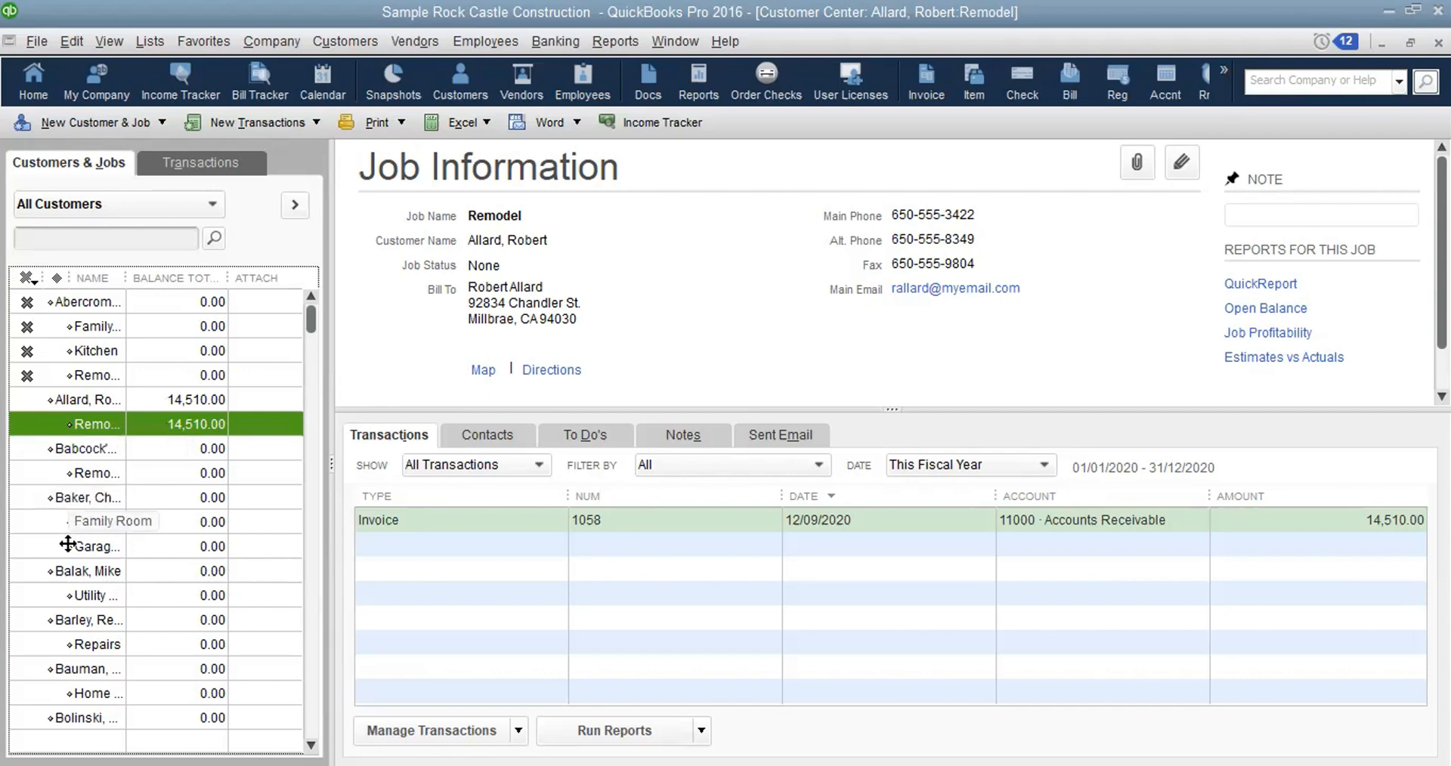
{"action": "left_click", "coordinate": [27, 425]}
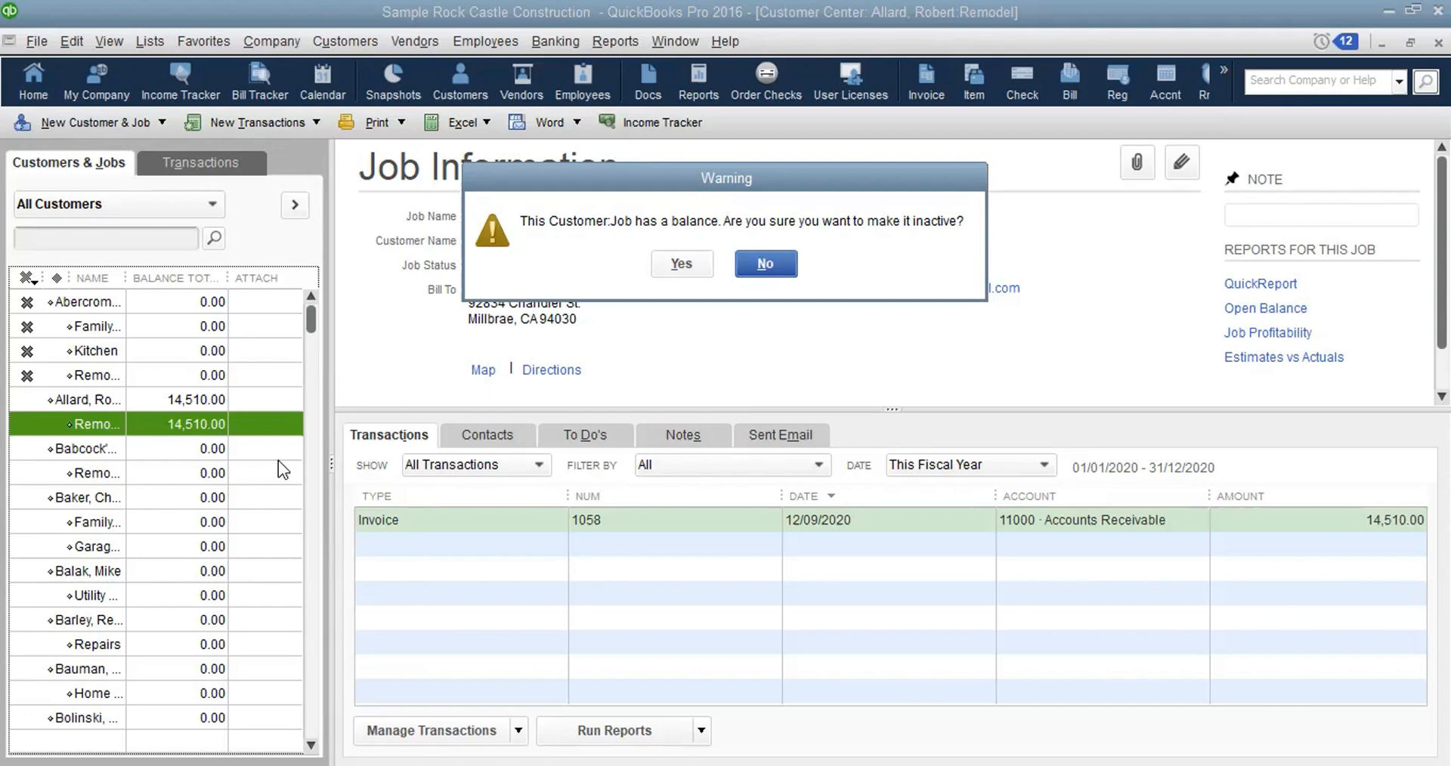
{"action": "left_click", "coordinate": [785, 264]}
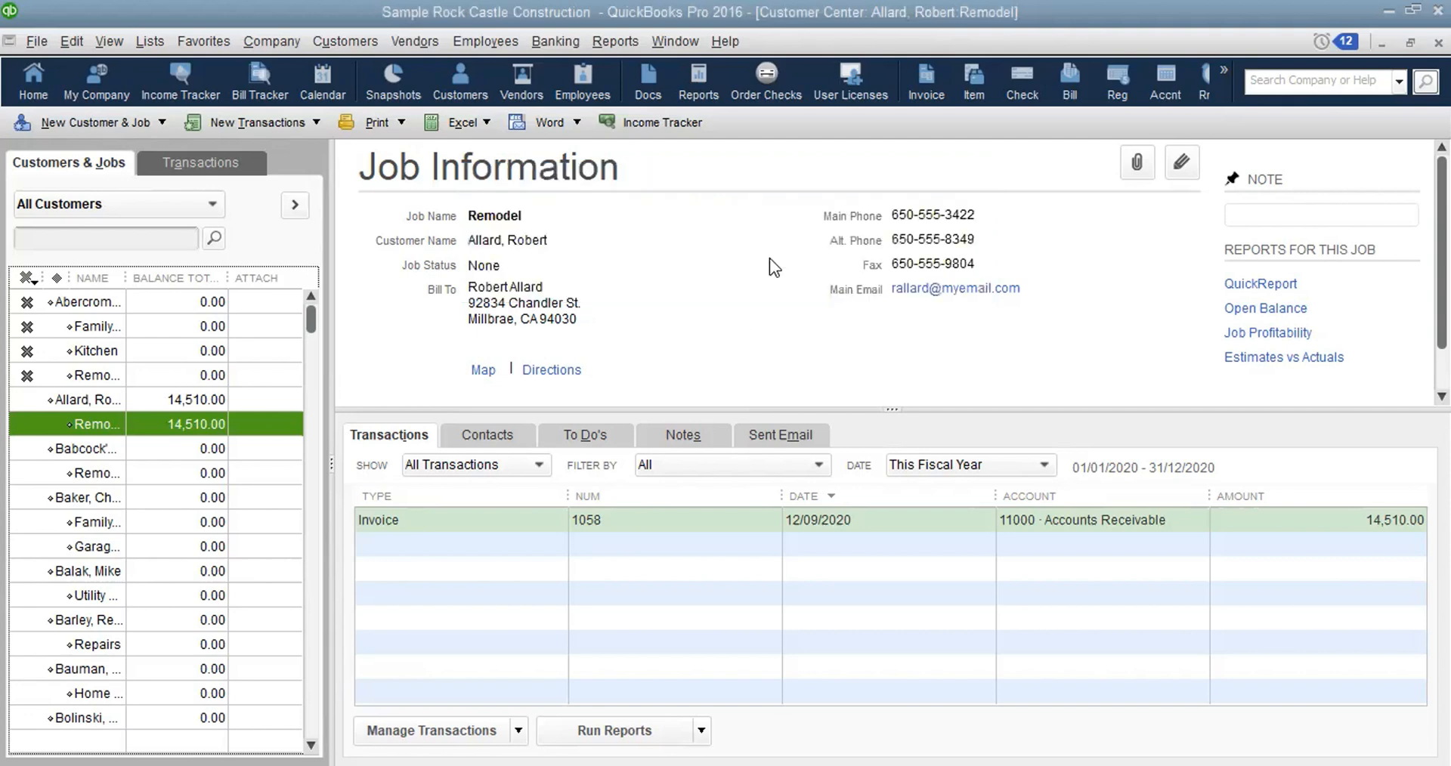
Sort the inactive entries to the end of the list and reactivate the inactive customer along with all its jobs
{"action": "left_click", "coordinate": [29, 328]}
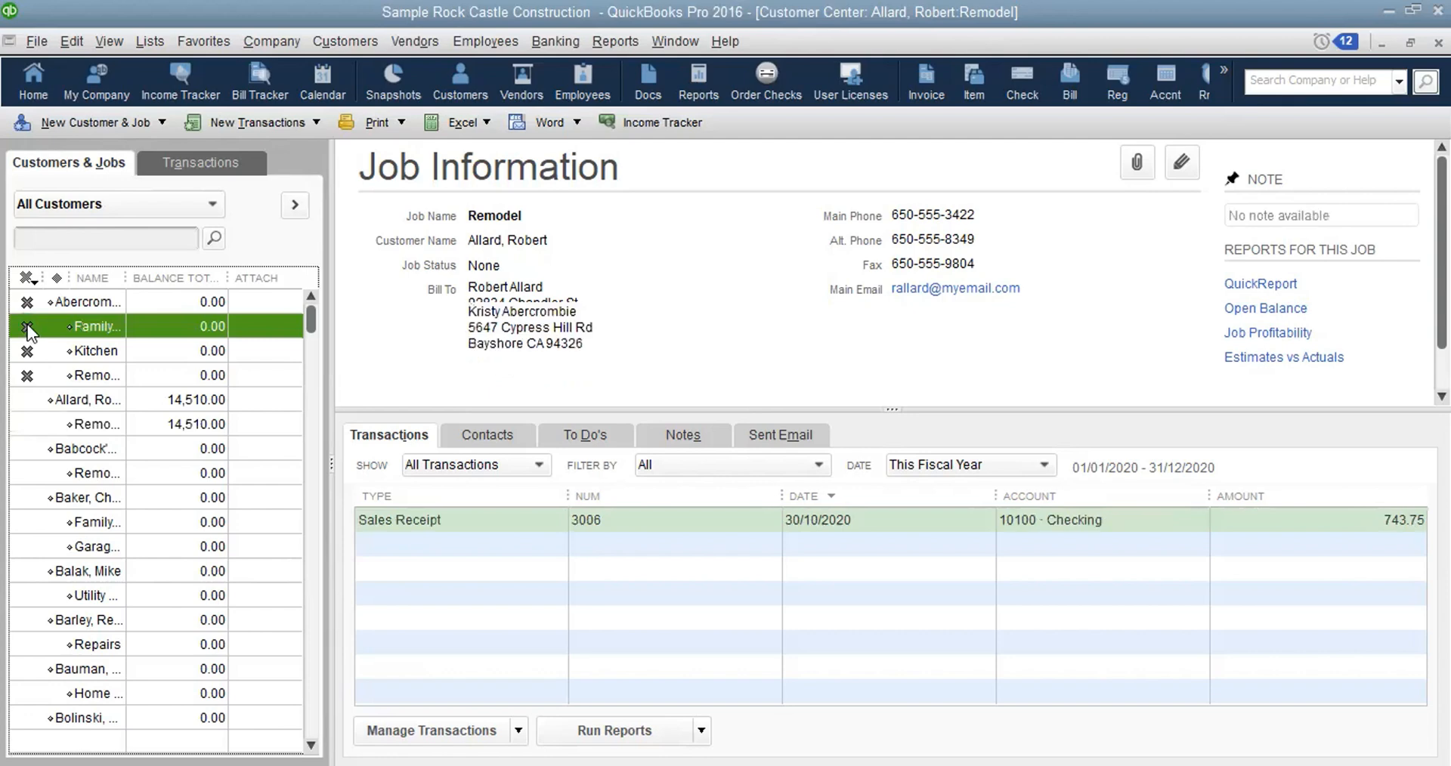
{"action": "left_click", "coordinate": [27, 278]}
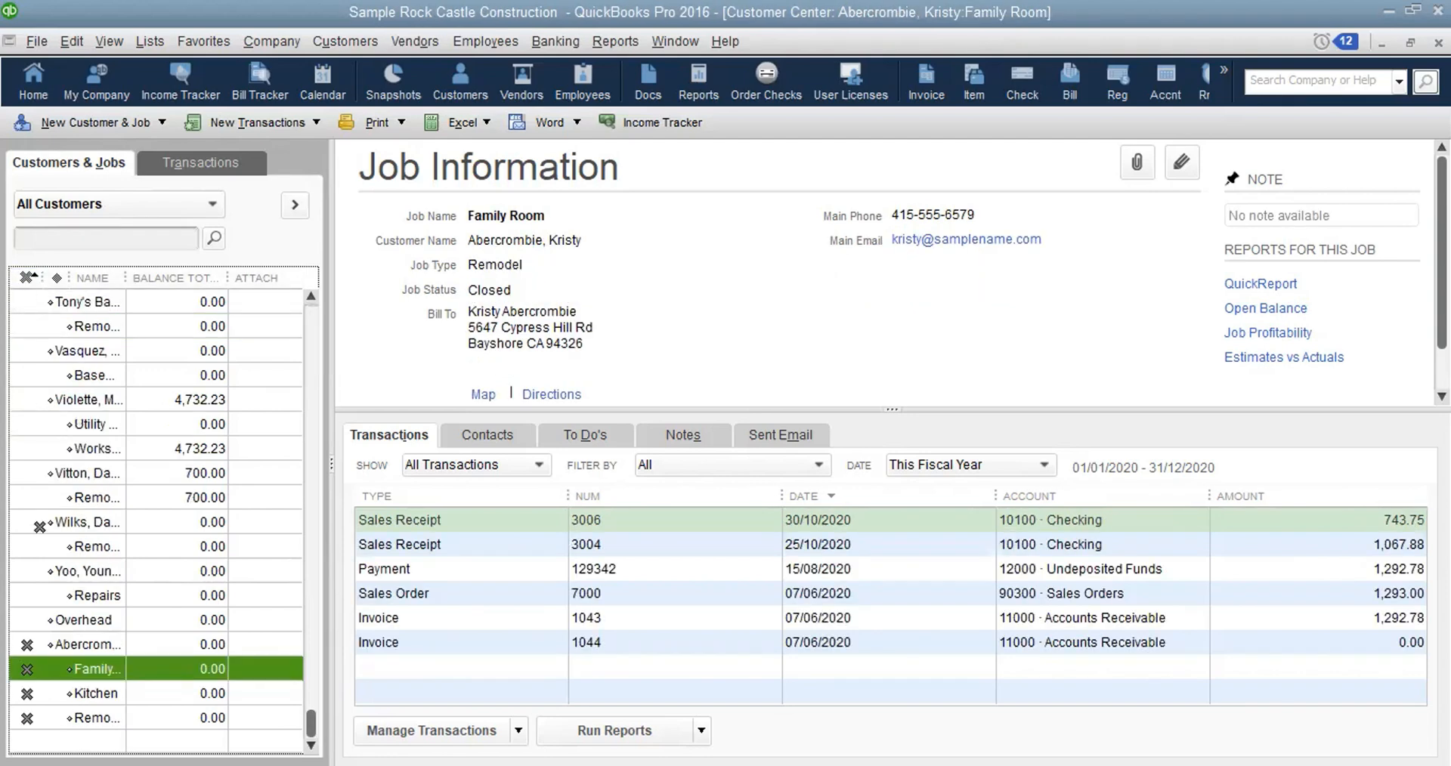
{"action": "left_click", "coordinate": [27, 620]}
{"action": "left_click", "coordinate": [27, 644]}
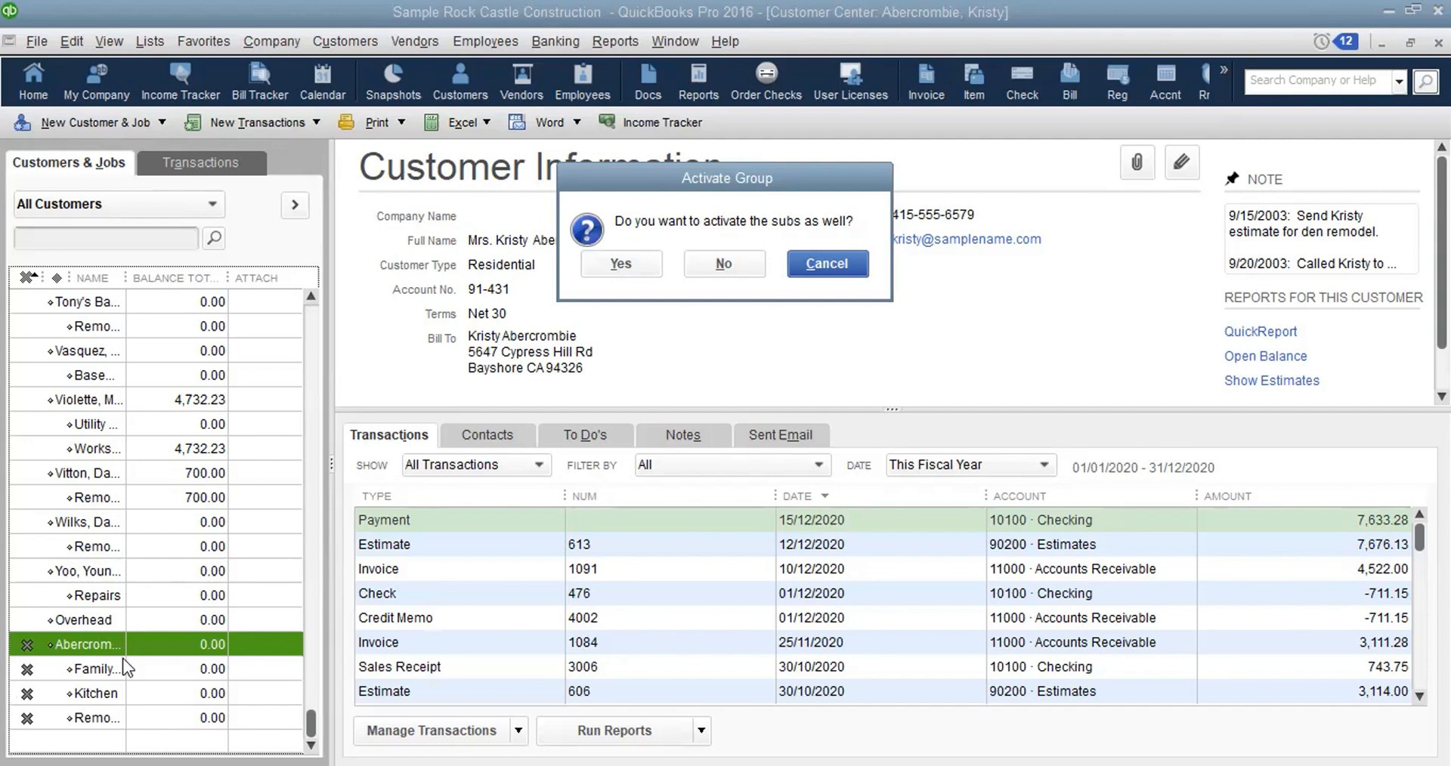
{"action": "left_click", "coordinate": [627, 260]}
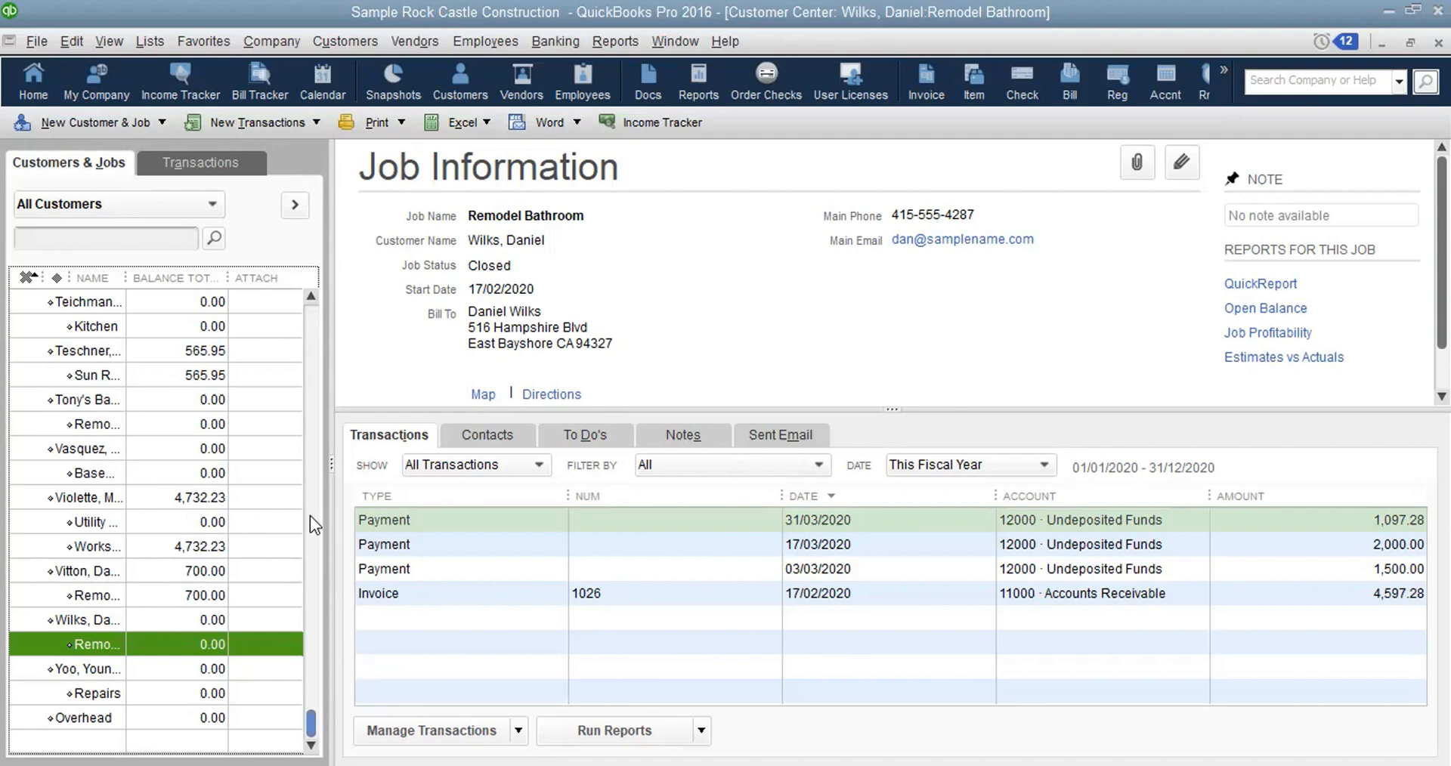
Switch the customer list filter to Active Customers and review the first customers and jobs listed
{"action": "left_click", "coordinate": [311, 297]}
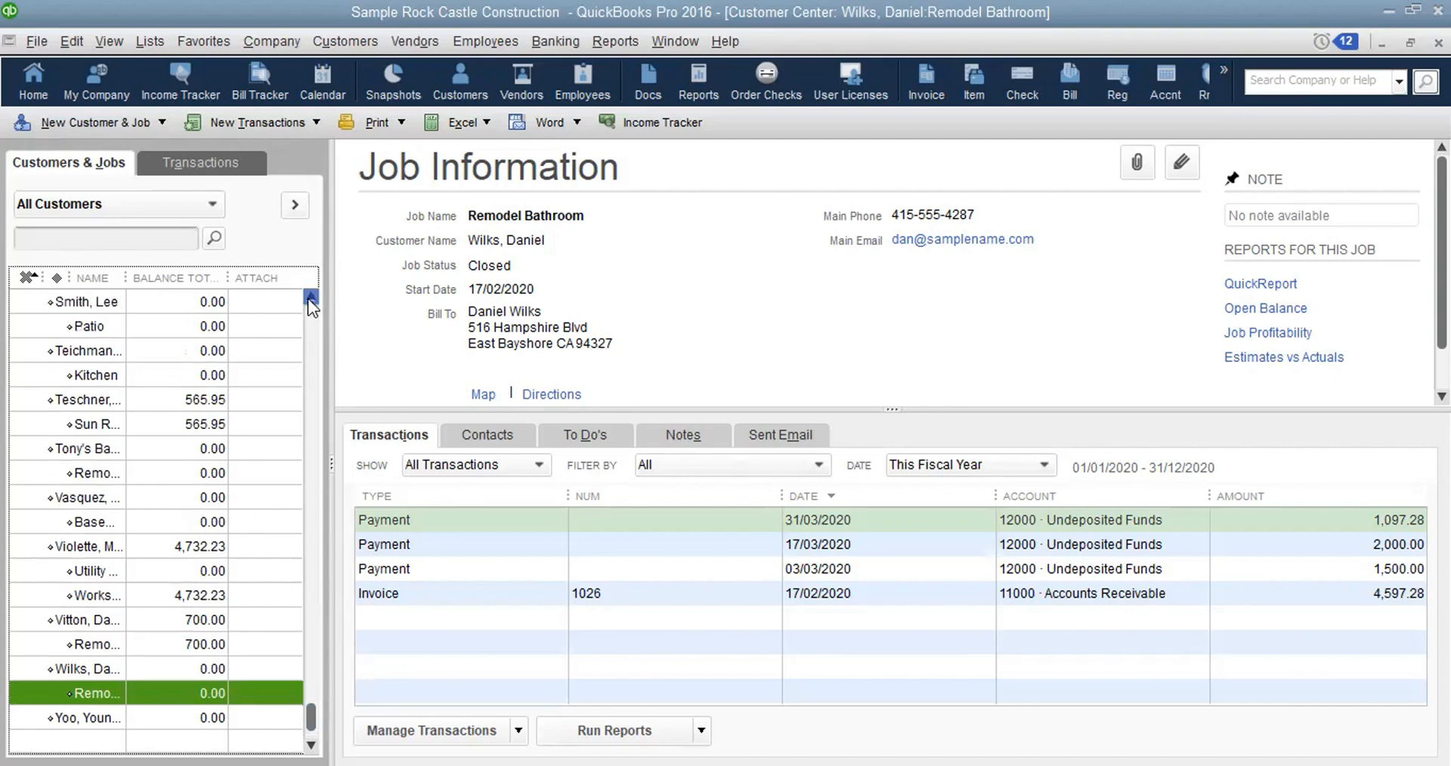
{"action": "left_click_drag", "start_coordinate": [311, 299], "coordinate": [312, 301]}
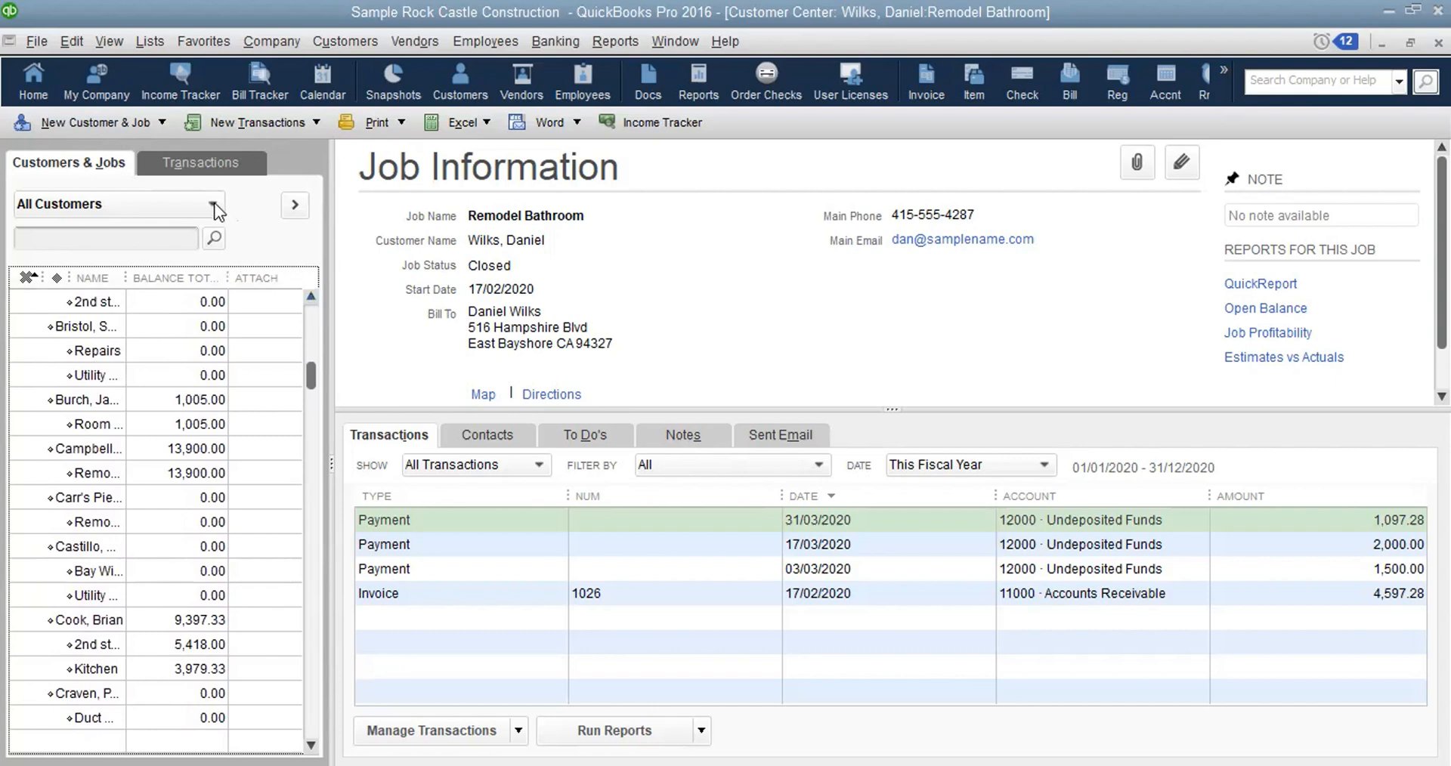
{"action": "left_click", "coordinate": [204, 206]}
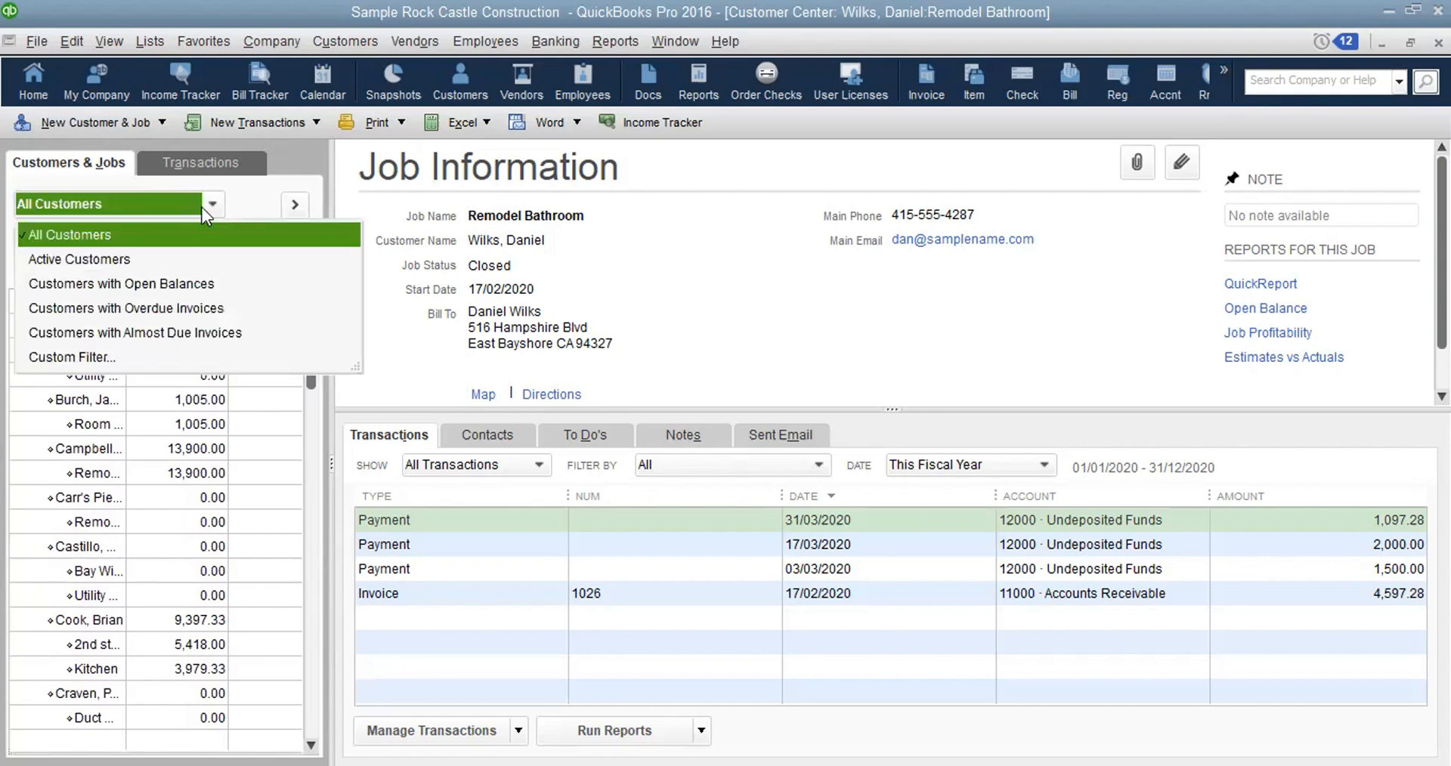
{"action": "left_click", "coordinate": [113, 261]}
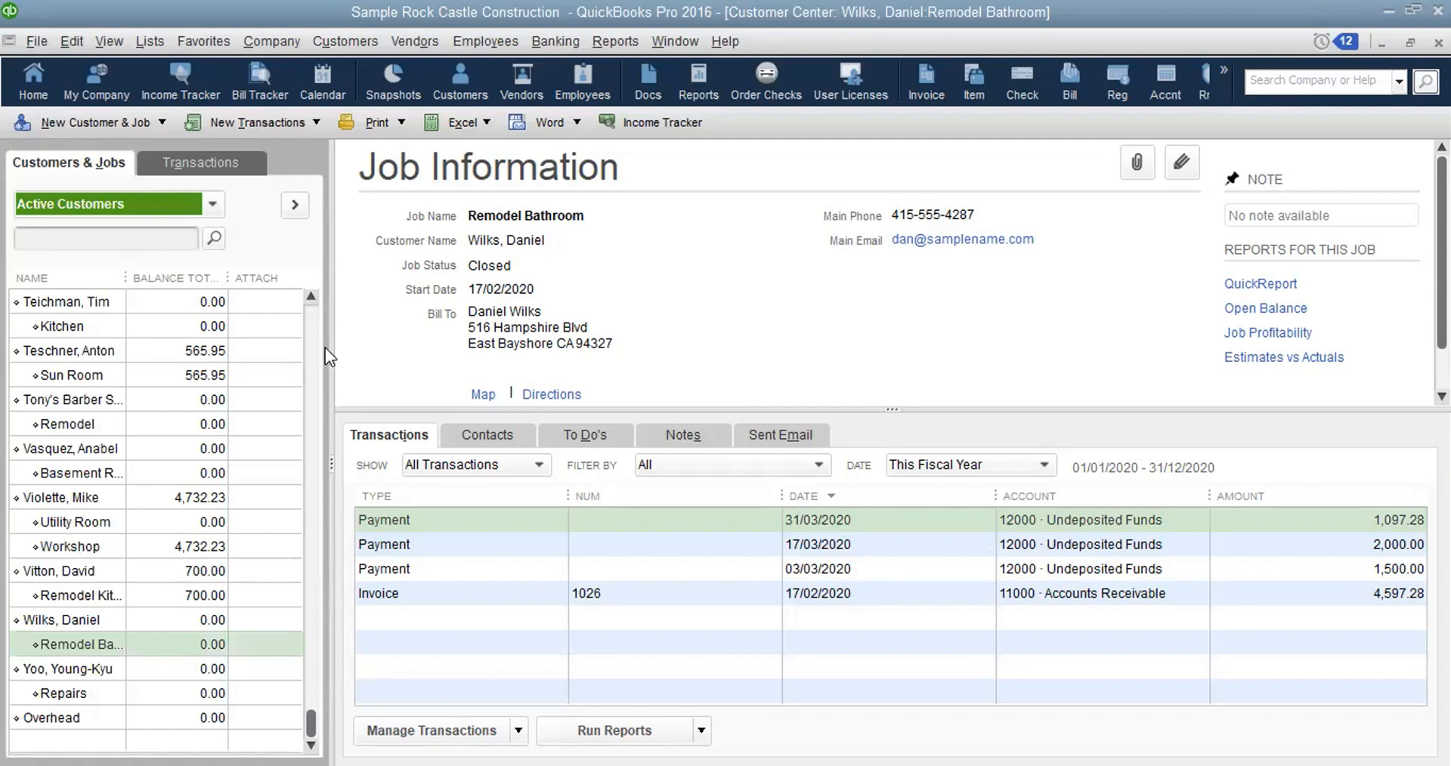
{"action": "left_click_drag", "start_coordinate": [314, 348], "coordinate": [319, 332]}
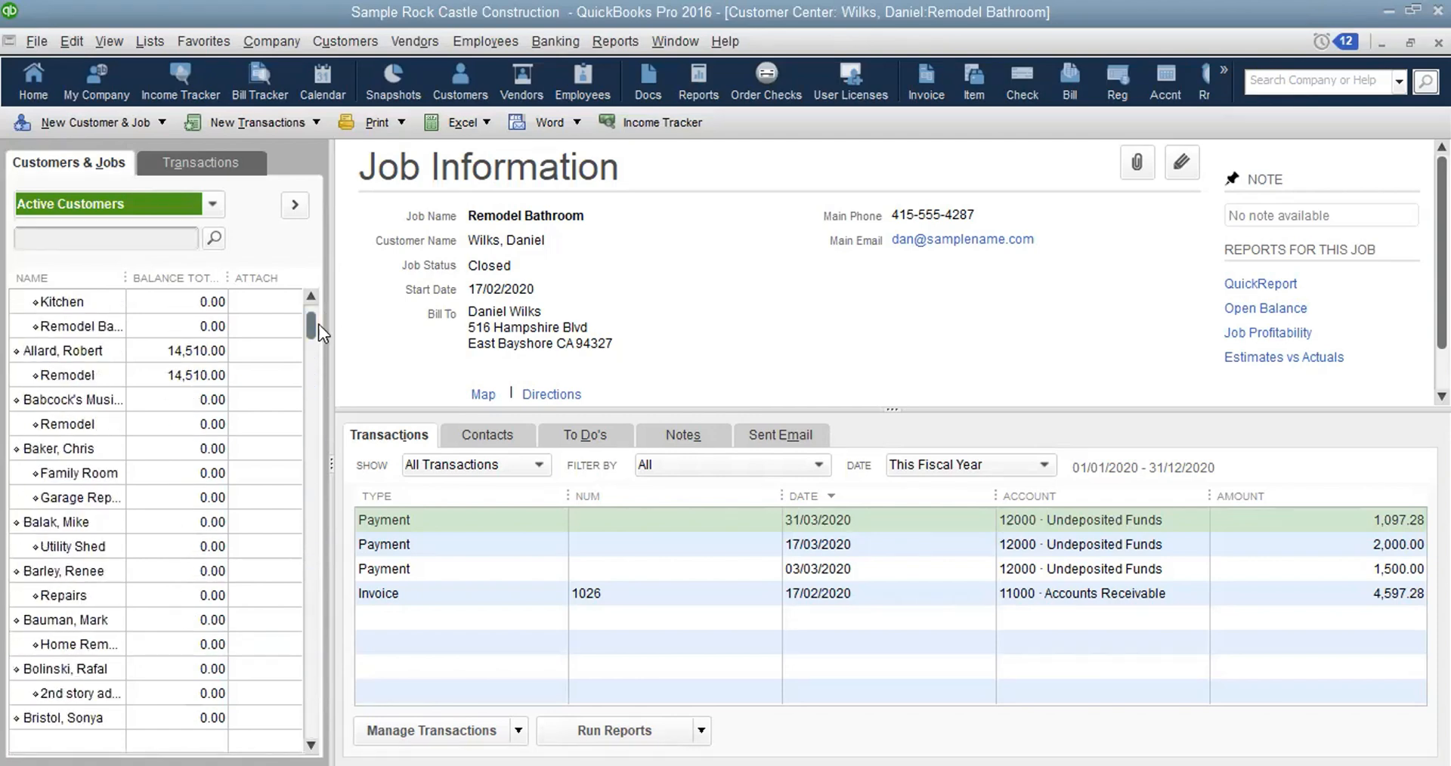
{"action": "left_click_drag", "start_coordinate": [319, 331], "coordinate": [313, 304]}
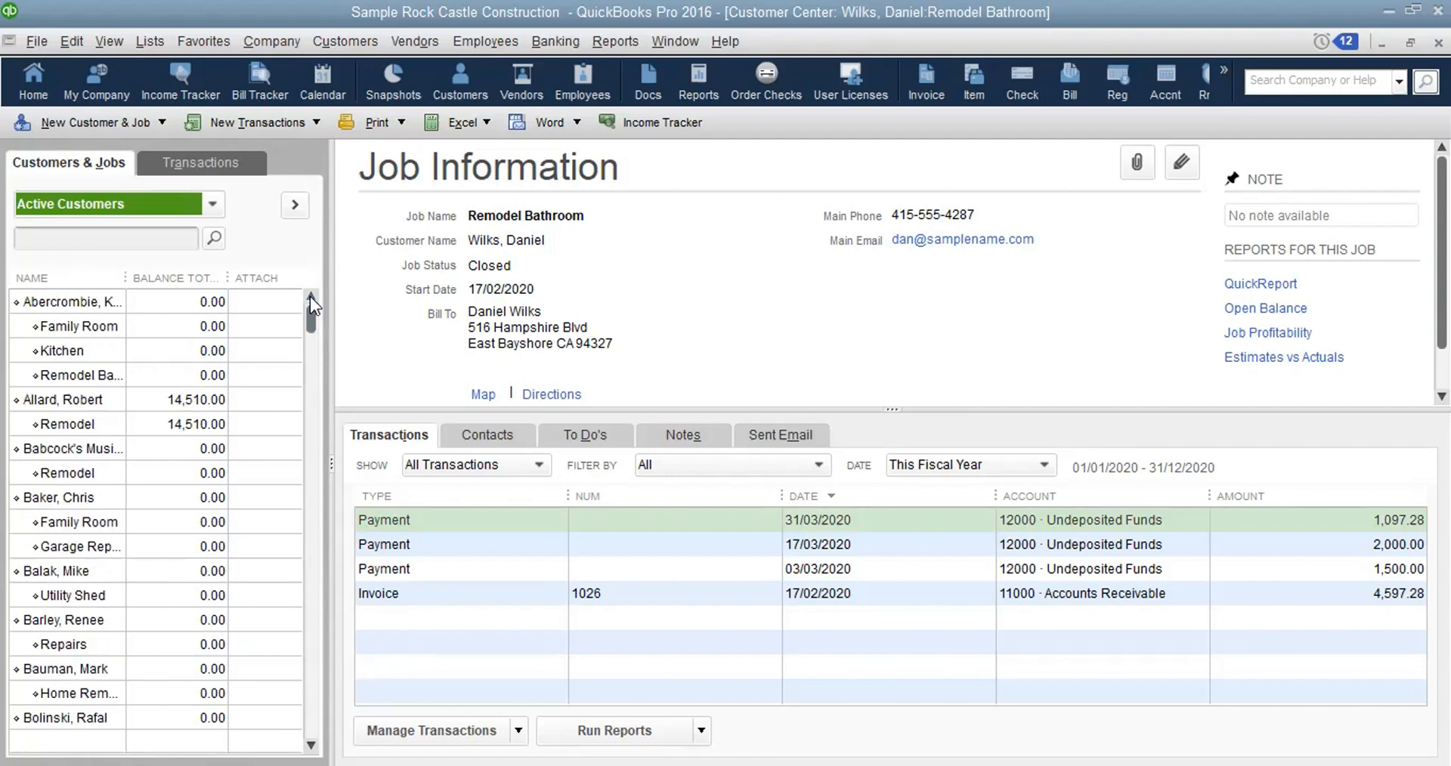
Examine the 14,510.00 customer and its Remodel job, plus the first customer and its Family Room, Kitchen and Remodel Bathroom jobs
{"action": "left_click", "coordinate": [85, 401]}
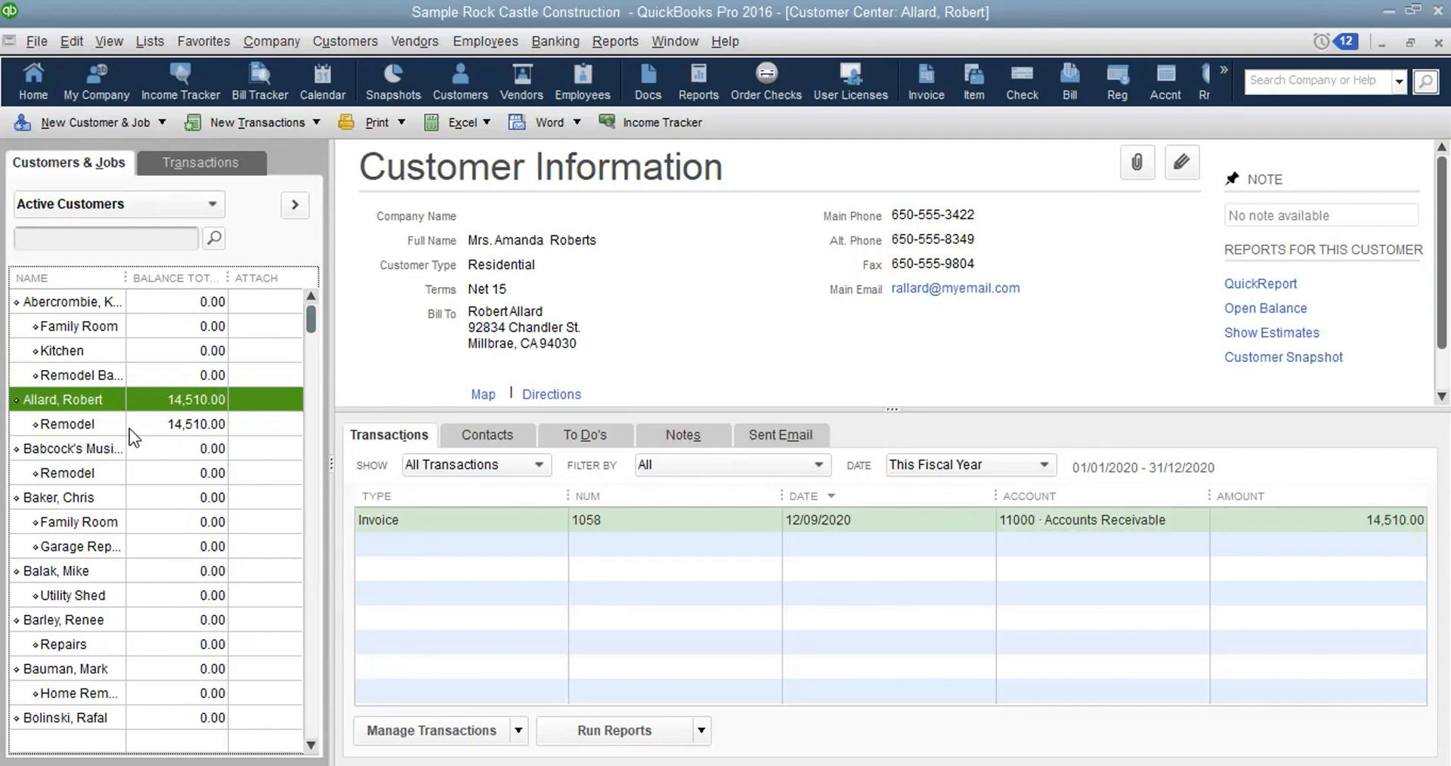
{"action": "left_click", "coordinate": [69, 424]}
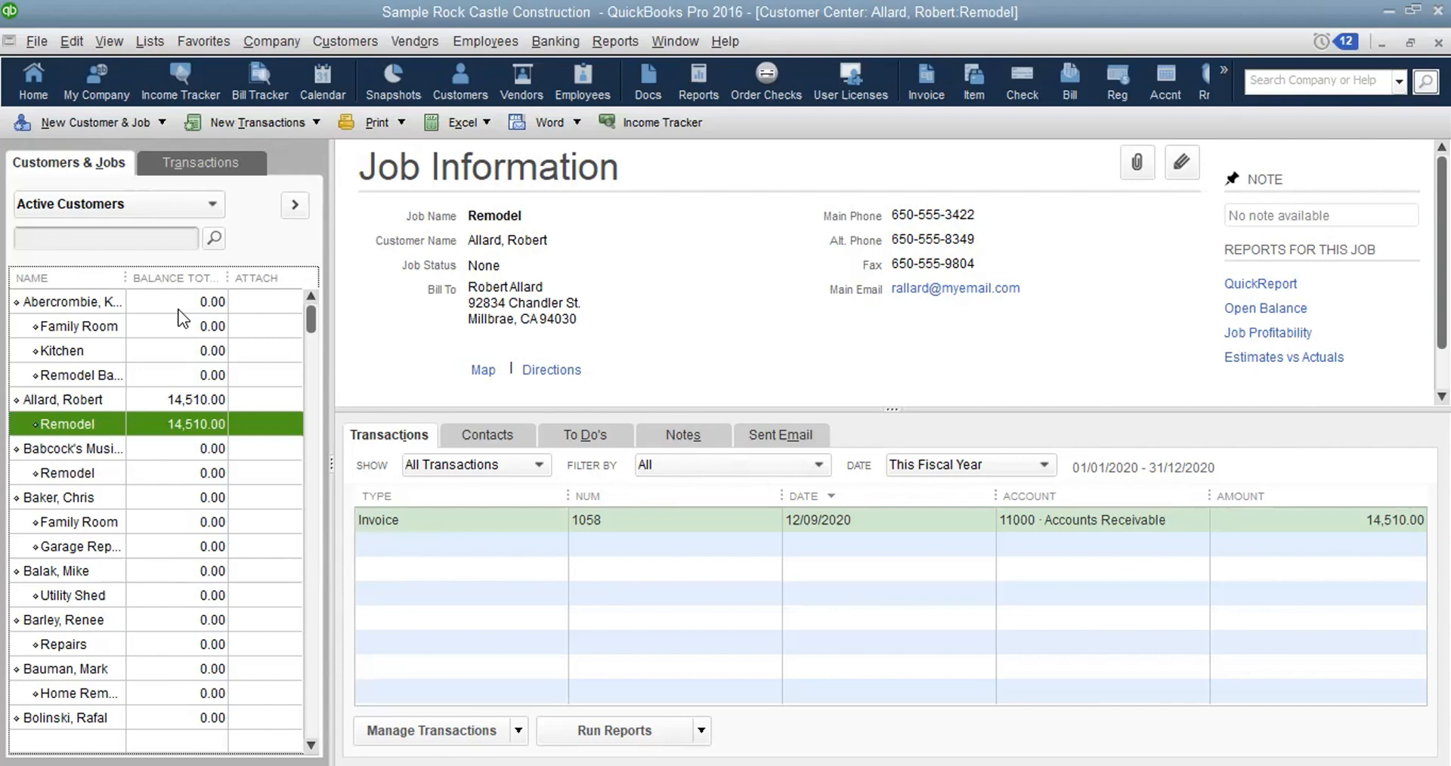
{"action": "left_click", "coordinate": [86, 301]}
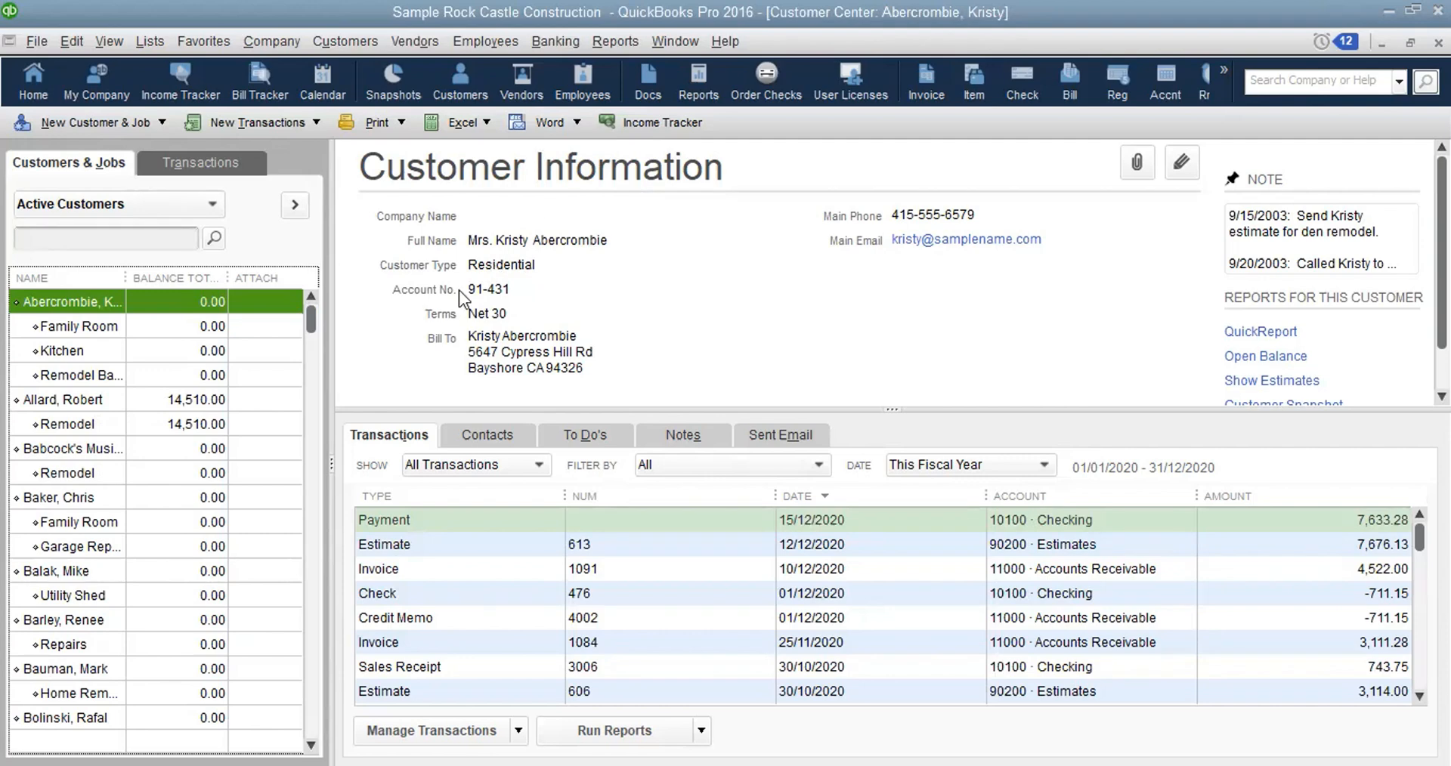
{"action": "left_click", "coordinate": [81, 326]}
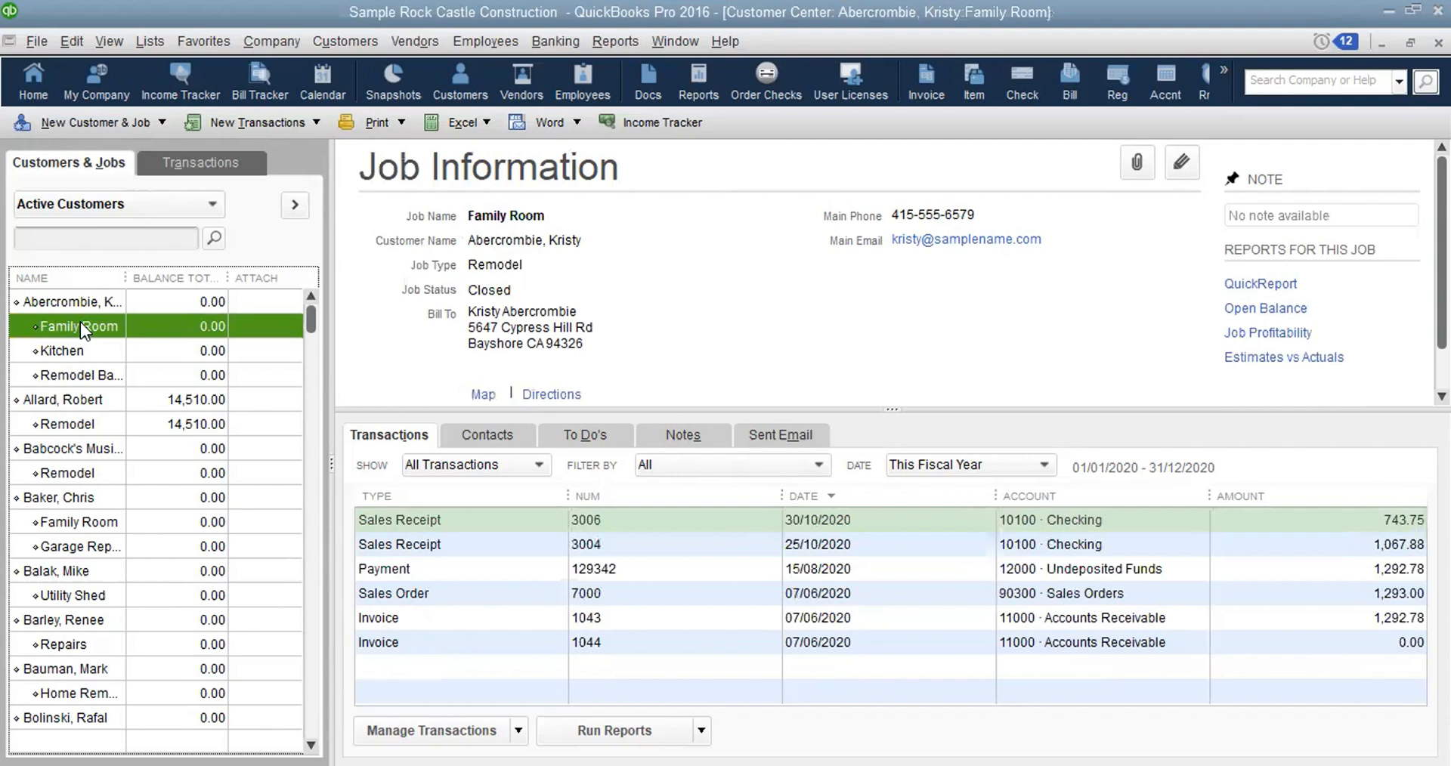
{"action": "left_click", "coordinate": [65, 351]}
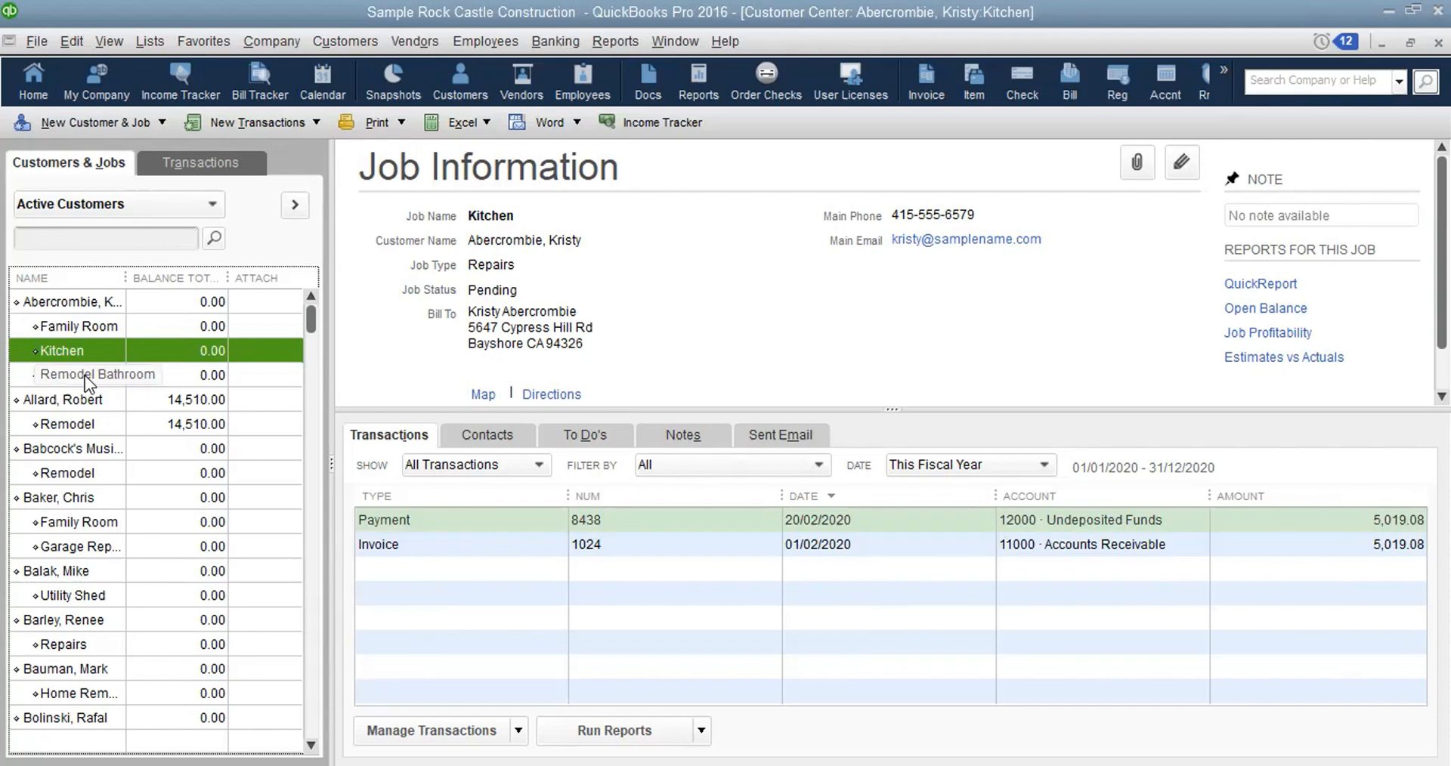
{"action": "left_click", "coordinate": [84, 375]}
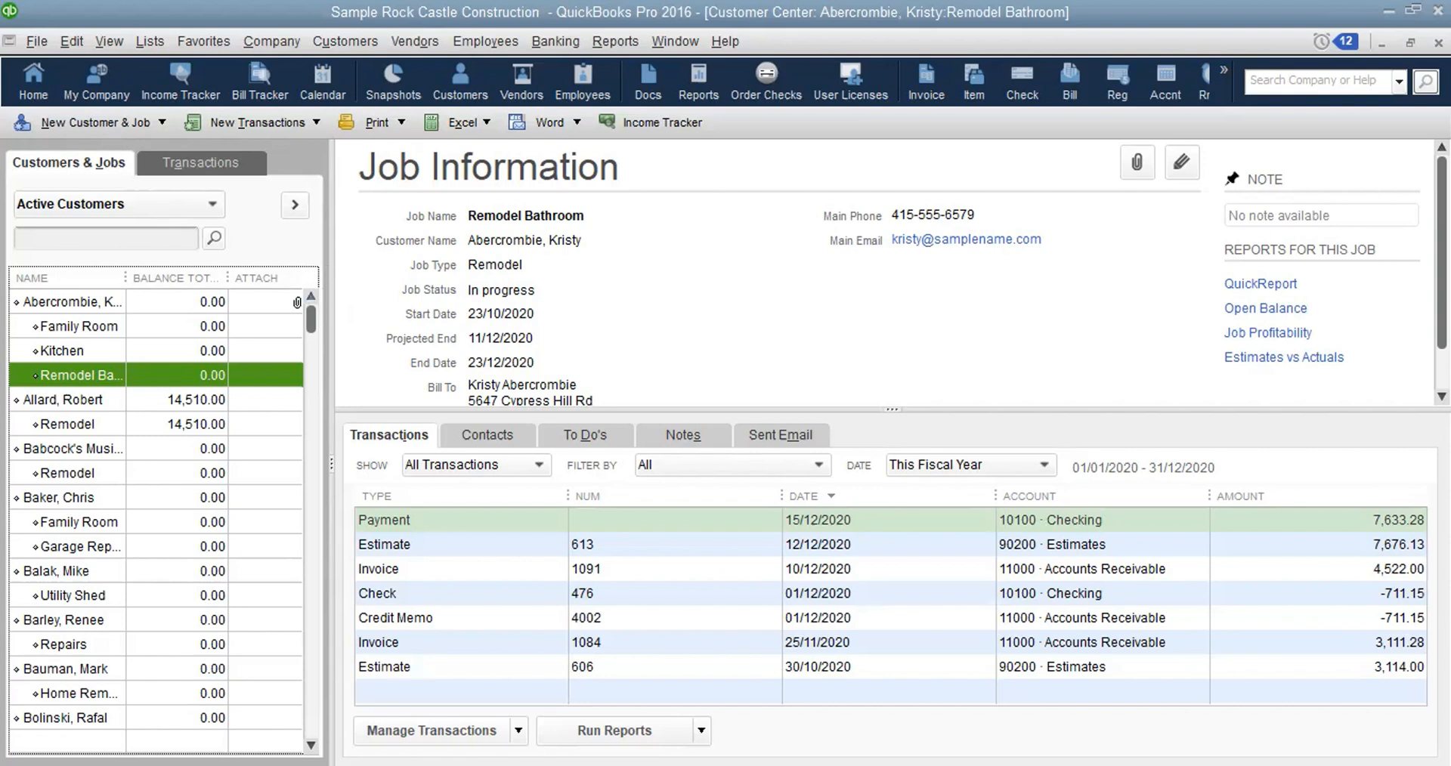
Examine the information, note field and notes list of the customer with the 14,510.00 balance
{"action": "left_click", "coordinate": [66, 403]}
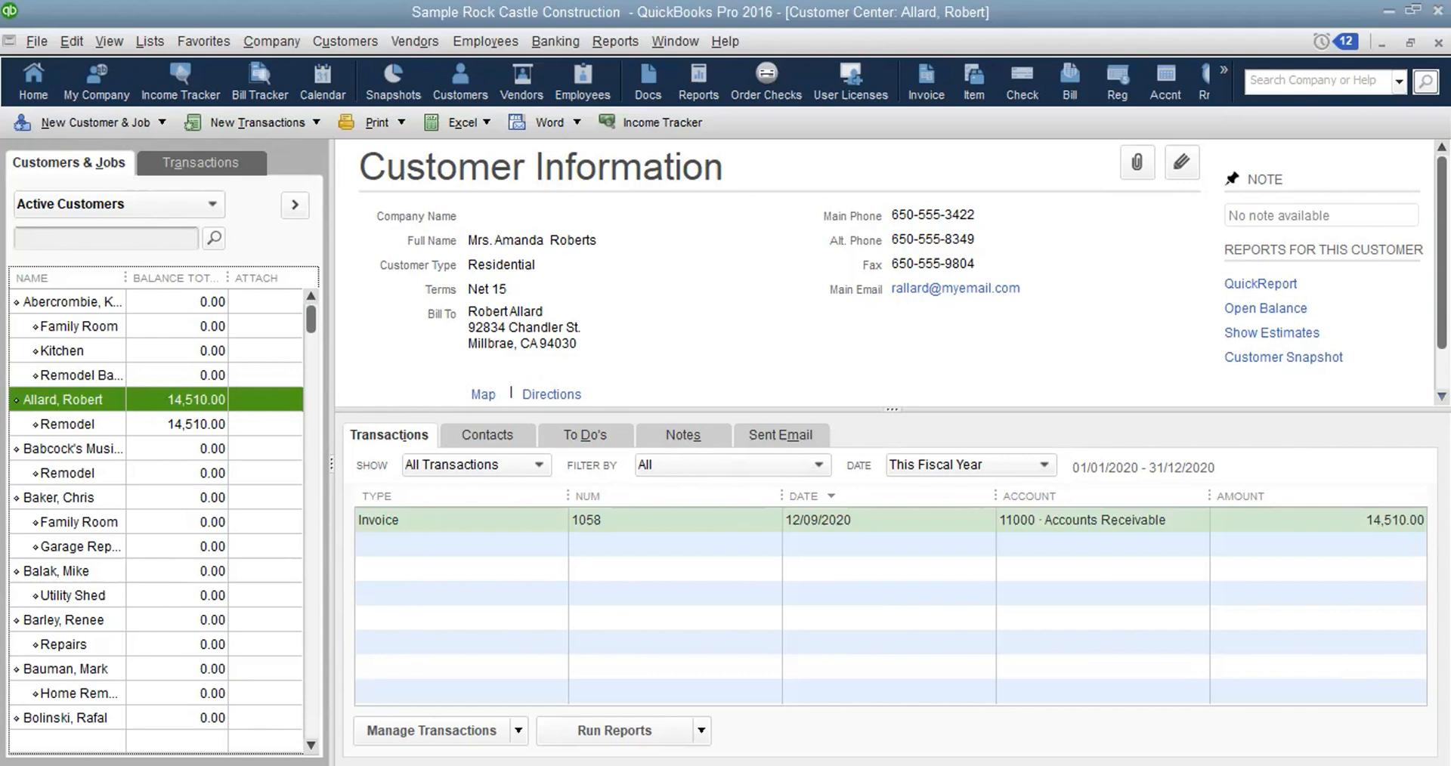
{"action": "scroll", "coordinate": [884, 272], "scroll_direction": "down", "scroll_amount": 1}
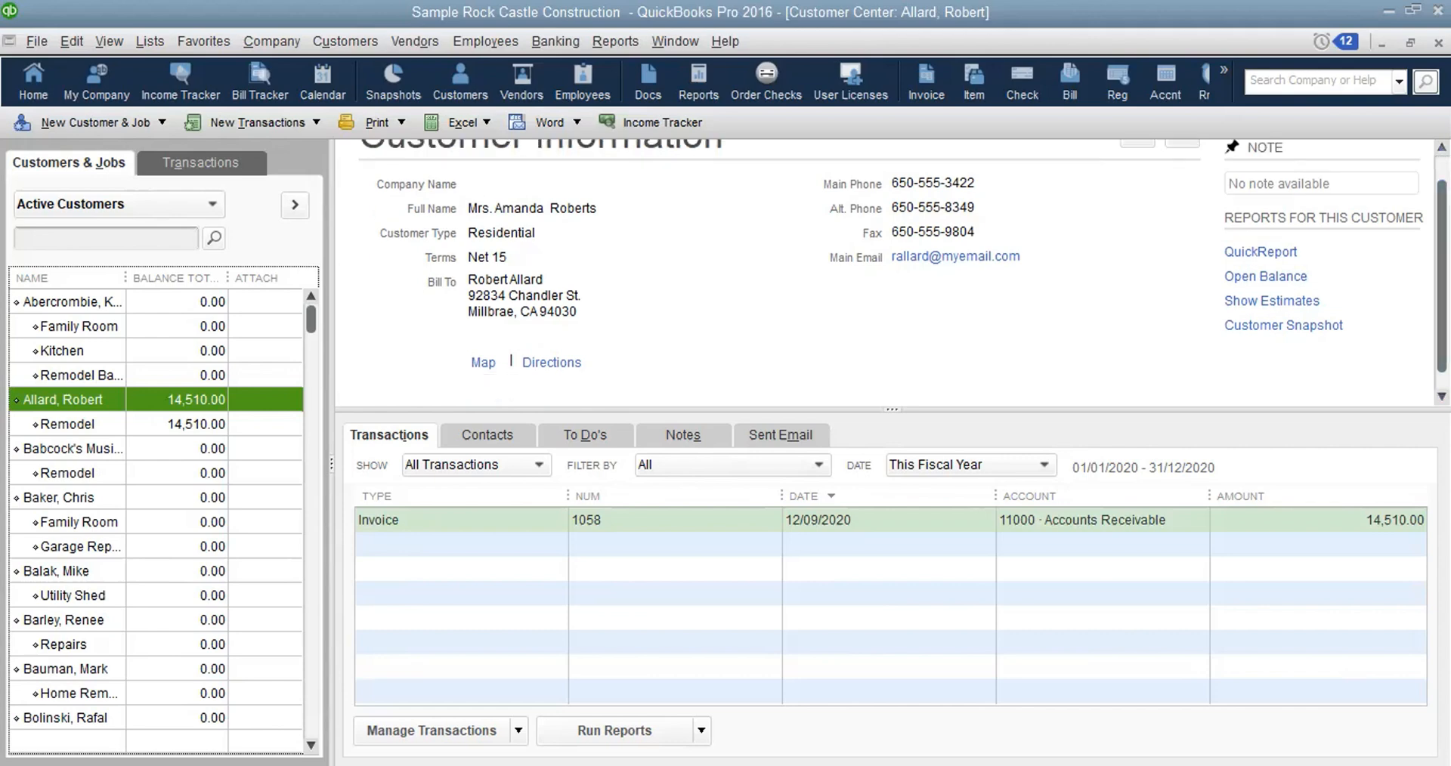
{"action": "scroll", "coordinate": [956, 263], "scroll_direction": "up", "scroll_amount": 1}
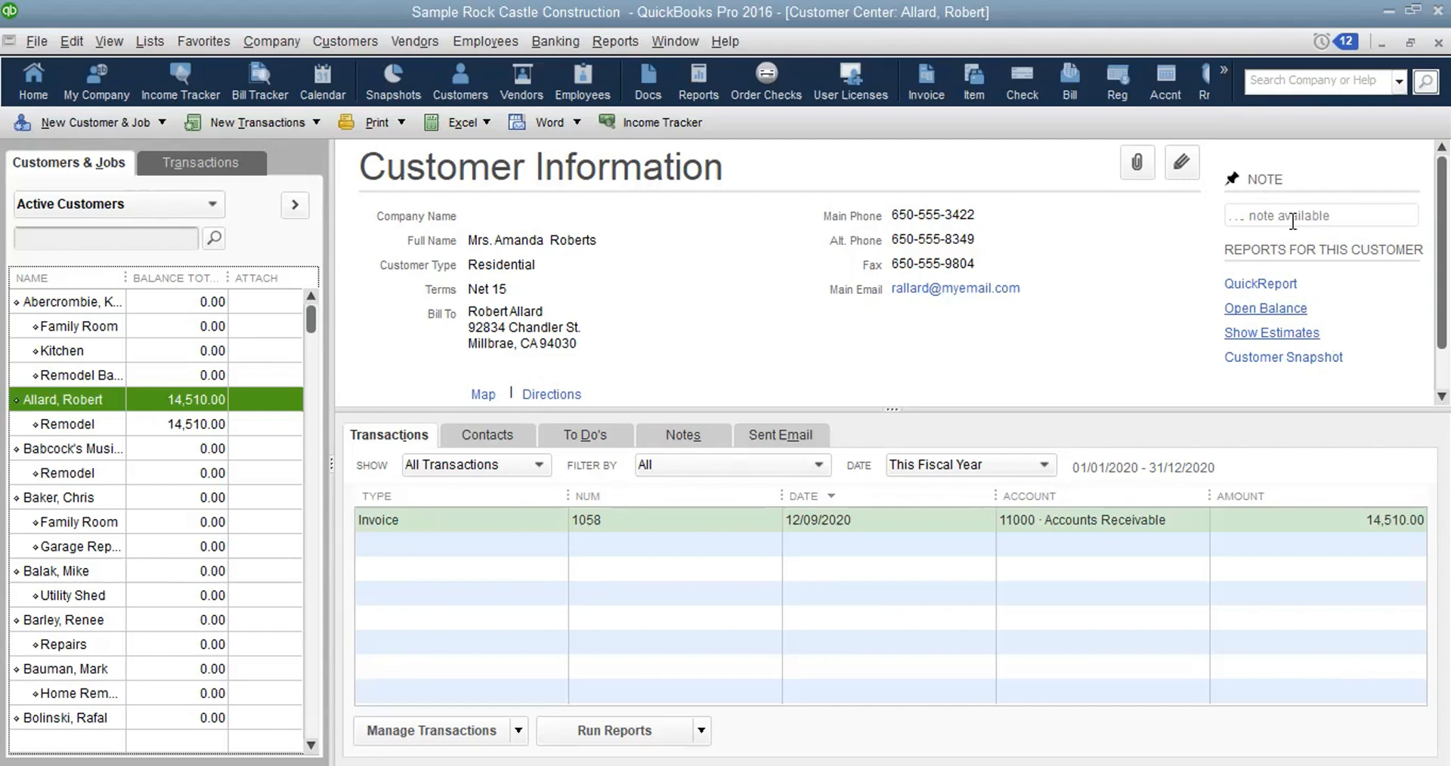
{"action": "left_click", "coordinate": [1342, 214]}
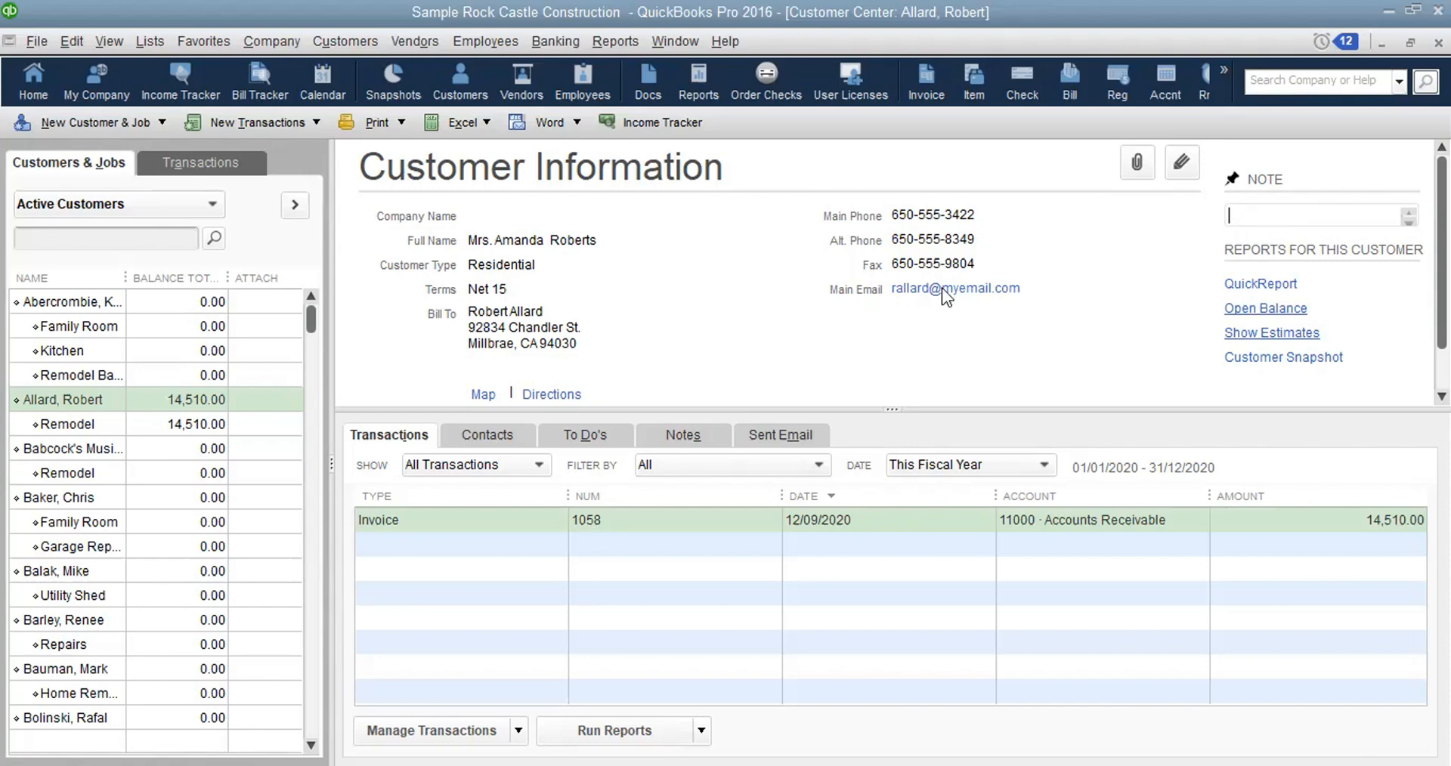
{"action": "left_click", "coordinate": [683, 436]}
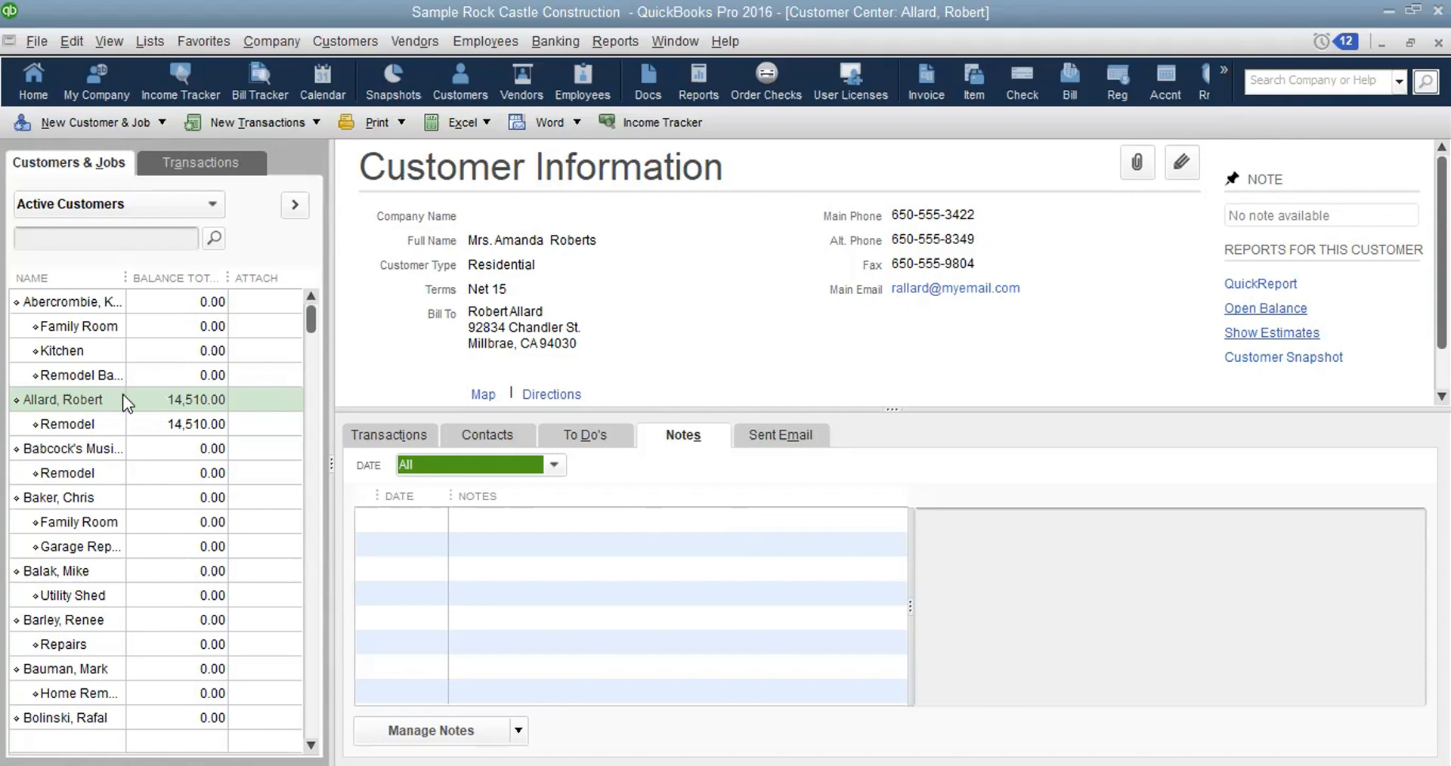
Check the notes of the Kitchen job and Babcock's Music Shop, including the notes date filter options and the shop's note field
{"action": "left_click", "coordinate": [91, 393]}
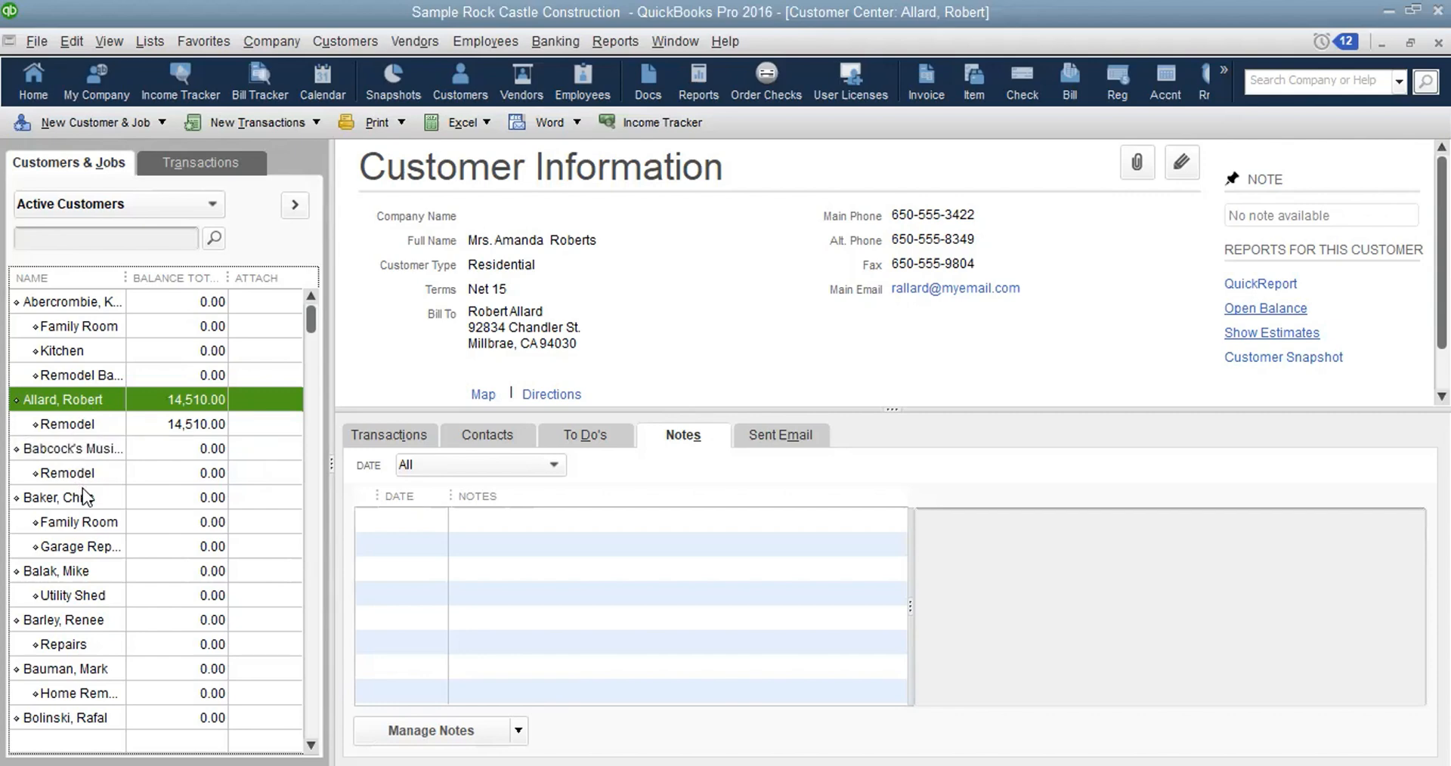
{"action": "left_click", "coordinate": [80, 361]}
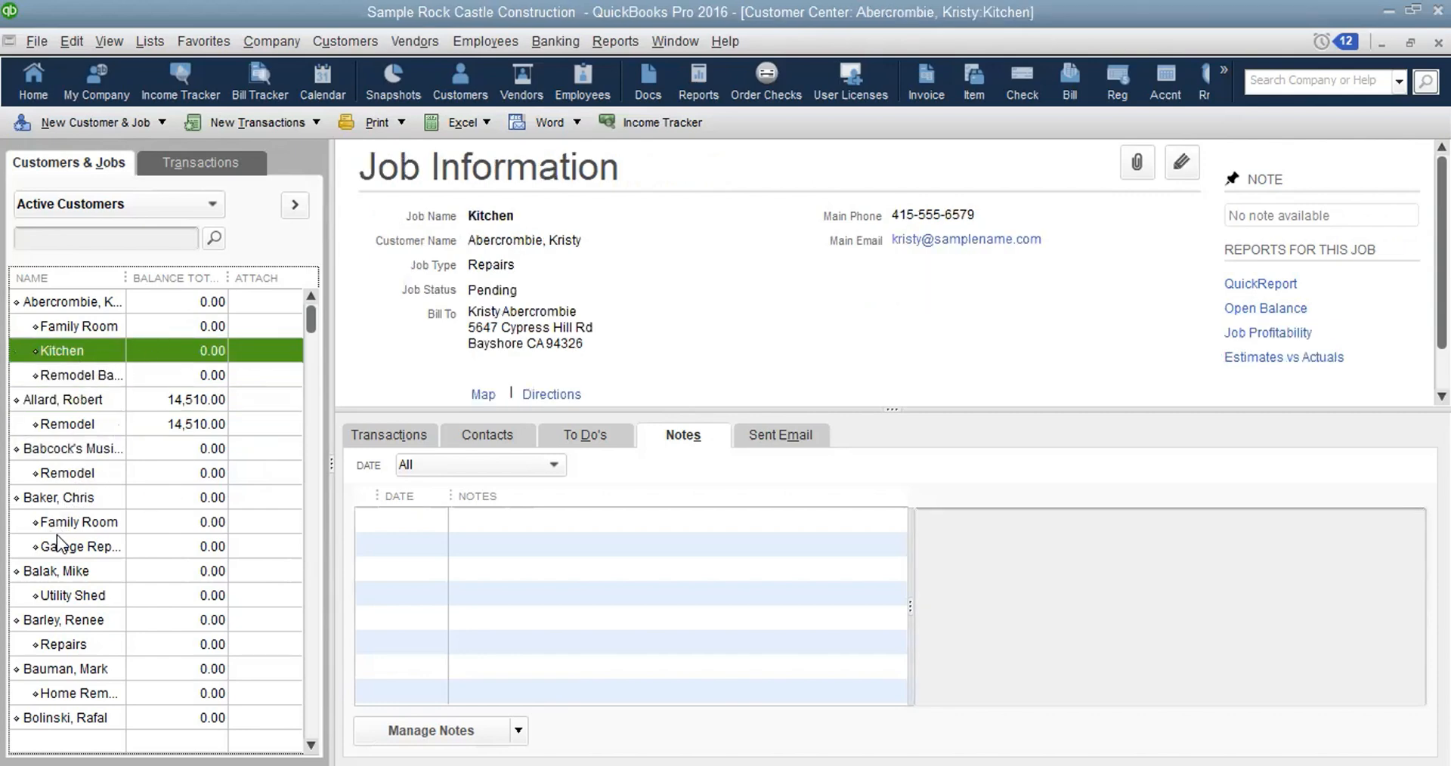
{"action": "left_click", "coordinate": [72, 449]}
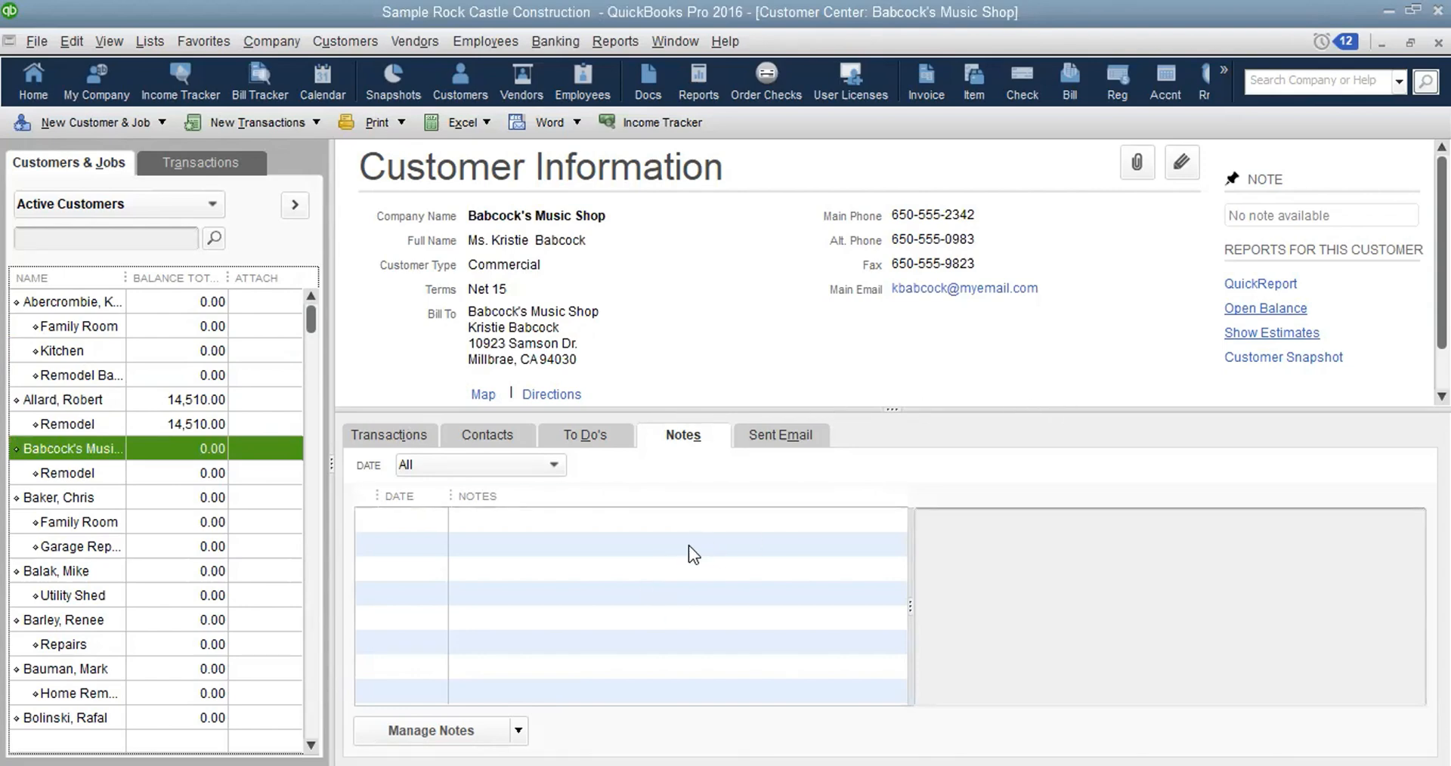
{"action": "left_click", "coordinate": [556, 467]}
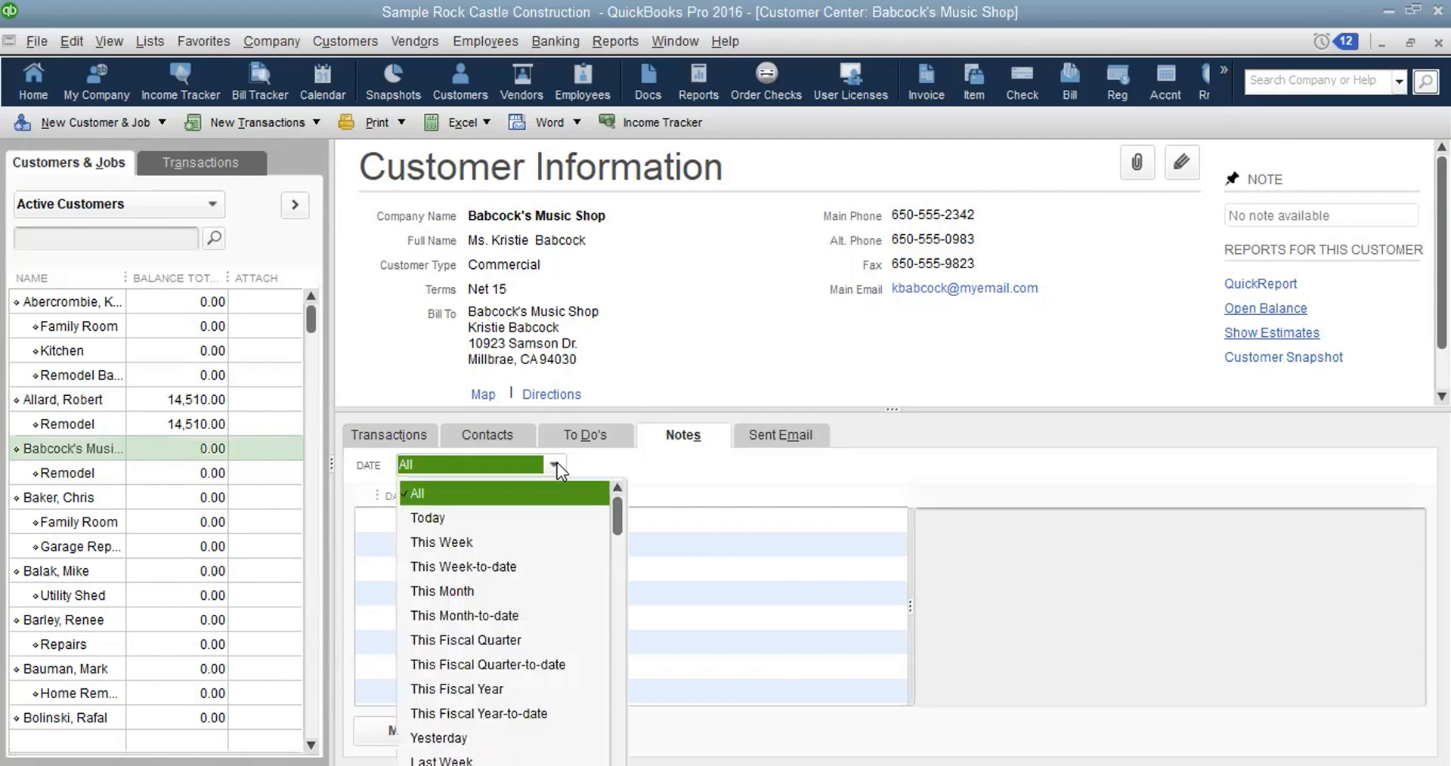
{"action": "left_click", "coordinate": [736, 546]}
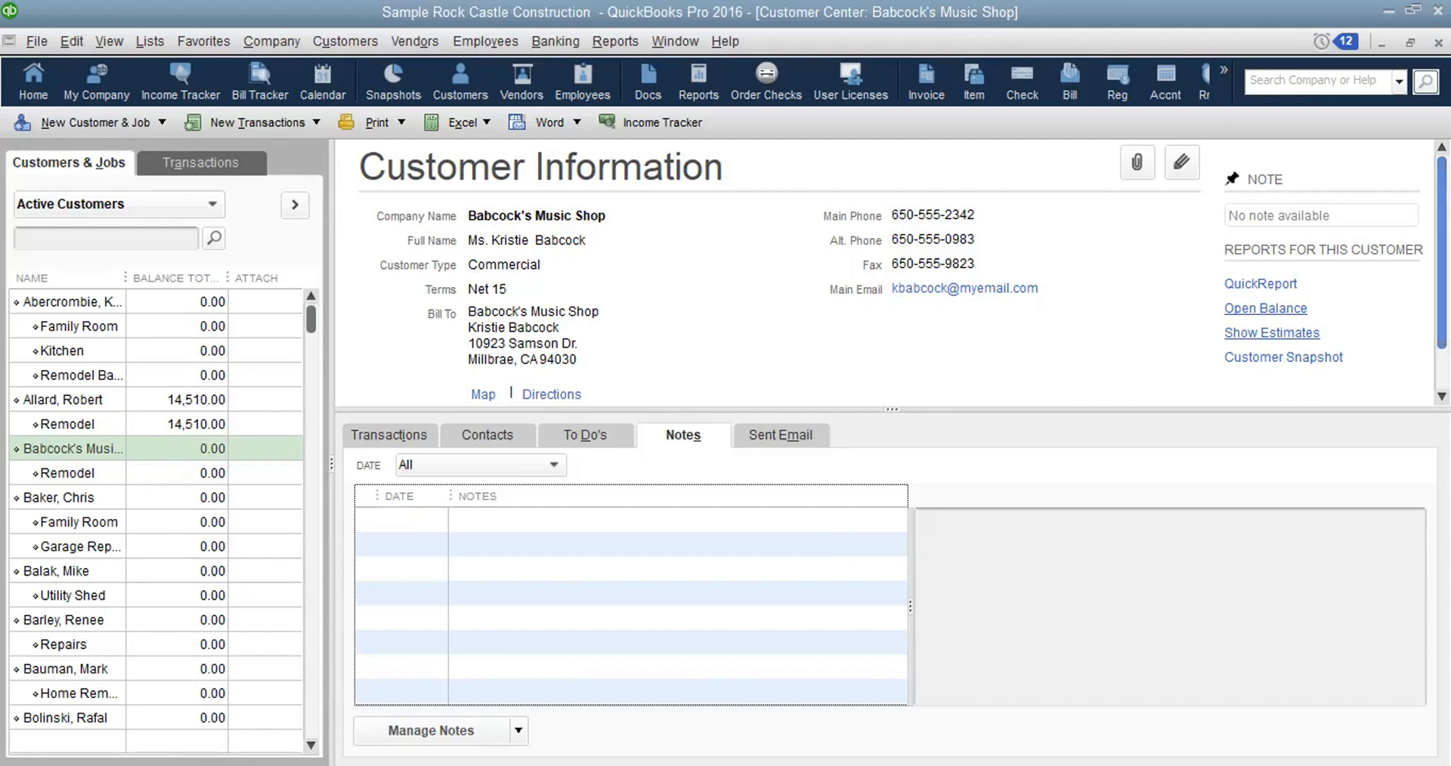
{"action": "mouse_move", "coordinate": [1442, 257]}
{"action": "left_mouse_down"}
{"action": "mouse_move", "coordinate": [1442, 298]}
{"action": "mouse_move", "coordinate": [1442, 257]}
{"action": "left_mouse_up"}
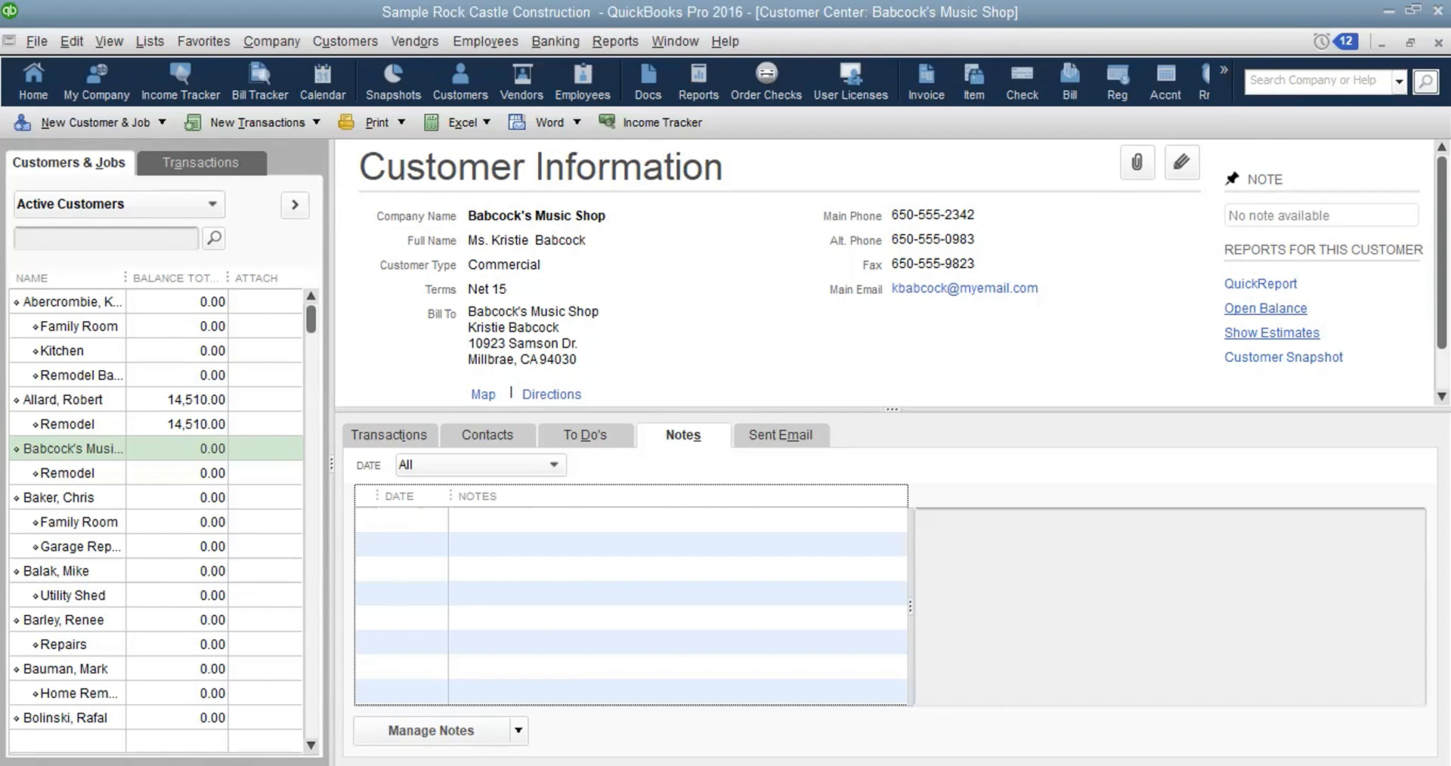
{"action": "left_click", "coordinate": [1418, 219]}
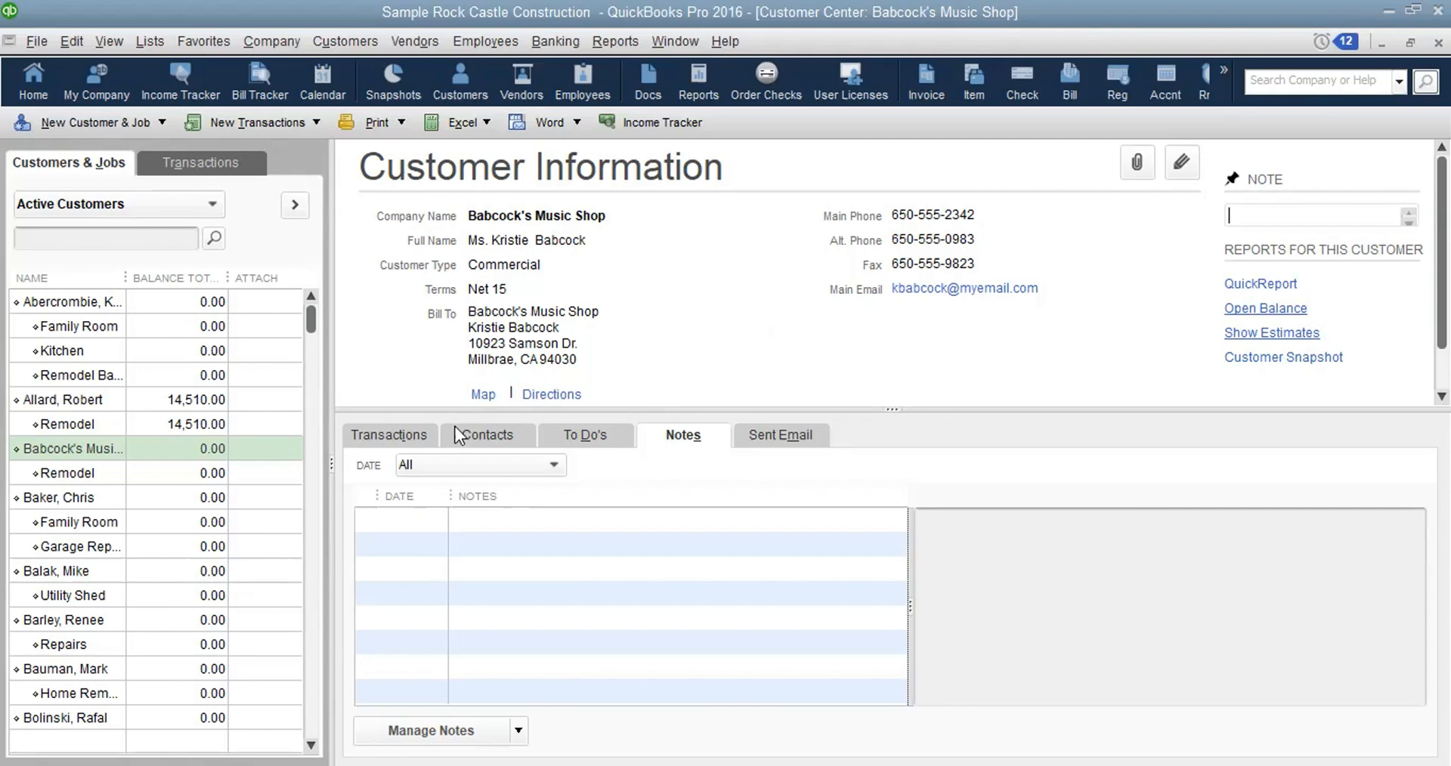
Review the transactions, billing address and notes of Babcock's Music Shop, ending on its transaction list
{"action": "left_click", "coordinate": [380, 435]}
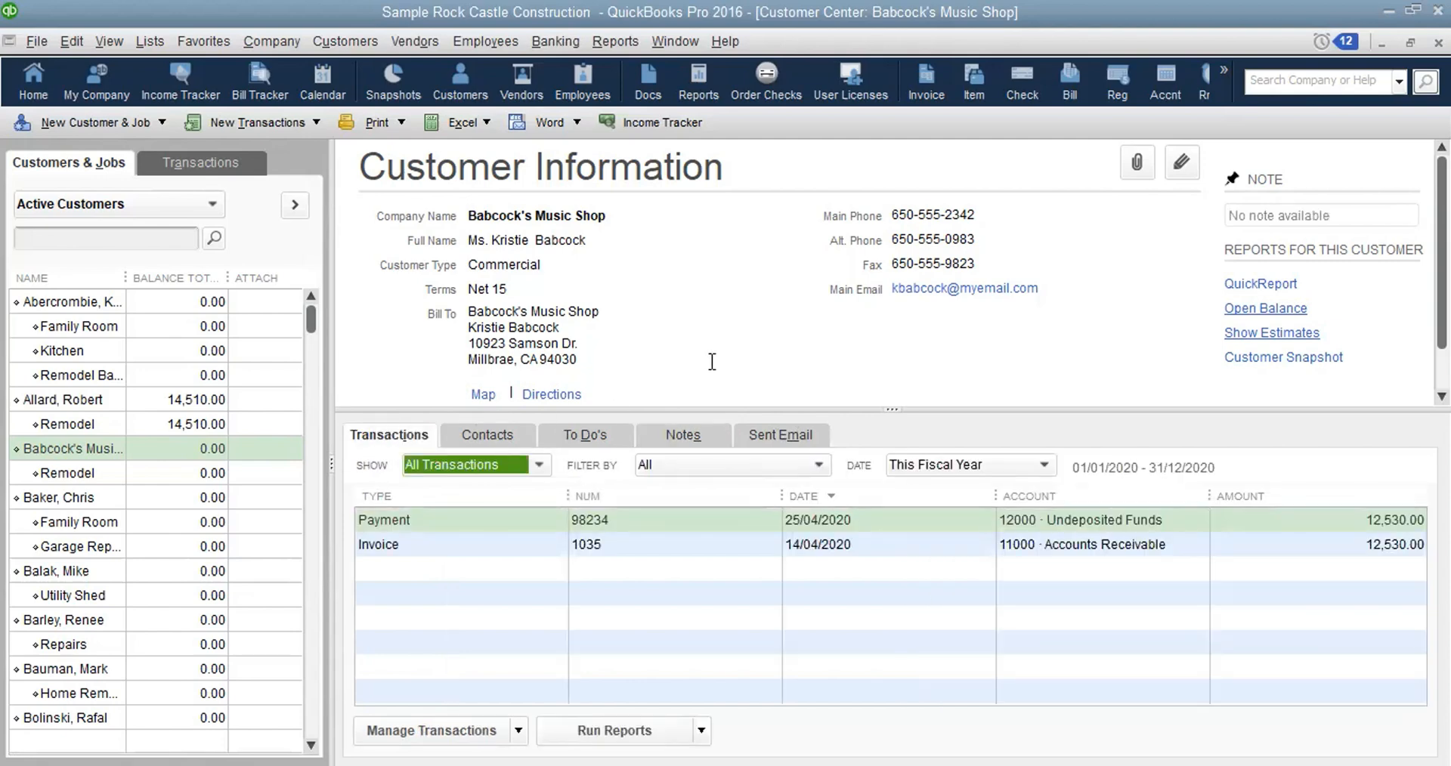
{"action": "left_click", "coordinate": [683, 364]}
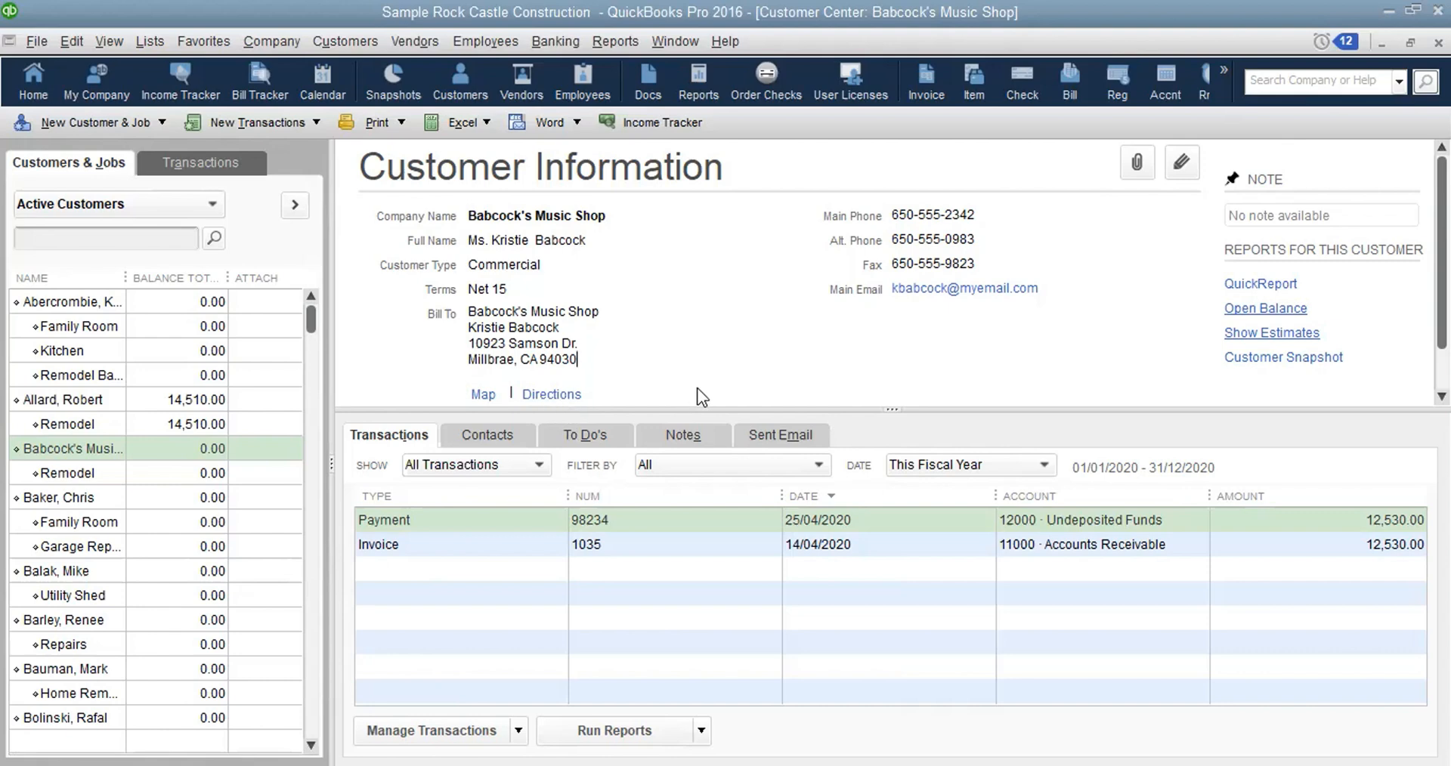
{"action": "left_click", "coordinate": [701, 425]}
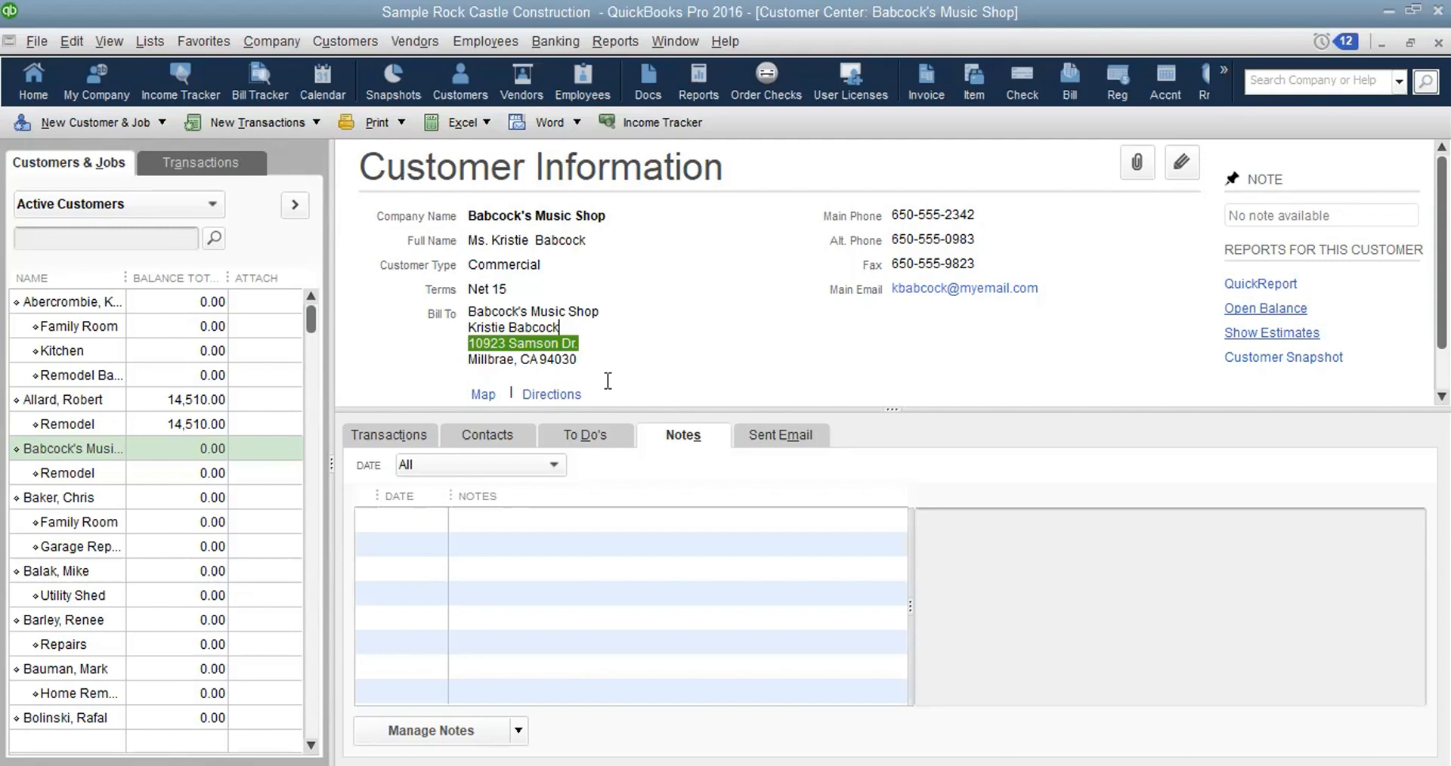
{"action": "left_click", "coordinate": [380, 436]}
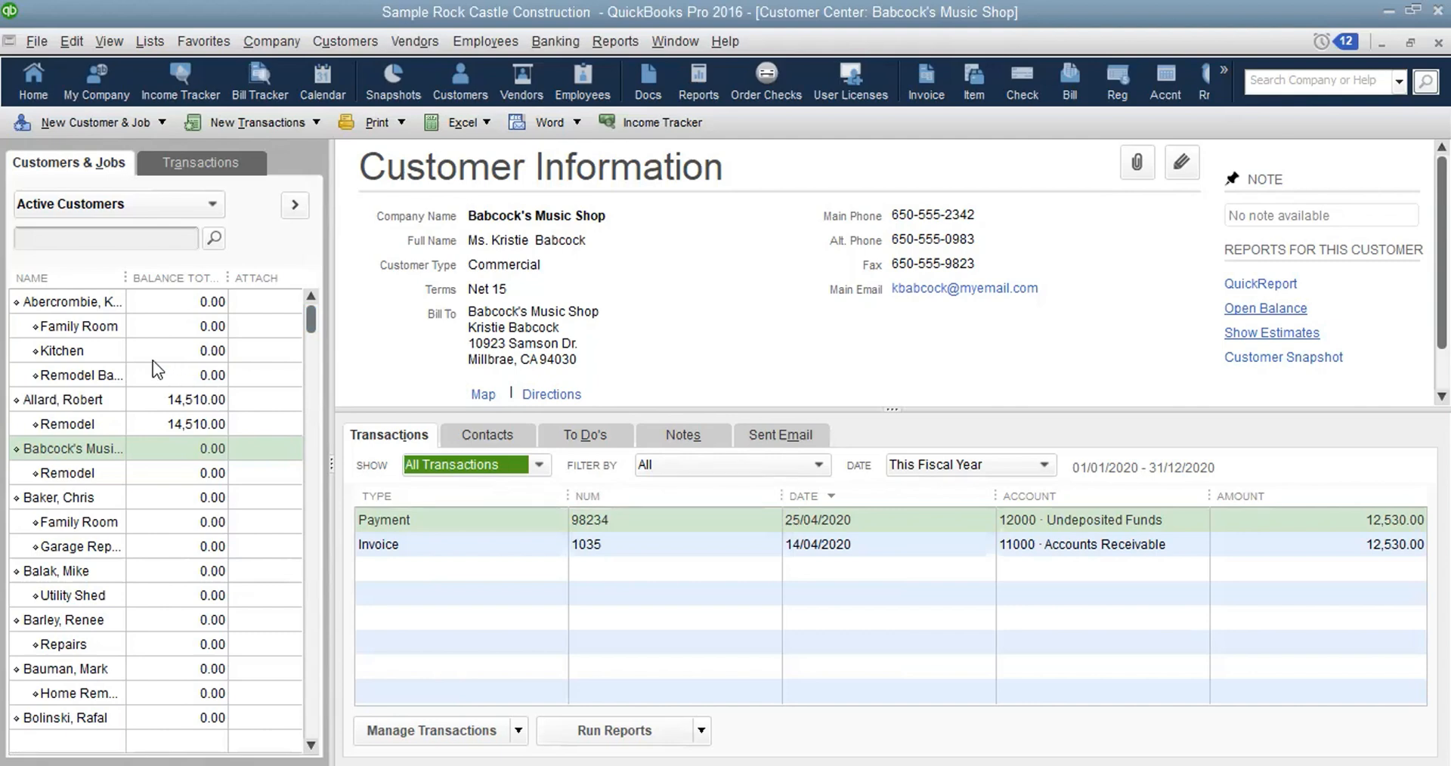
Examine the first customer's information and transactions, plus the details of its Family Room and Remodel Bathroom jobs
{"action": "left_click", "coordinate": [49, 295]}
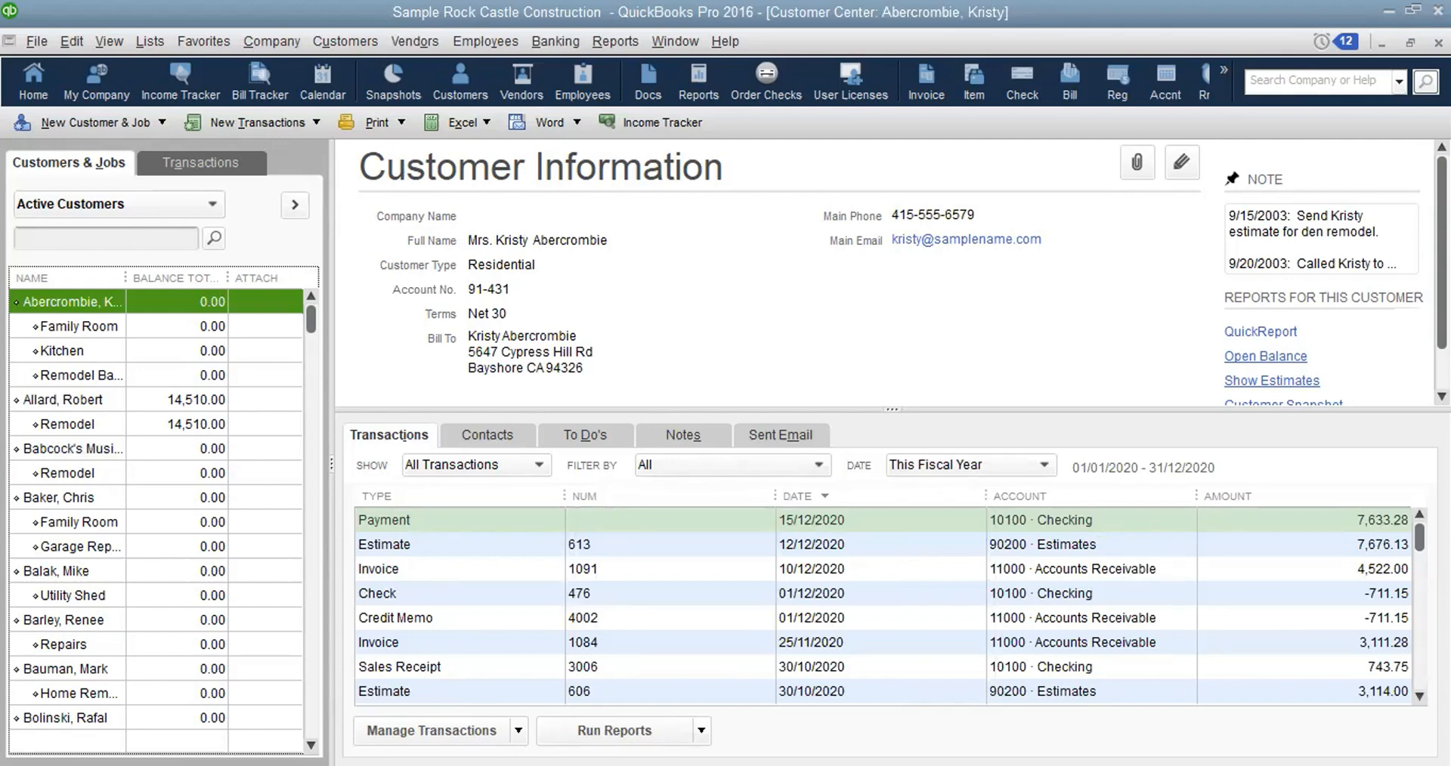
{"action": "scroll", "coordinate": [892, 272], "scroll_direction": "down", "scroll_amount": 2}
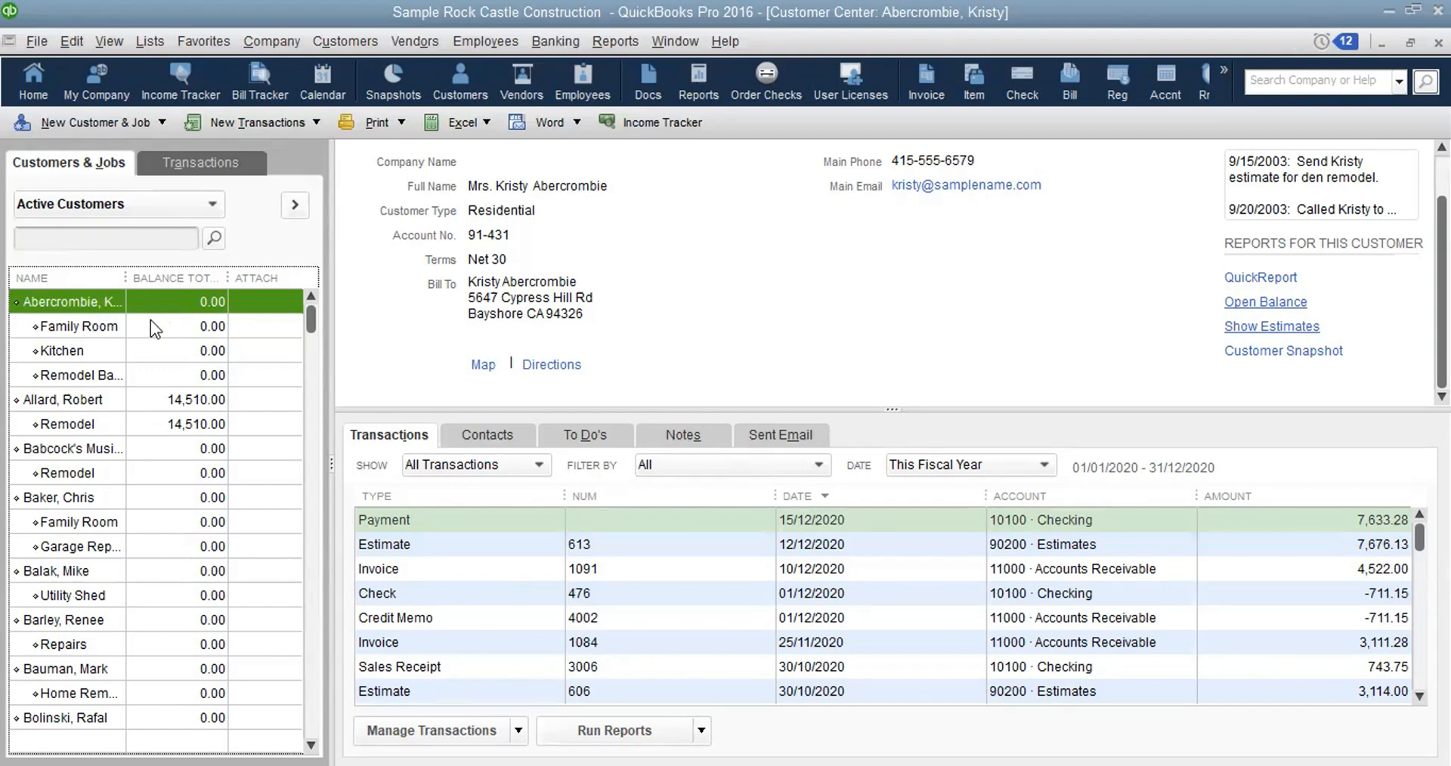
{"action": "left_click", "coordinate": [74, 328]}
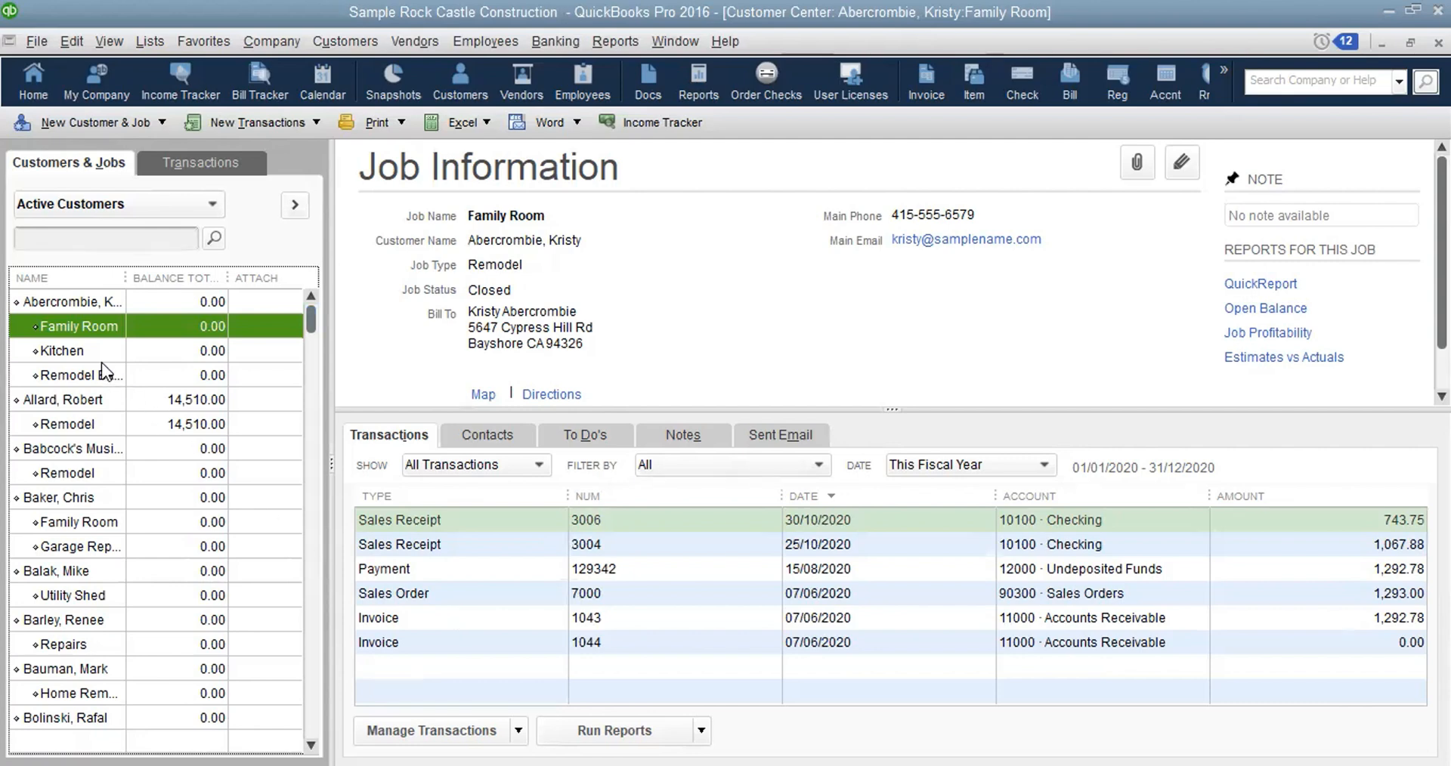
{"action": "left_click", "coordinate": [73, 360]}
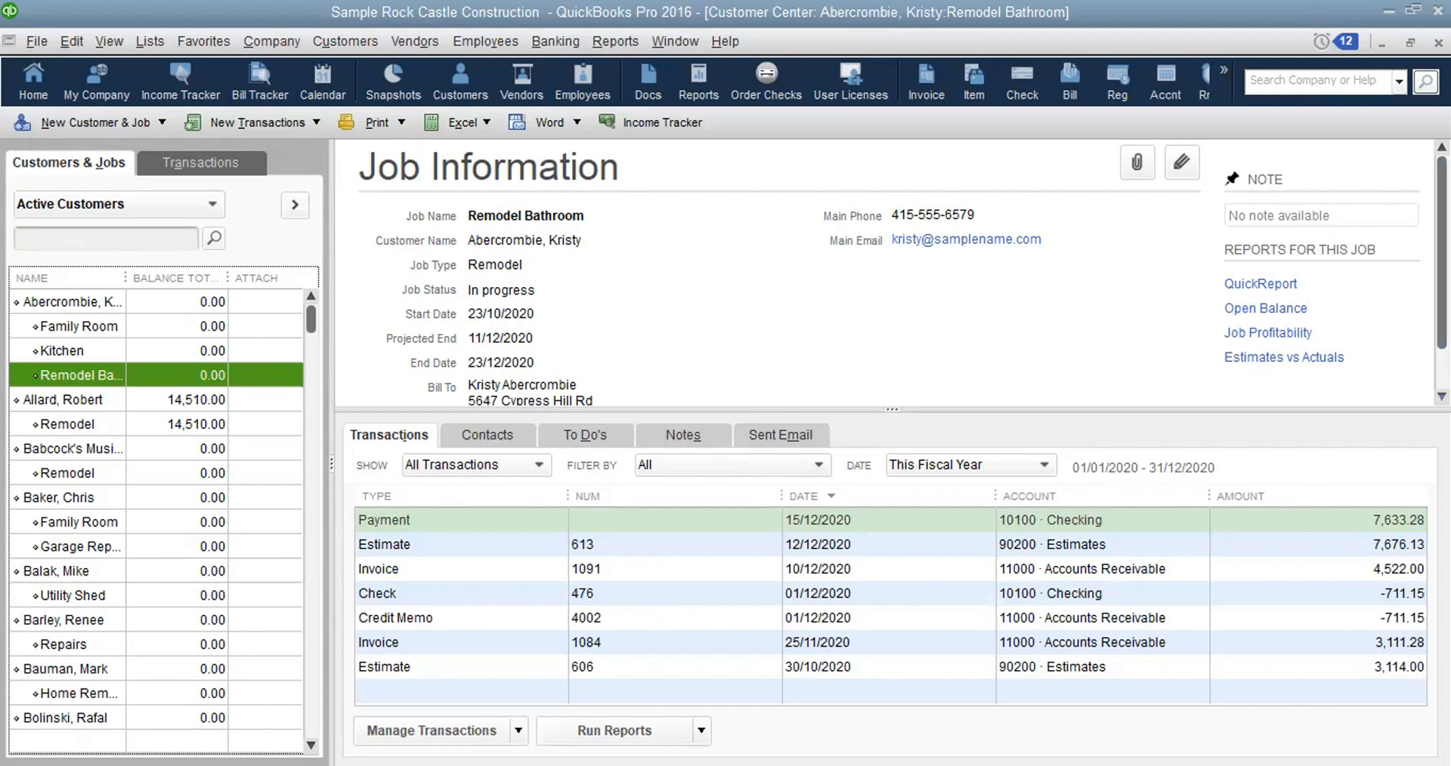
{"action": "scroll", "coordinate": [903, 272], "scroll_direction": "down", "scroll_amount": 1}
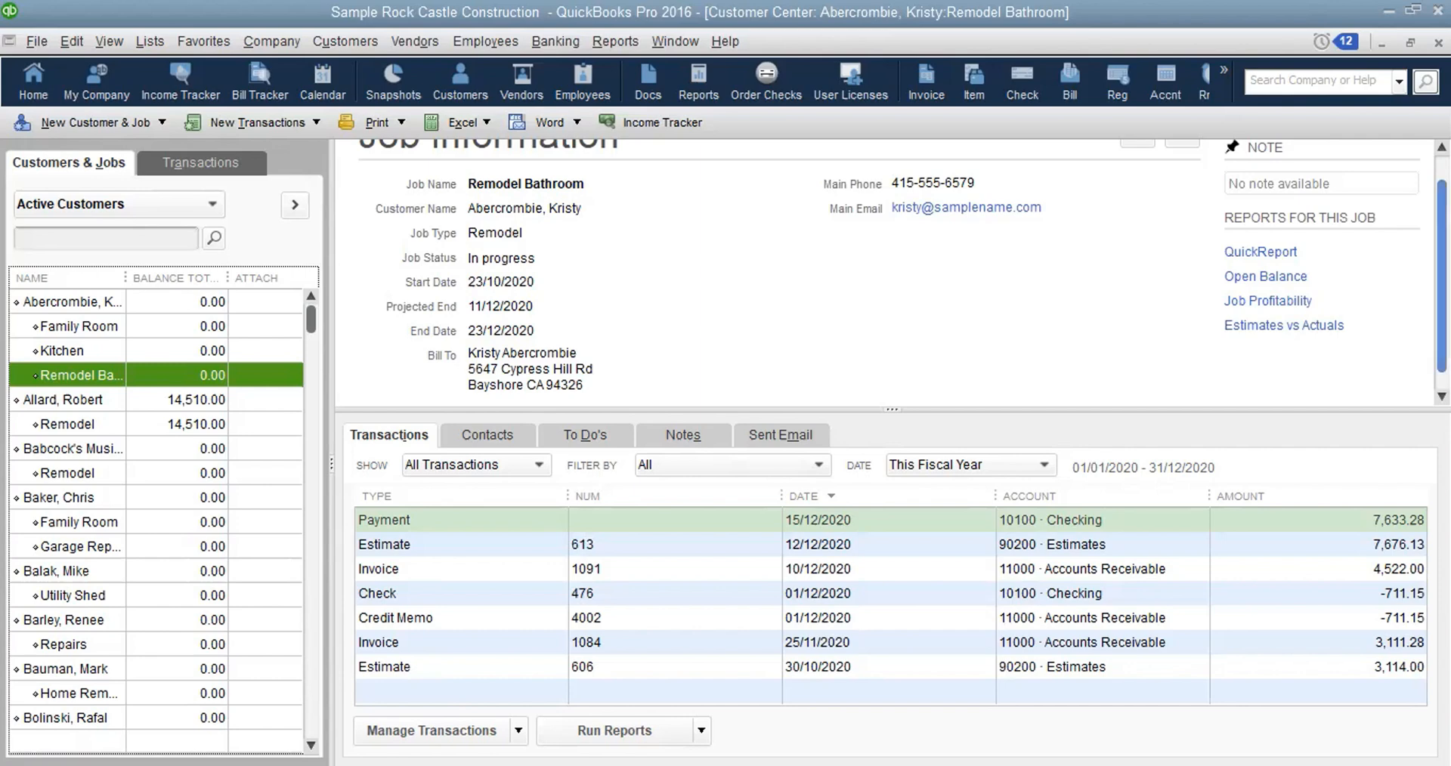
{"action": "scroll", "coordinate": [1441, 302], "scroll_direction": "down", "scroll_amount": 1}
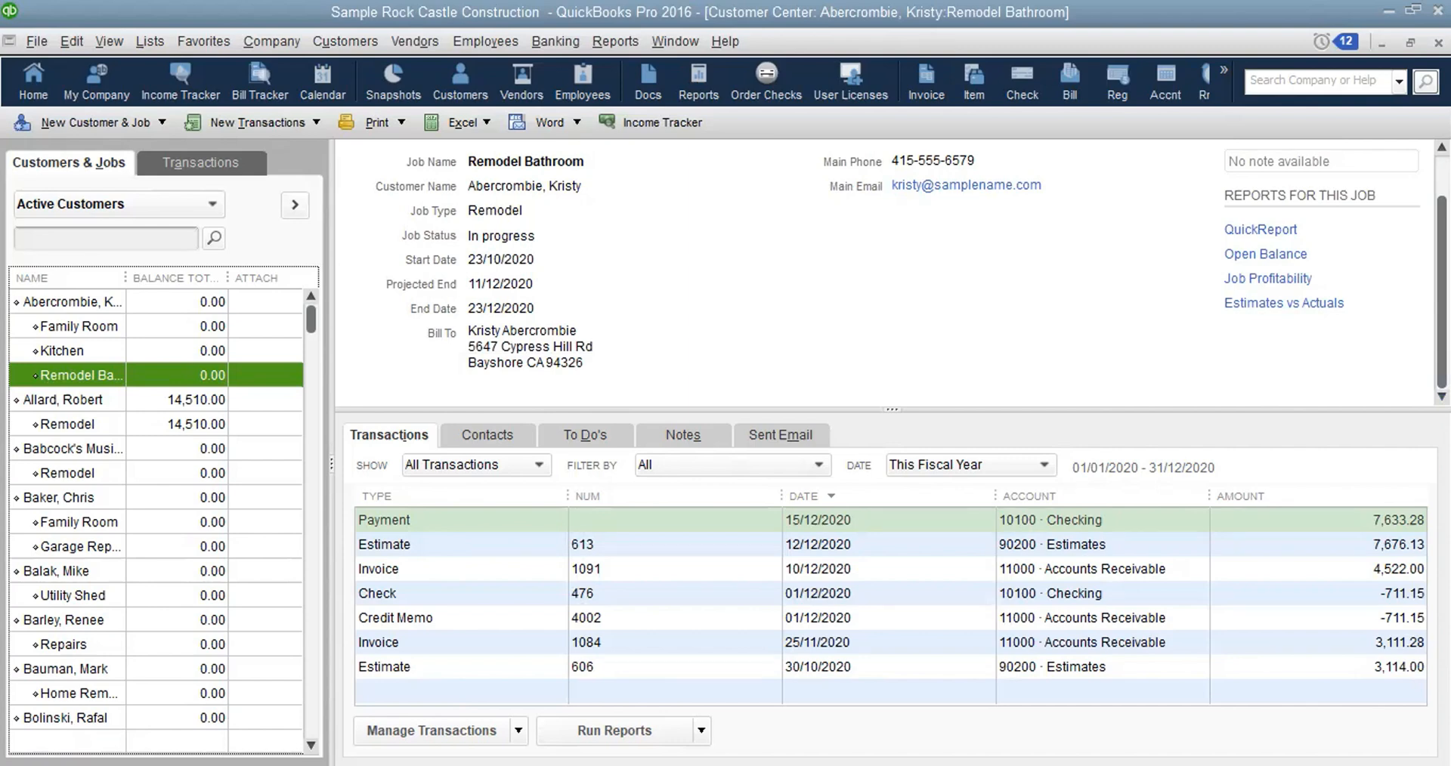
{"action": "scroll", "coordinate": [904, 270], "scroll_direction": "up", "scroll_amount": 2}
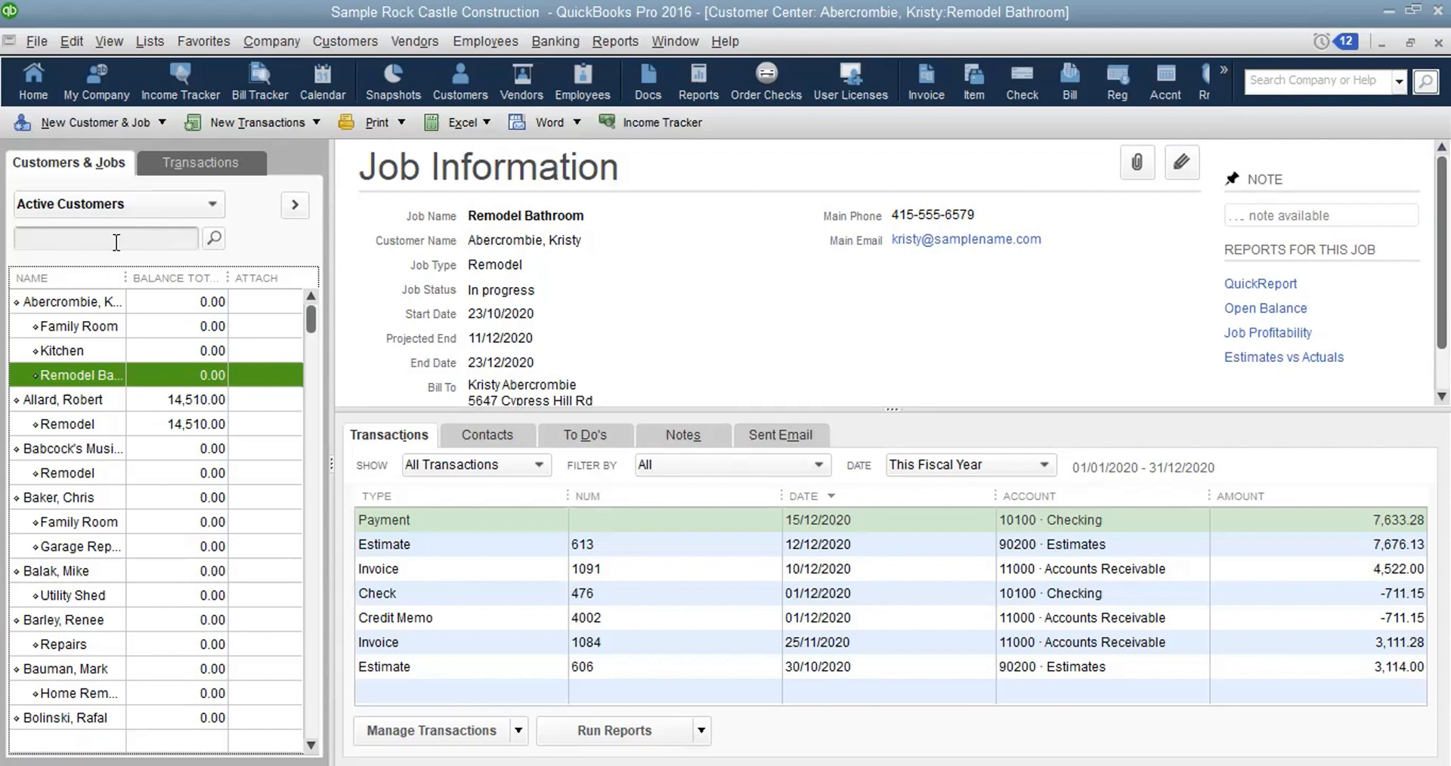
Open the first customer's primary contact for editing, view the contact type options, and cancel without saving
{"action": "left_click", "coordinate": [57, 305]}
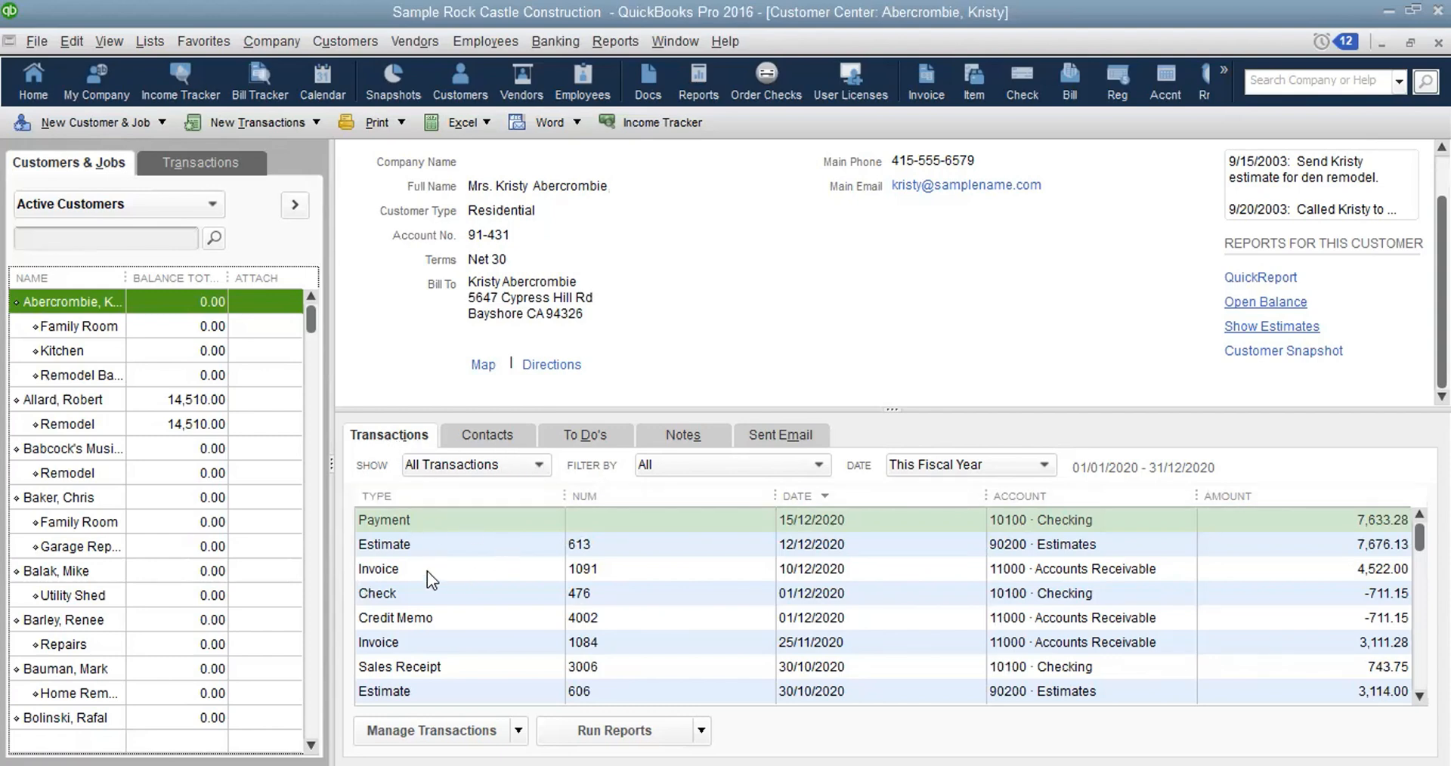
{"action": "left_click", "coordinate": [500, 437]}
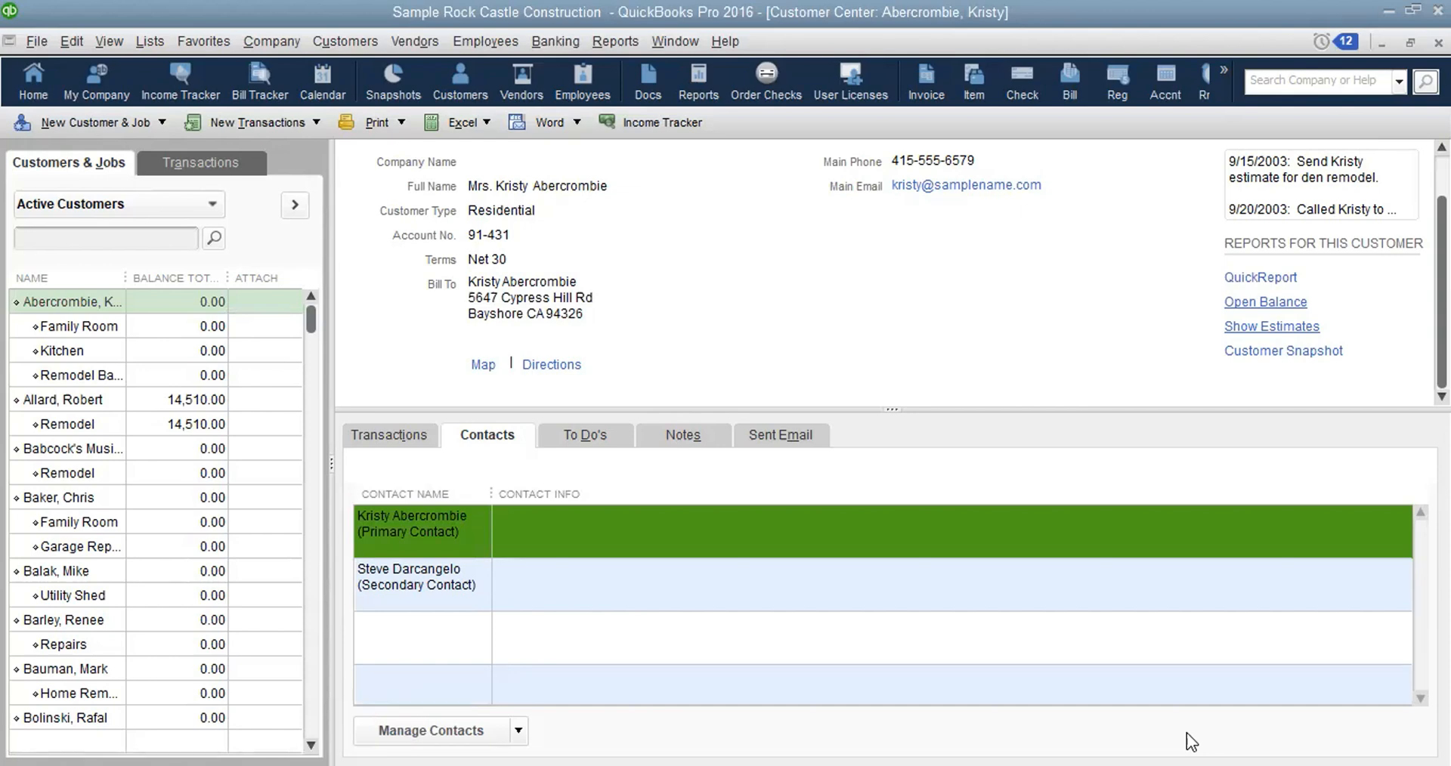
{"action": "left_click", "coordinate": [686, 513]}
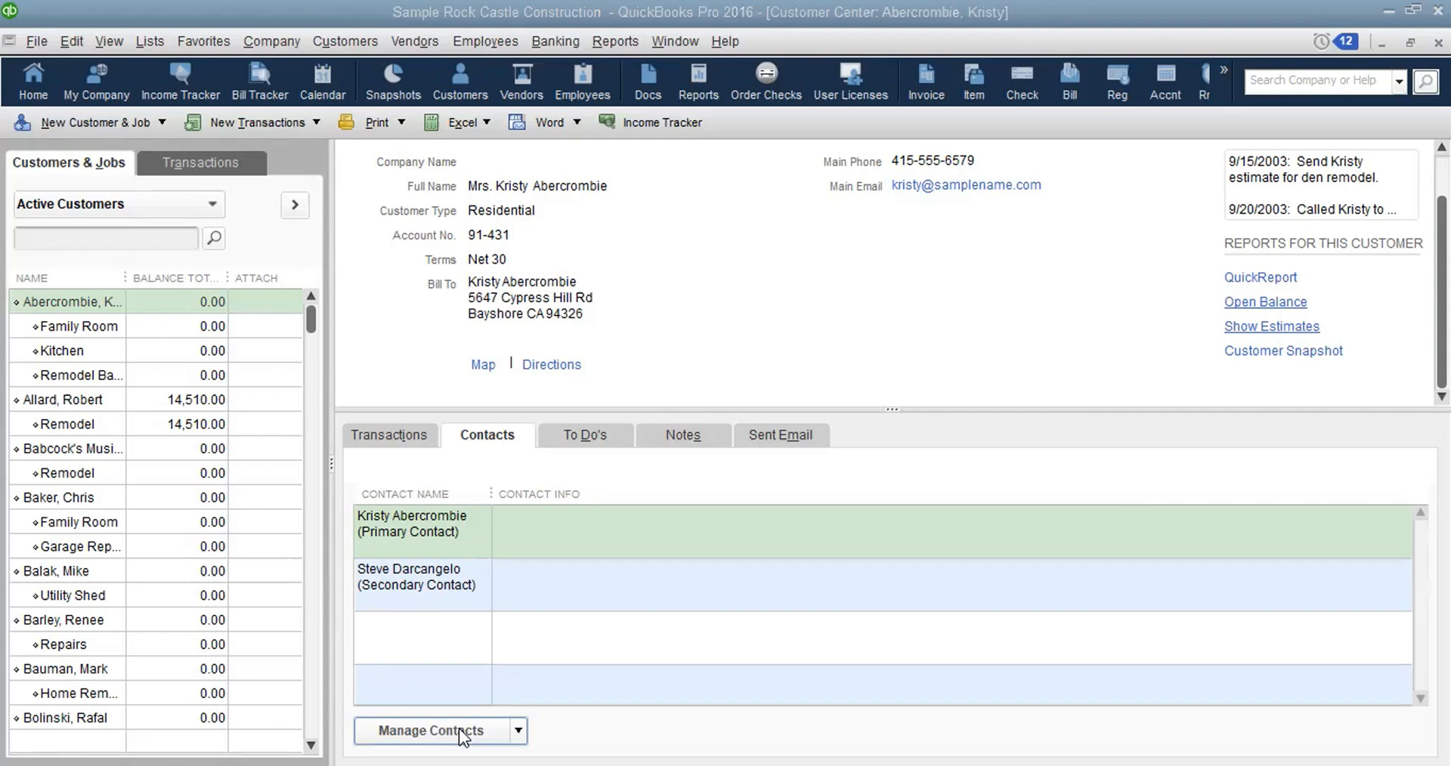
{"action": "left_click", "coordinate": [520, 731]}
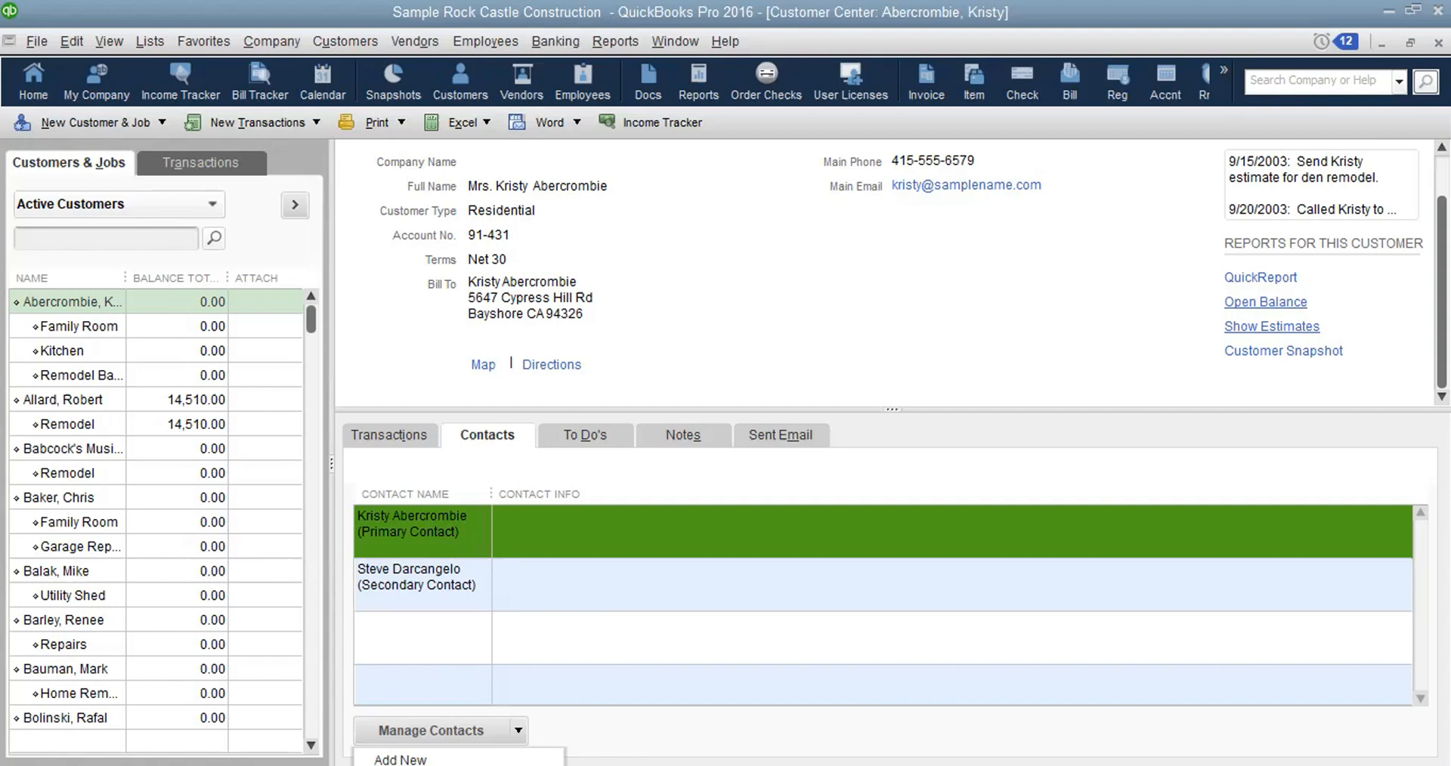
{"action": "key", "text": "Escape"}
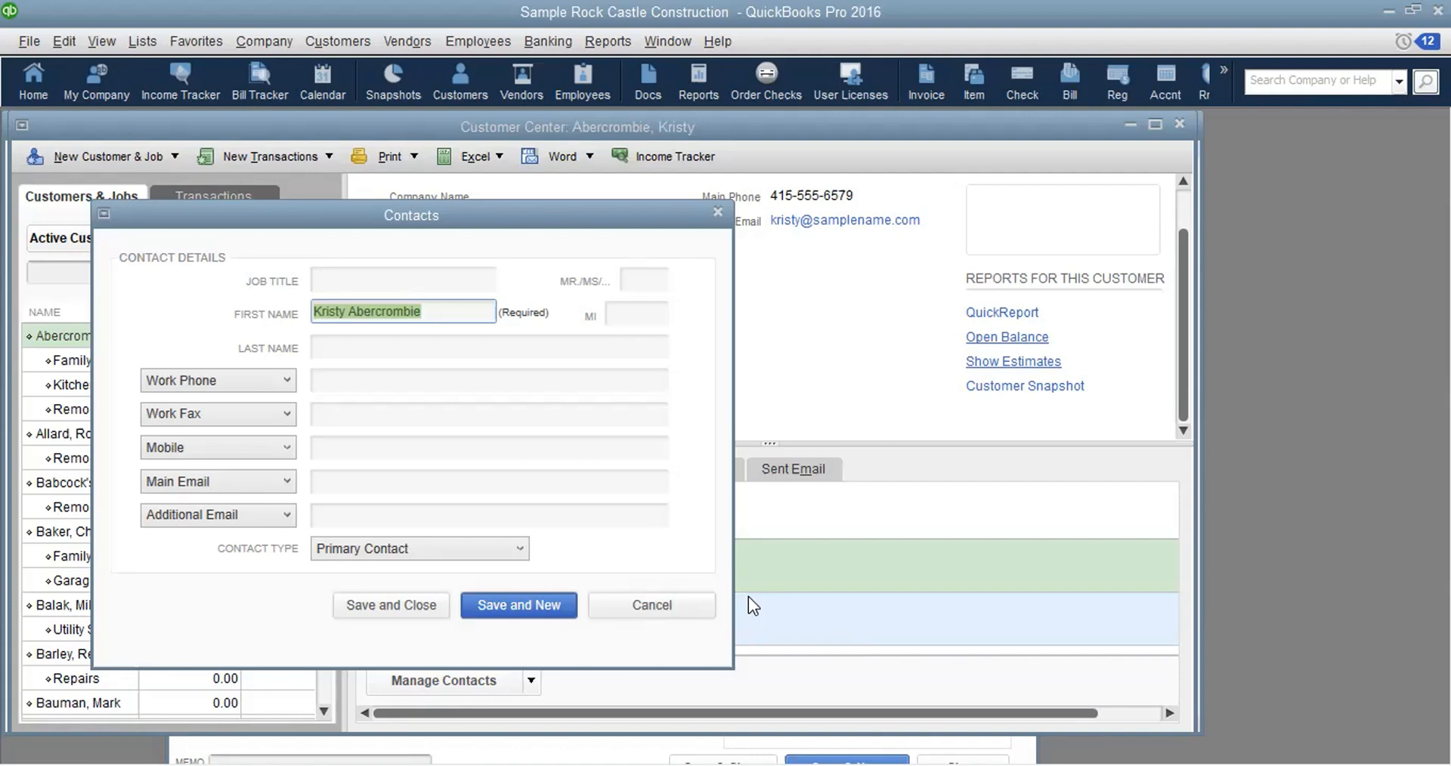
{"action": "left_click", "coordinate": [333, 284]}
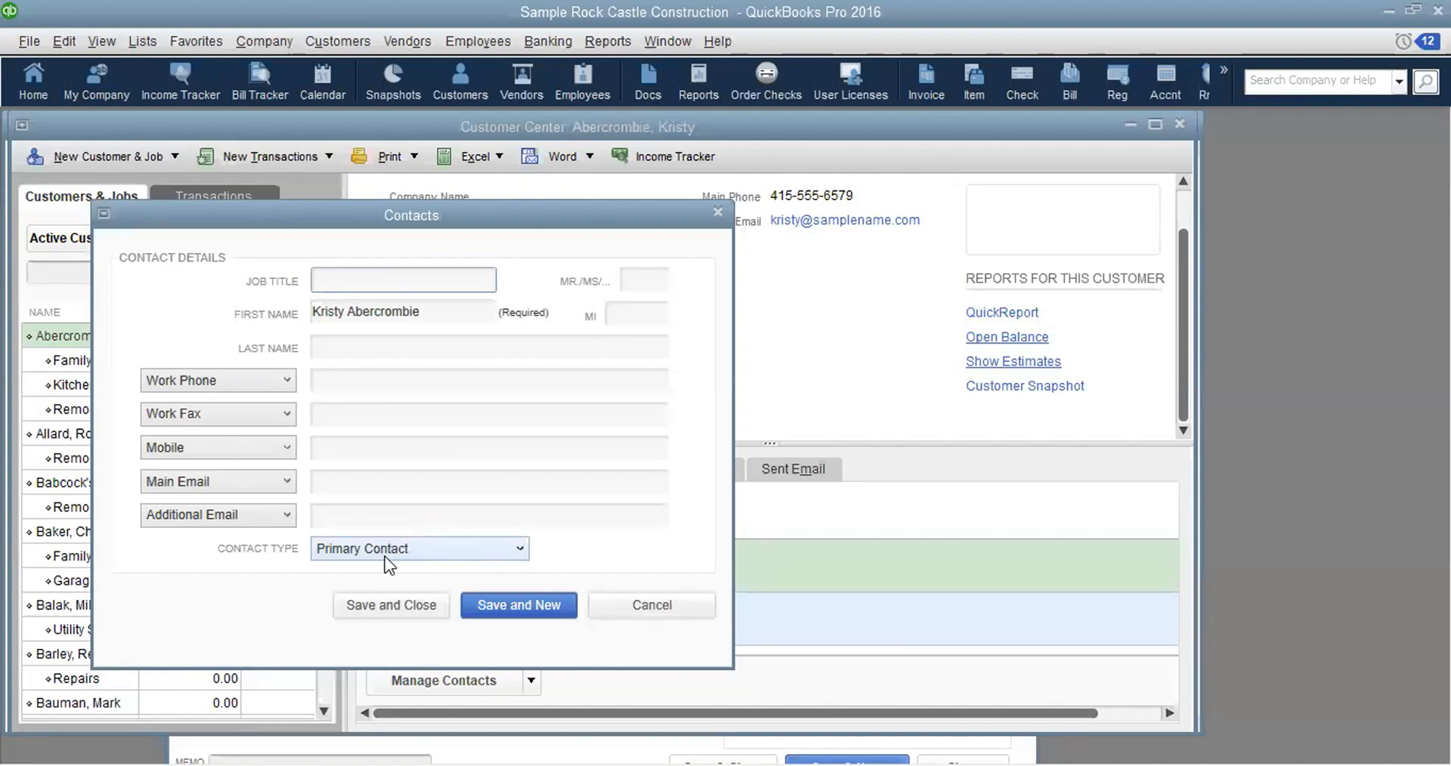
{"action": "left_click", "coordinate": [520, 549]}
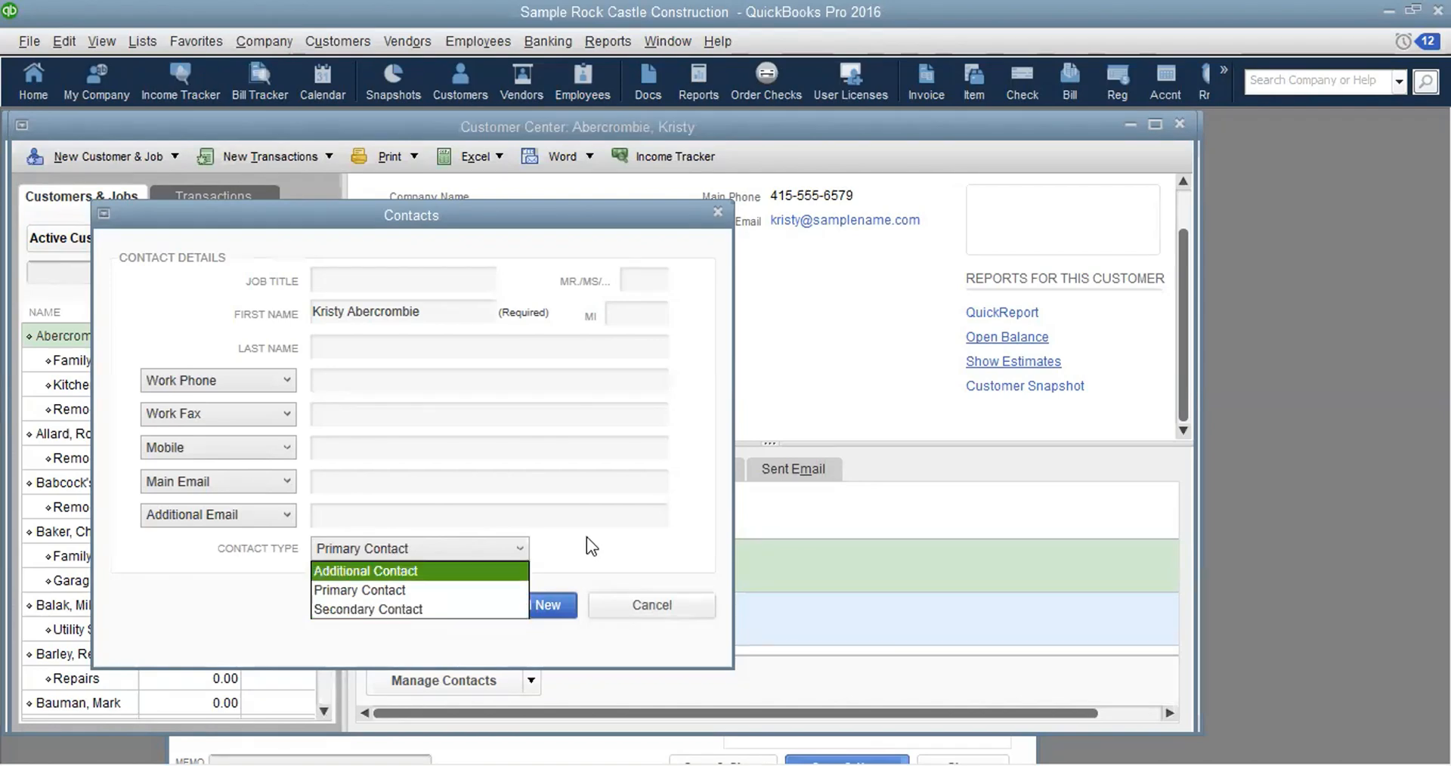
{"action": "left_click", "coordinate": [633, 539]}
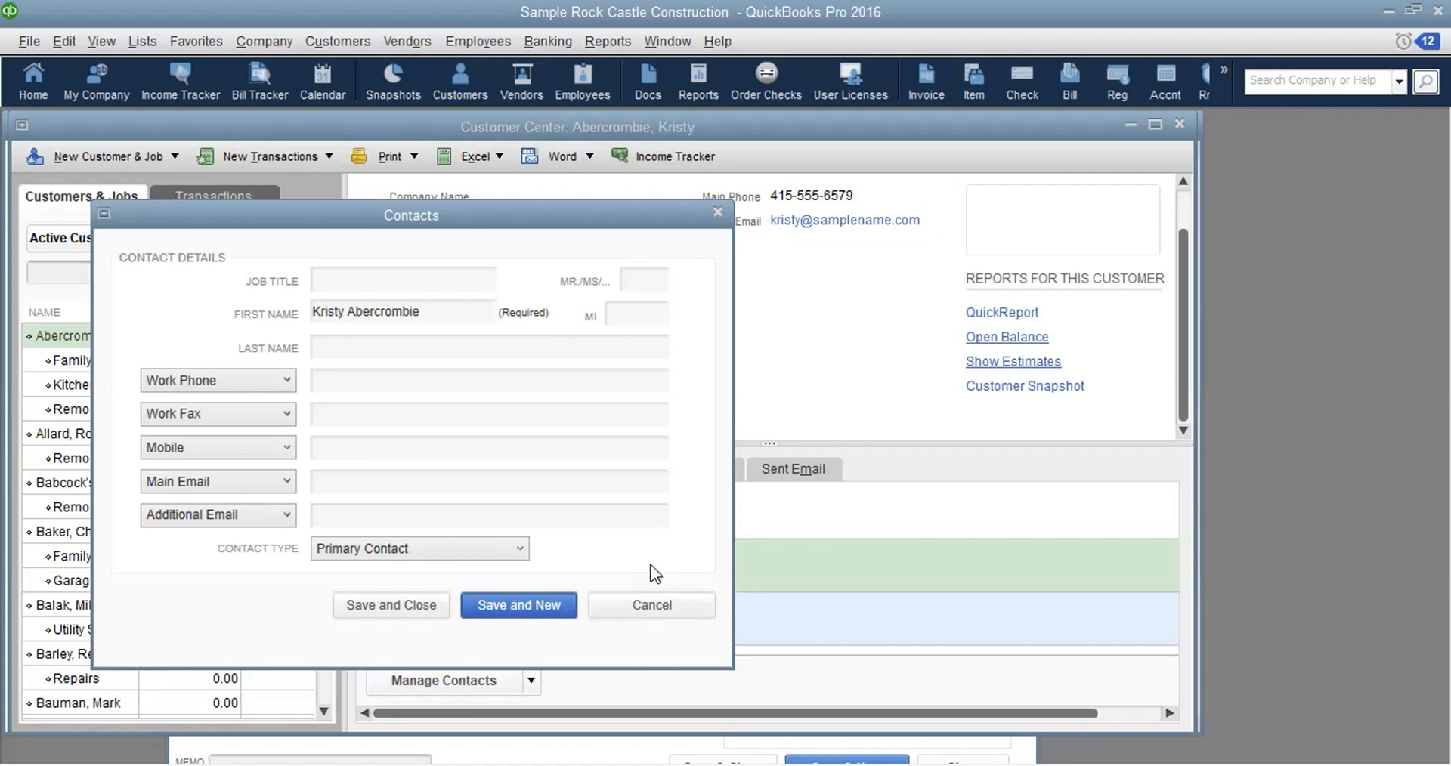
{"action": "left_click", "coordinate": [651, 610]}
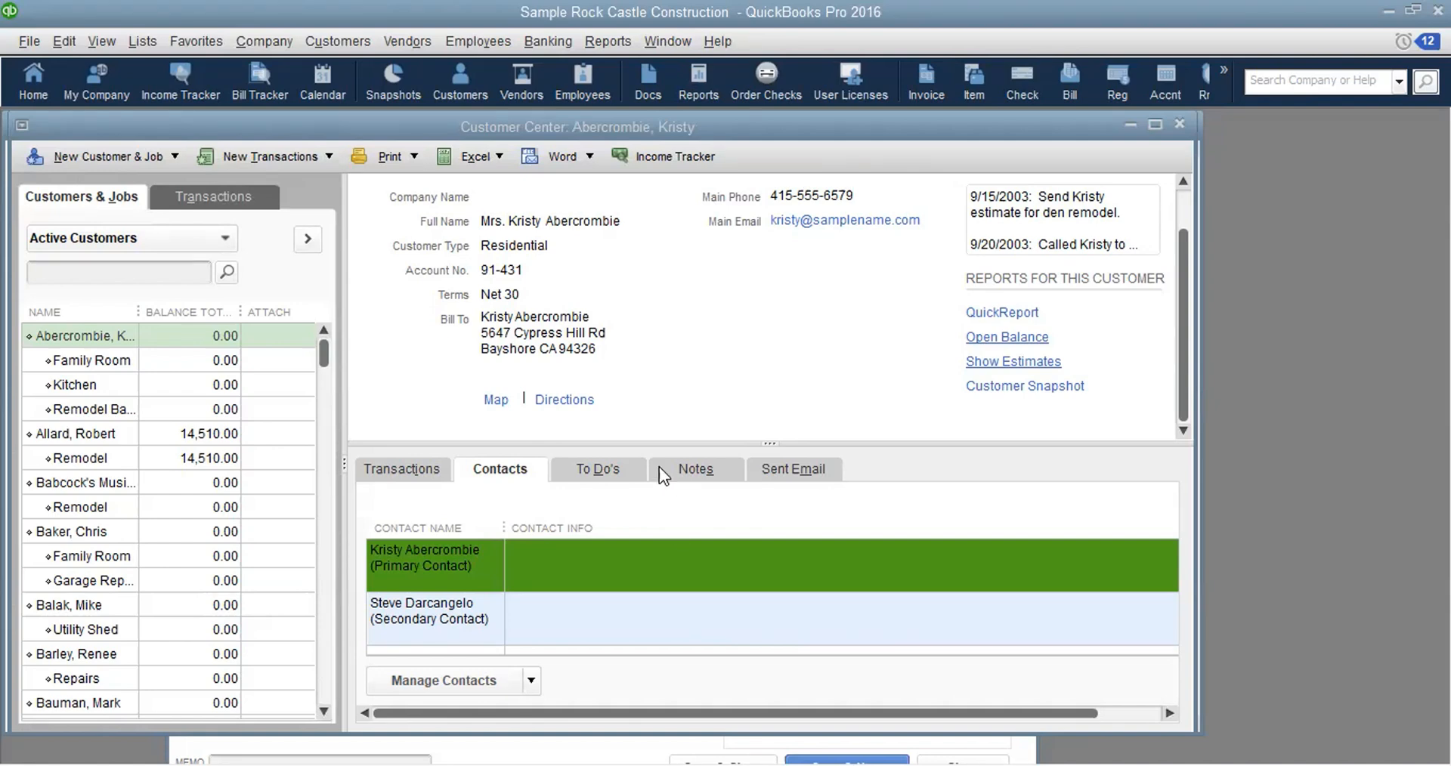
Start a new to-do for the first customer, with type Call, priority Low and Customer as the linked contact category
{"action": "left_click", "coordinate": [602, 475]}
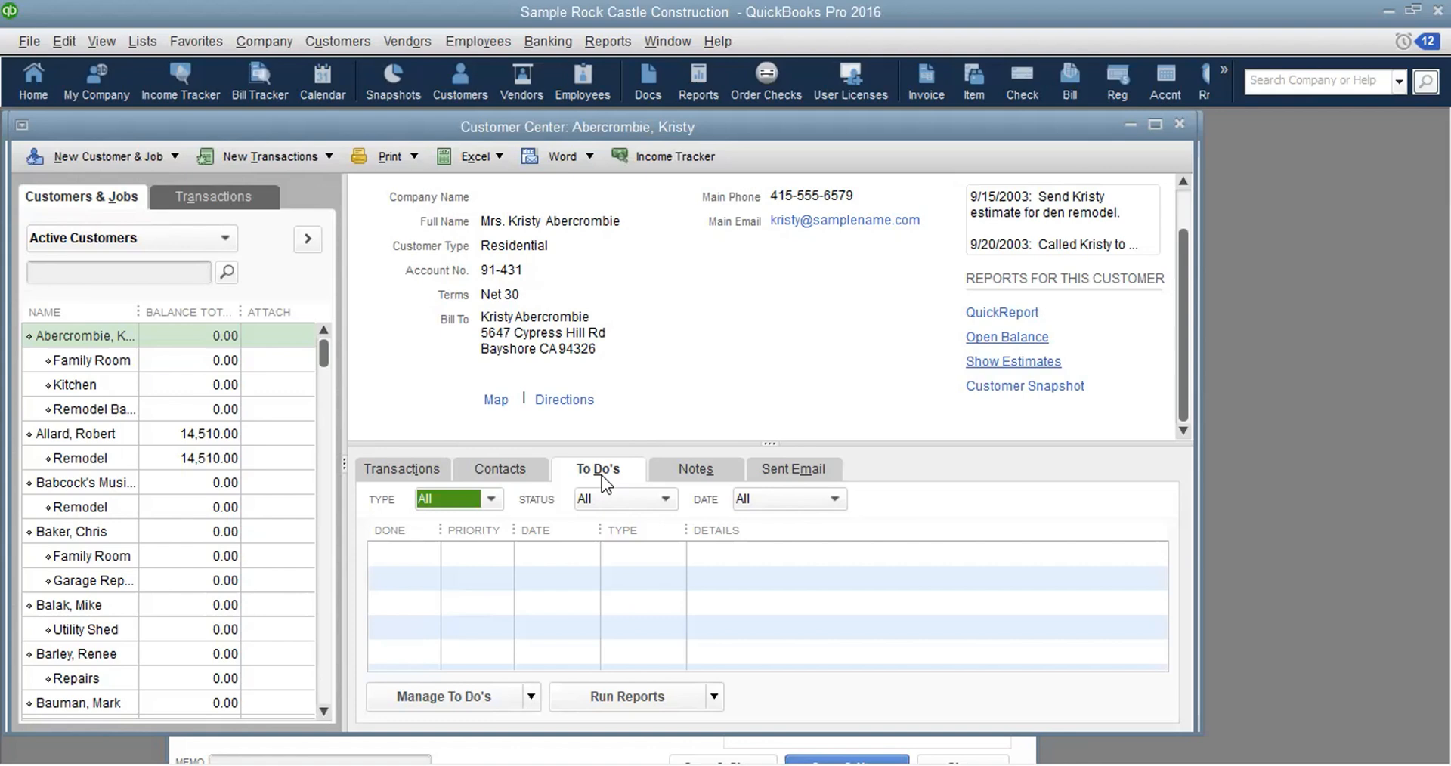
{"action": "left_click", "coordinate": [416, 556]}
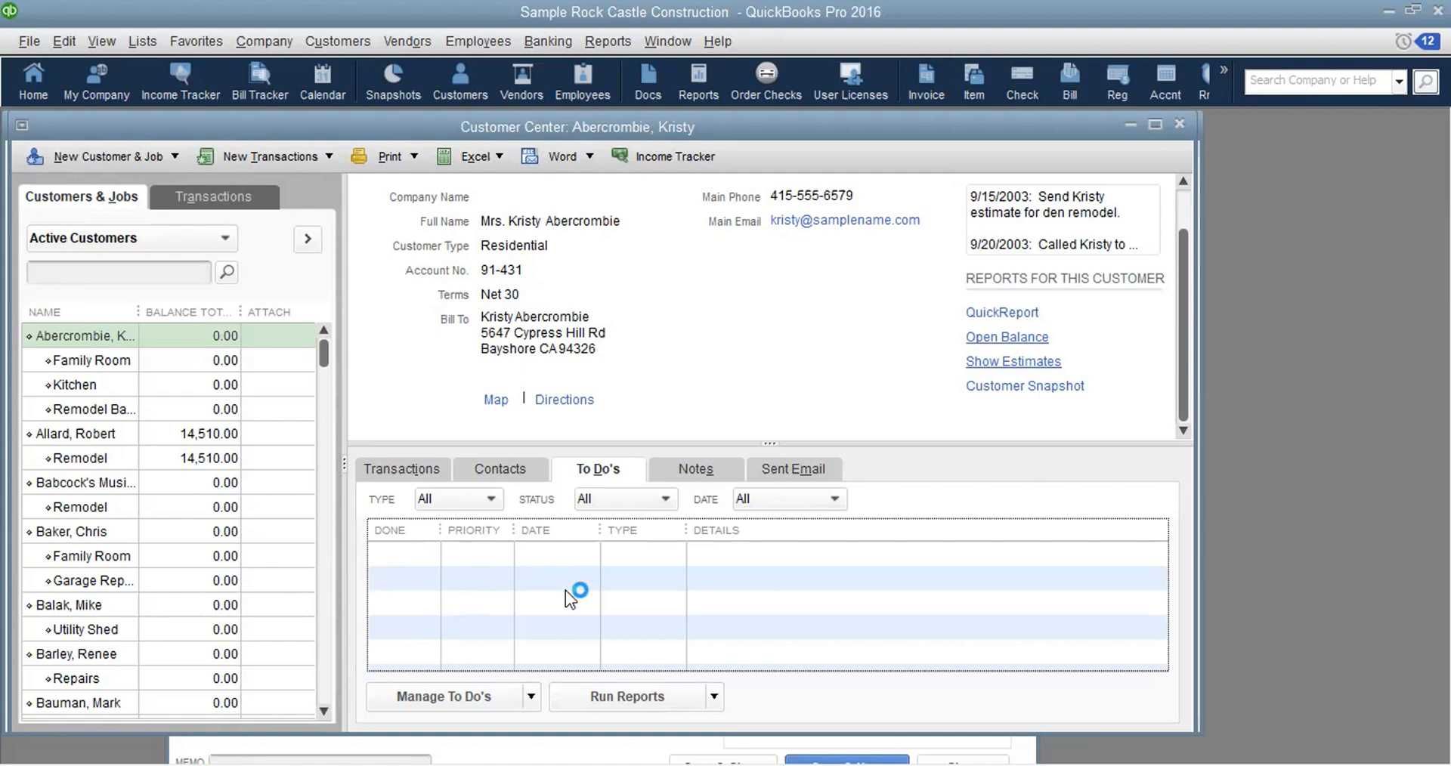
{"action": "left_click", "coordinate": [531, 697]}
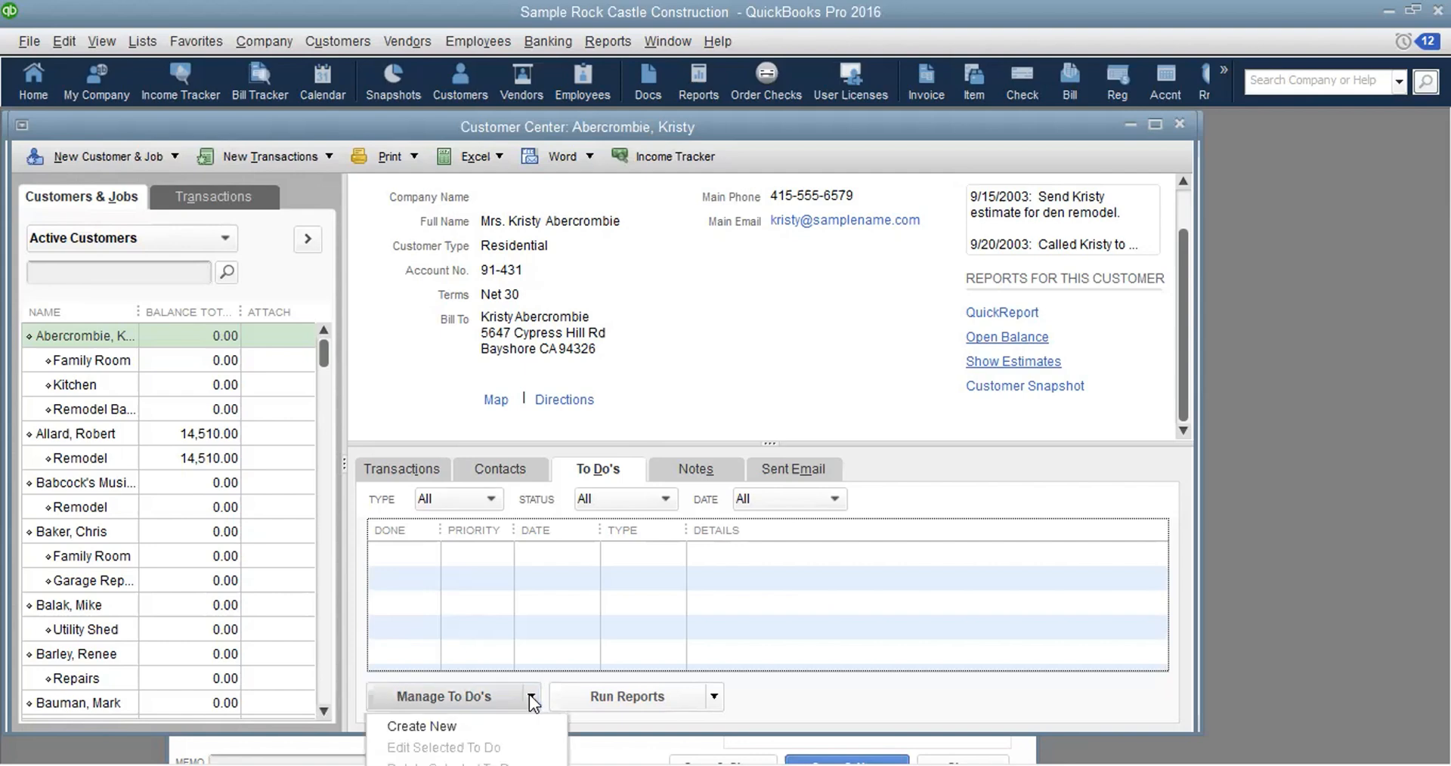
{"action": "left_click", "coordinate": [447, 727]}
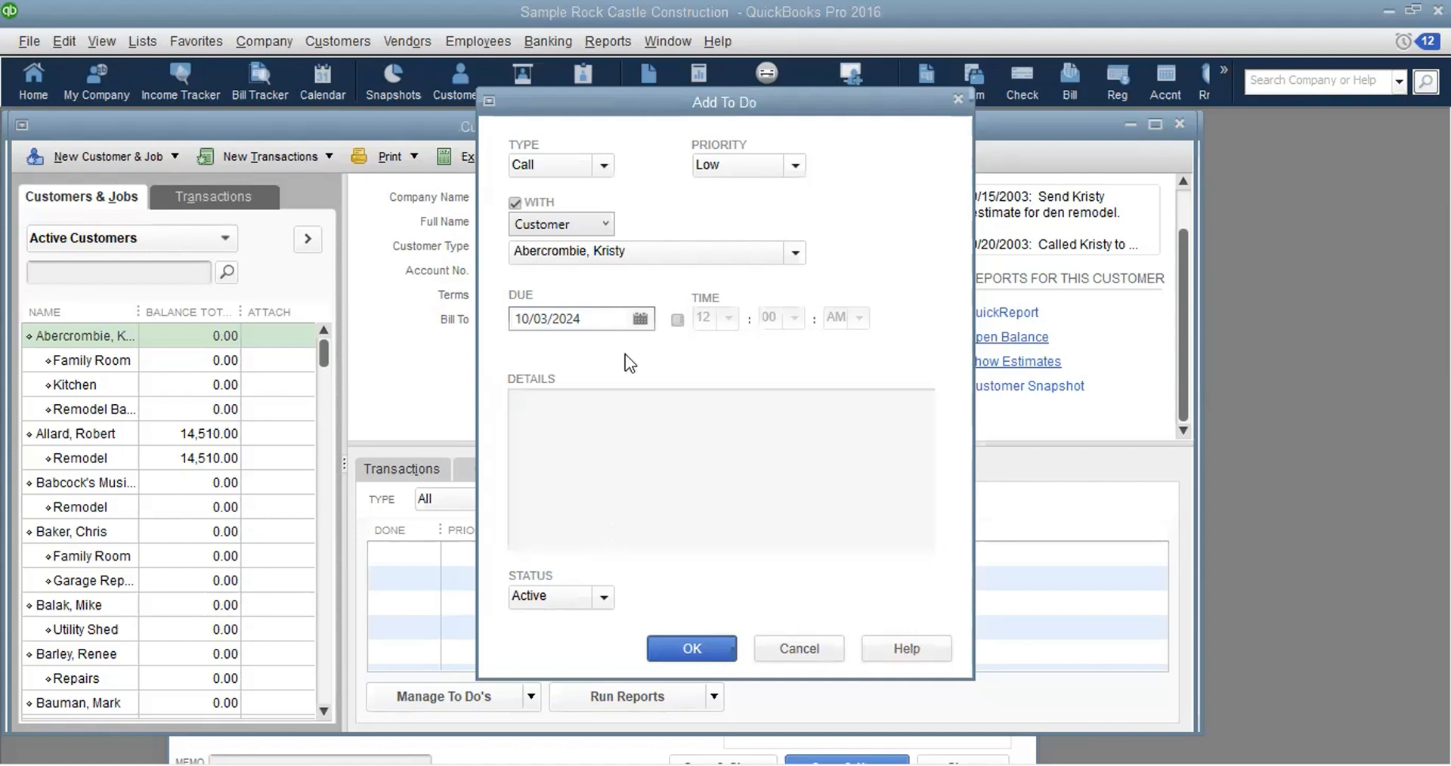
{"action": "left_click", "coordinate": [603, 166]}
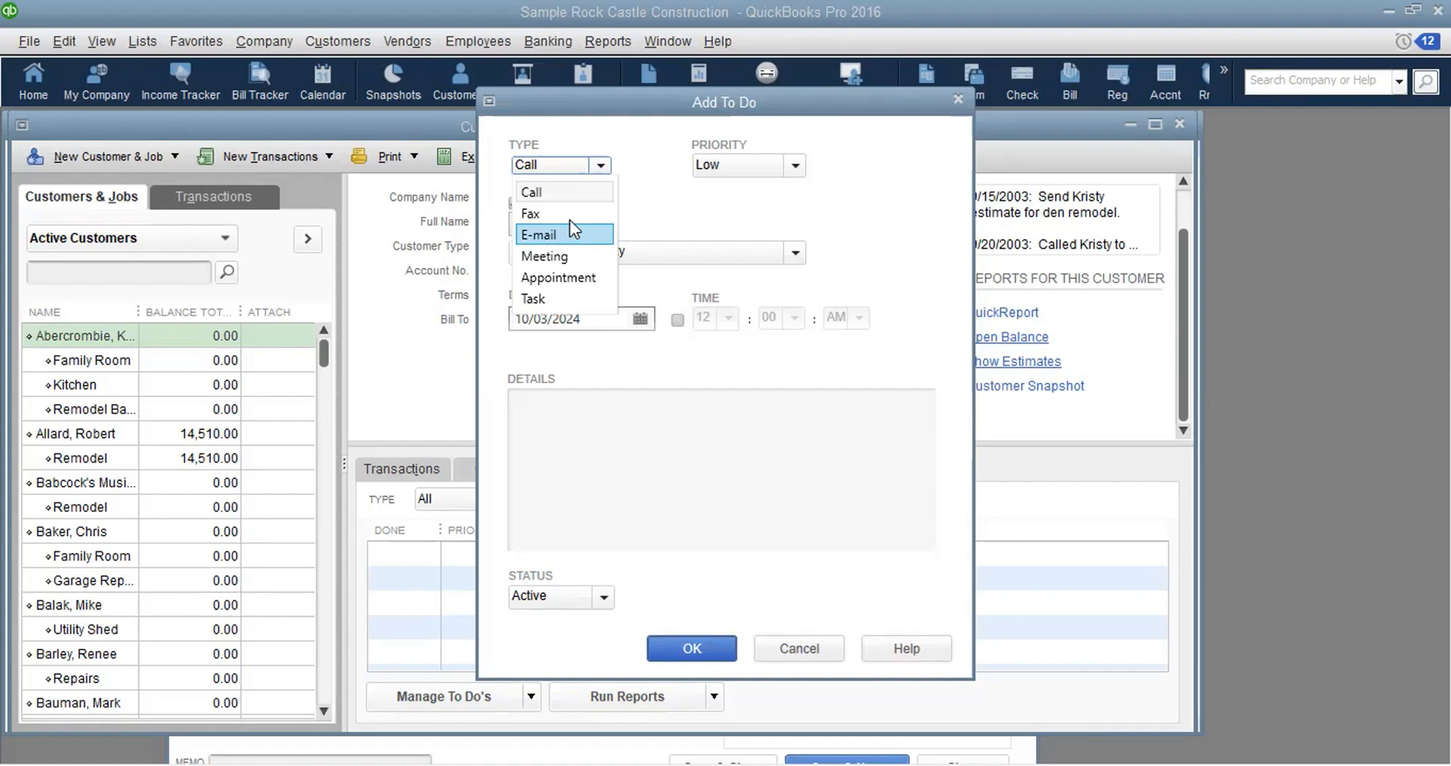
{"action": "left_click", "coordinate": [570, 193]}
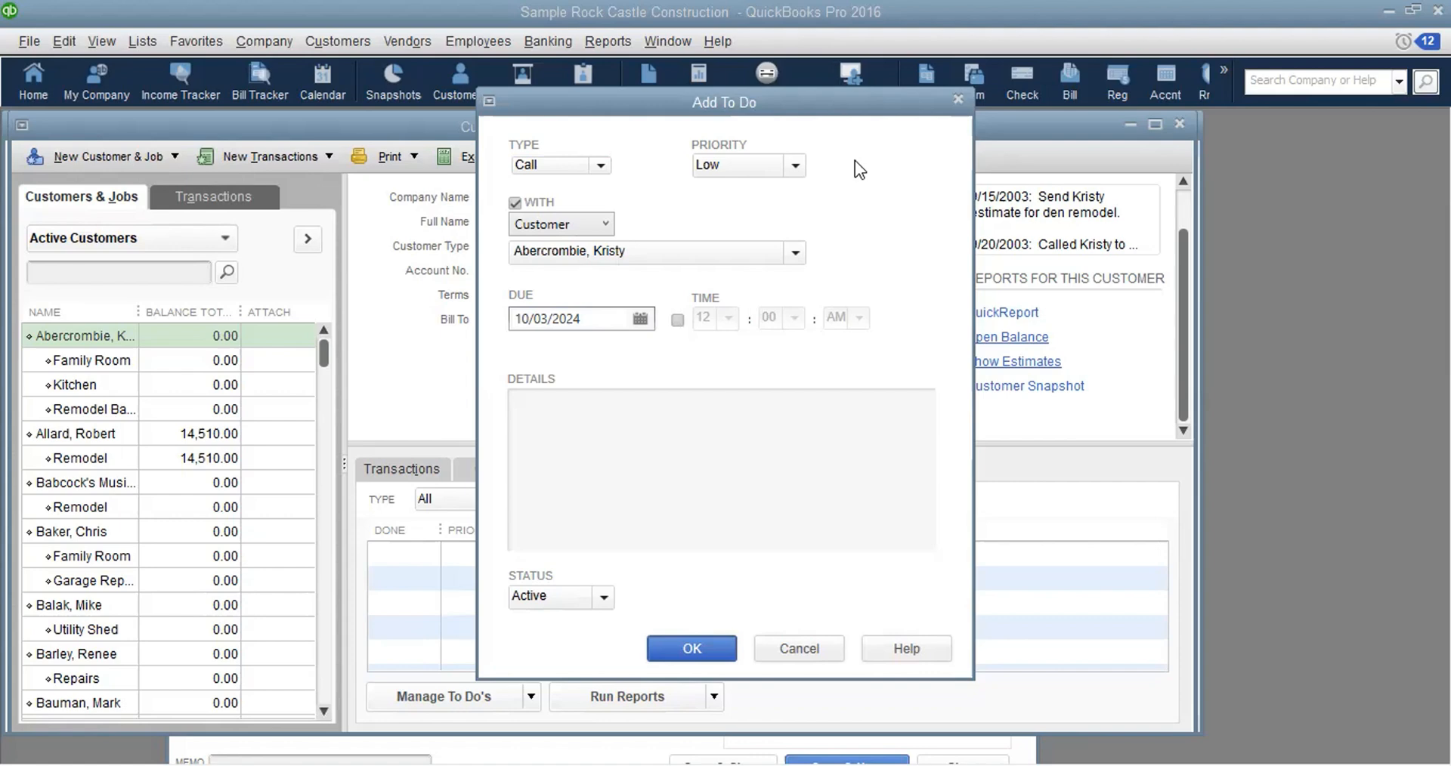
{"action": "left_click", "coordinate": [792, 168]}
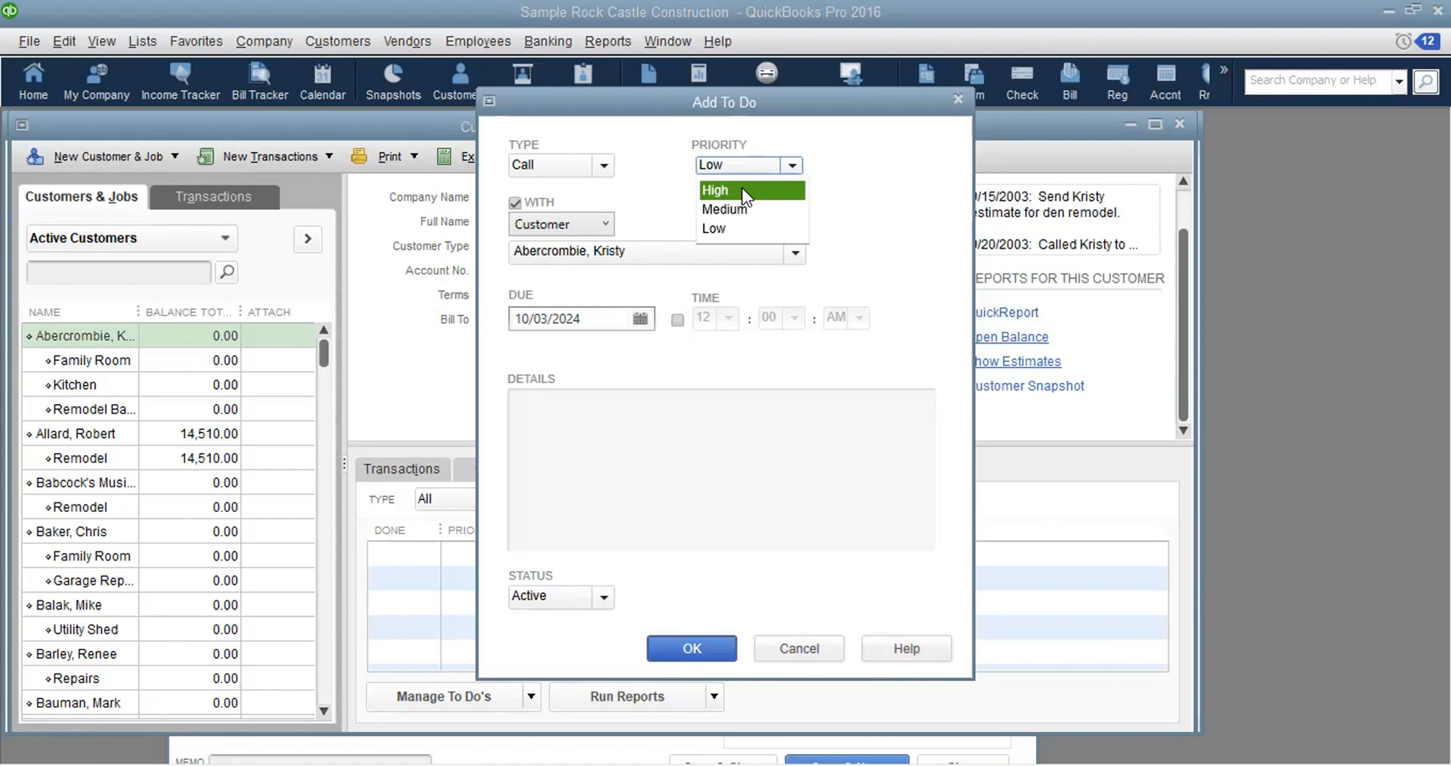
{"action": "left_click", "coordinate": [727, 228]}
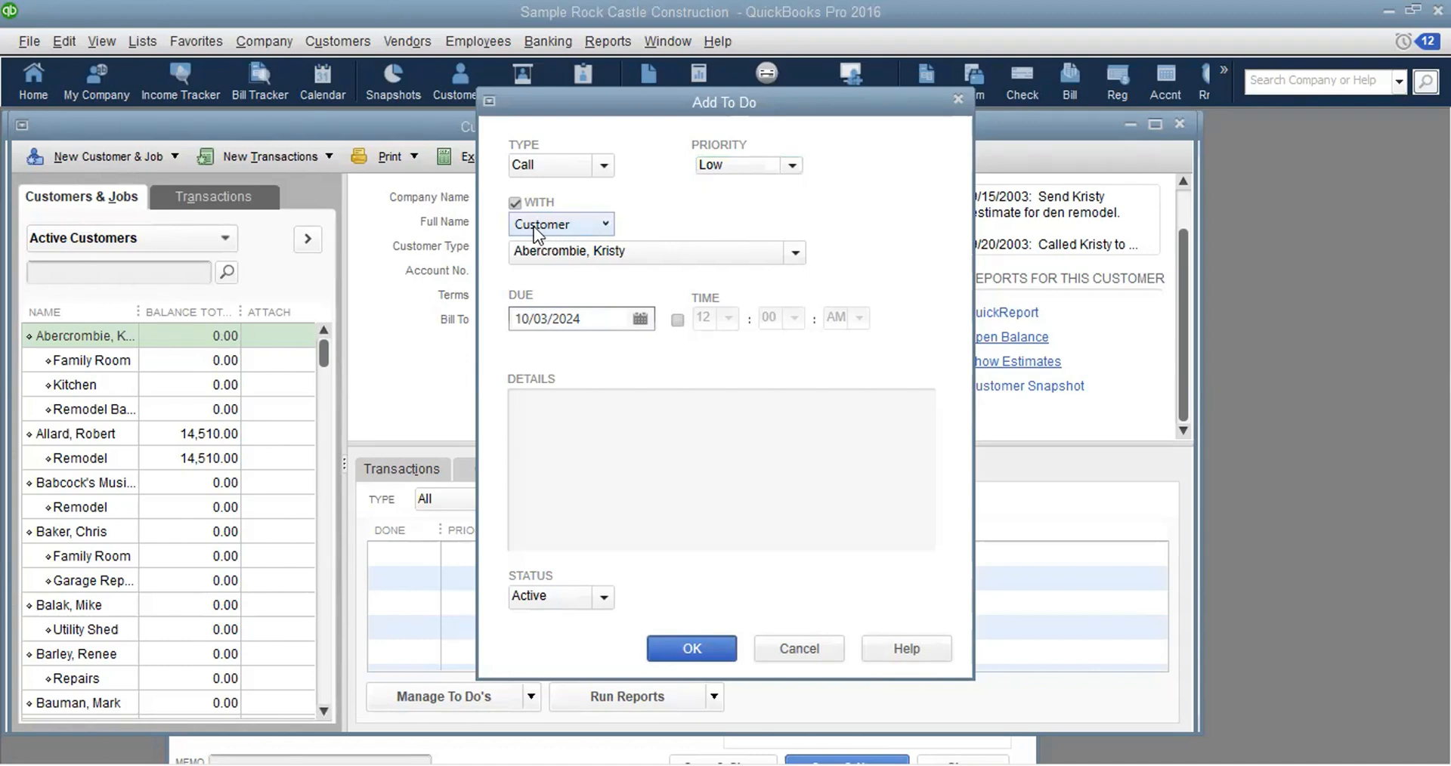
{"action": "left_click", "coordinate": [607, 227]}
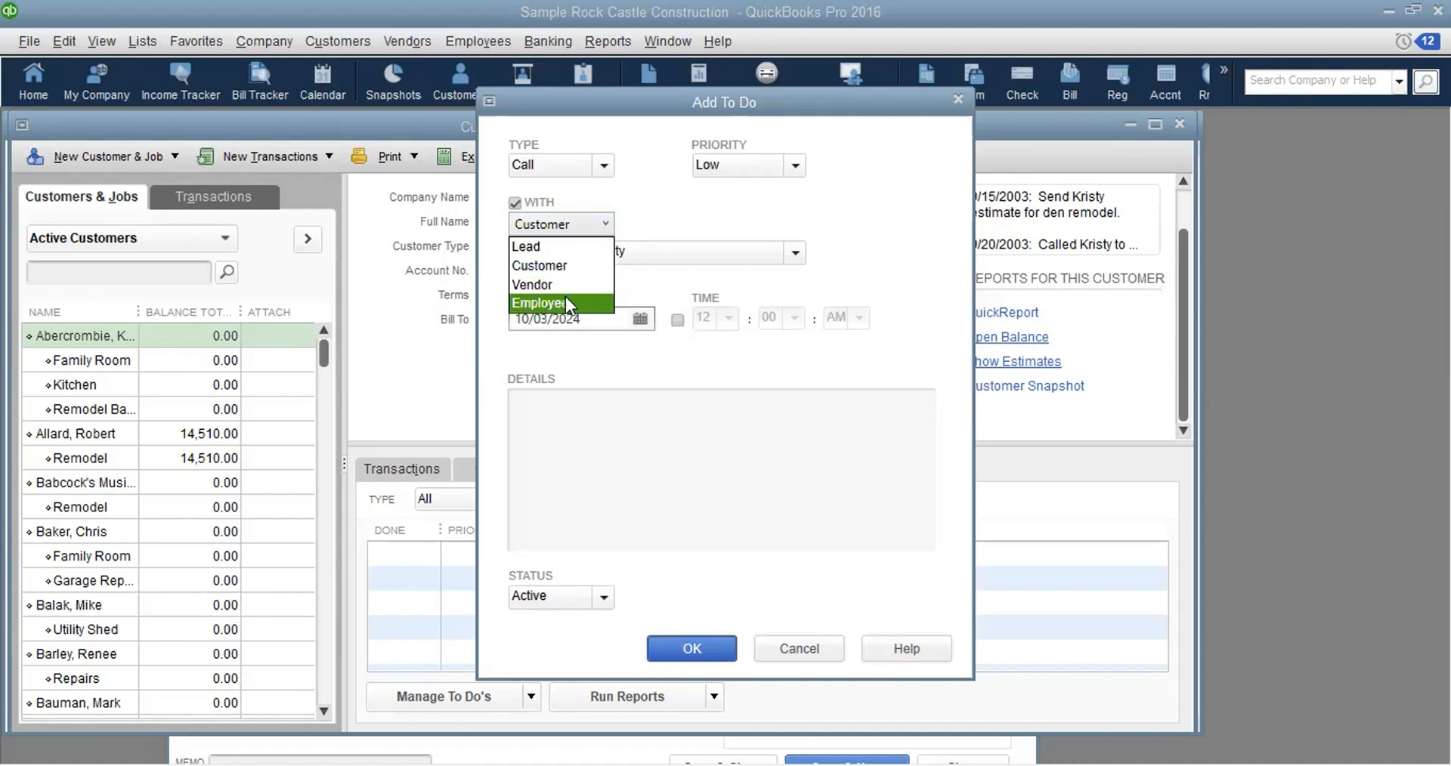
{"action": "left_click", "coordinate": [683, 196]}
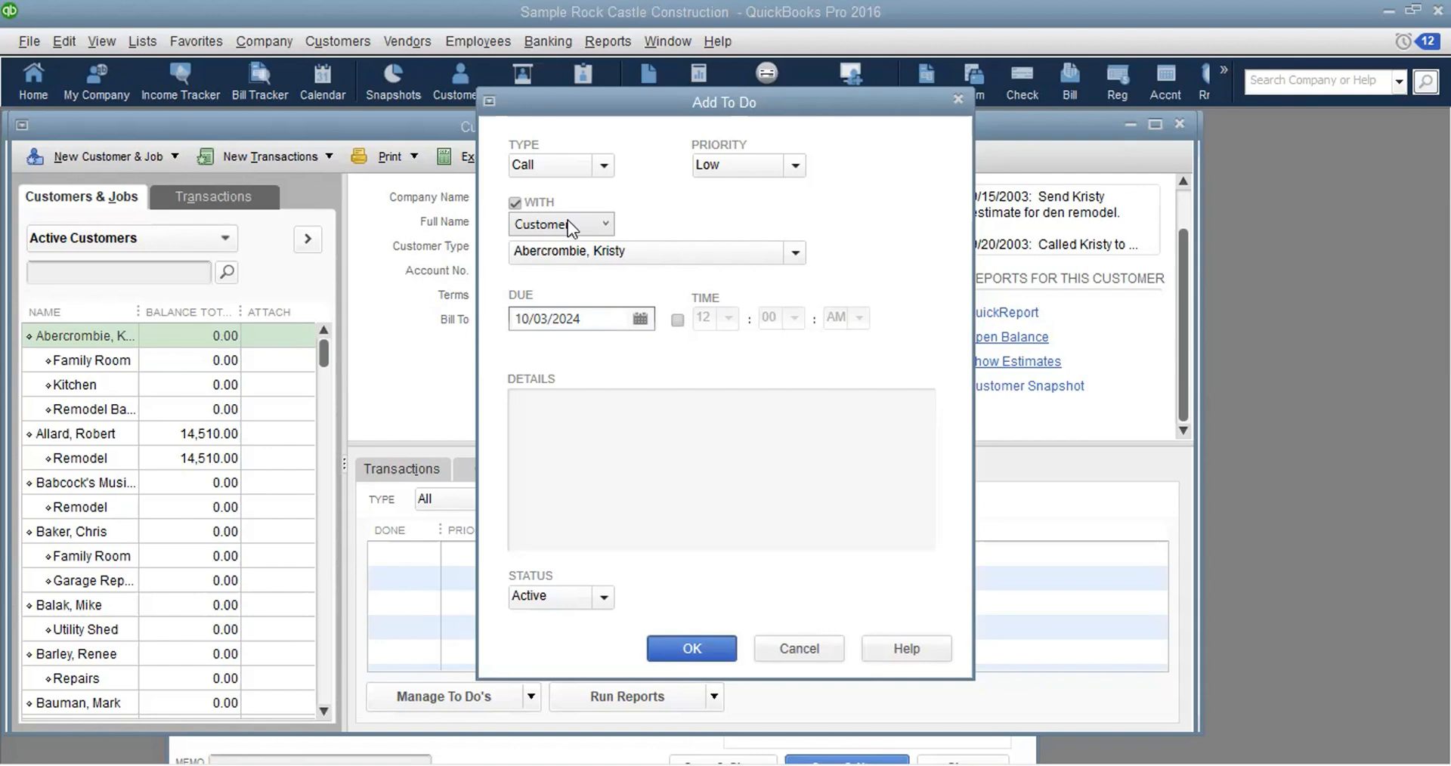
{"action": "left_click", "coordinate": [730, 444]}
Set the to-do's due date to 11/03/2024 and enable a due time of 08:20 AM
{"action": "left_click", "coordinate": [641, 322]}
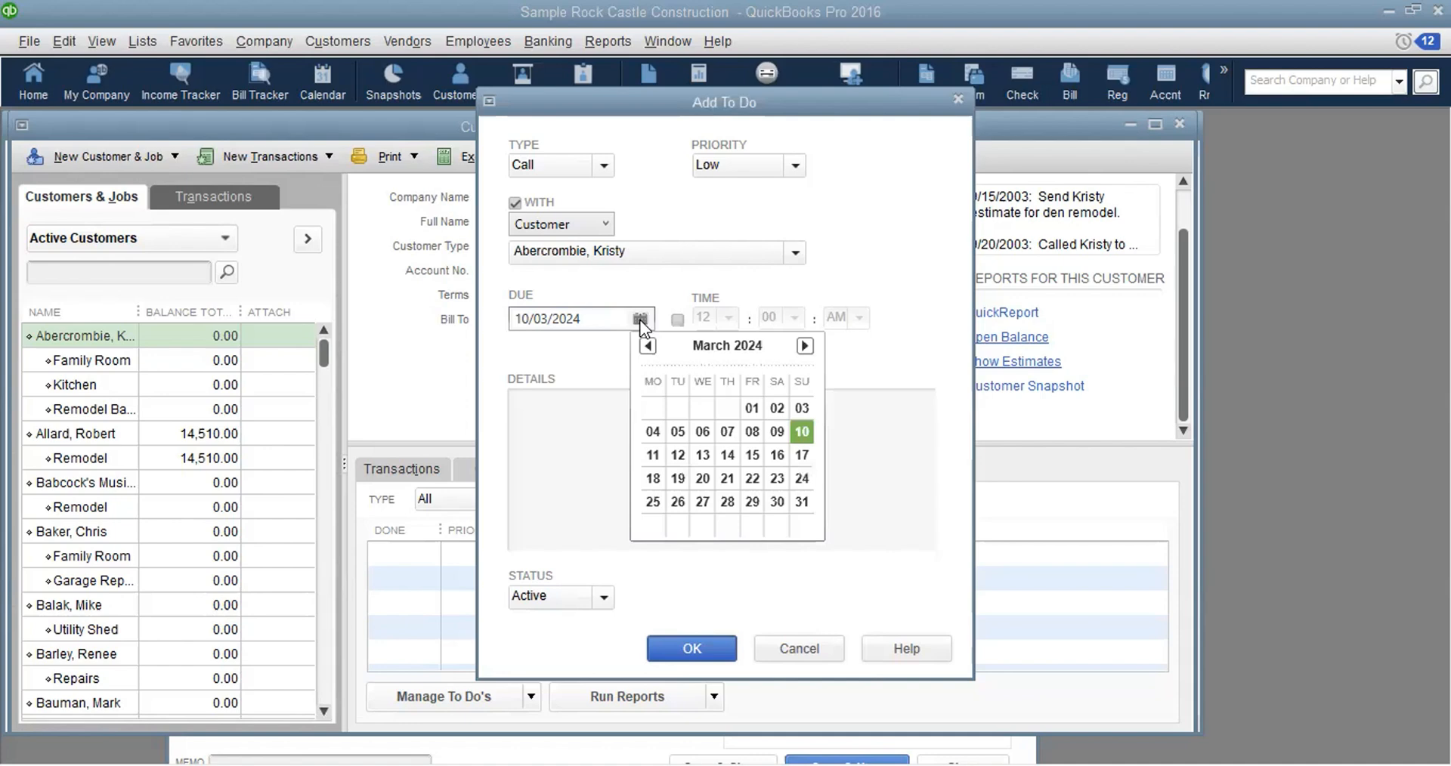
{"action": "left_click", "coordinate": [652, 456]}
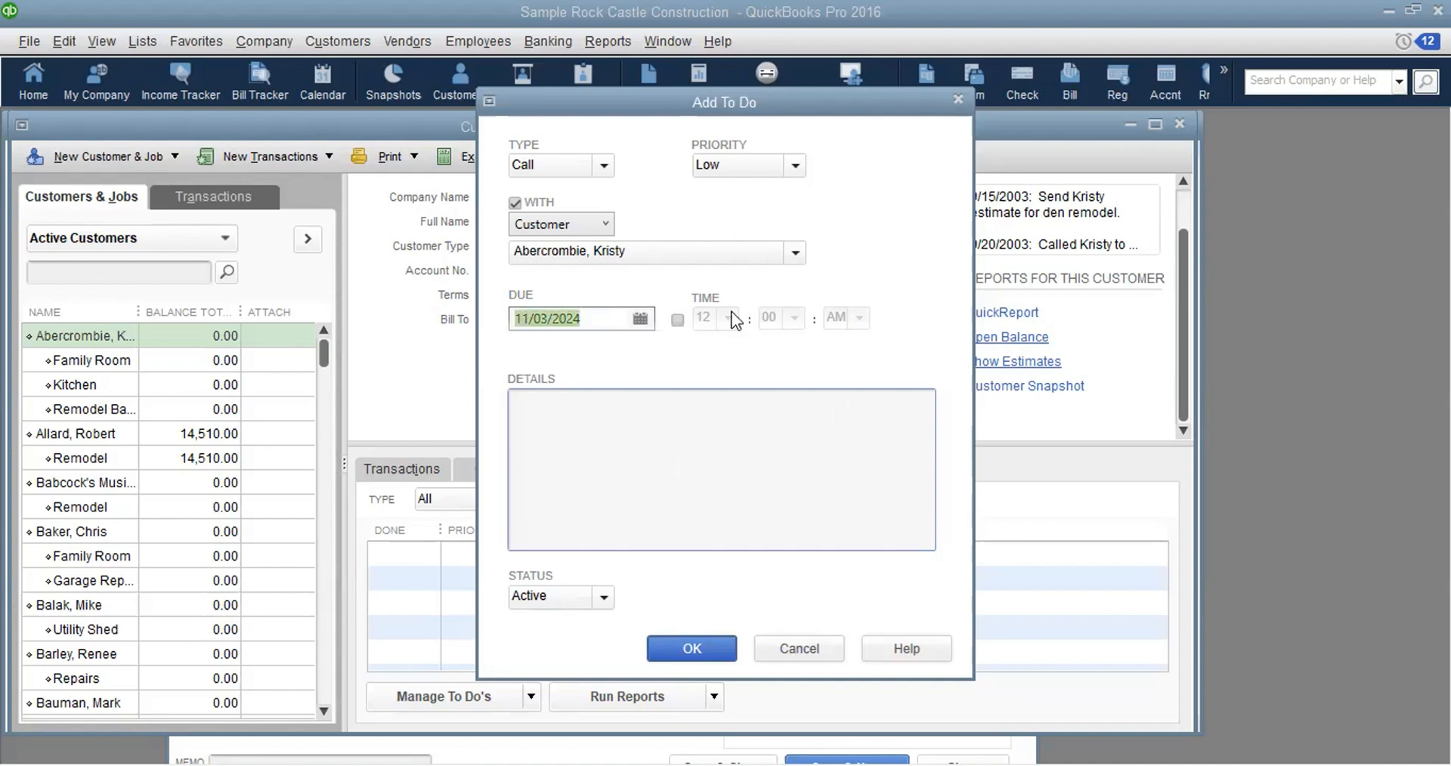
{"action": "left_click", "coordinate": [677, 320]}
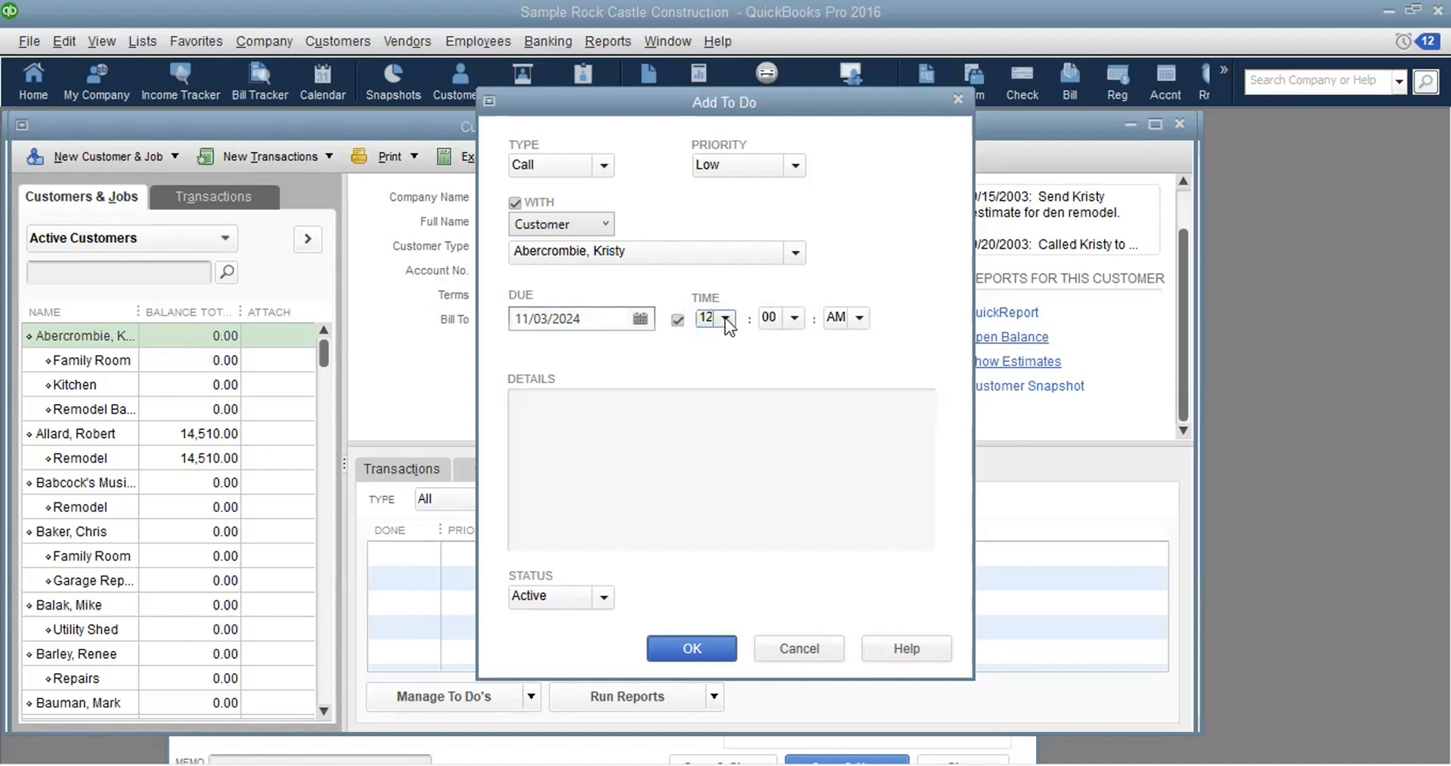
{"action": "left_click", "coordinate": [725, 318]}
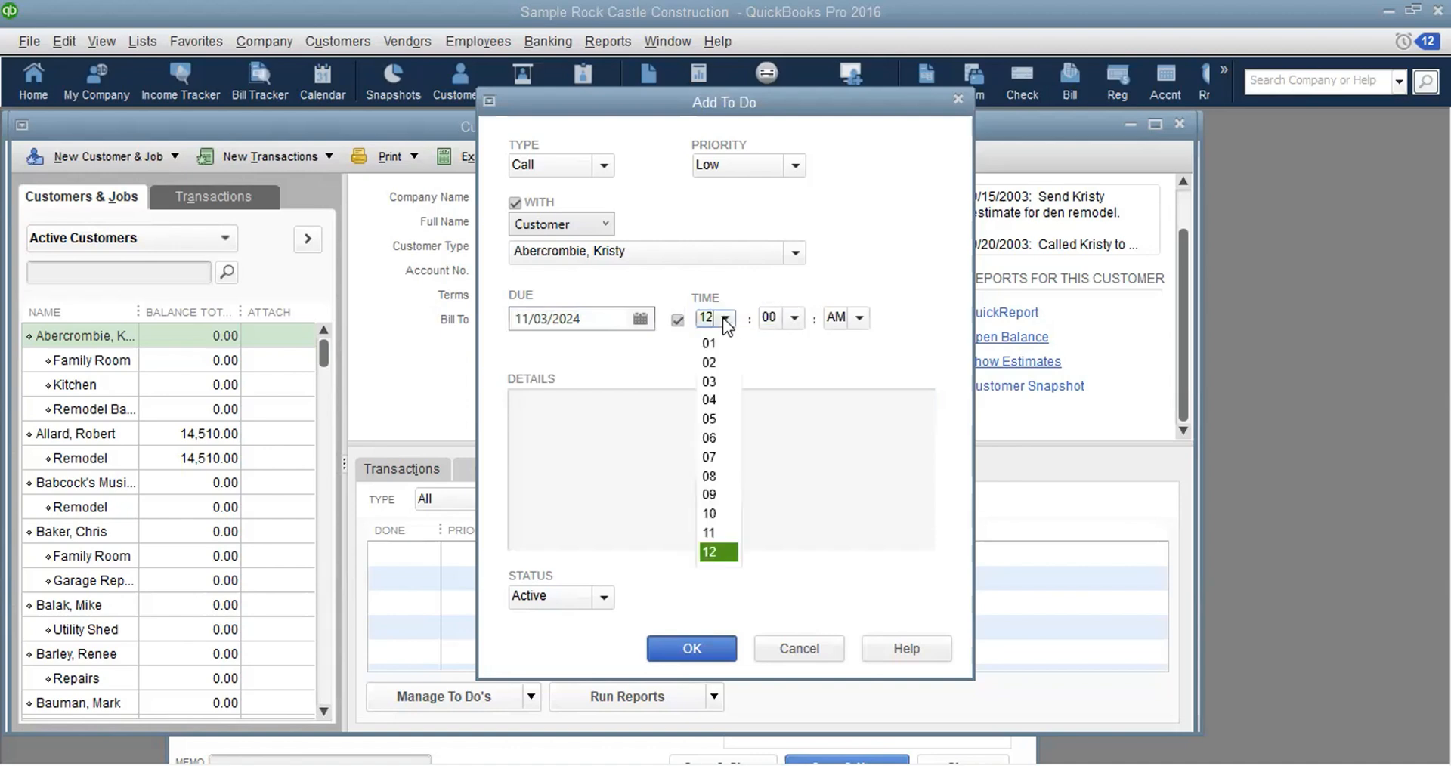
{"action": "left_click", "coordinate": [712, 472]}
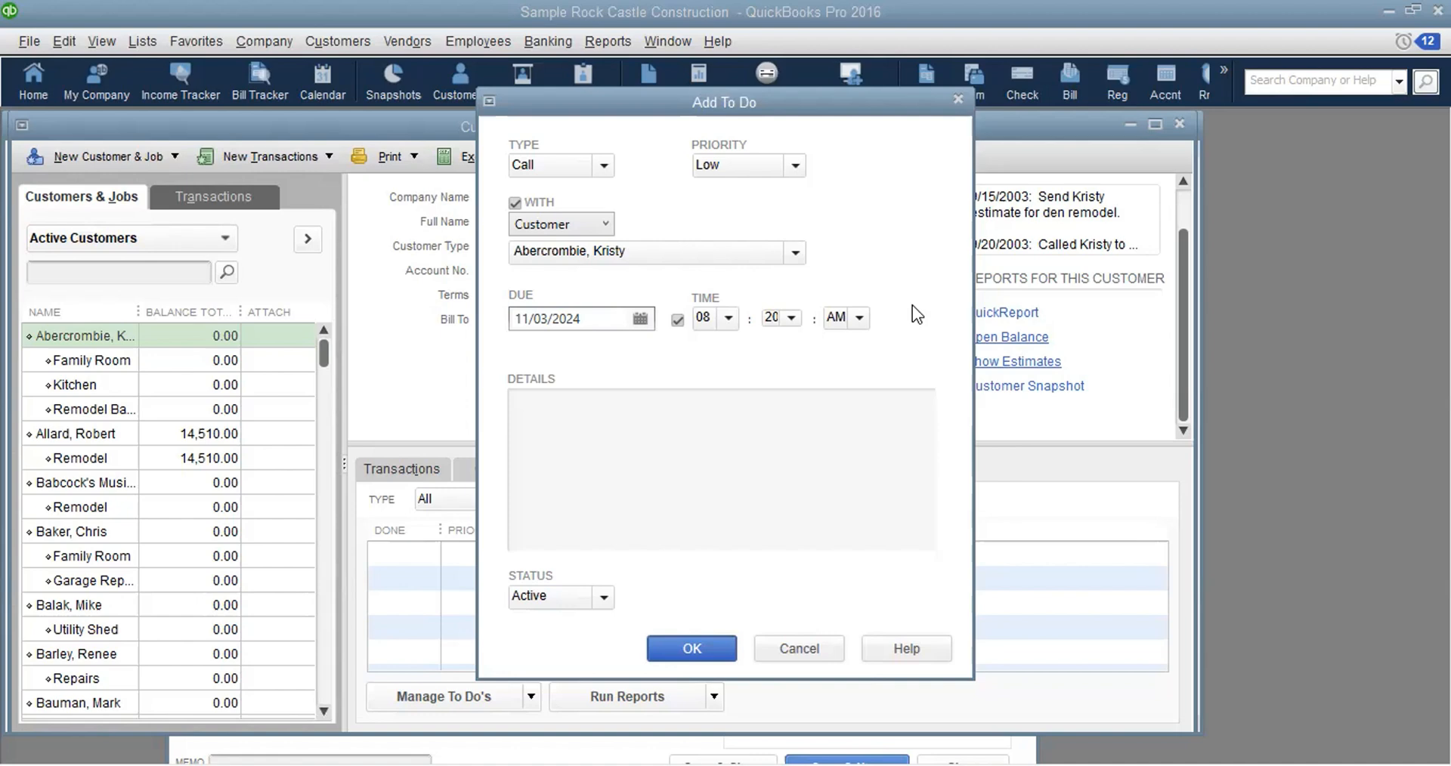
Set the new to-do's status to Done
{"action": "left_click", "coordinate": [547, 468]}
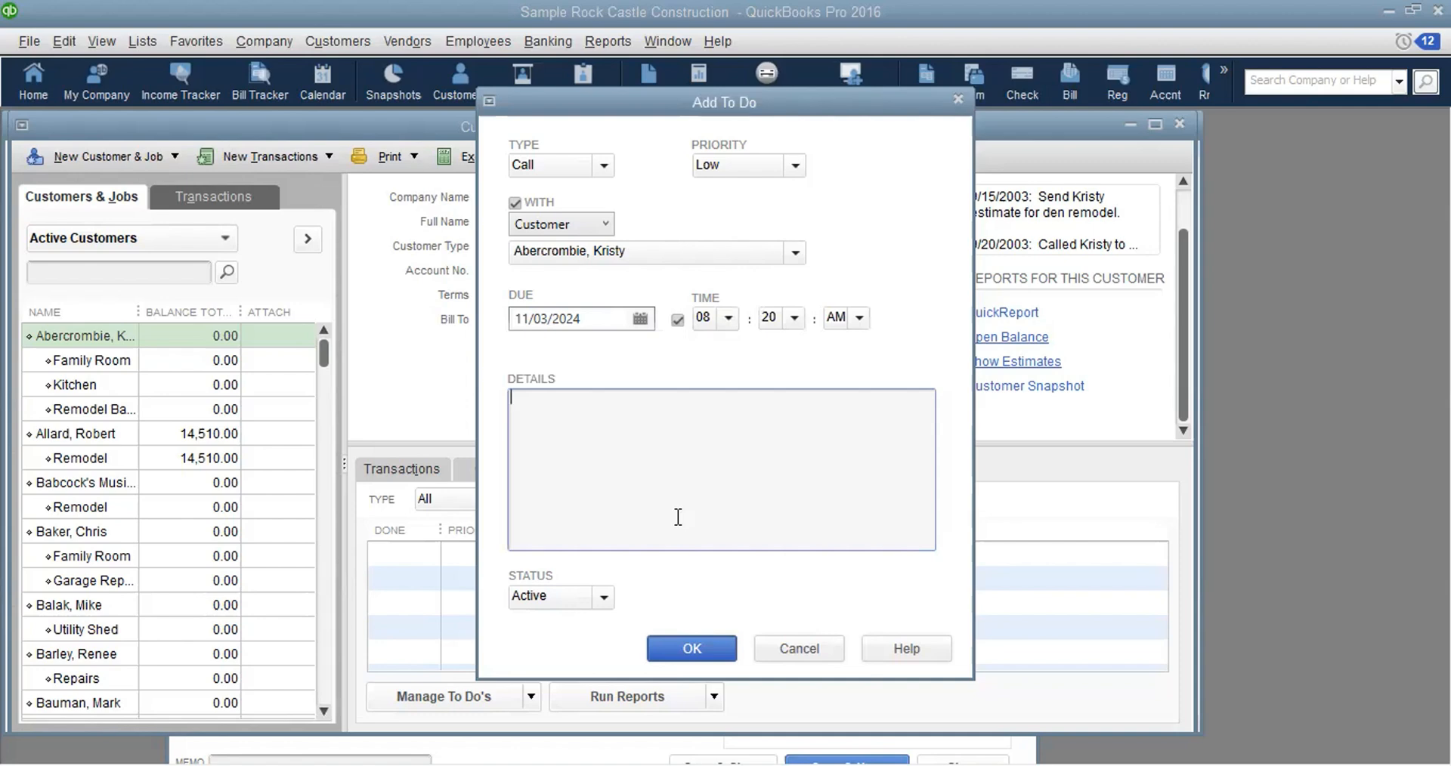
{"action": "left_click", "coordinate": [601, 597]}
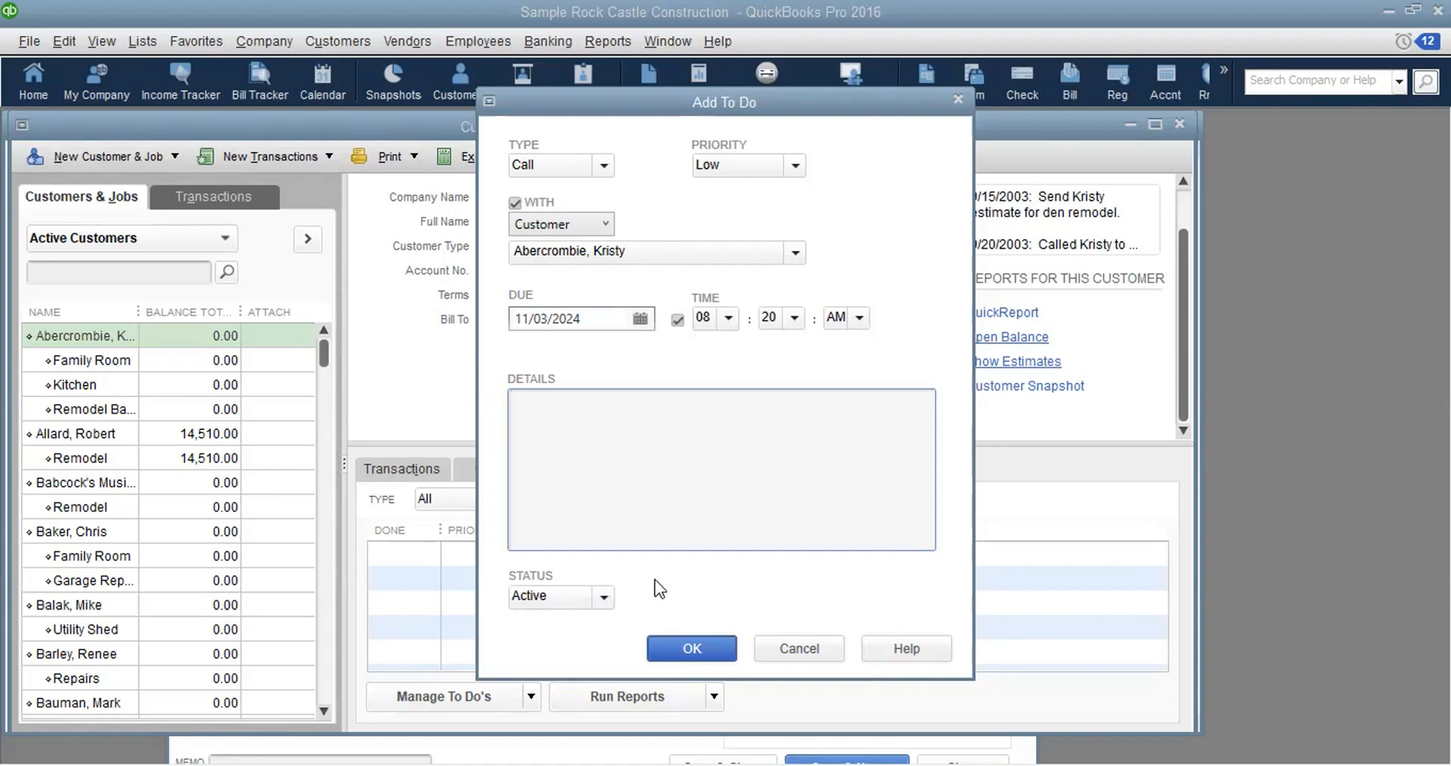
{"action": "left_click", "coordinate": [601, 597]}
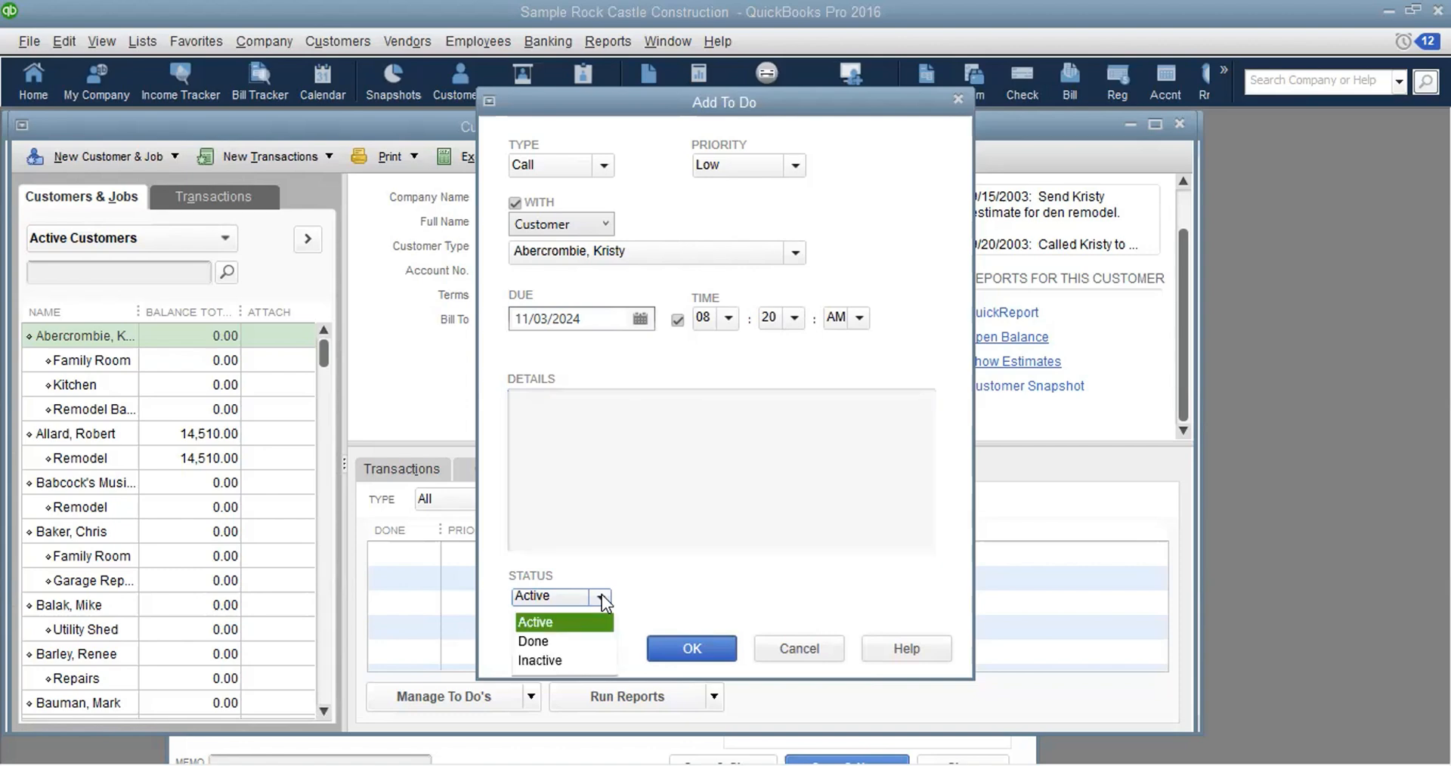
{"action": "left_click", "coordinate": [537, 641]}
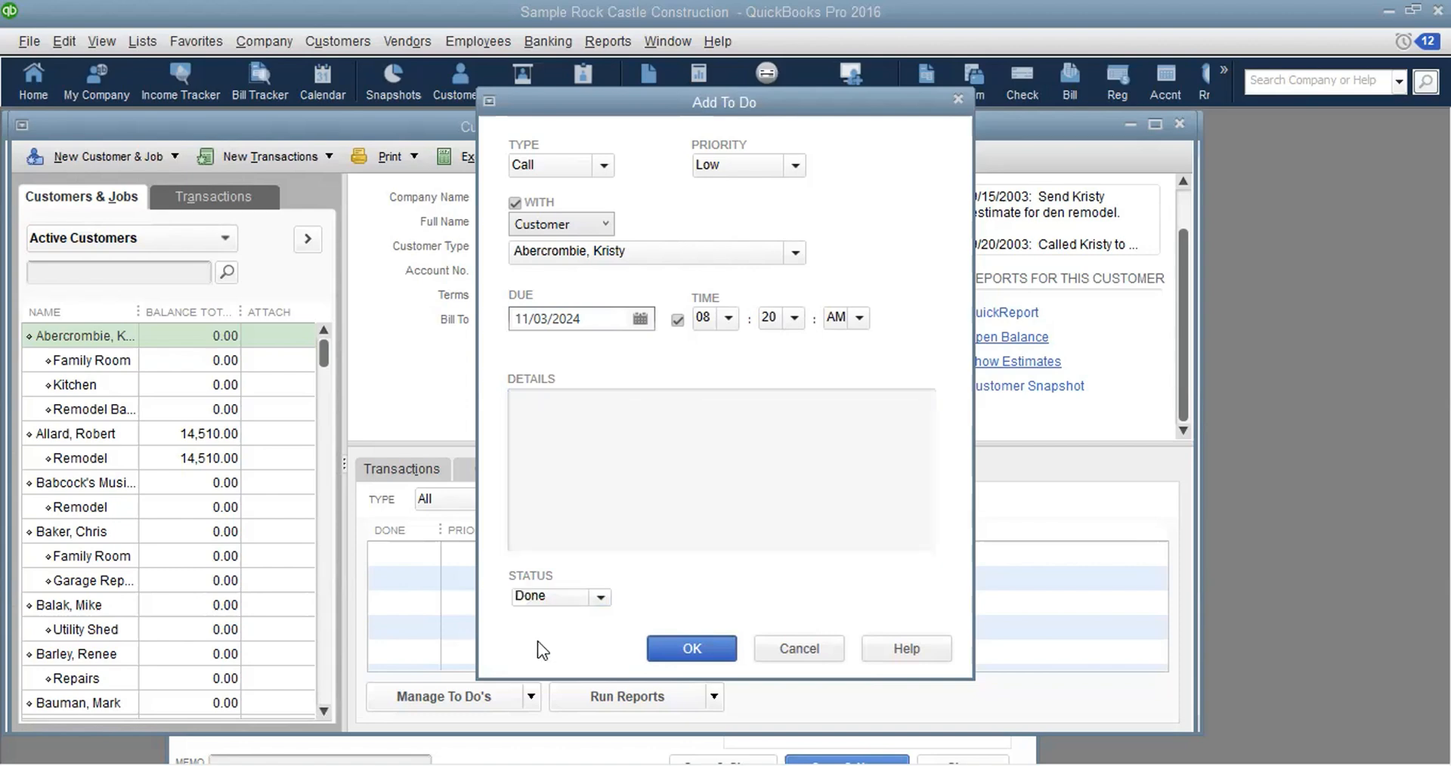
{"action": "left_click", "coordinate": [602, 597]}
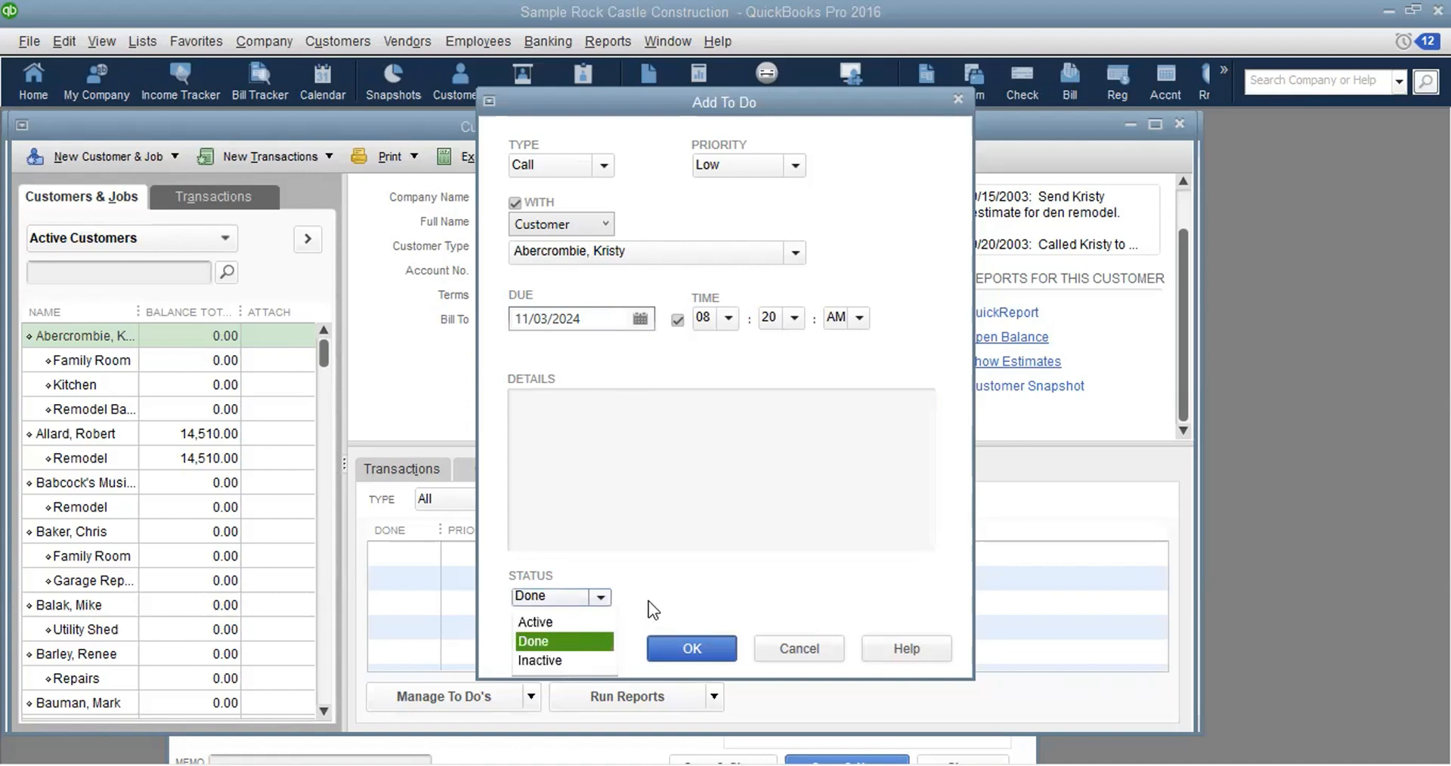
{"action": "left_click", "coordinate": [670, 552]}
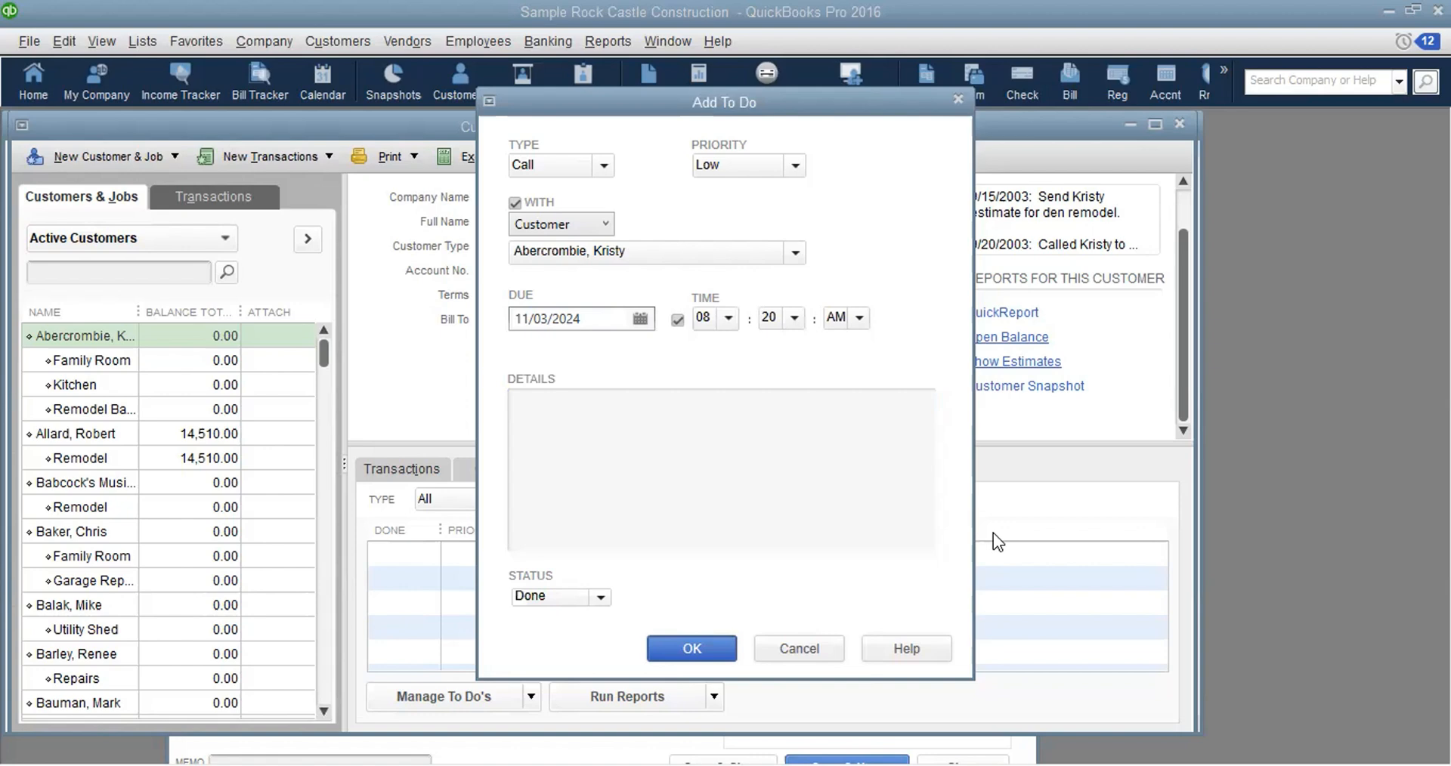
Enter "Closing business deal" as the to-do's details and save it
{"action": "left_click", "coordinate": [691, 648]}
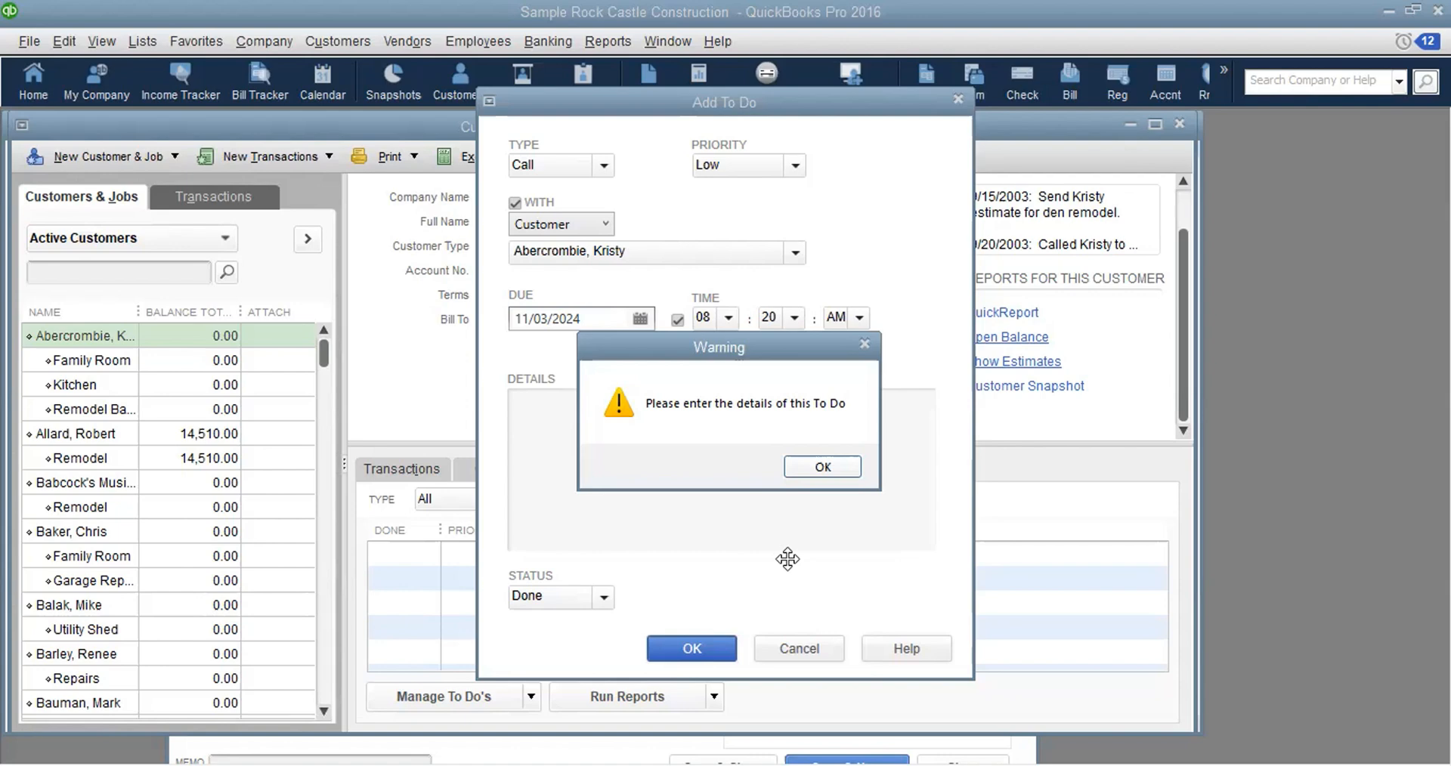
{"action": "left_click", "coordinate": [841, 468]}
{"action": "left_click", "coordinate": [546, 396]}
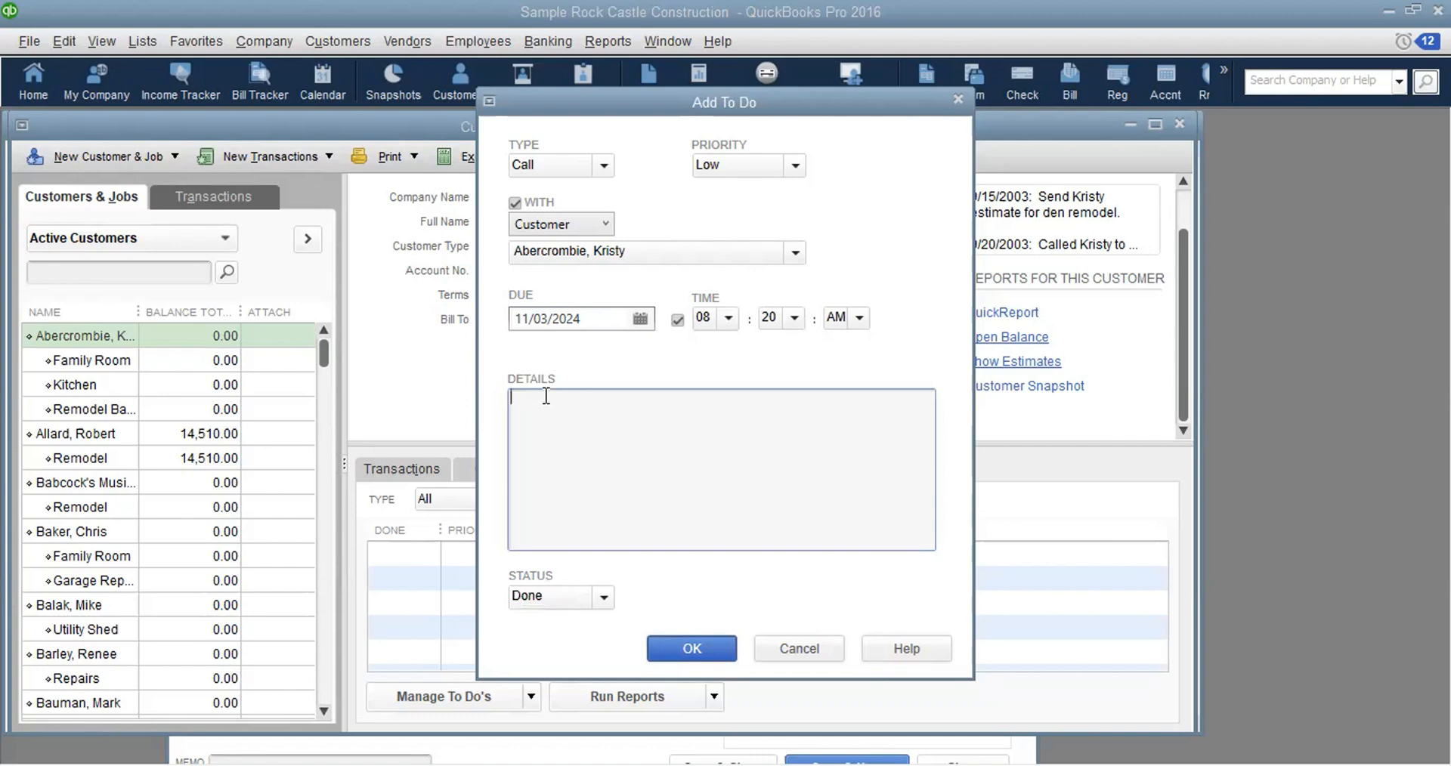
{"action": "type", "text": "Closing business deal"}
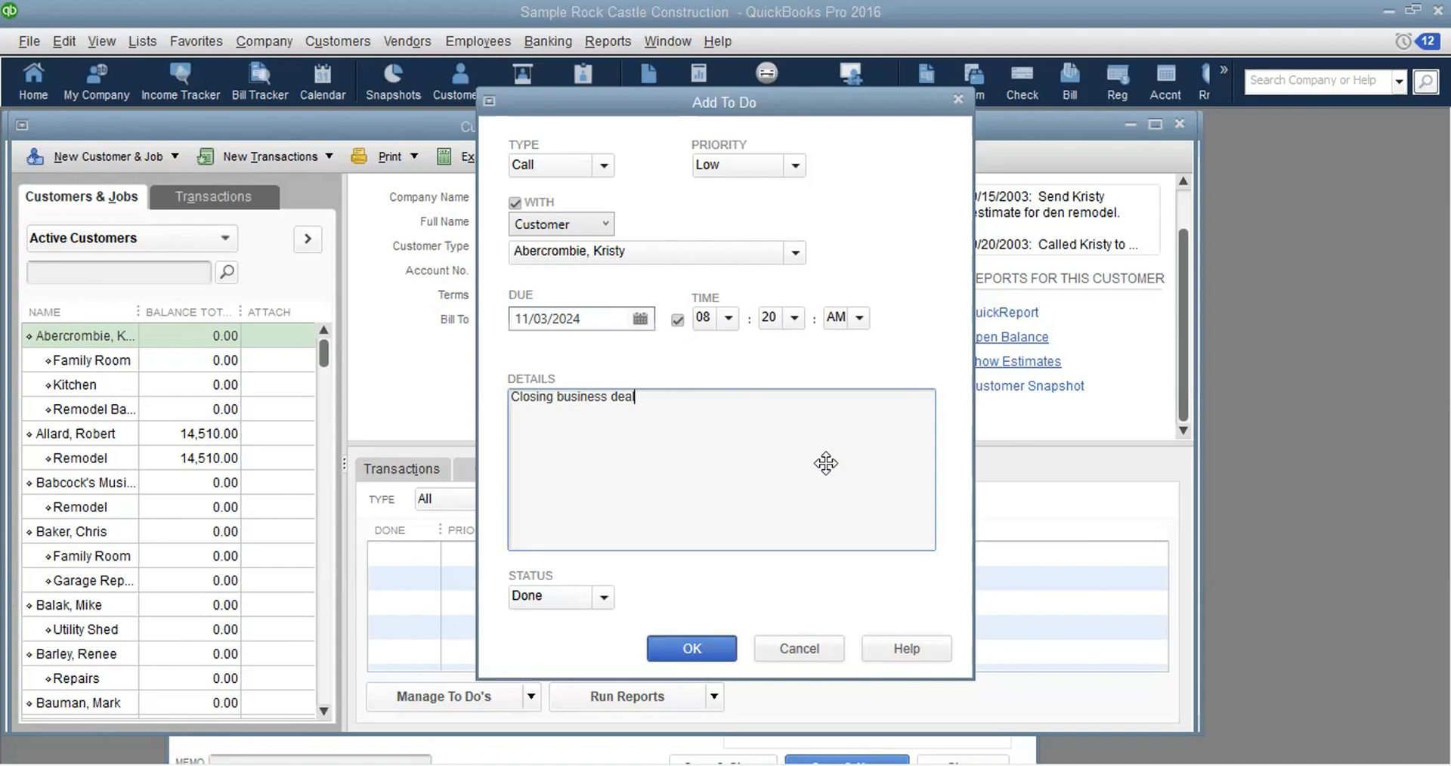
{"action": "left_click", "coordinate": [687, 647]}
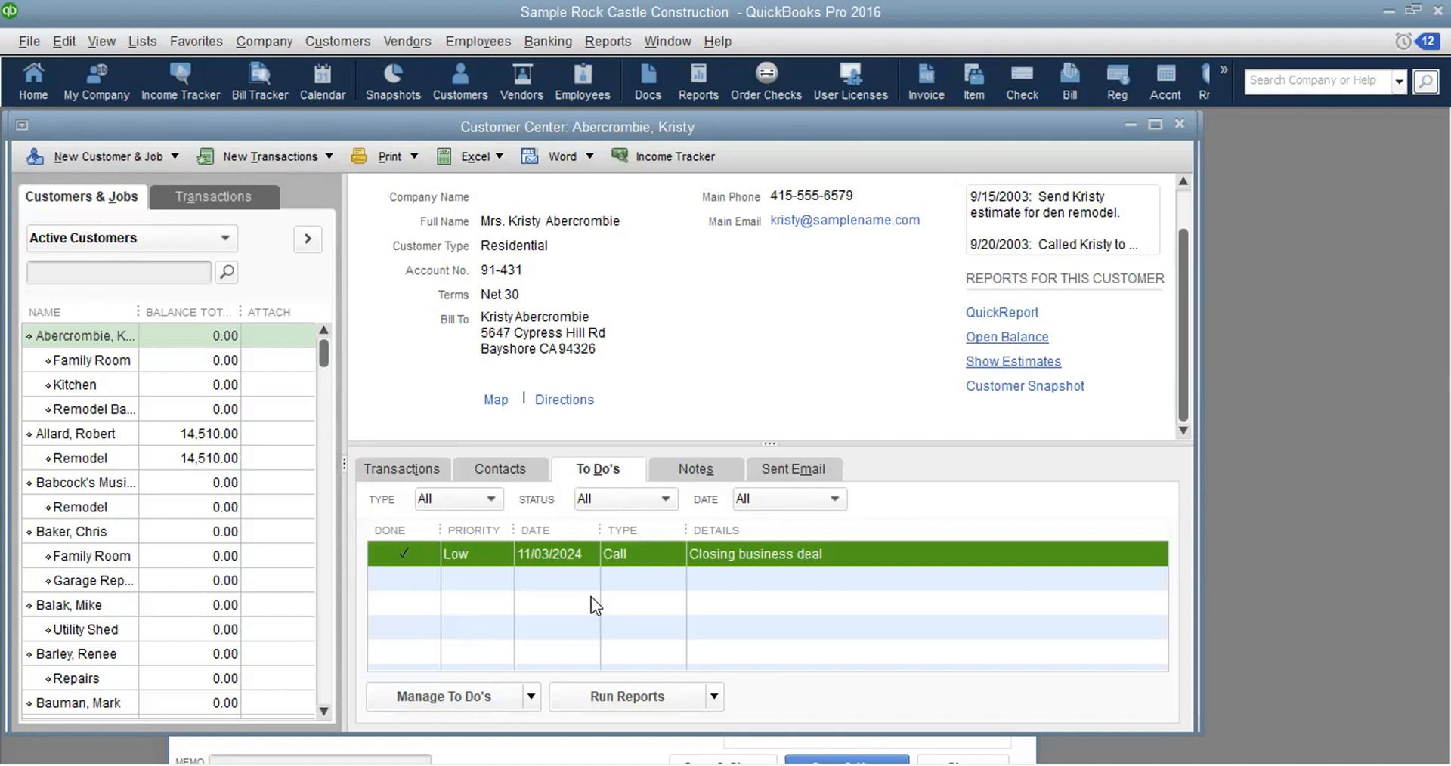
Filter the customer's to-do list by status Done, and restore the status filter to All
{"action": "left_click", "coordinate": [665, 498]}
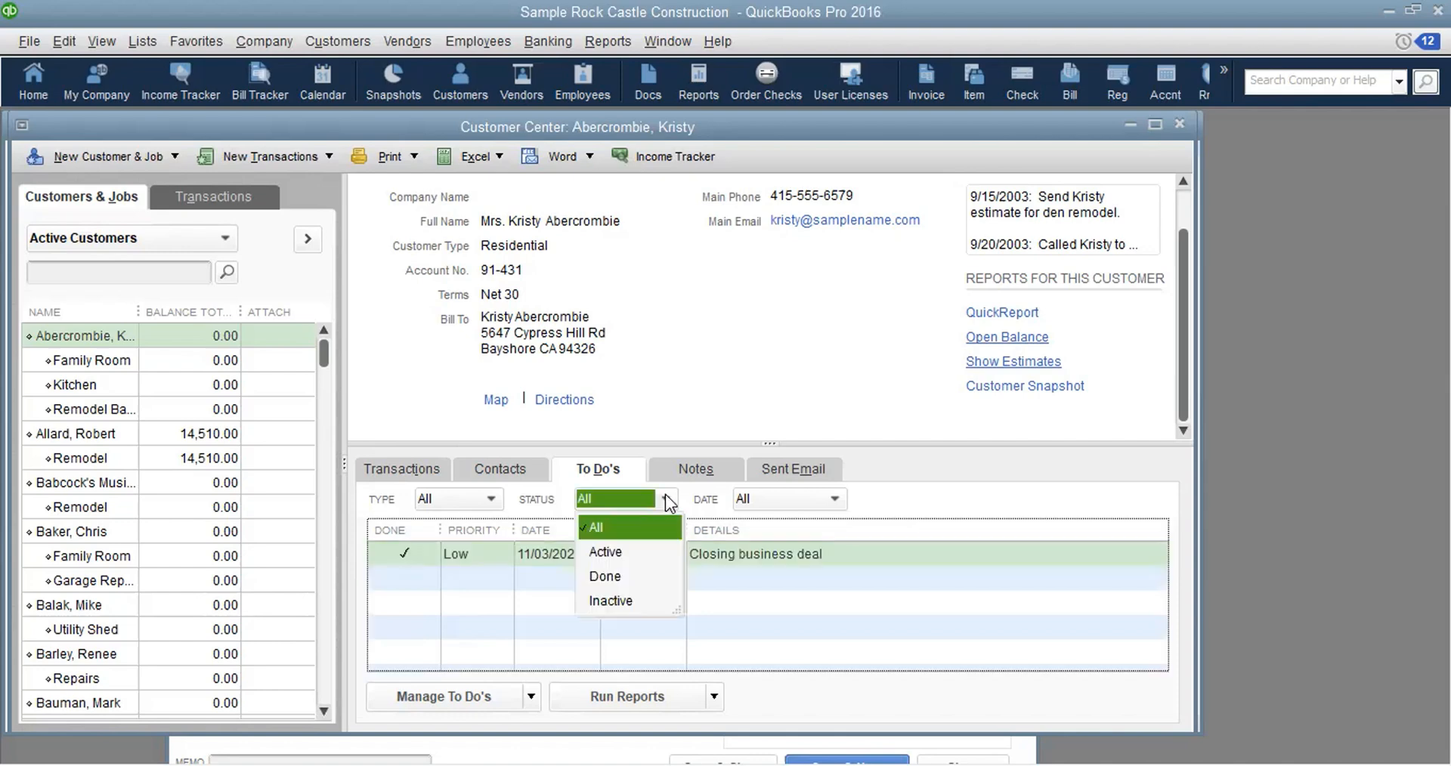
{"action": "left_click", "coordinate": [608, 576]}
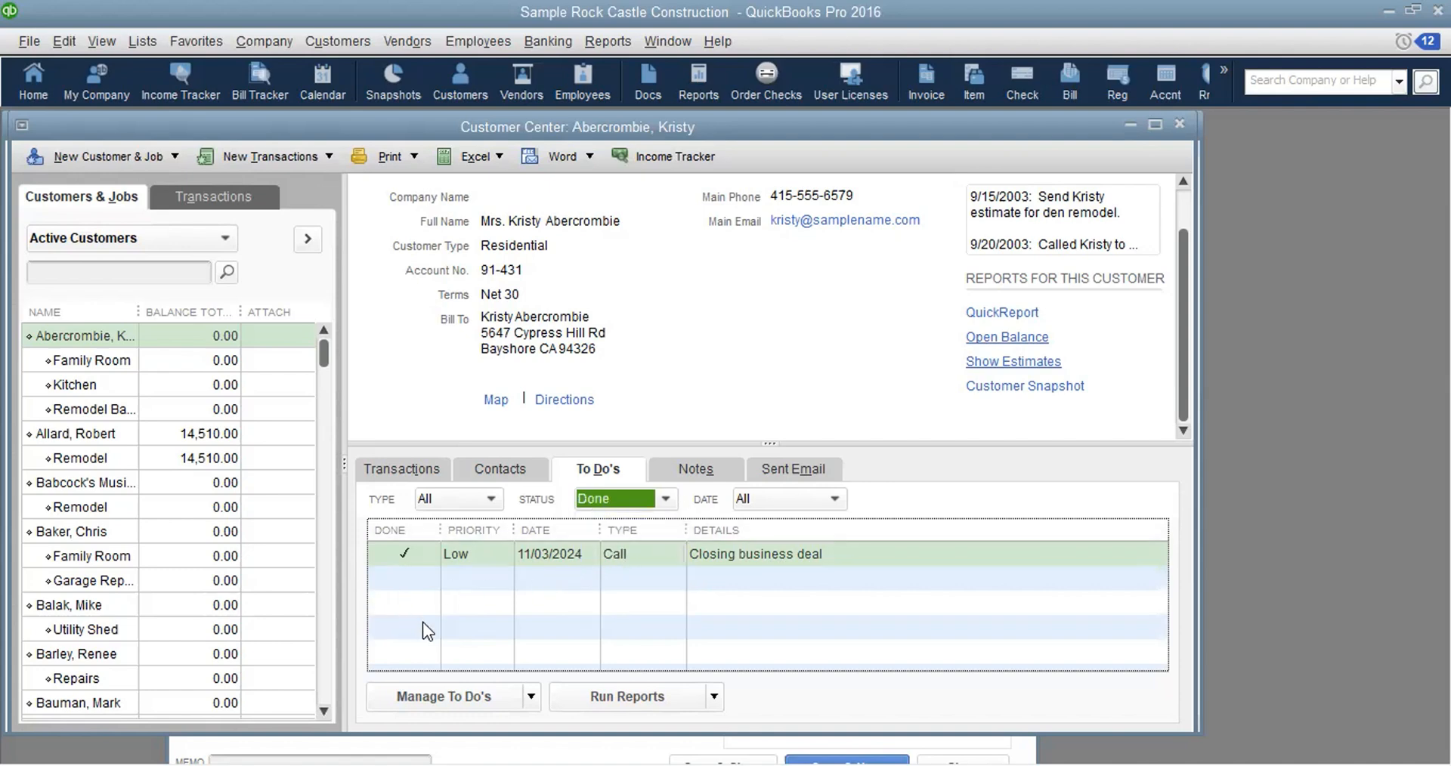
{"action": "left_click", "coordinate": [670, 496]}
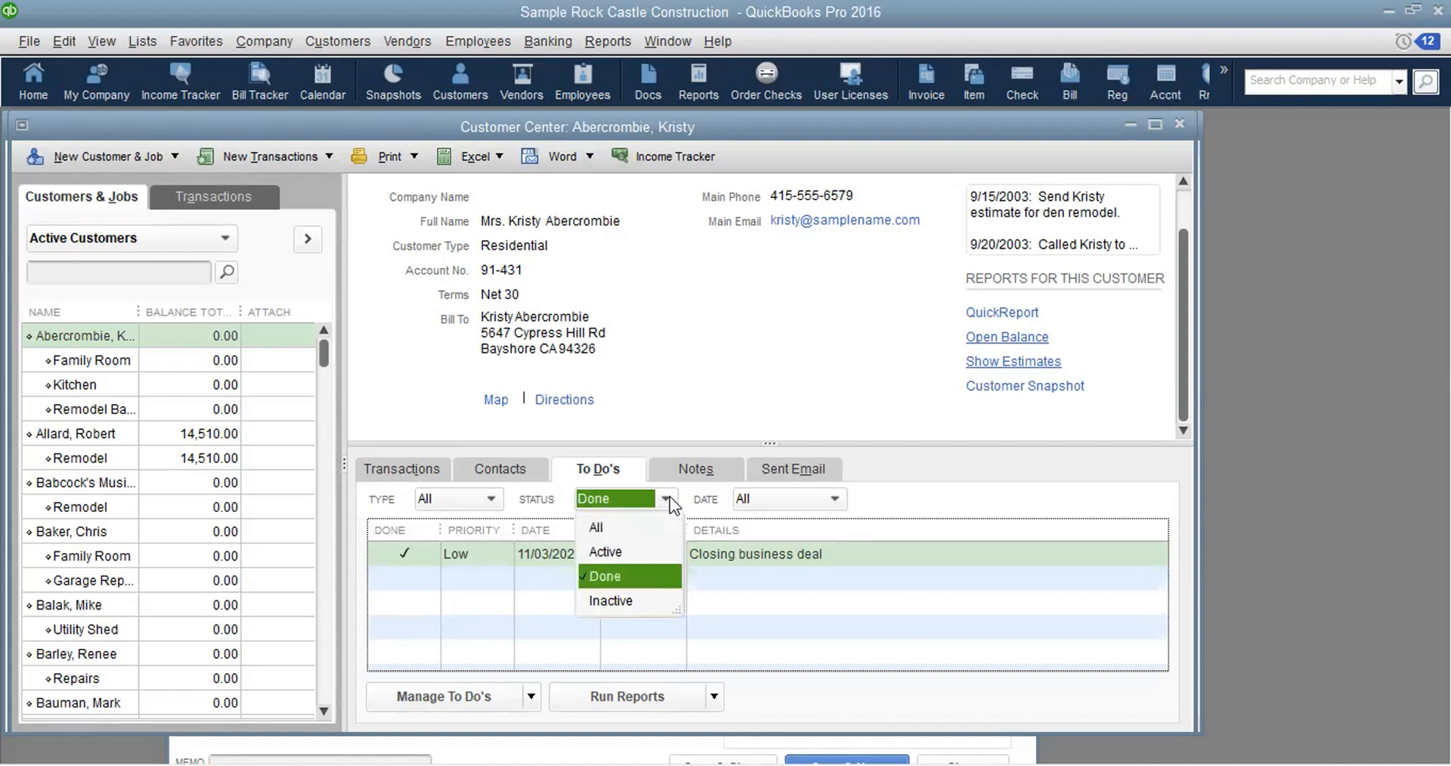
{"action": "left_click", "coordinate": [624, 525]}
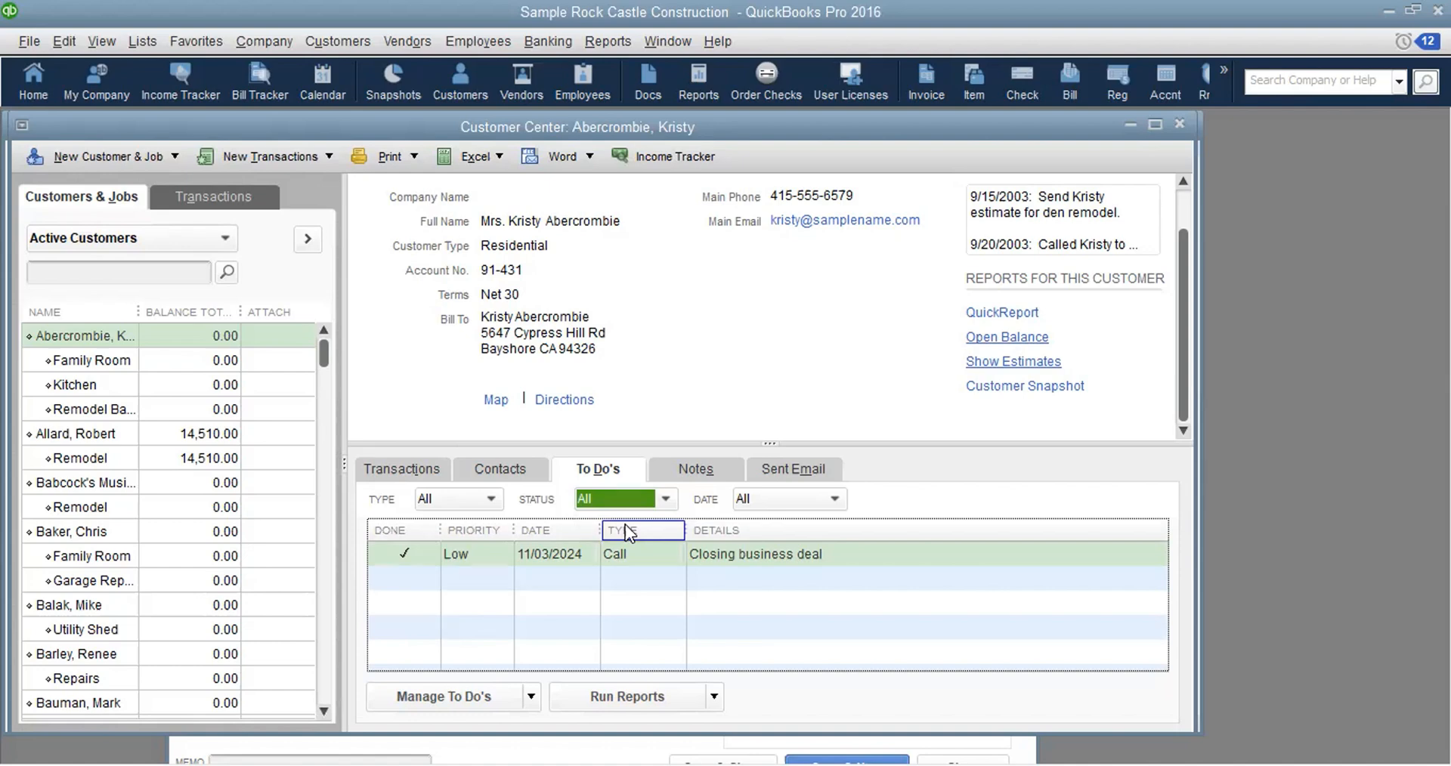
Open the "Closing business deal" to-do for editing, change its status to Active, and save it
{"action": "double_click", "coordinate": [421, 556]}
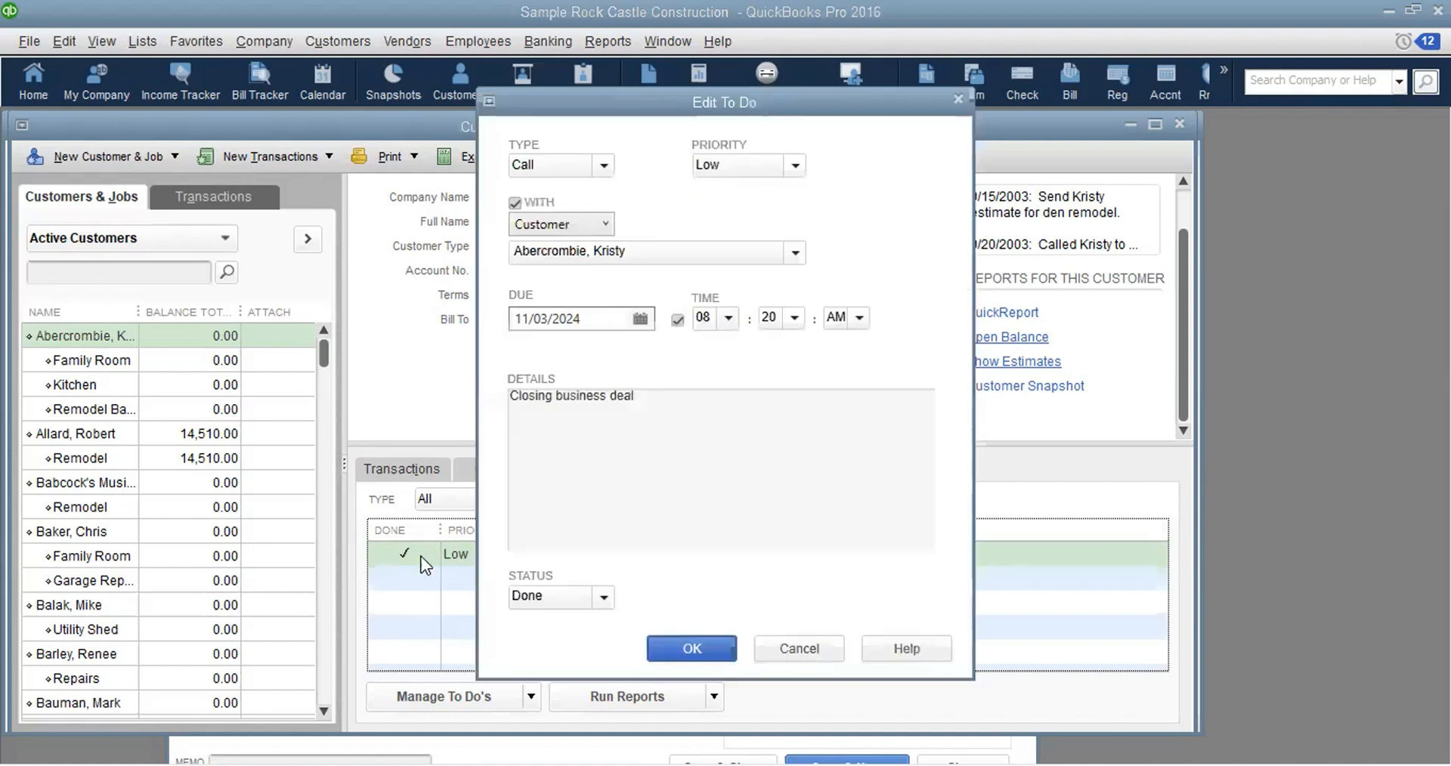
{"action": "left_click", "coordinate": [801, 649]}
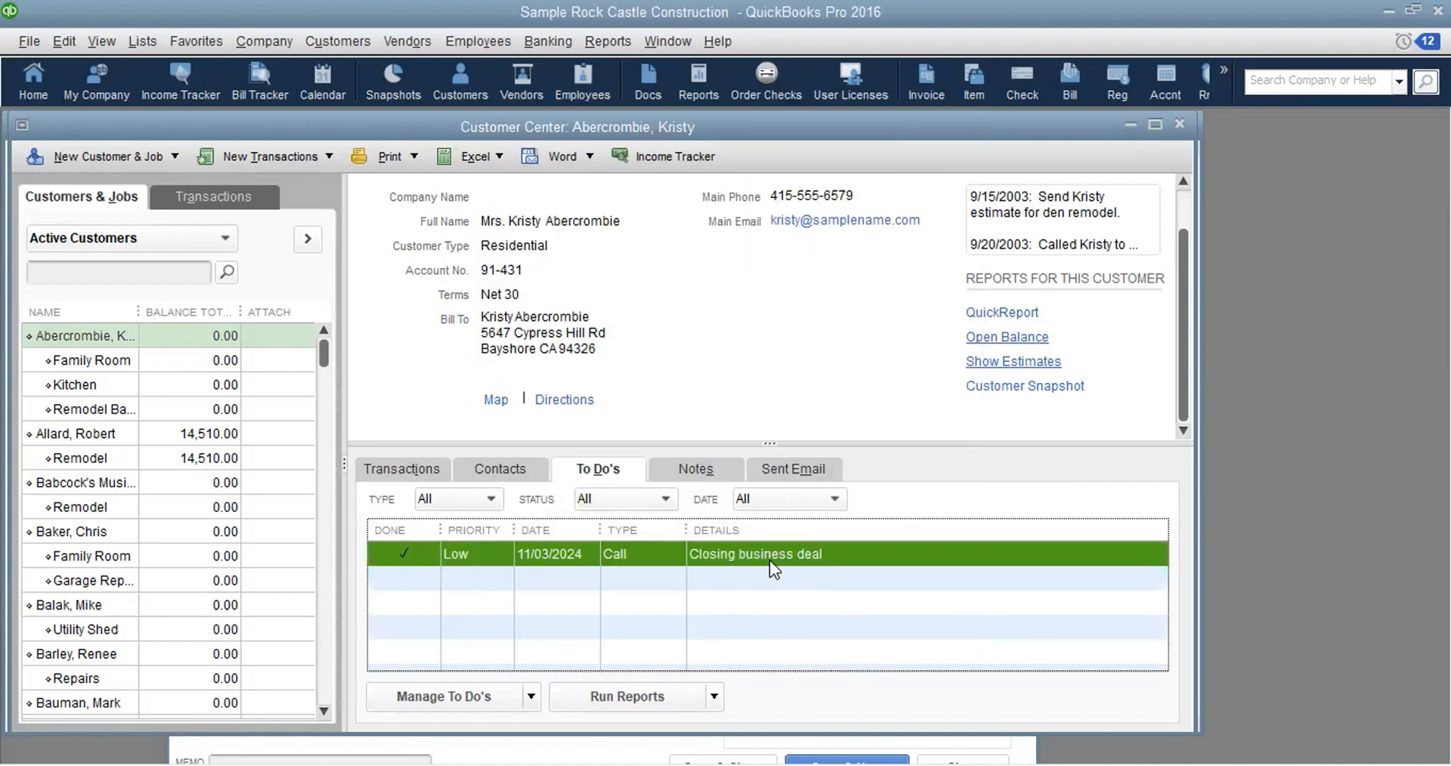
{"action": "double_click", "coordinate": [719, 555]}
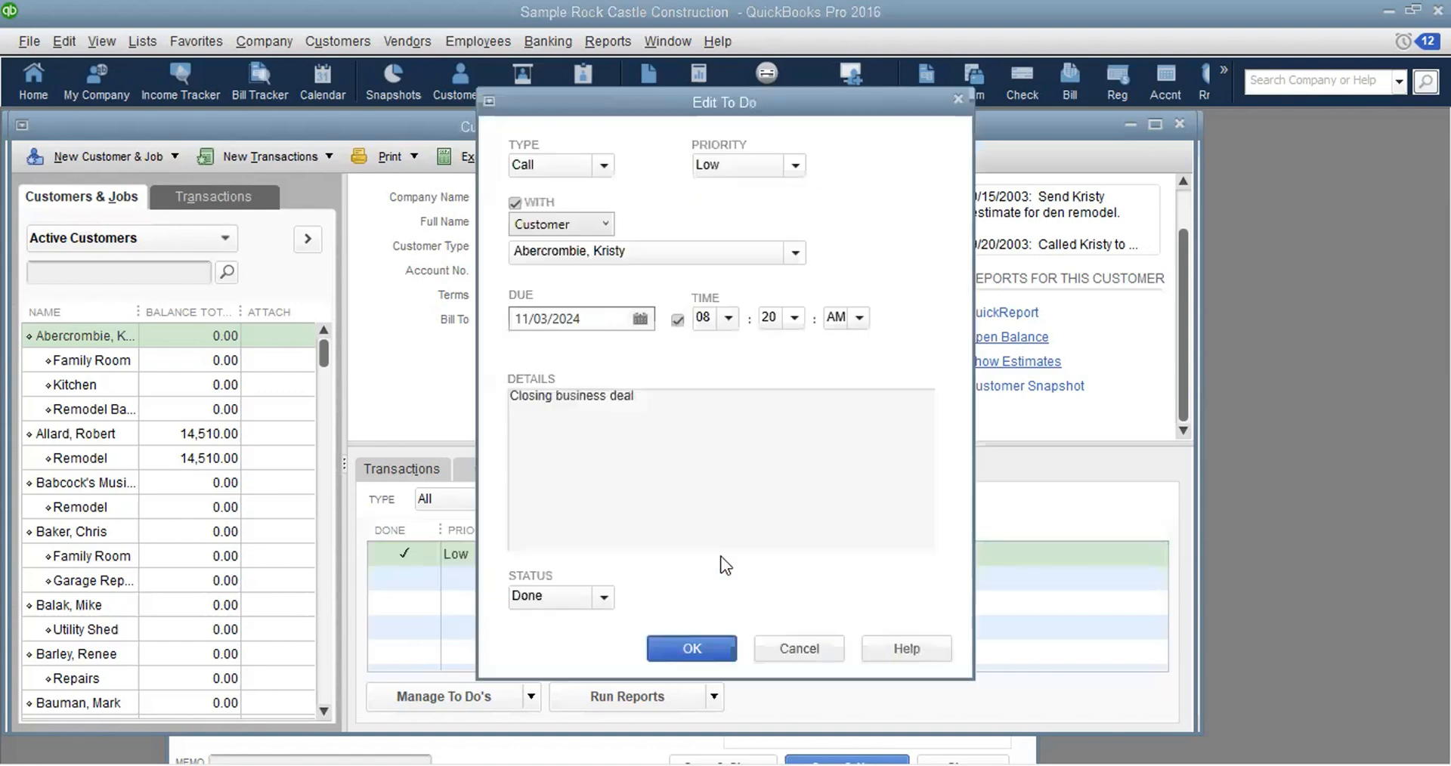
{"action": "left_click", "coordinate": [601, 597]}
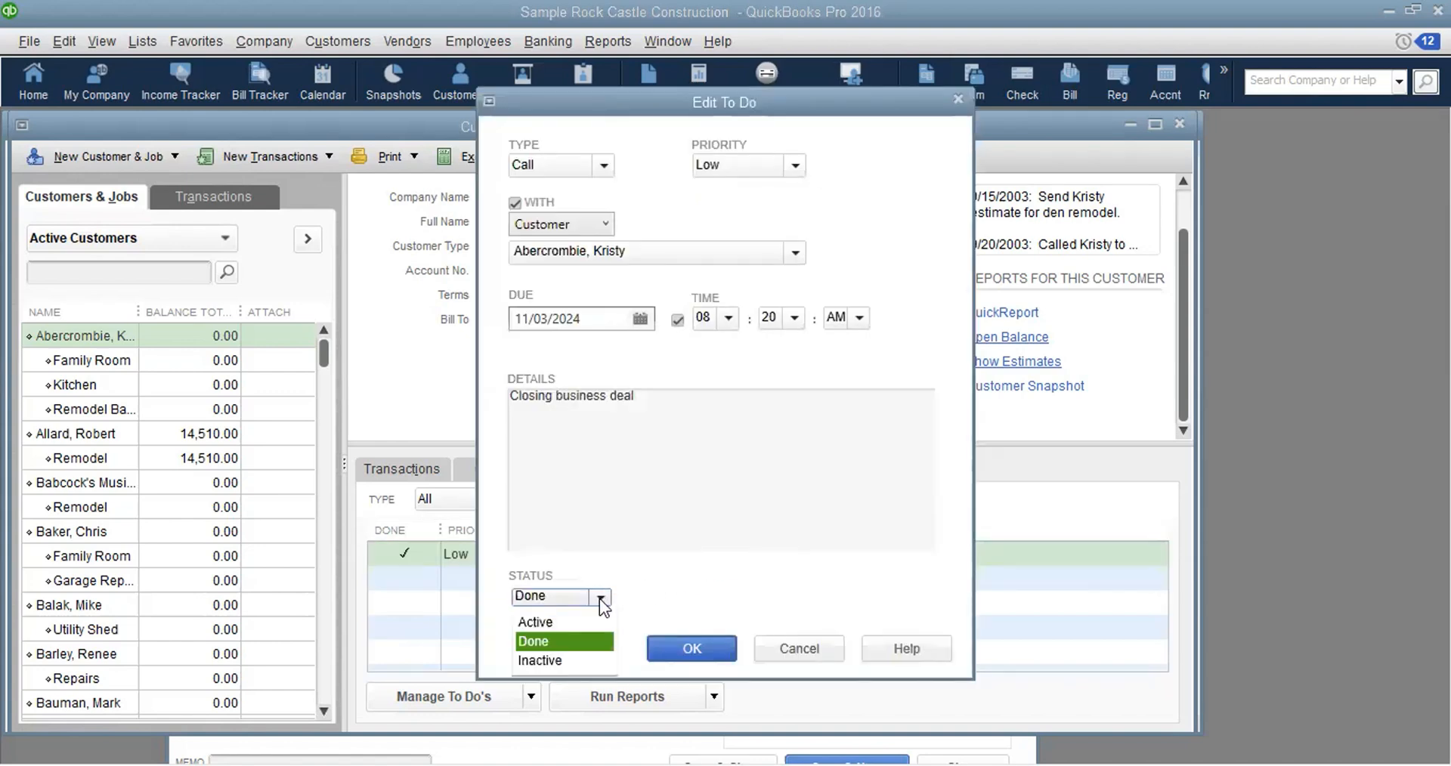
{"action": "left_click", "coordinate": [539, 624]}
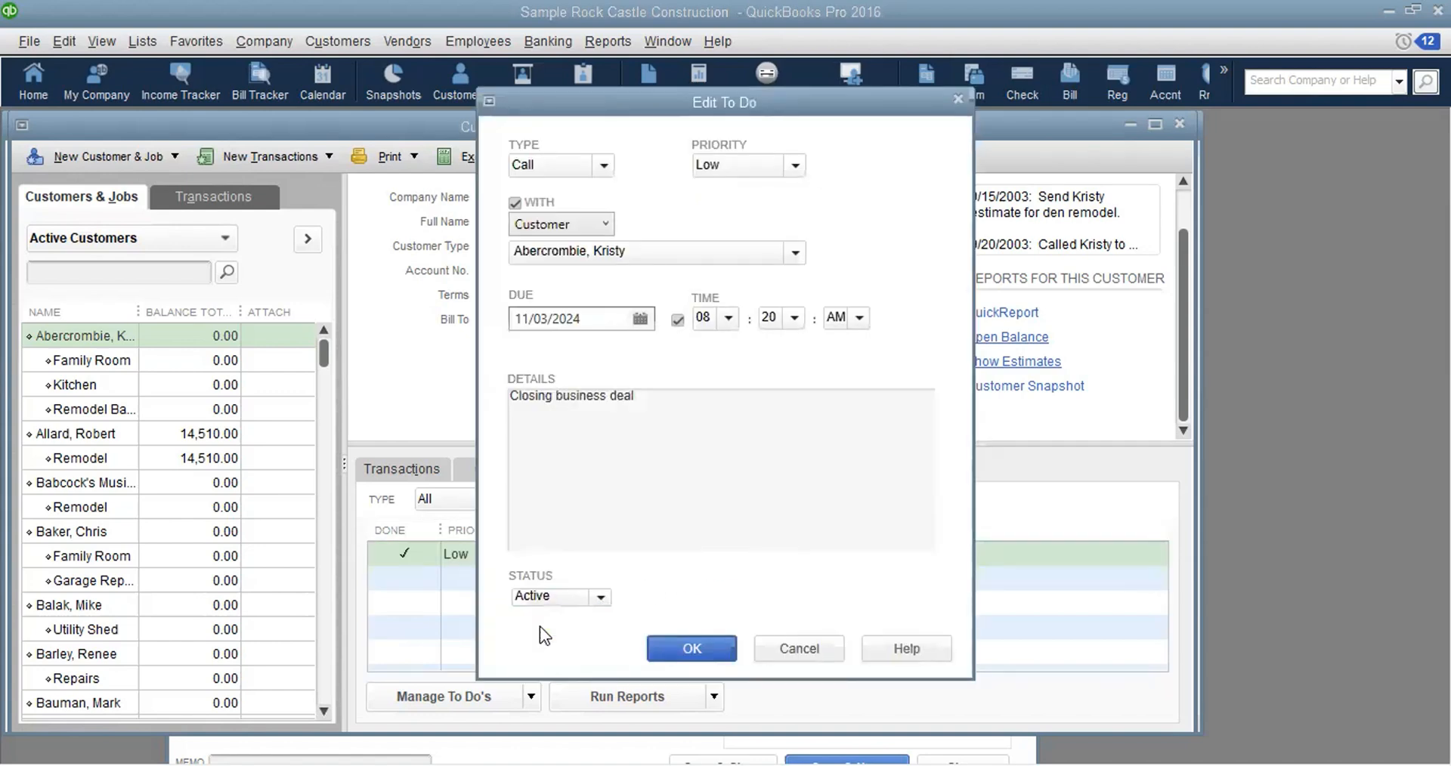
{"action": "left_click", "coordinate": [692, 648]}
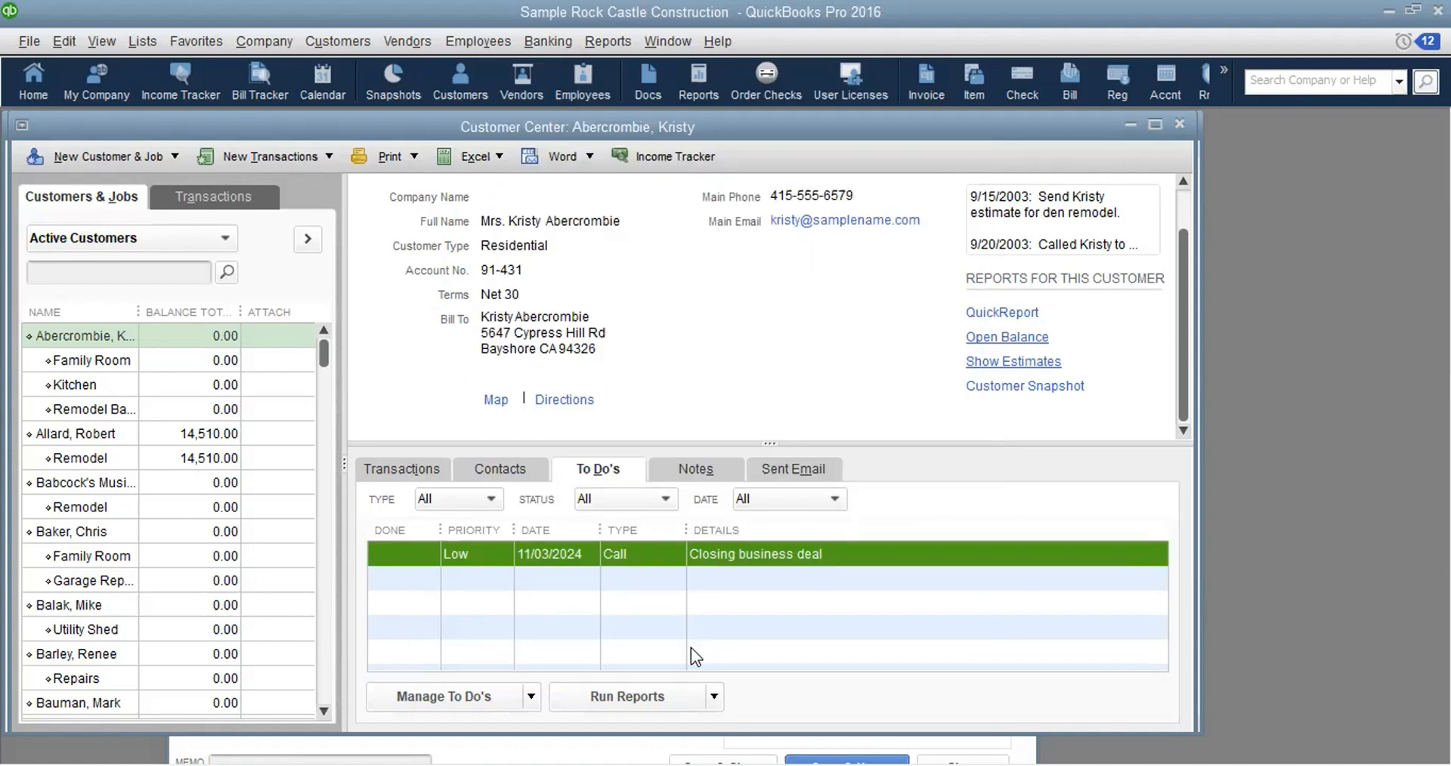
Review the "Closing business deal" to-do's type, priority, due date, details and status, closing it without changes
{"action": "left_click", "coordinate": [530, 697]}
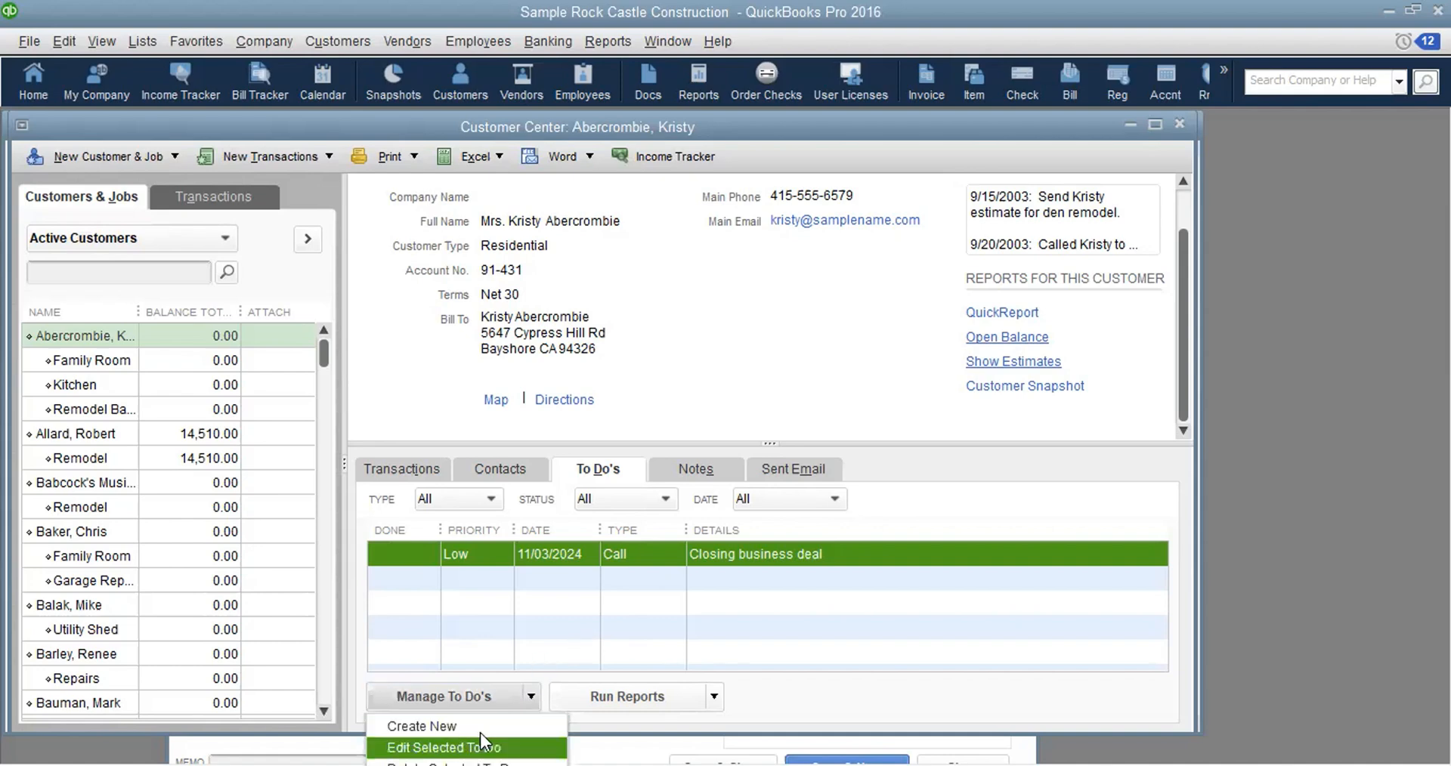
{"action": "left_click", "coordinate": [779, 612]}
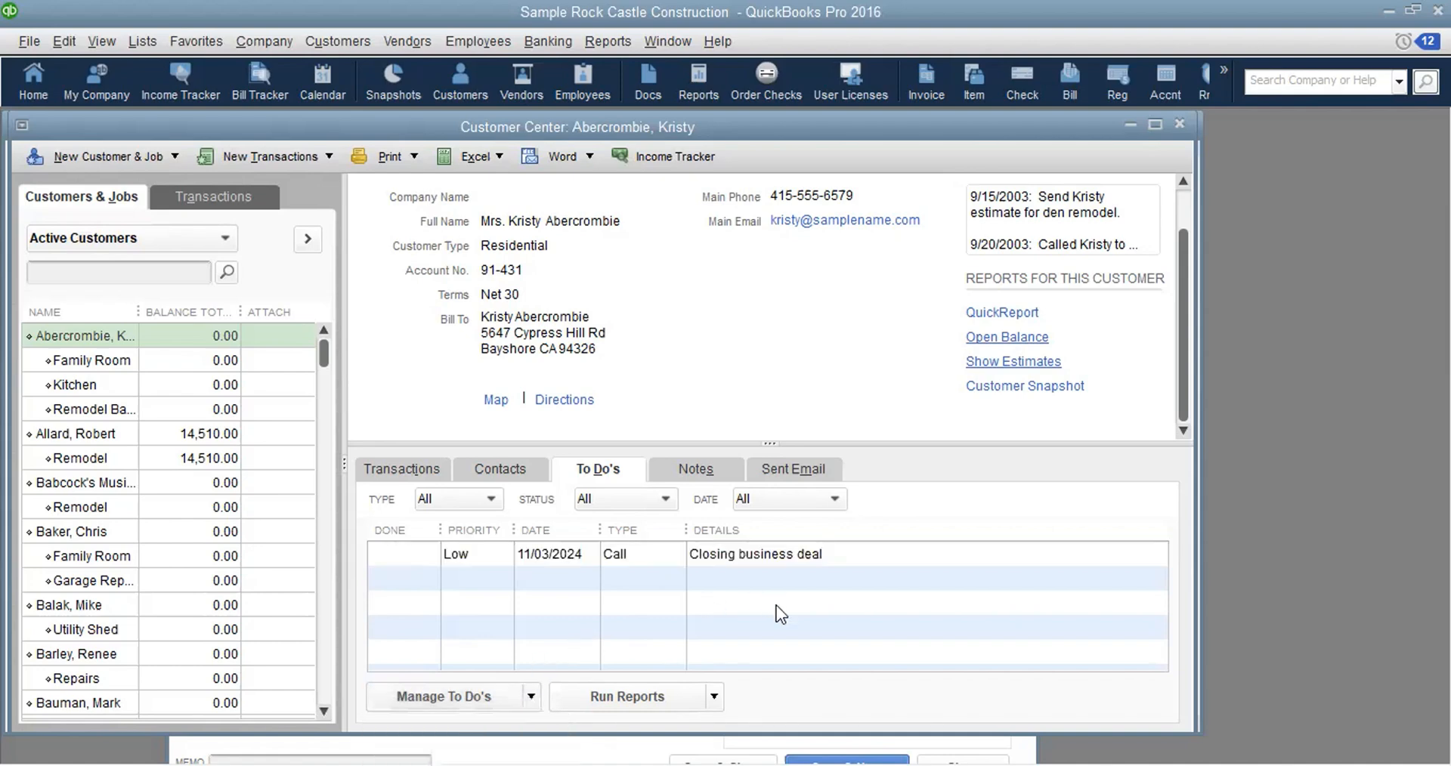
{"action": "double_click", "coordinate": [648, 547]}
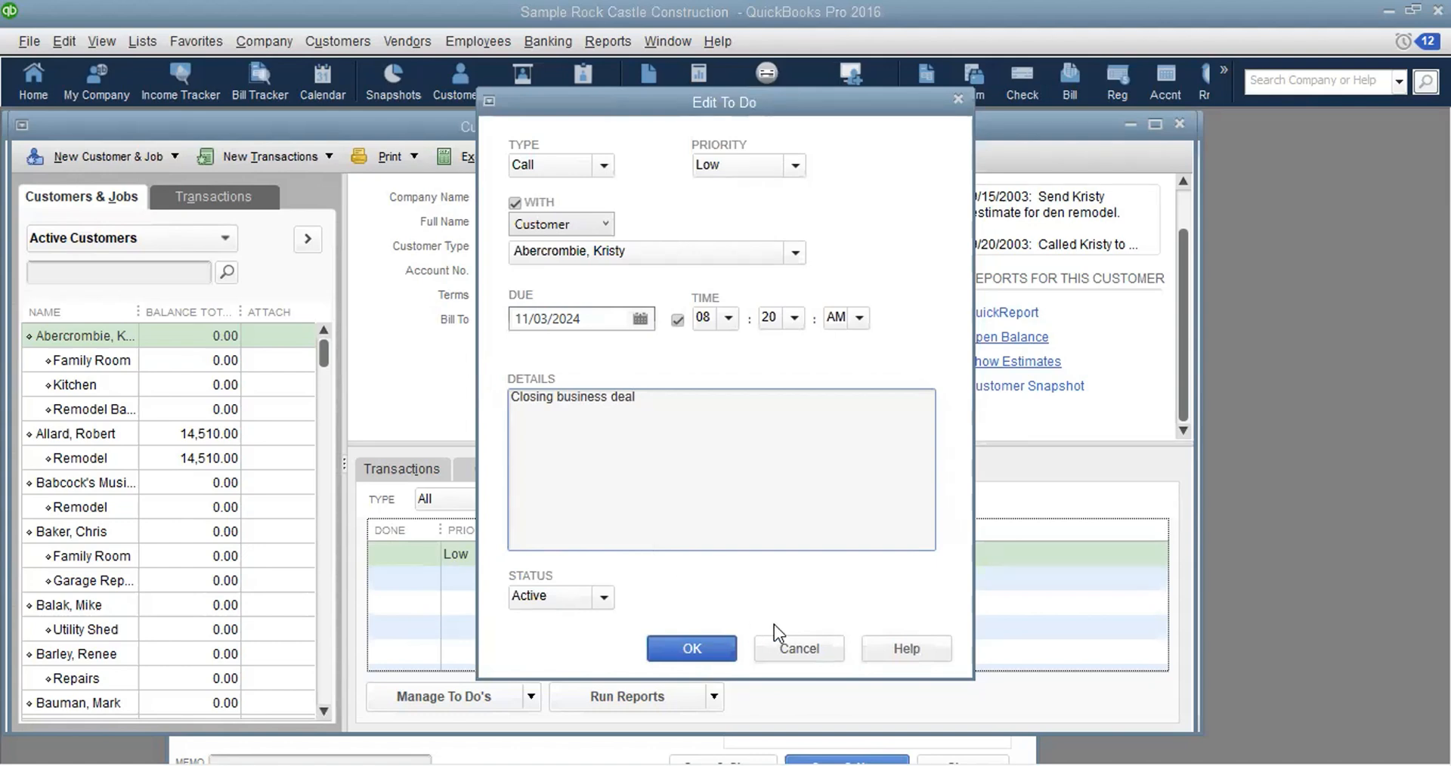
{"action": "left_click", "coordinate": [794, 654]}
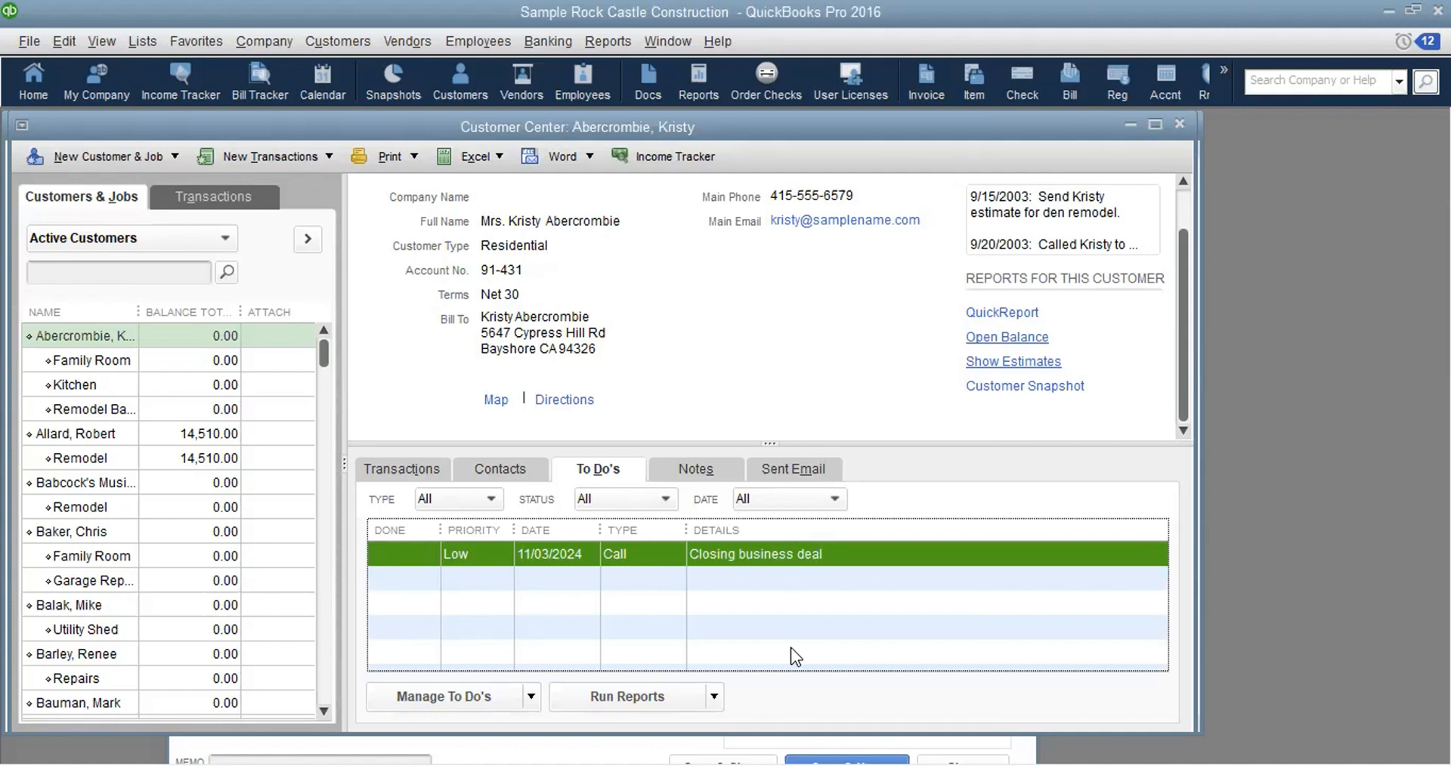
{"action": "left_click", "coordinate": [836, 614]}
{"action": "double_click", "coordinate": [404, 552]}
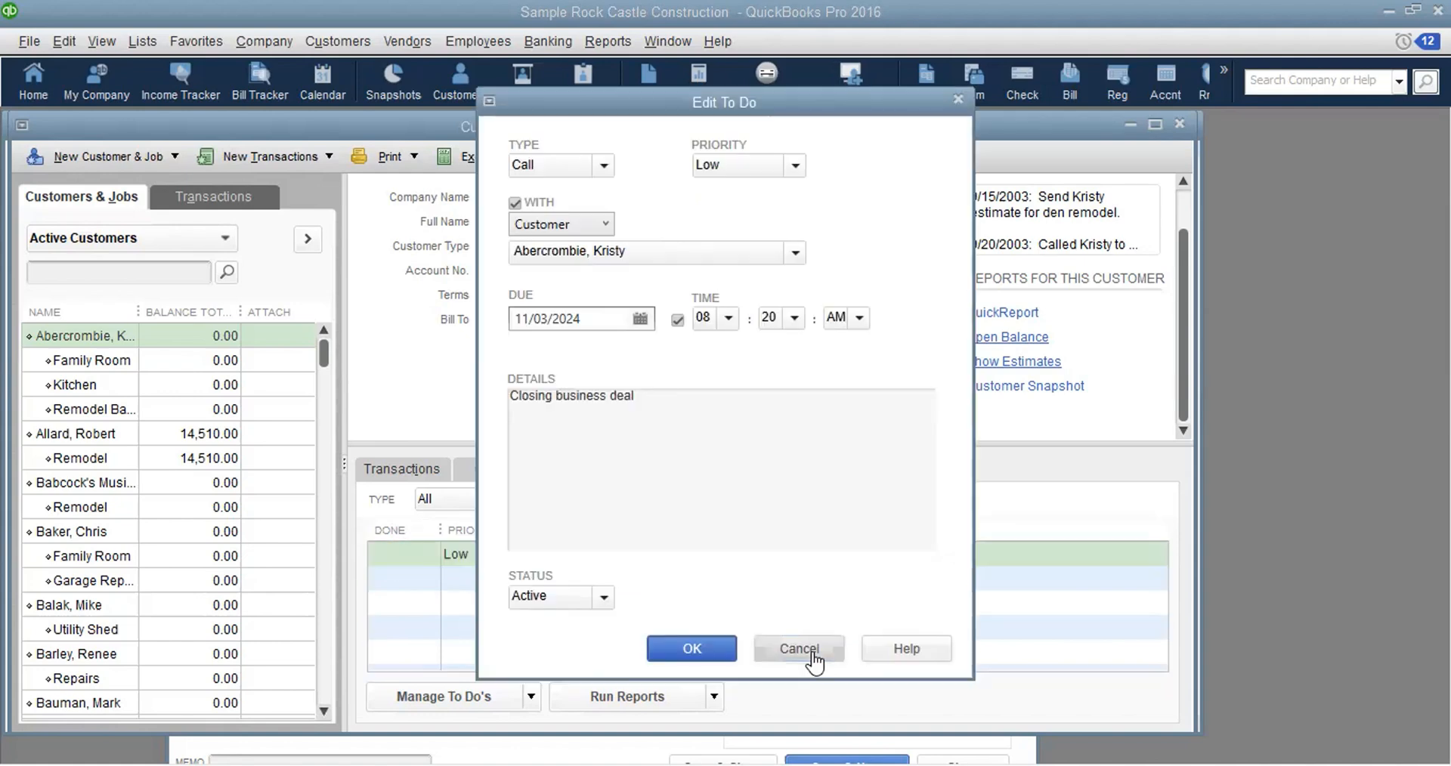
{"action": "left_click", "coordinate": [814, 662]}
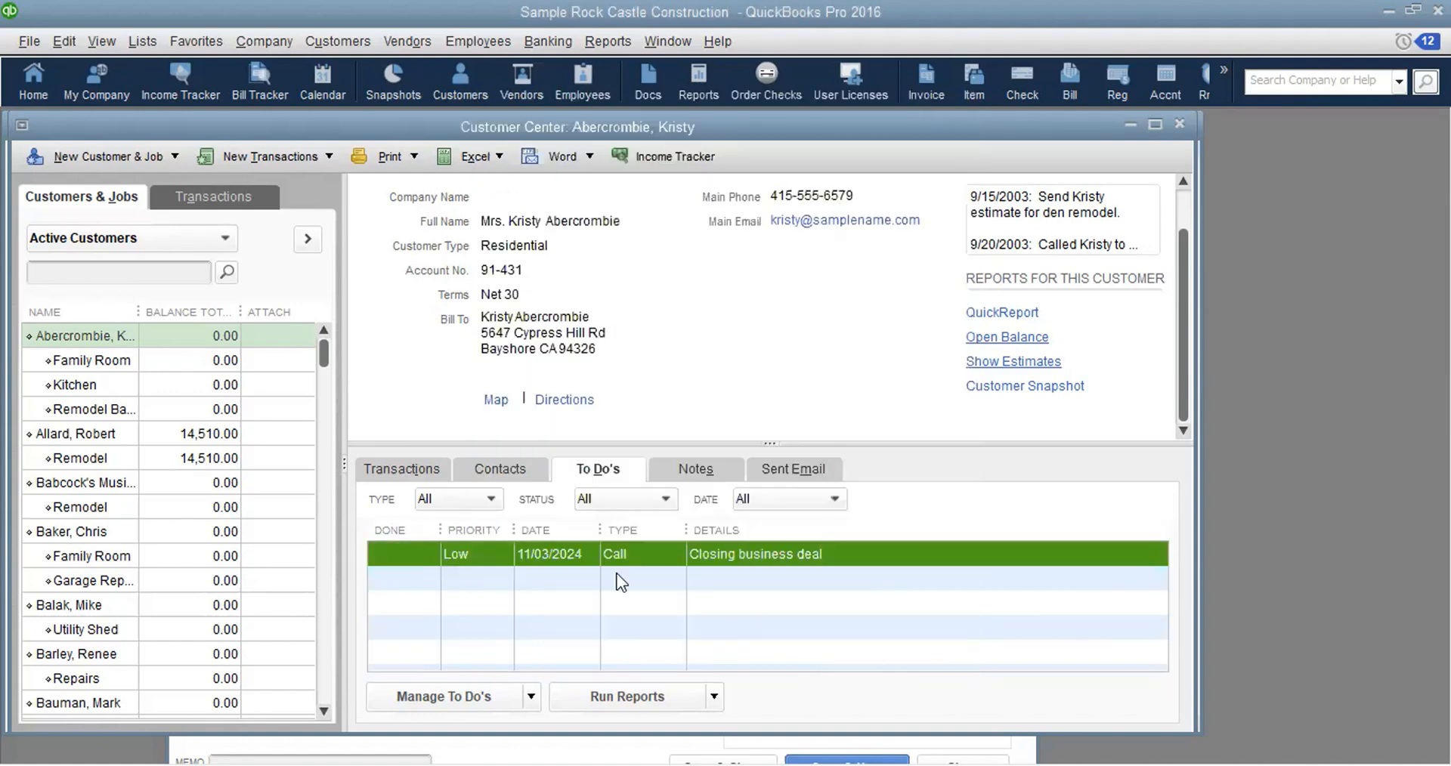
{"action": "double_click", "coordinate": [491, 554]}
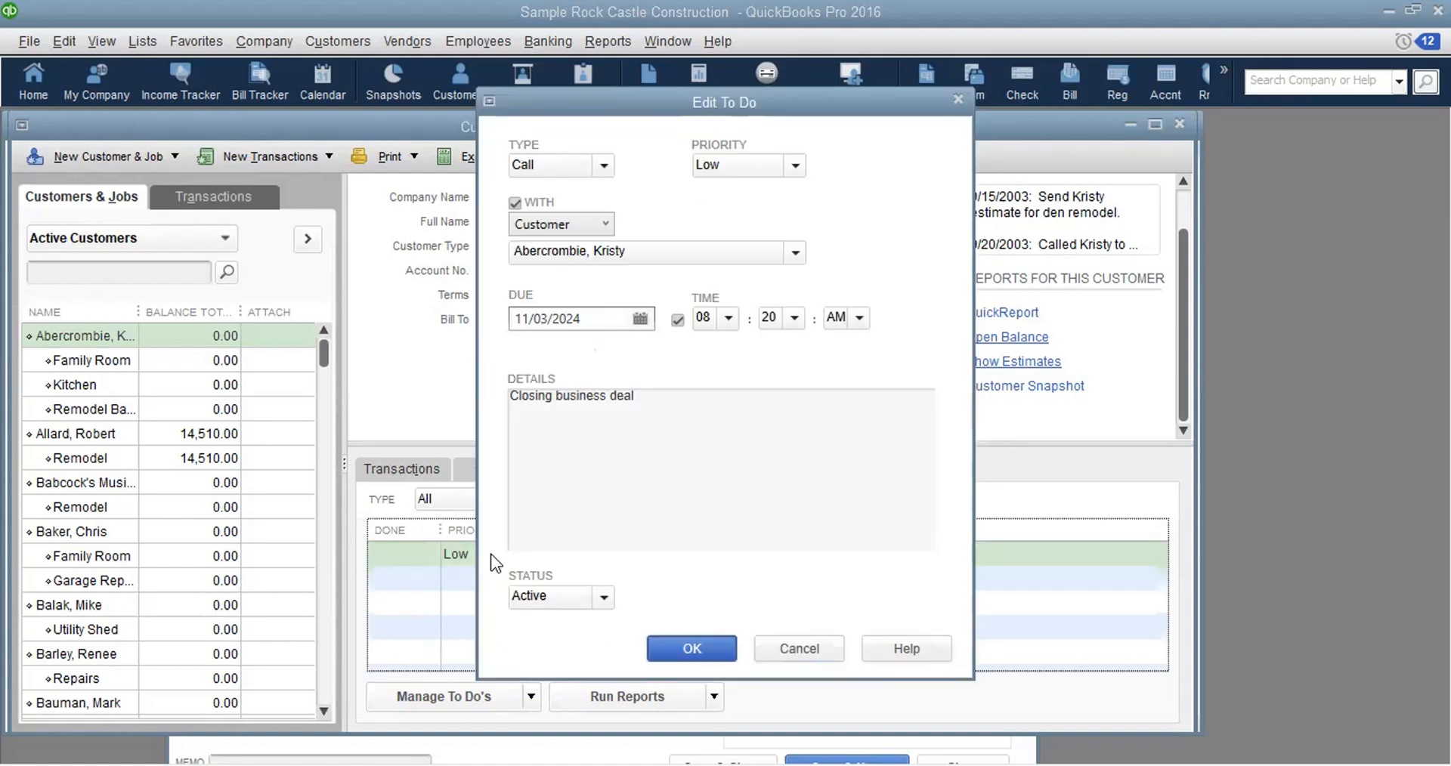
{"action": "left_click", "coordinate": [537, 597]}
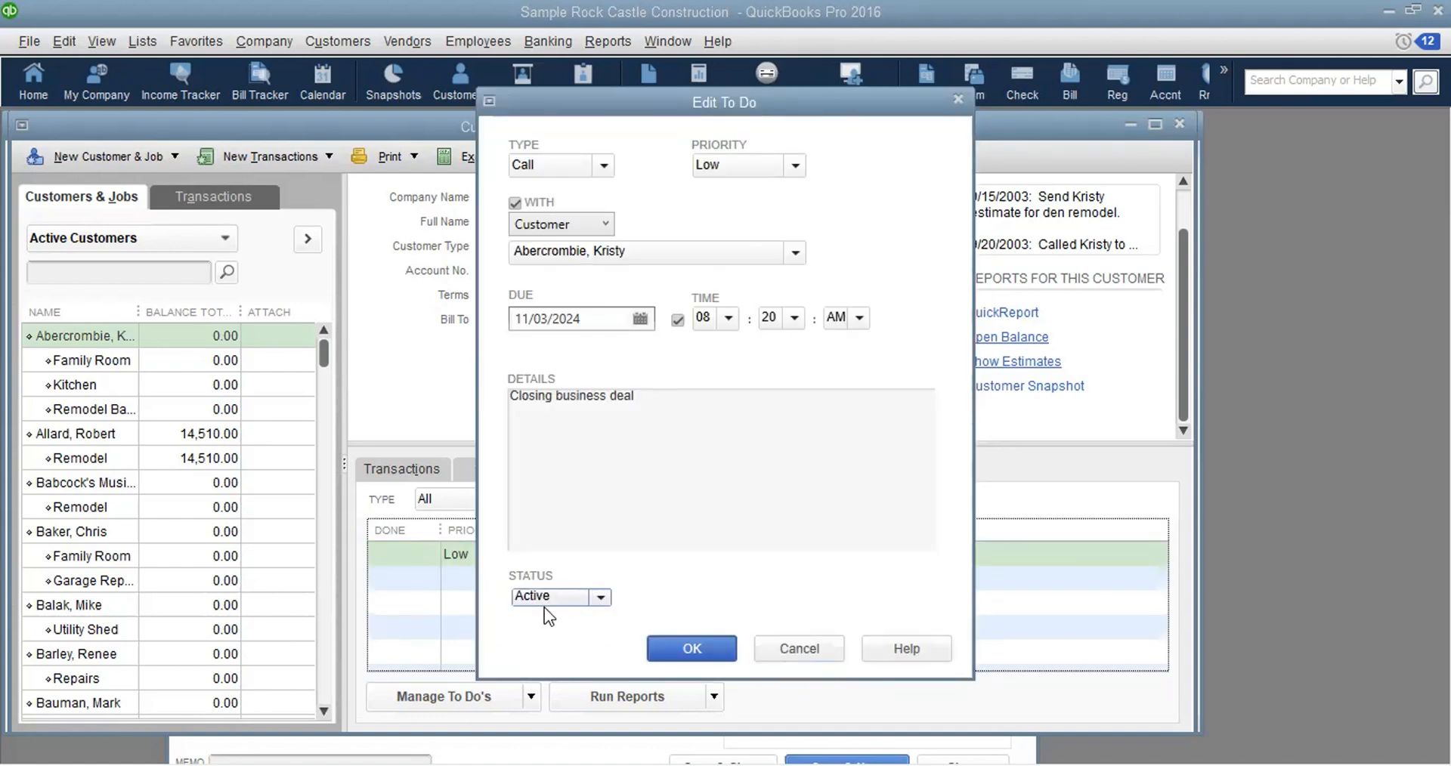
{"action": "left_click", "coordinate": [791, 656]}
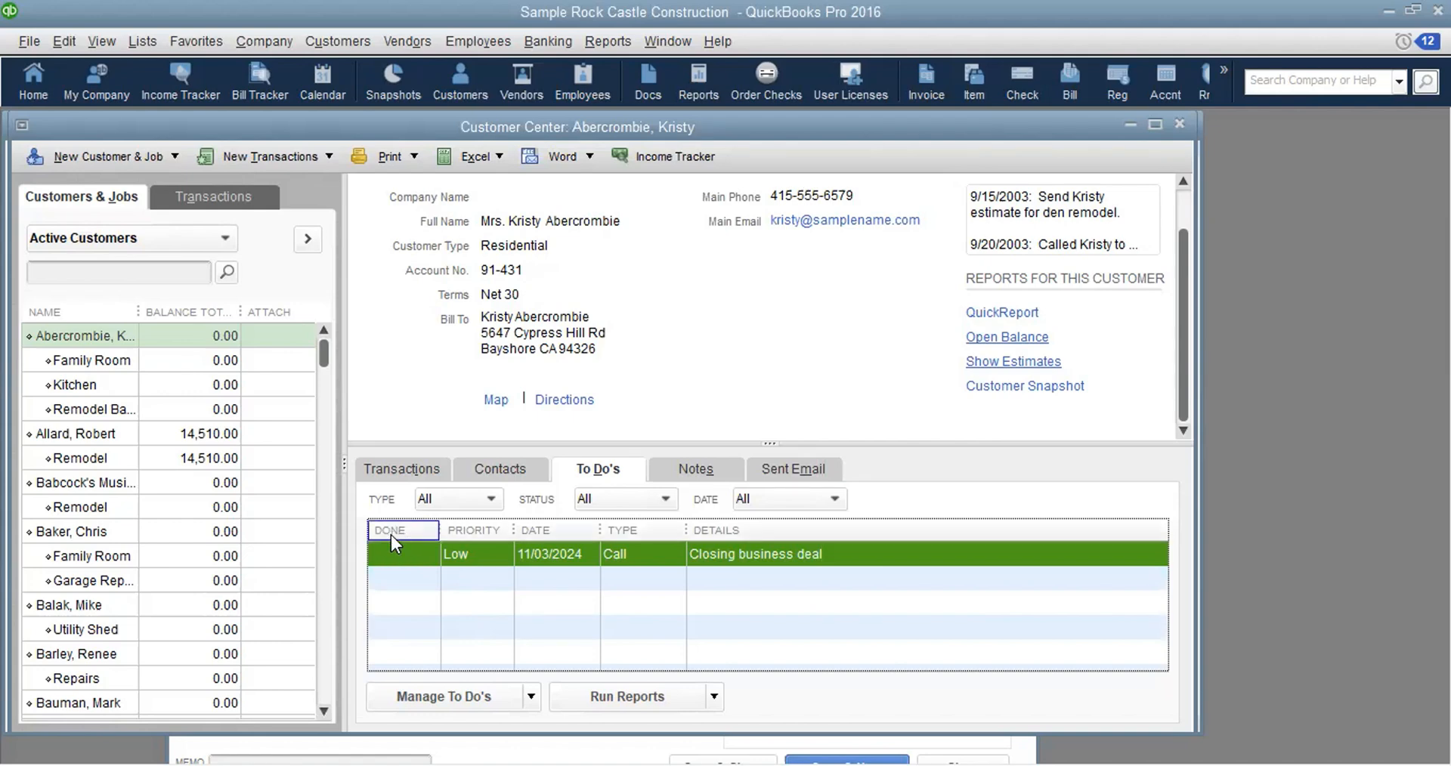
Change the "Closing business deal" to-do's status to Done and save it
{"action": "double_click", "coordinate": [602, 550]}
{"action": "left_click", "coordinate": [602, 597]}
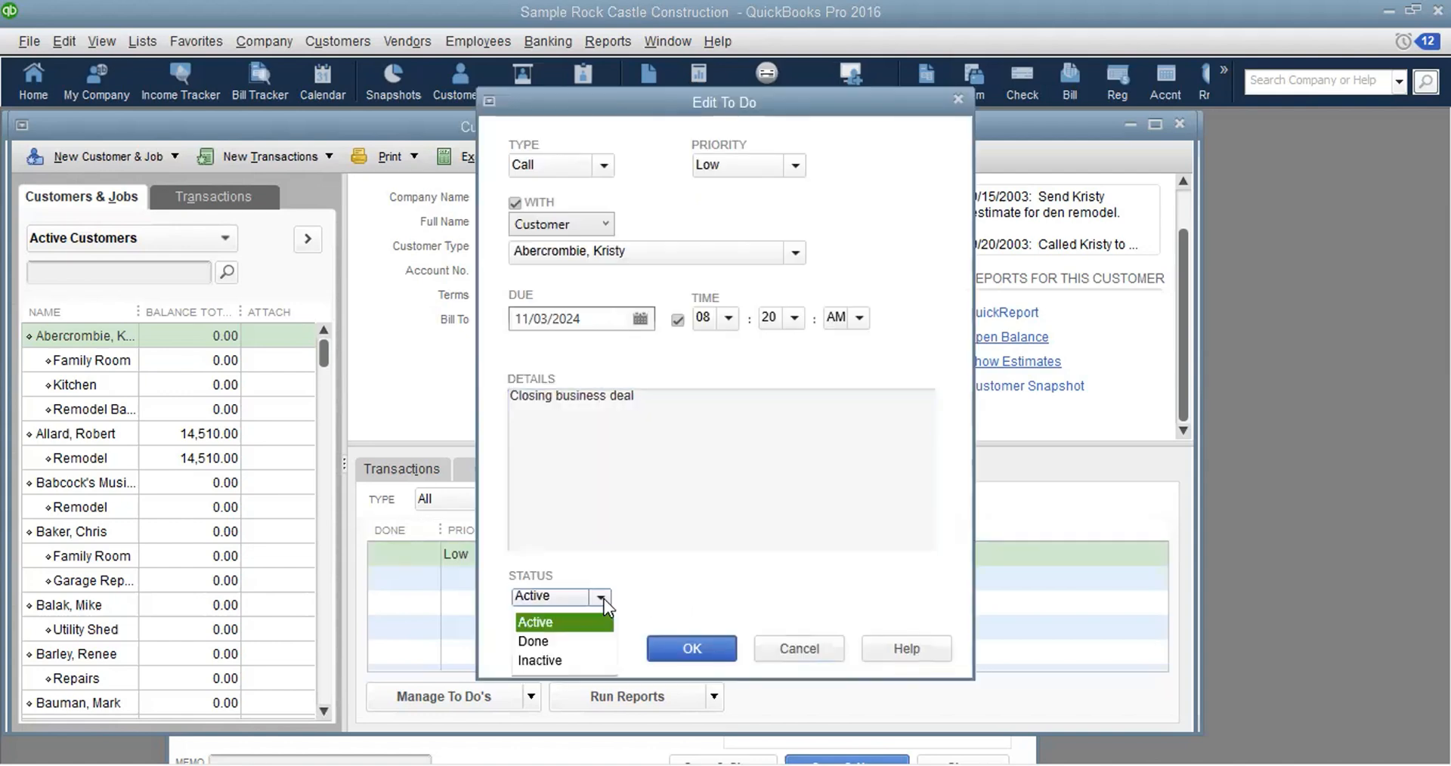
{"action": "left_click", "coordinate": [533, 641]}
{"action": "left_click", "coordinate": [691, 651]}
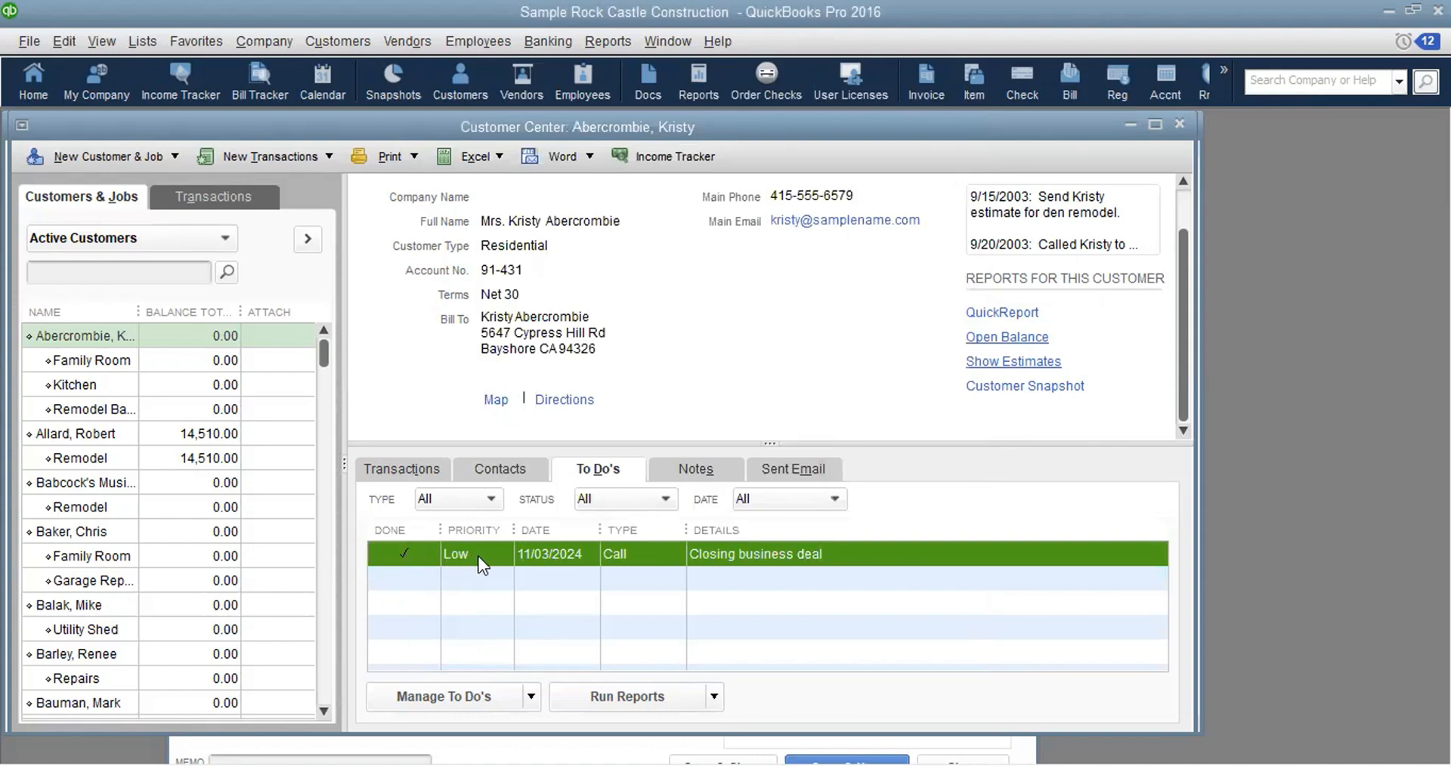
Filter the customer's to-dos by status Done and by Active, and restore the status filter to All
{"action": "left_click", "coordinate": [665, 498]}
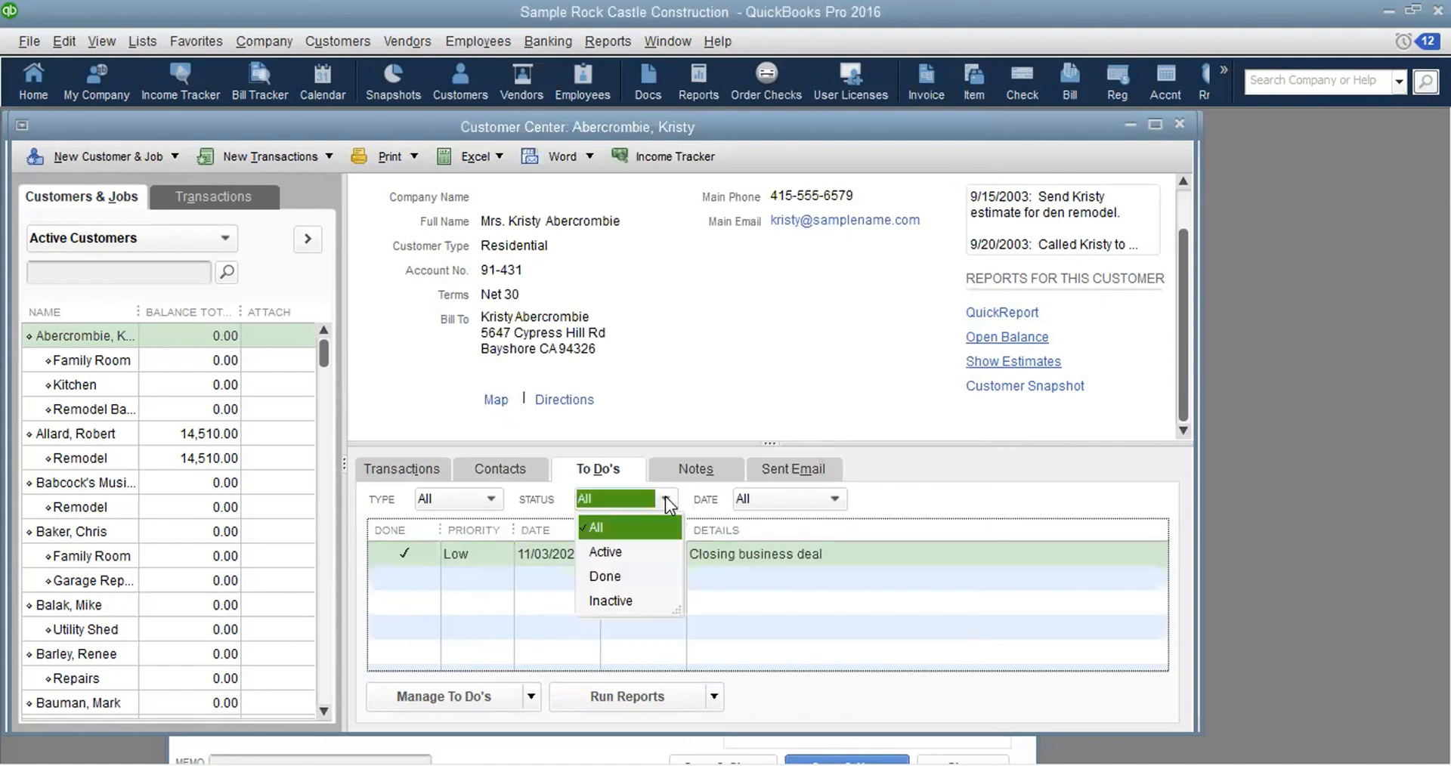
{"action": "left_click", "coordinate": [604, 576]}
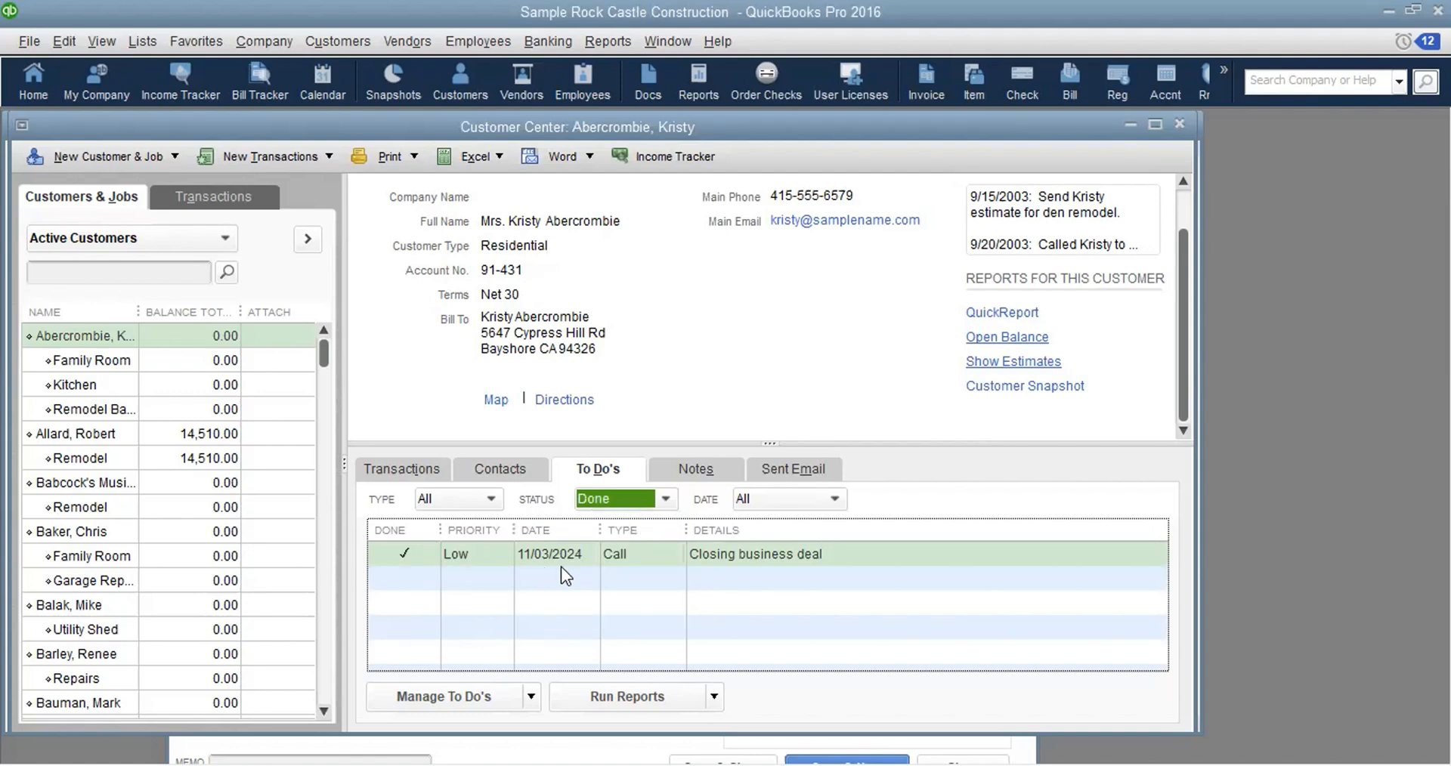
{"action": "left_click", "coordinate": [665, 500]}
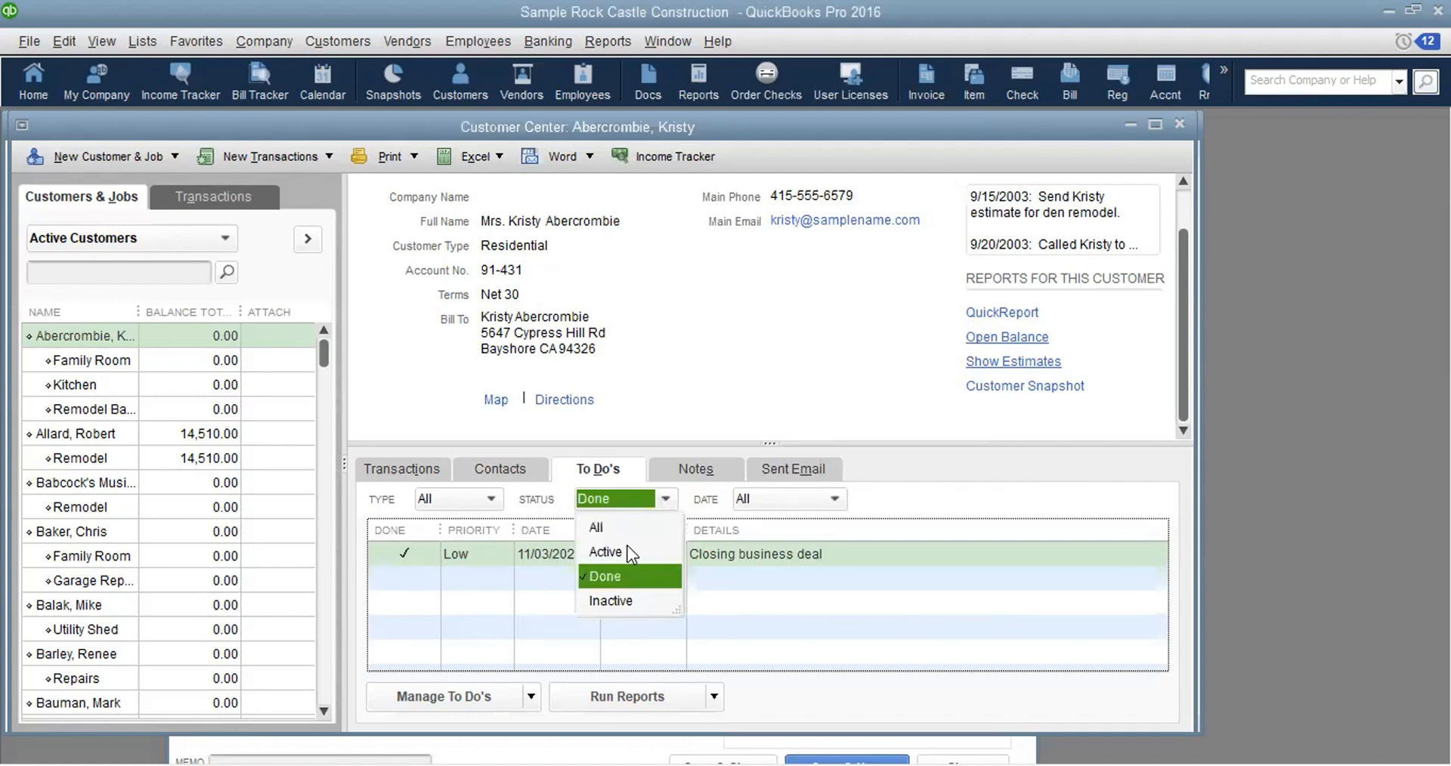
{"action": "left_click", "coordinate": [609, 552]}
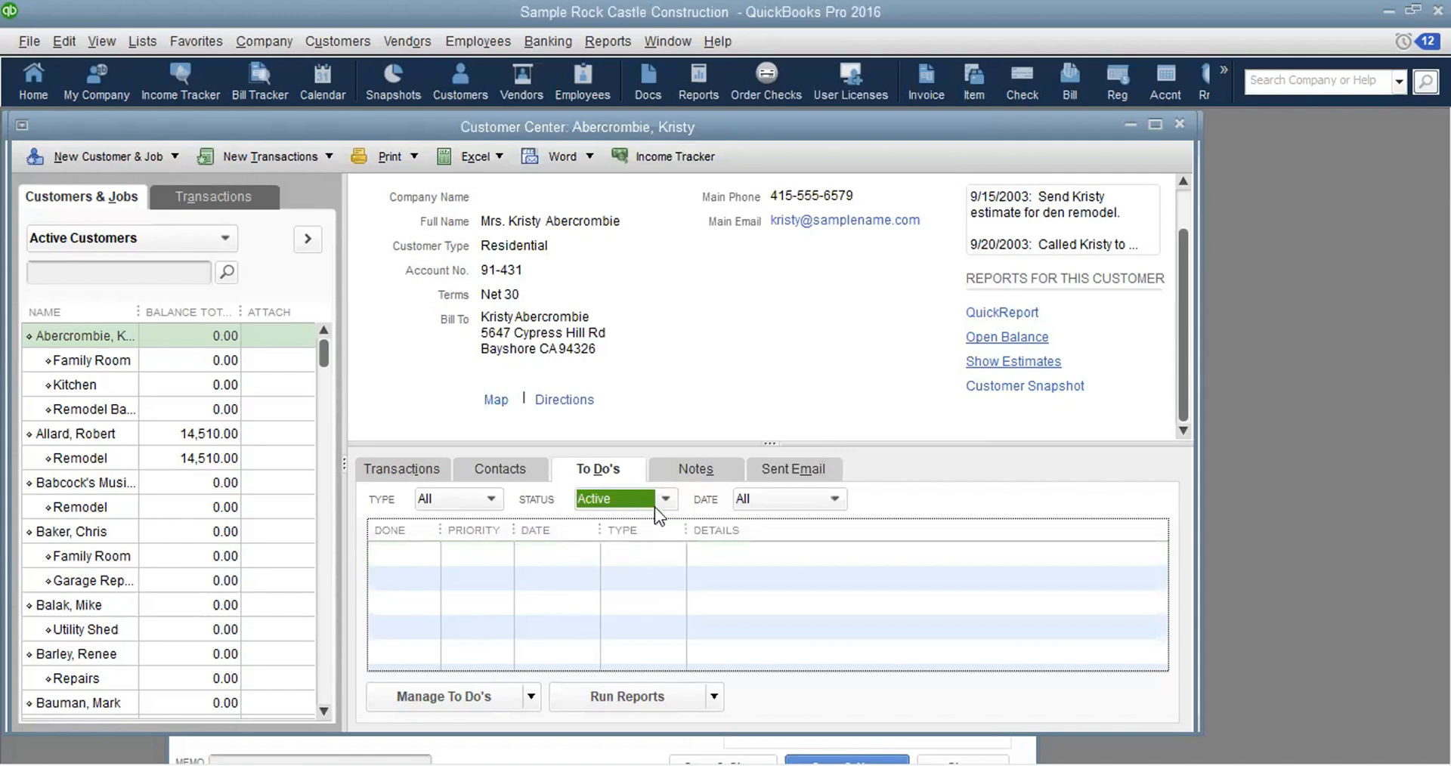
{"action": "left_click", "coordinate": [664, 499]}
{"action": "left_click", "coordinate": [597, 527]}
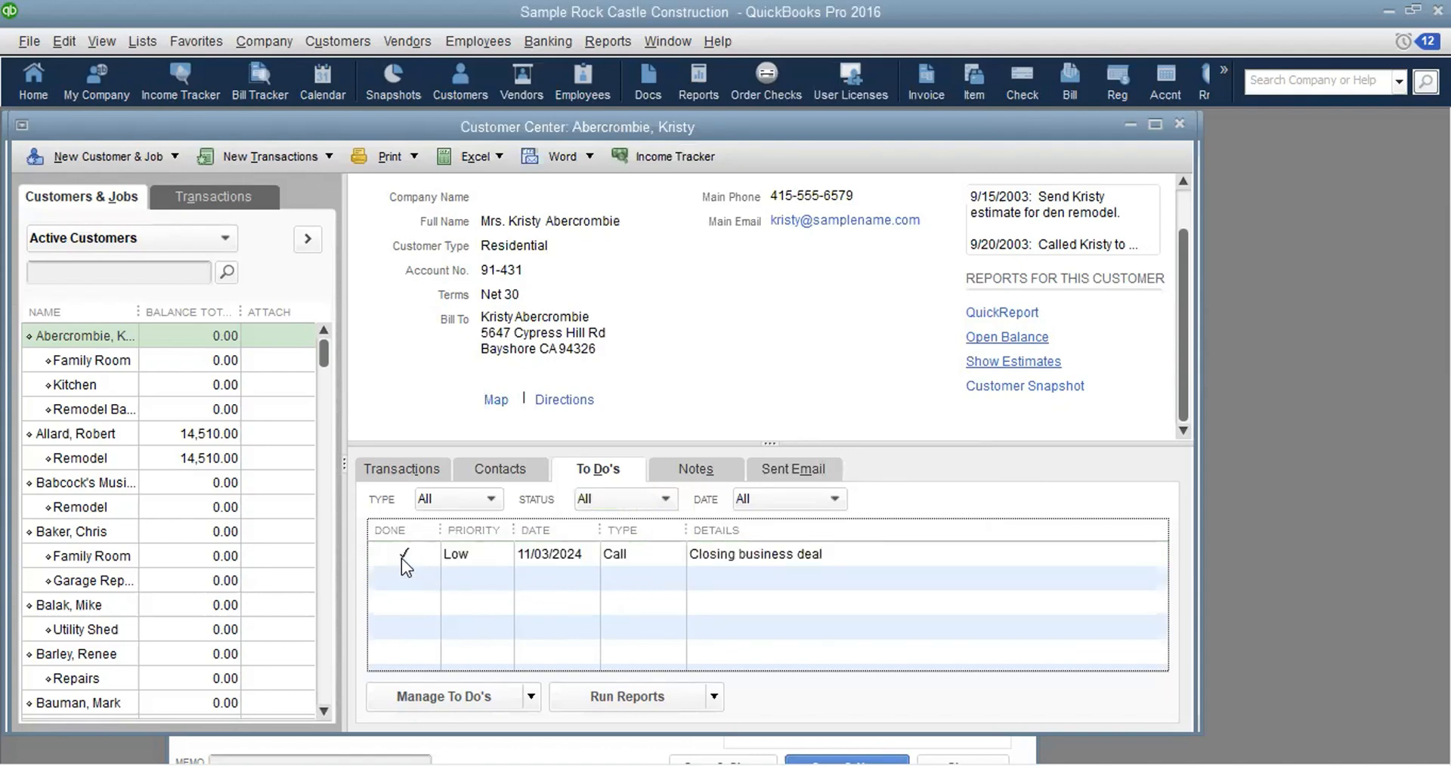
Reopen the "Closing business deal" to-do, change its status so it is not marked done, and save it
{"action": "double_click", "coordinate": [433, 556]}
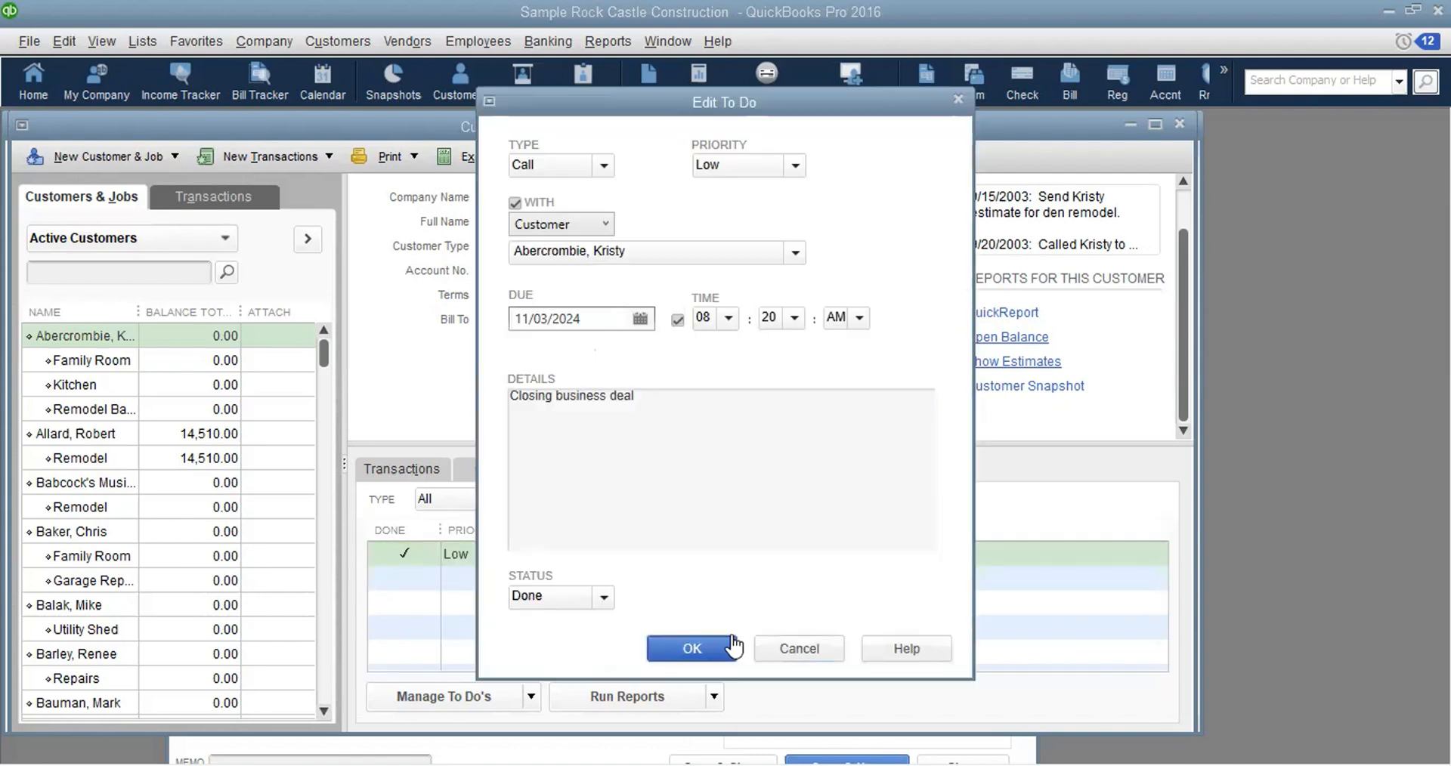
{"action": "left_click", "coordinate": [599, 599]}
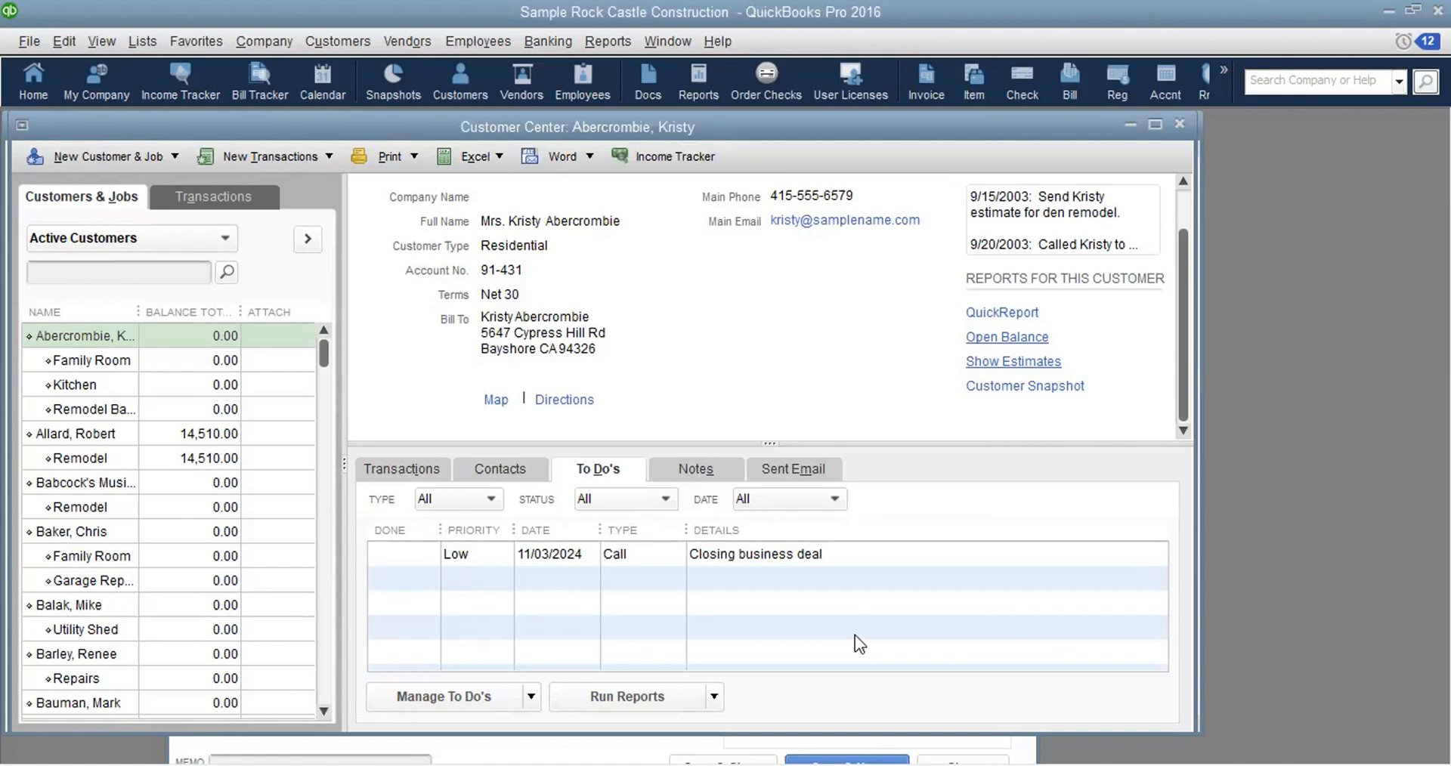
Show the customer's notes and read the pinned note in the customer information
{"action": "left_click", "coordinate": [699, 472]}
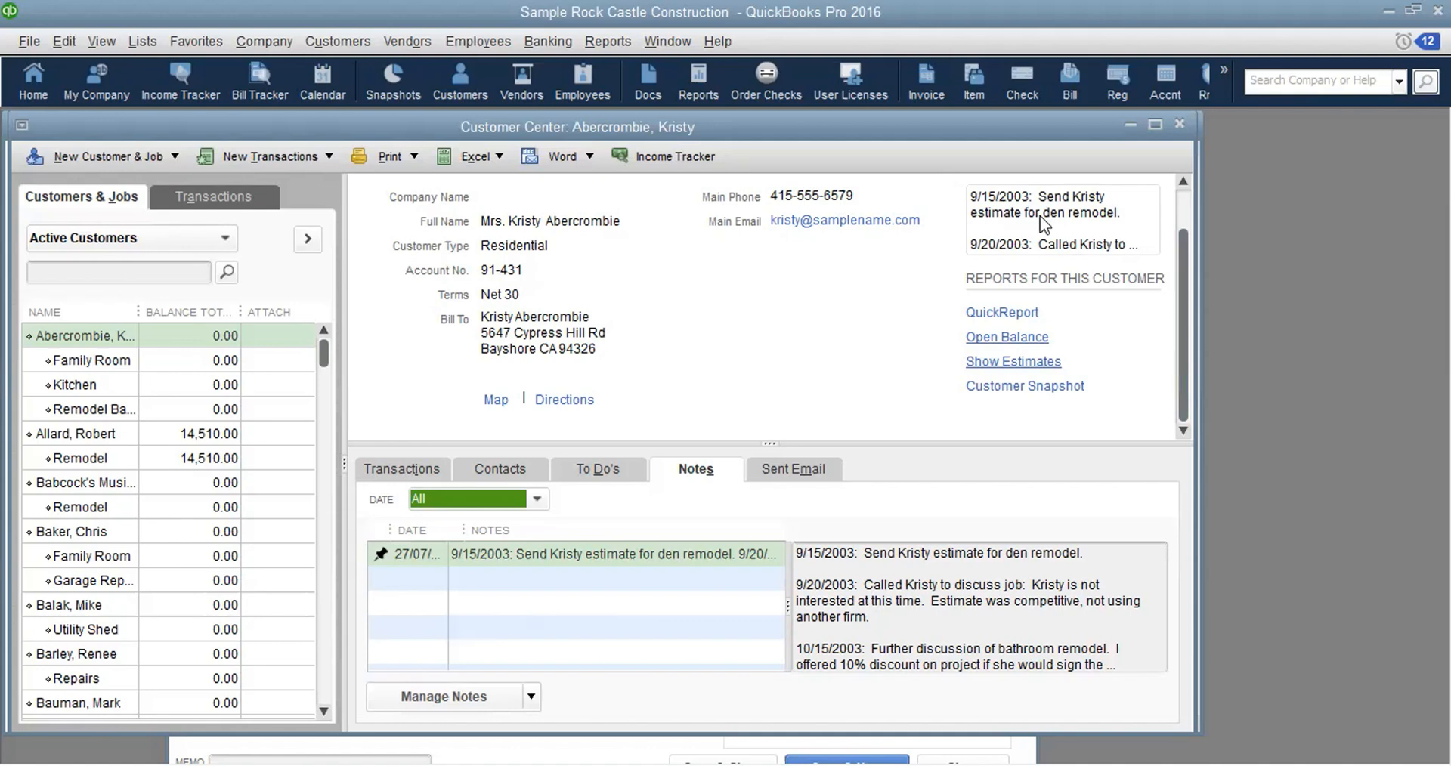
{"action": "left_click", "coordinate": [1182, 183]}
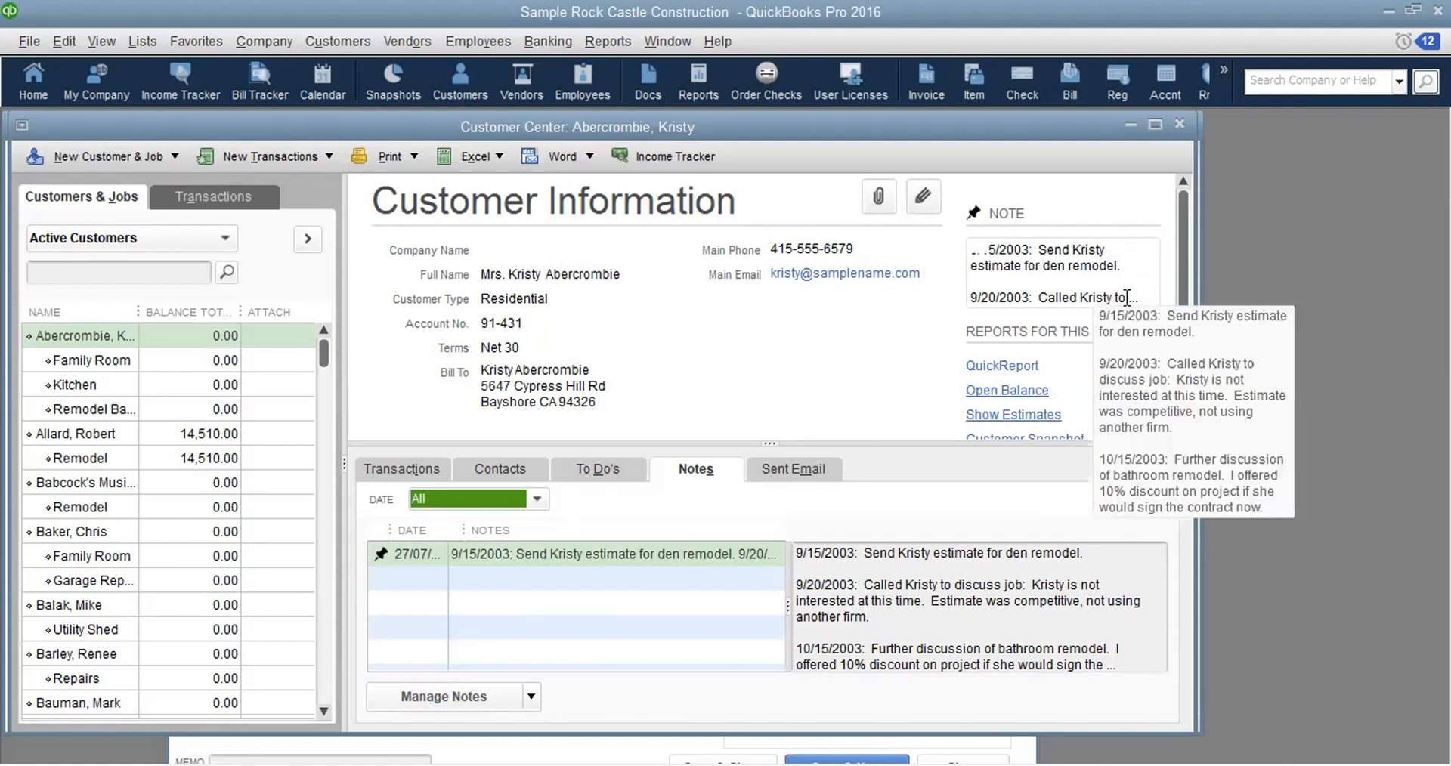
{"action": "left_click_drag", "start_coordinate": [1139, 298], "coordinate": [1130, 500]}
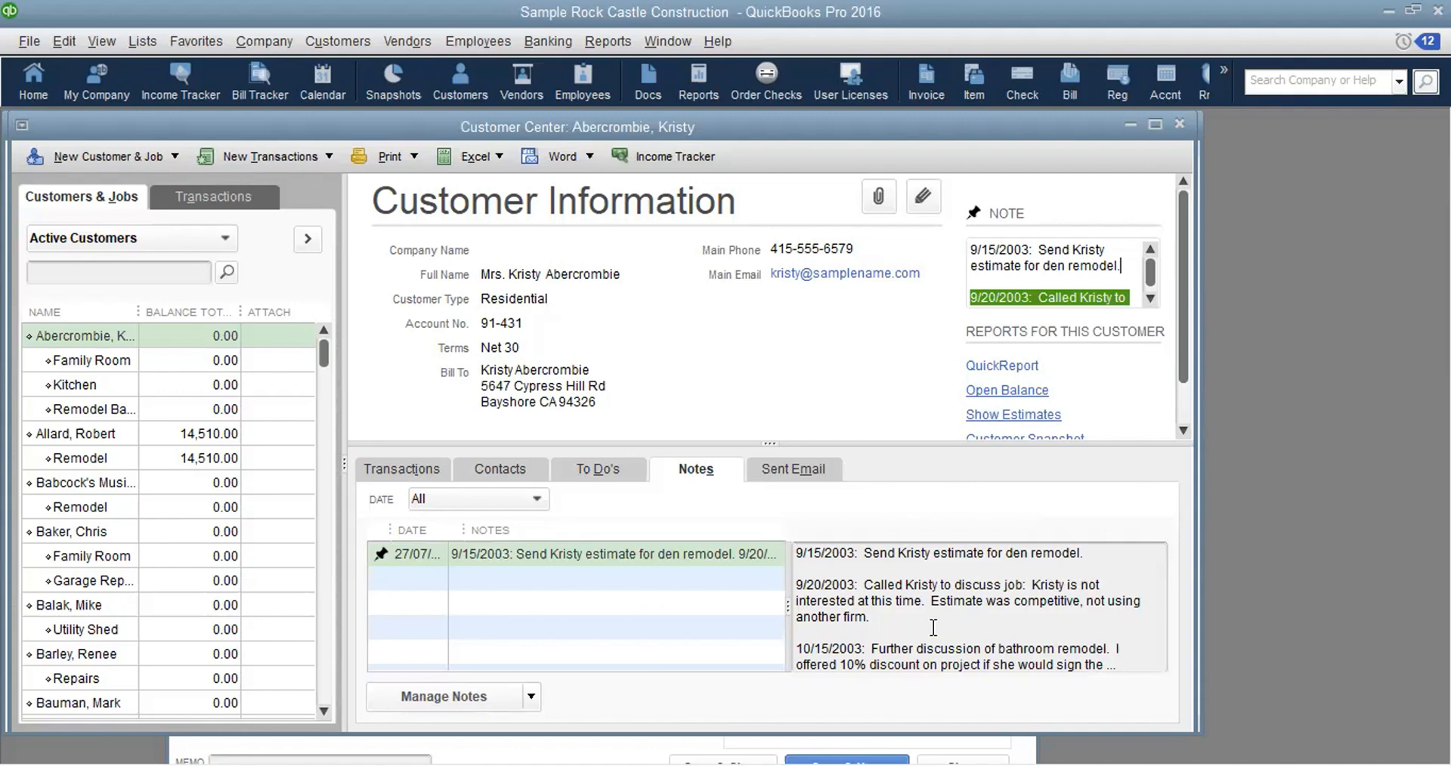
Start a new note for the customer, insert a date/time stamp, and cancel without saving
{"action": "left_click", "coordinate": [532, 697]}
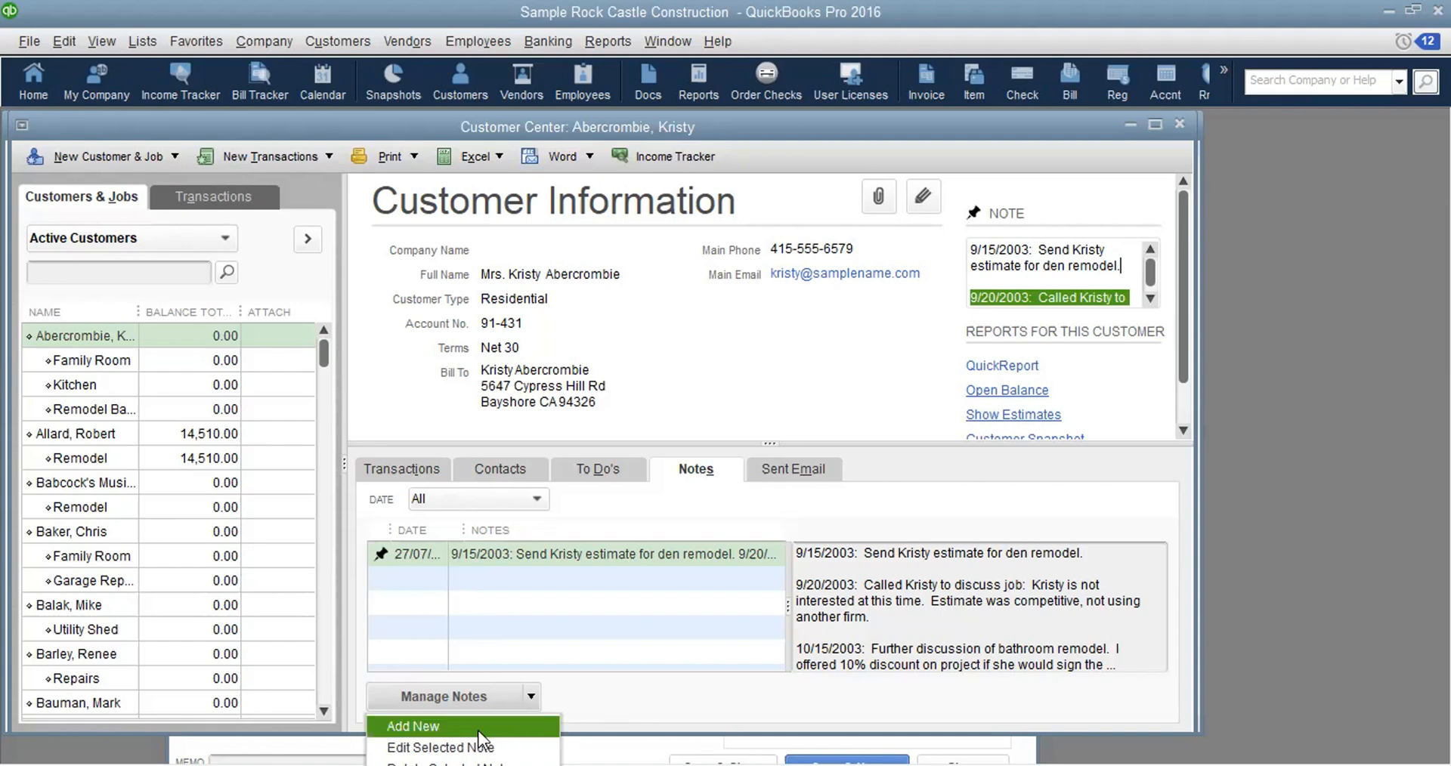
{"action": "left_click", "coordinate": [420, 727]}
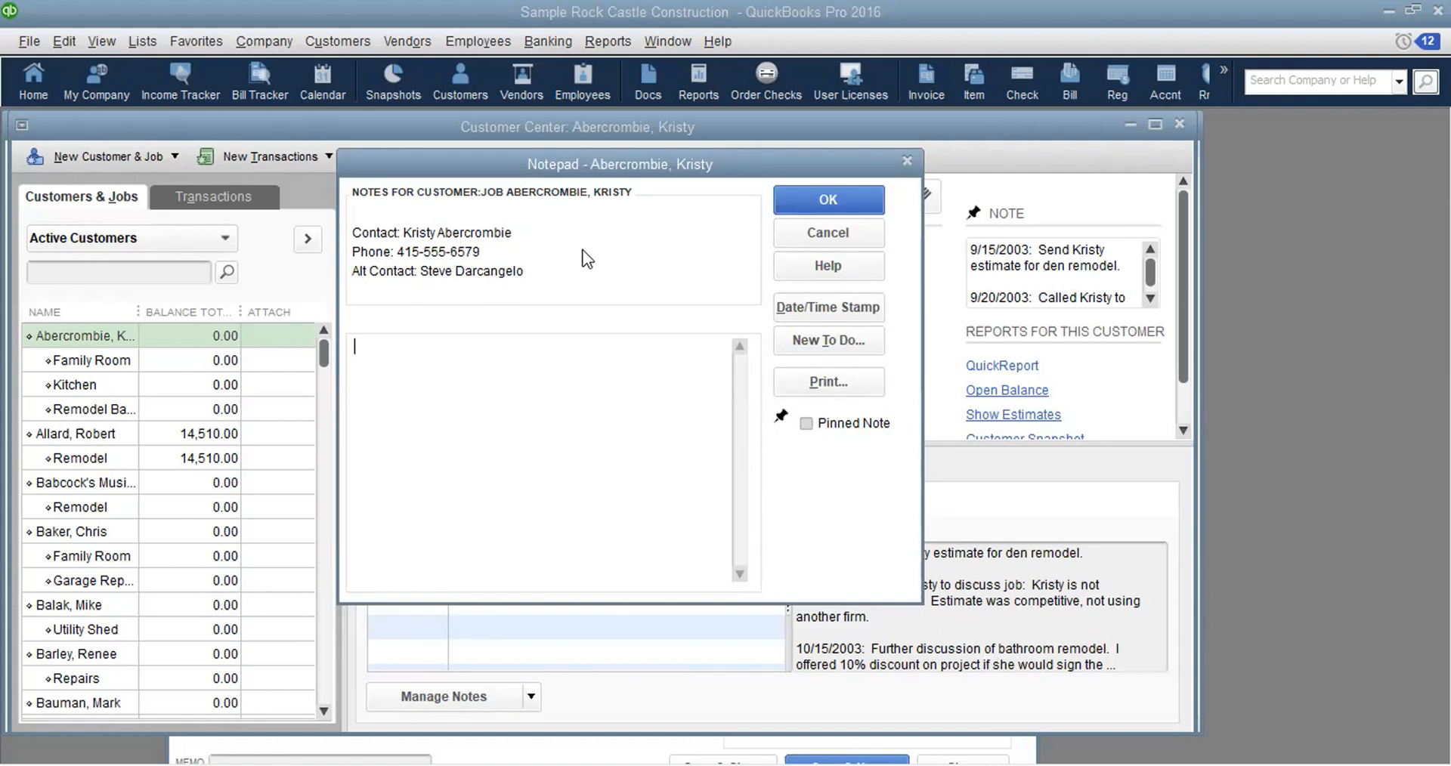
{"action": "left_click", "coordinate": [836, 239]}
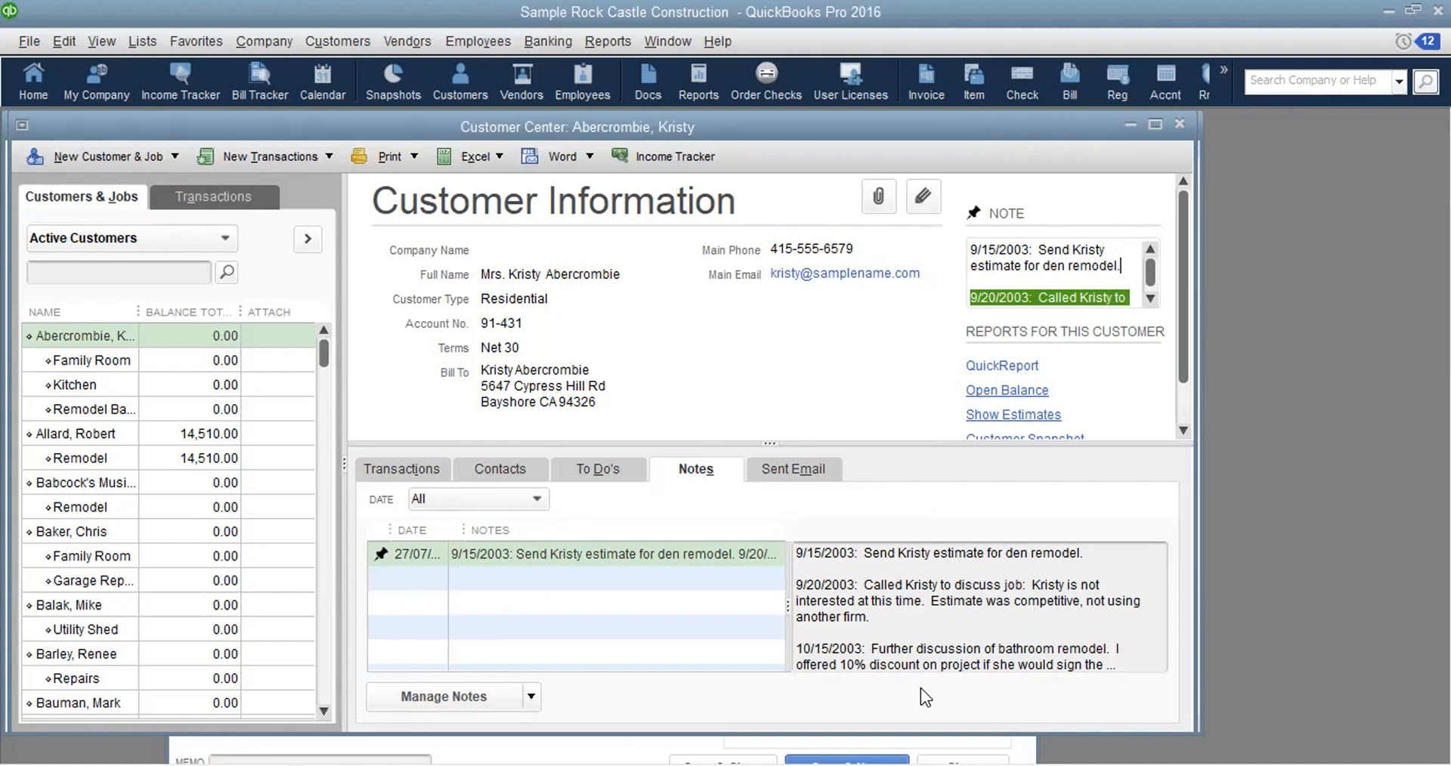
{"action": "left_click", "coordinate": [531, 697]}
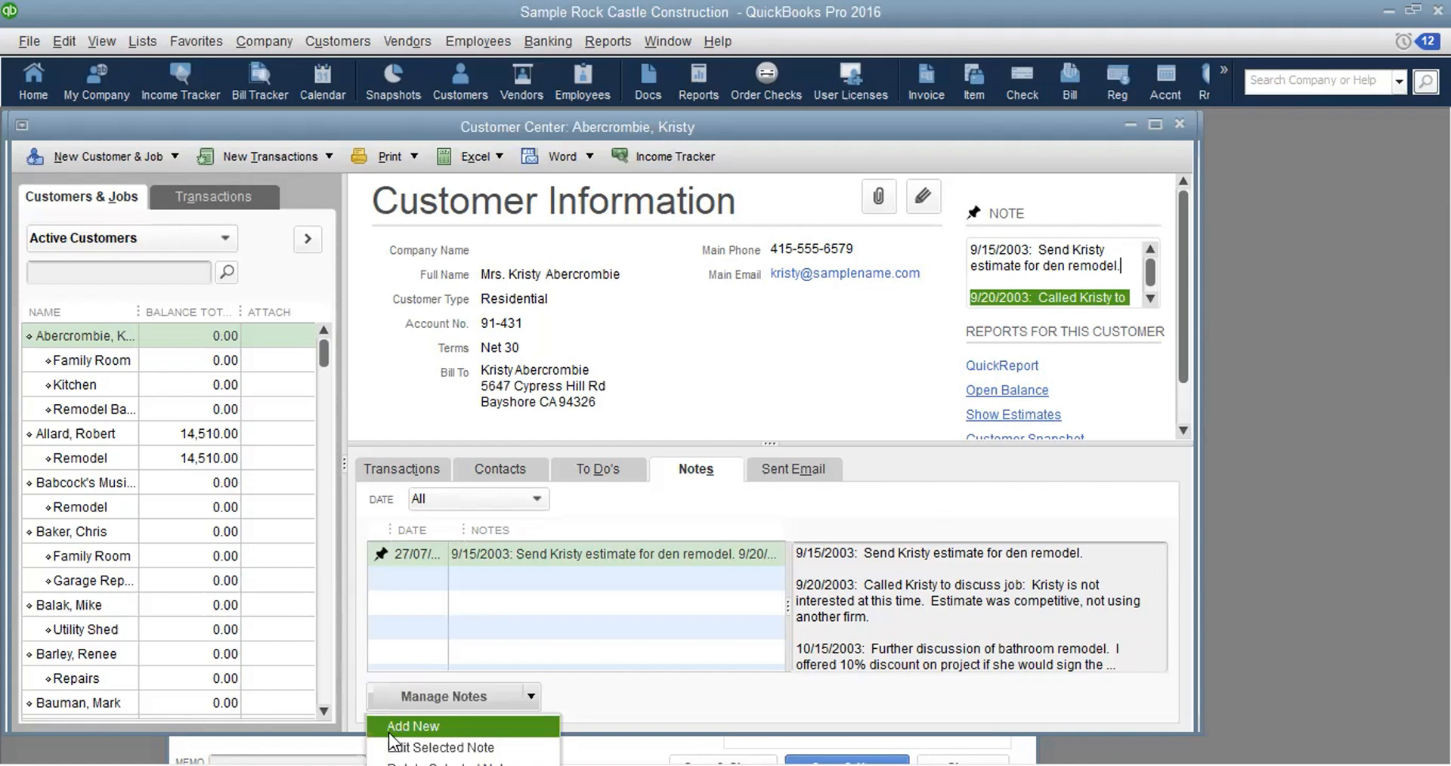
{"action": "left_click", "coordinate": [392, 730]}
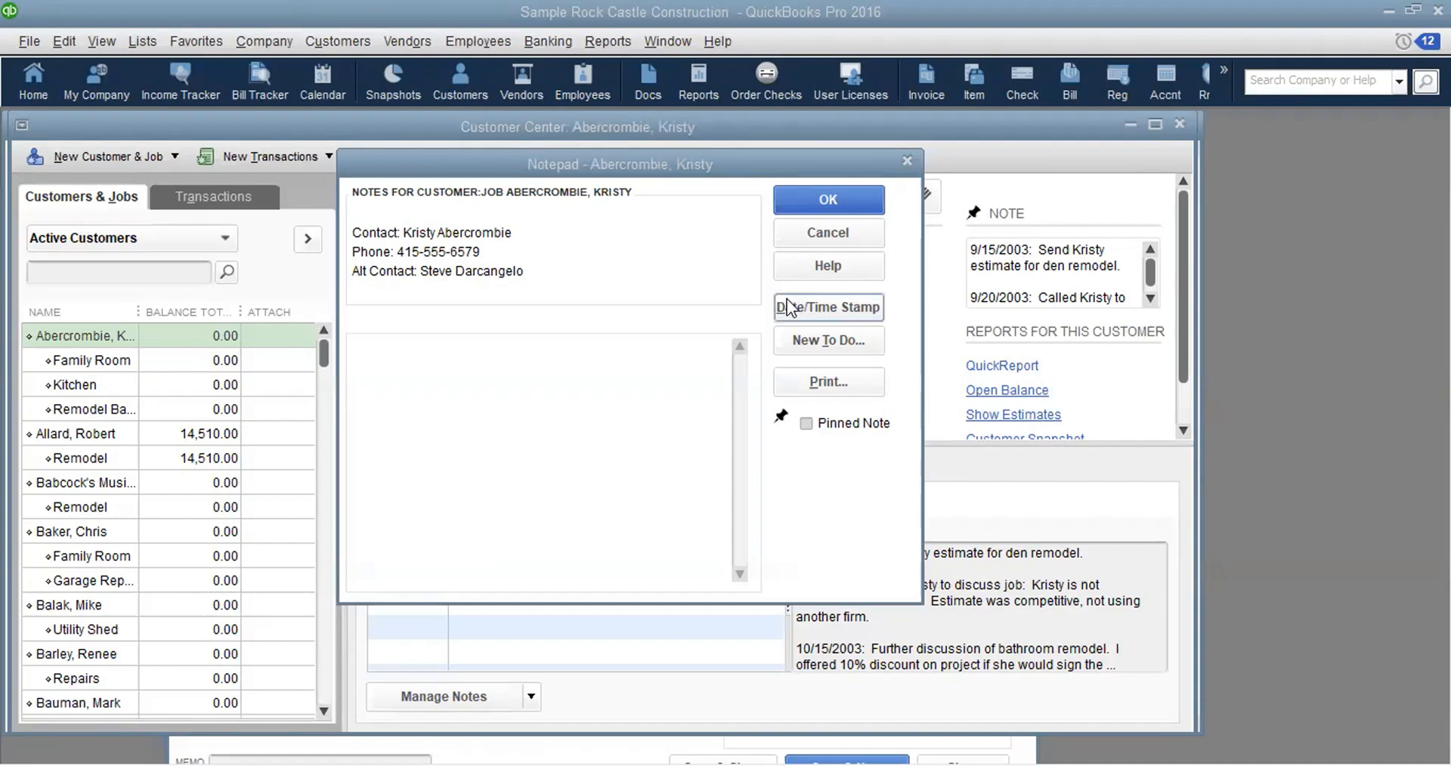
{"action": "left_click", "coordinate": [858, 306]}
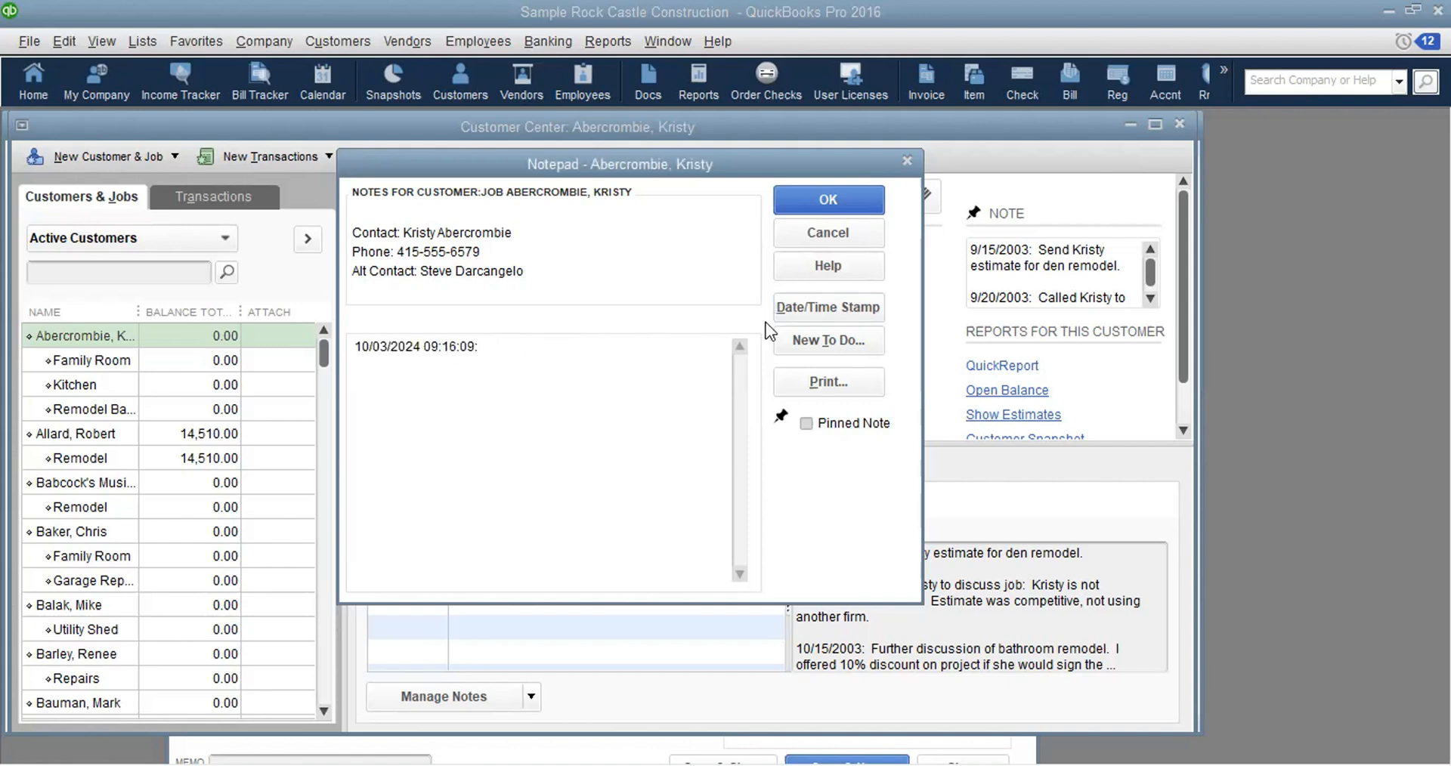
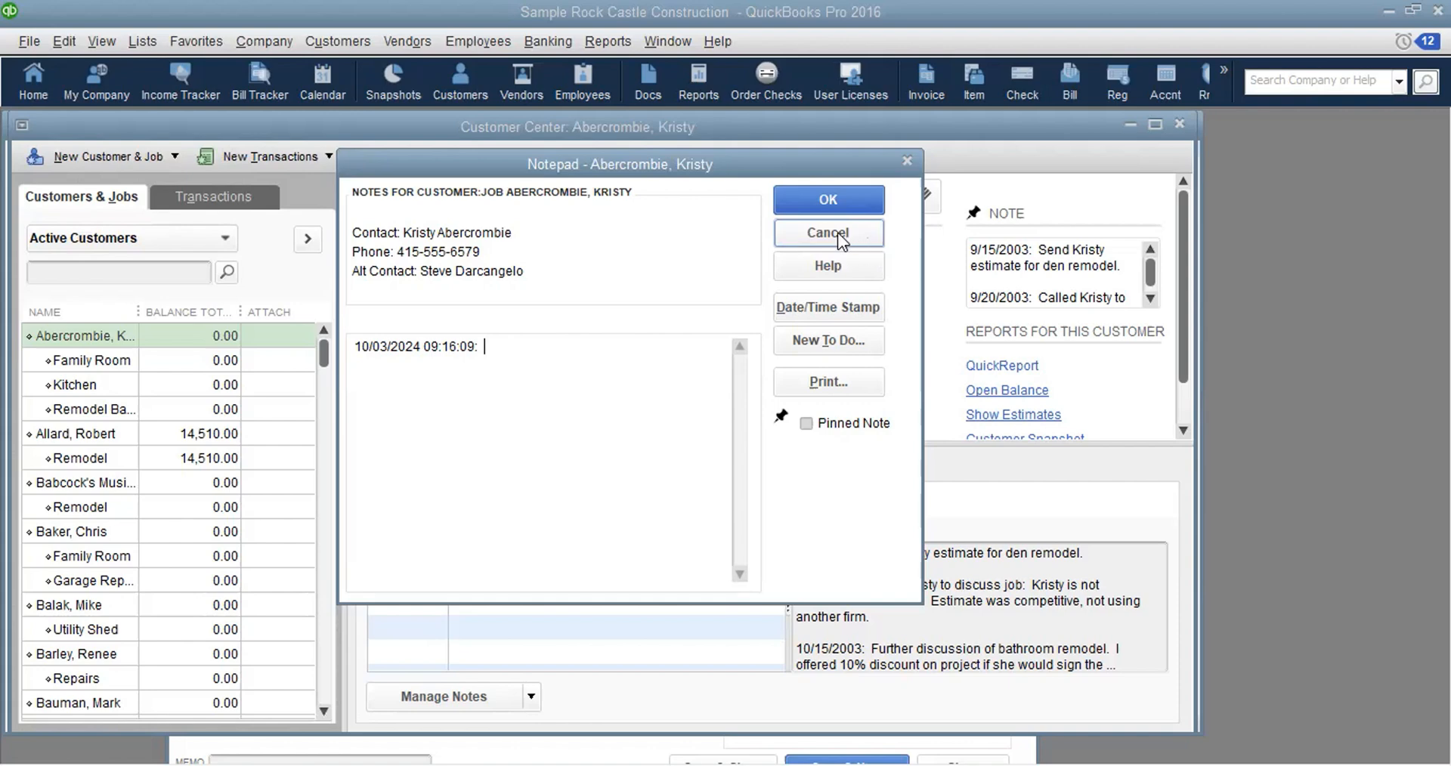
{"action": "left_click", "coordinate": [837, 233]}
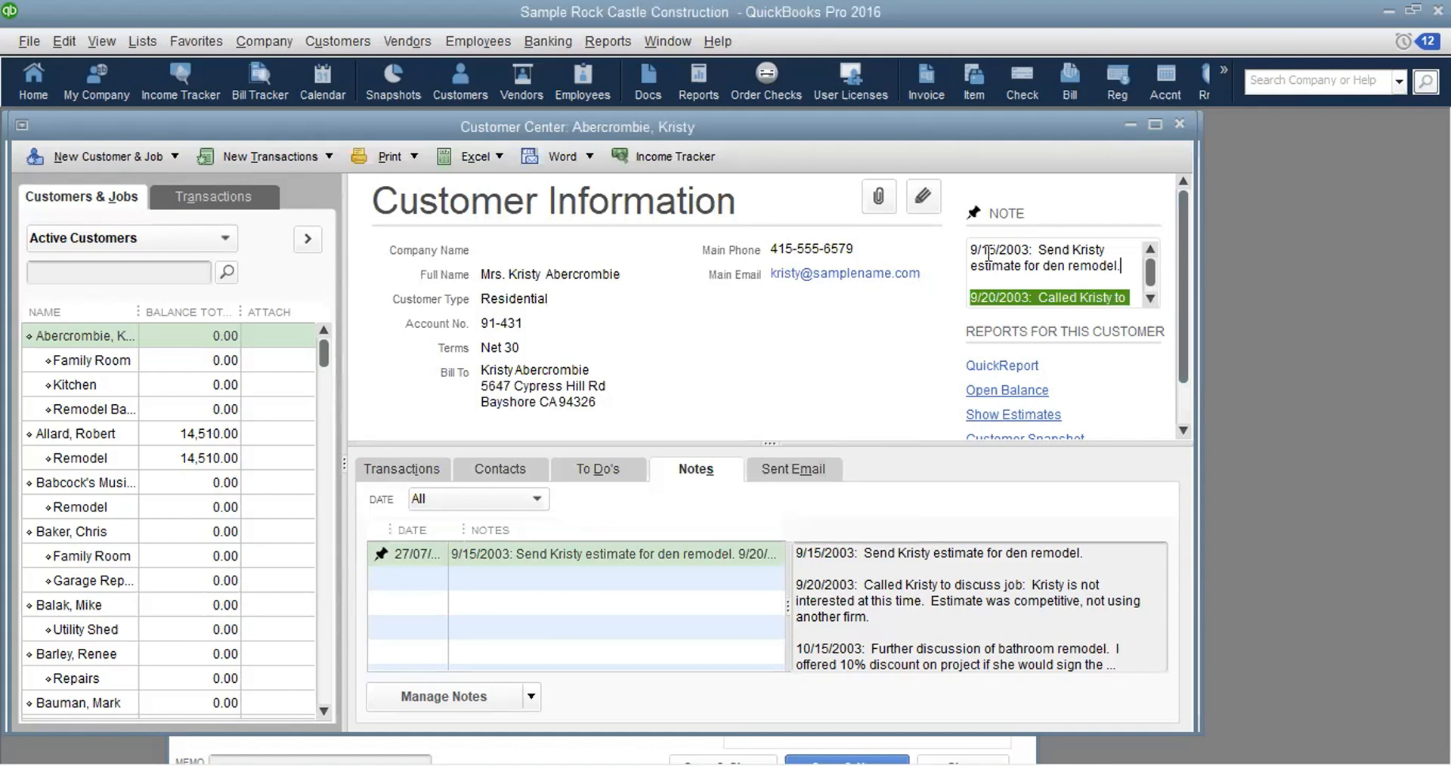
Show the customer's sent email records and examine the options for managing them
{"action": "mouse_move", "coordinate": [1022, 283]}
{"action": "left_click", "coordinate": [792, 471]}
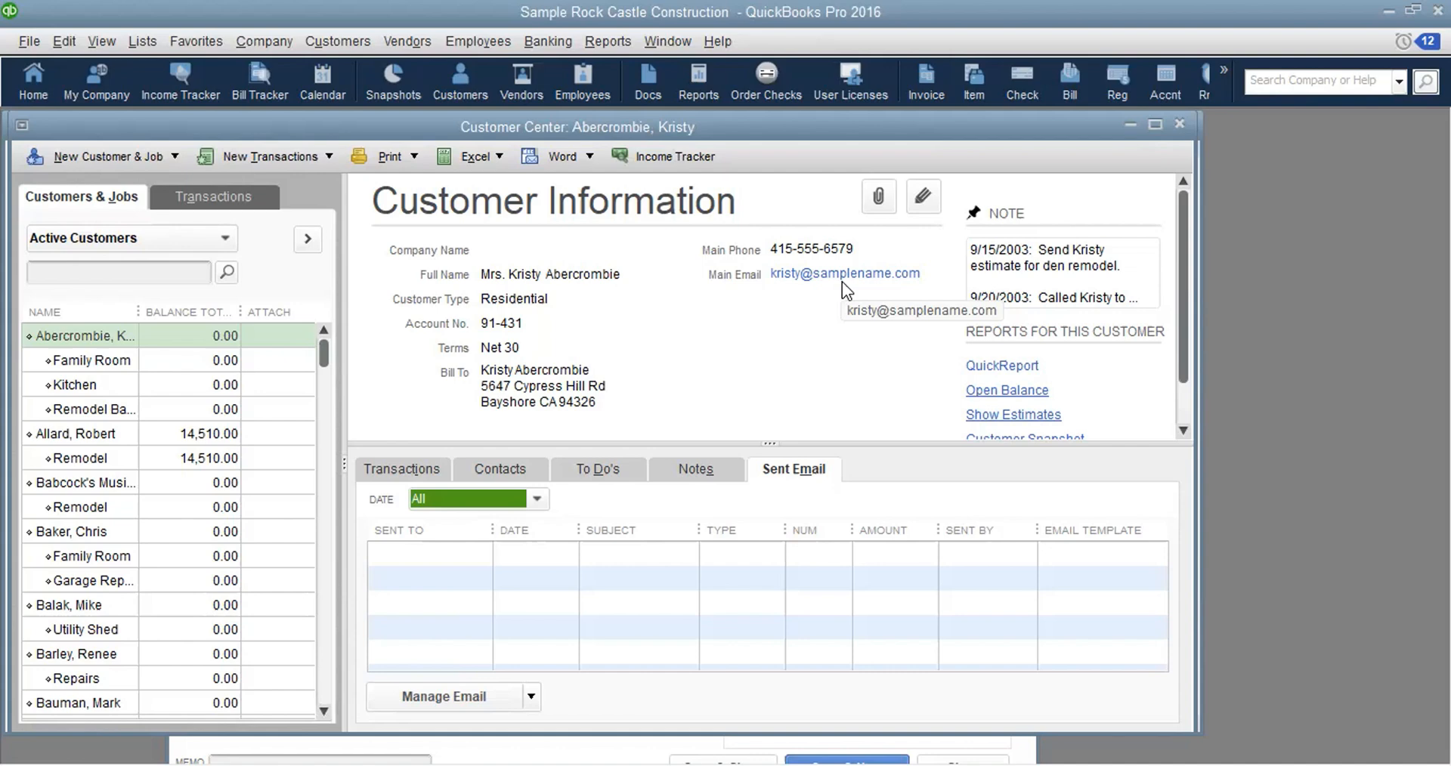
{"action": "left_click", "coordinate": [531, 697]}
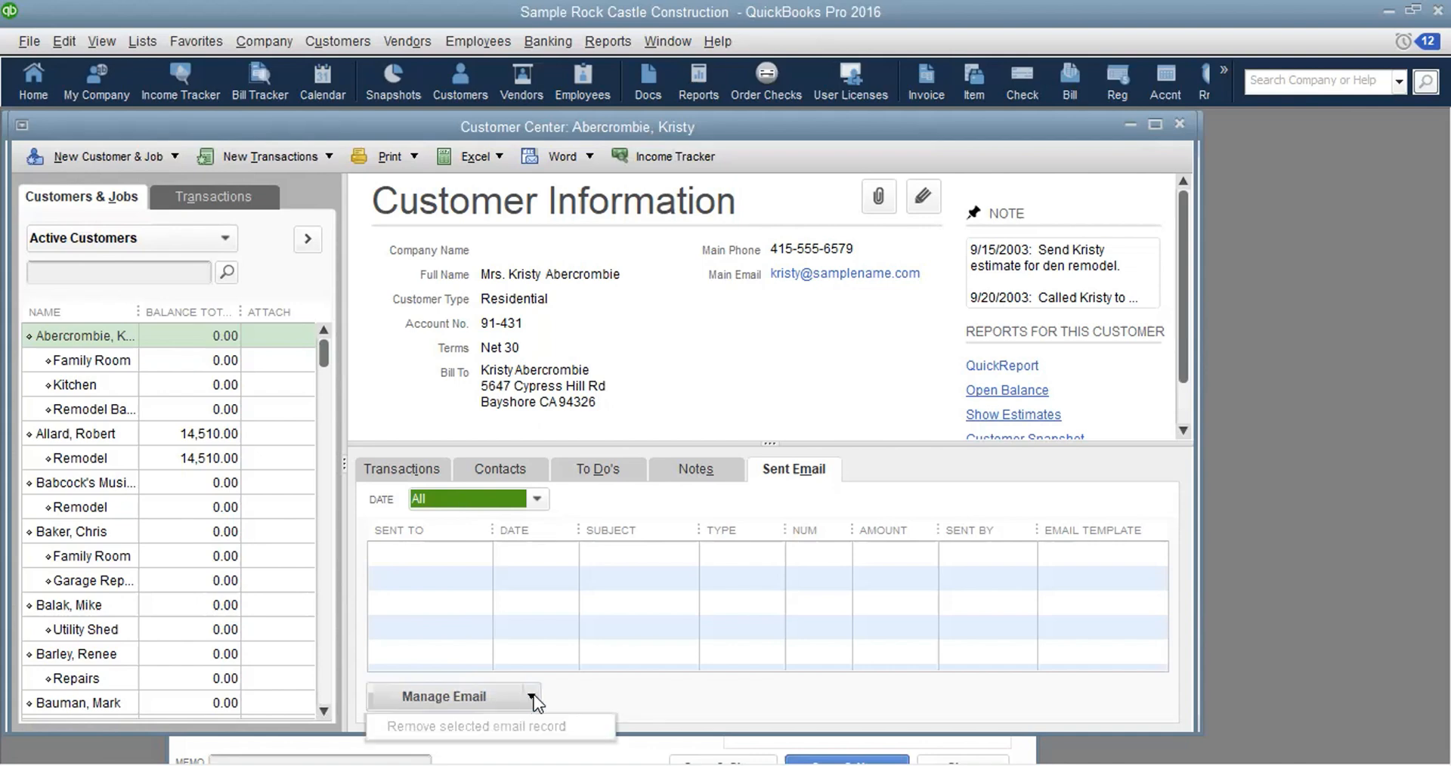
{"action": "left_click", "coordinate": [533, 696]}
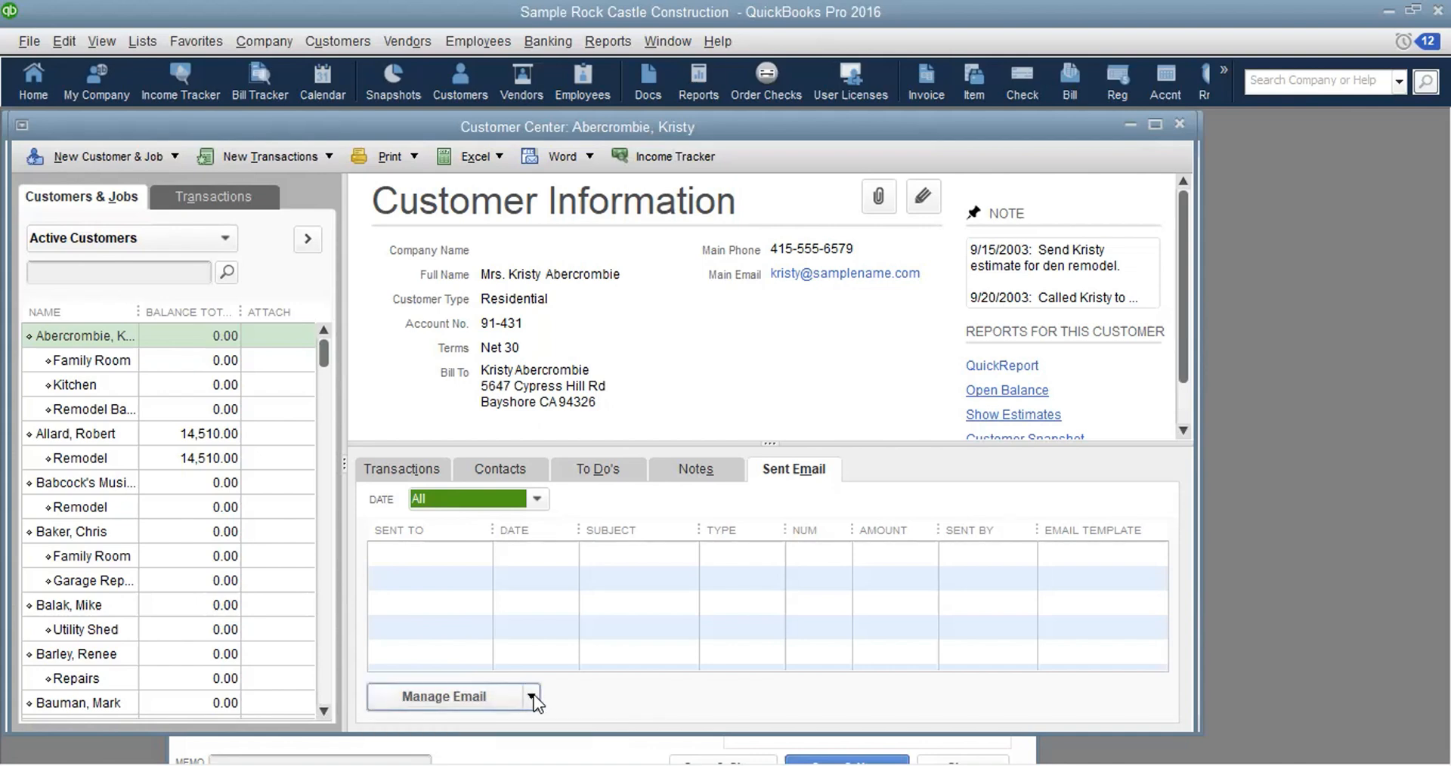
{"action": "left_click", "coordinate": [533, 696]}
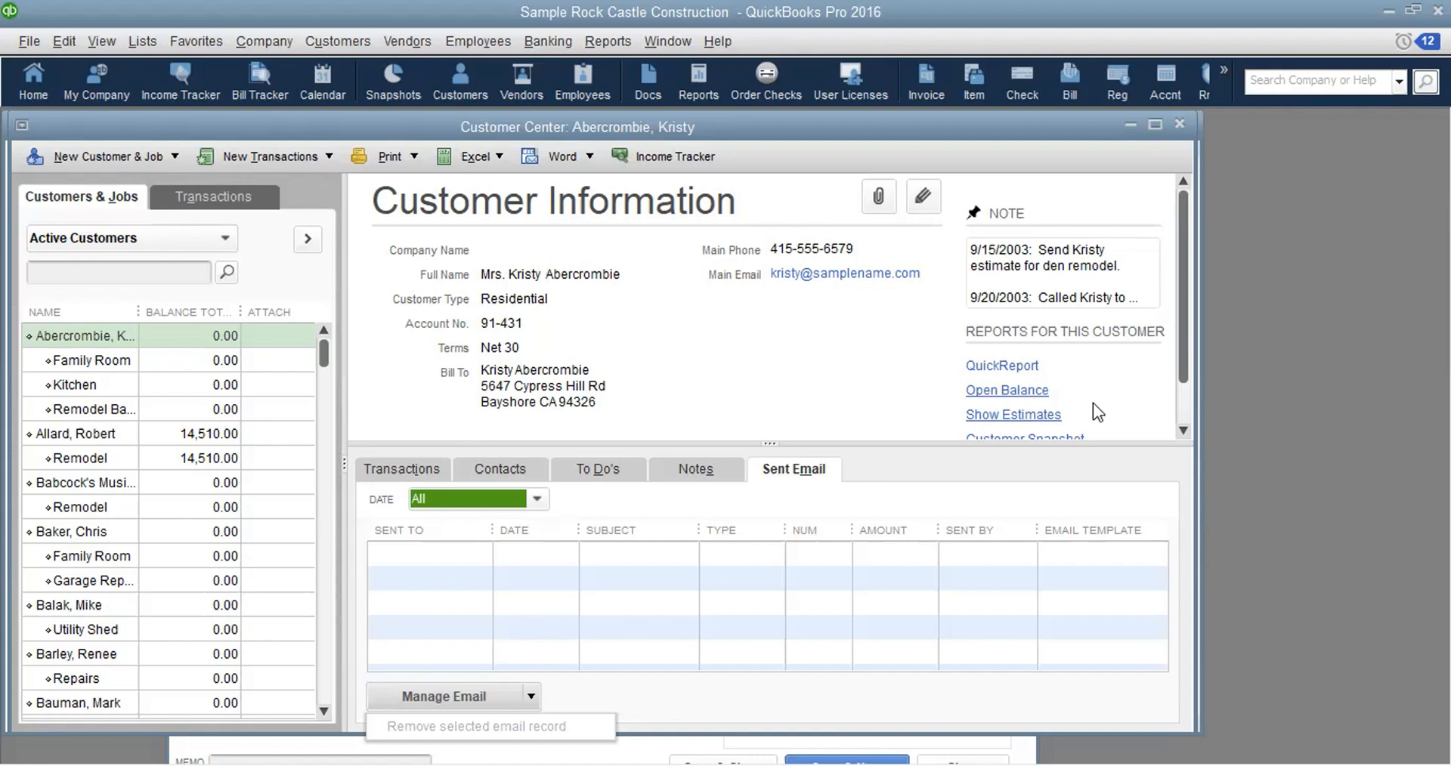
Switch the Customer Center from the customer list to the transaction lists, showing all estimates
{"action": "left_click", "coordinate": [1183, 430]}
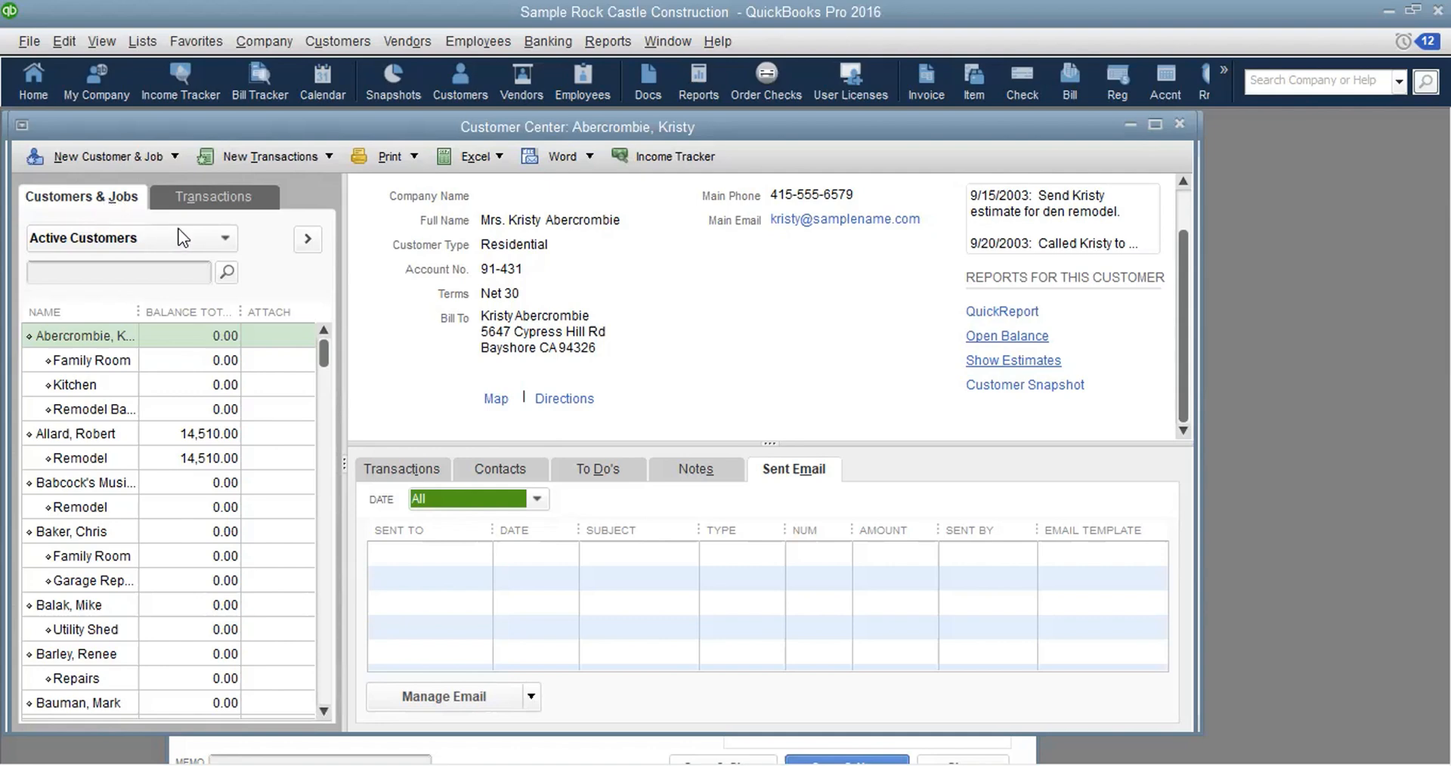
{"action": "left_click", "coordinate": [223, 193]}
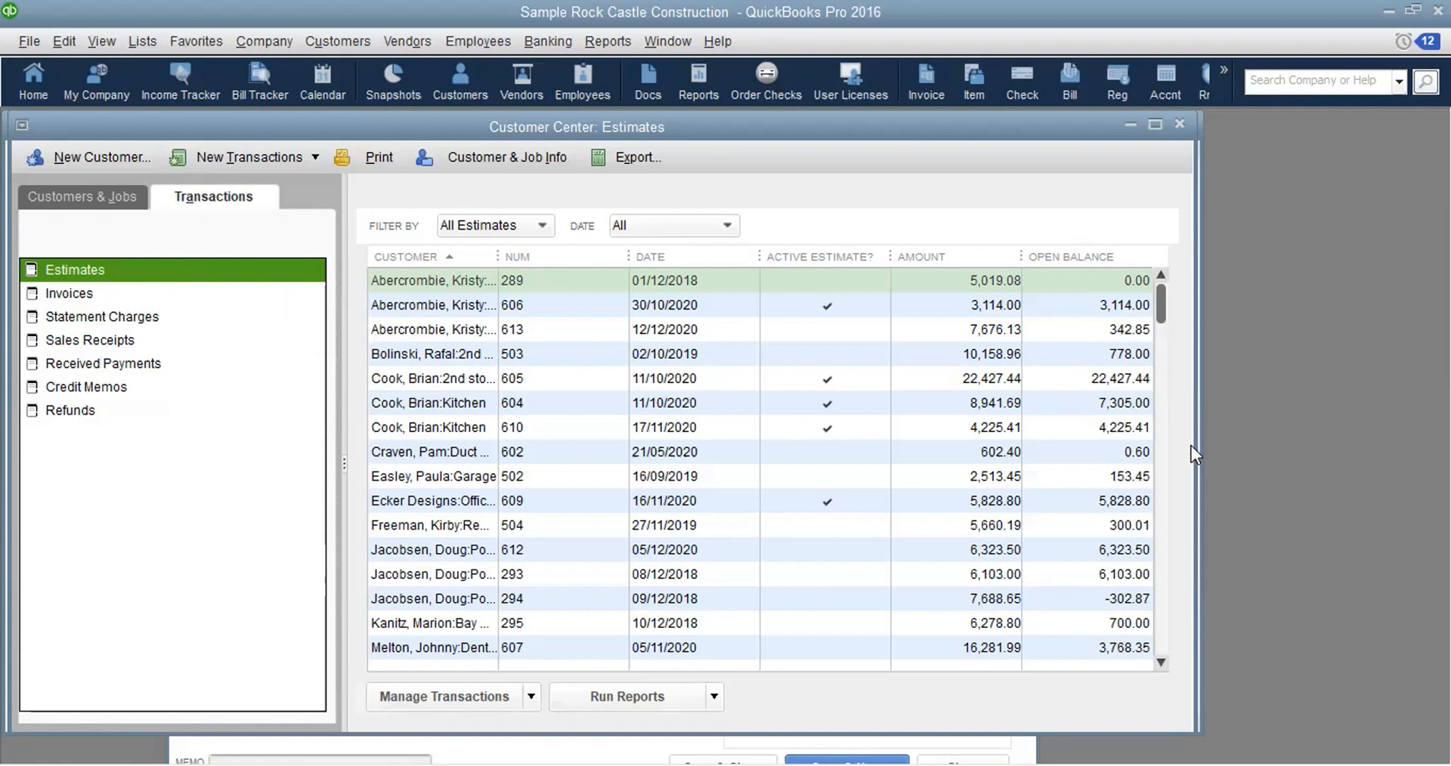
Check the options for managing transactions and filter the estimates list to Open Estimates with the date range at All
{"action": "left_click", "coordinate": [531, 697]}
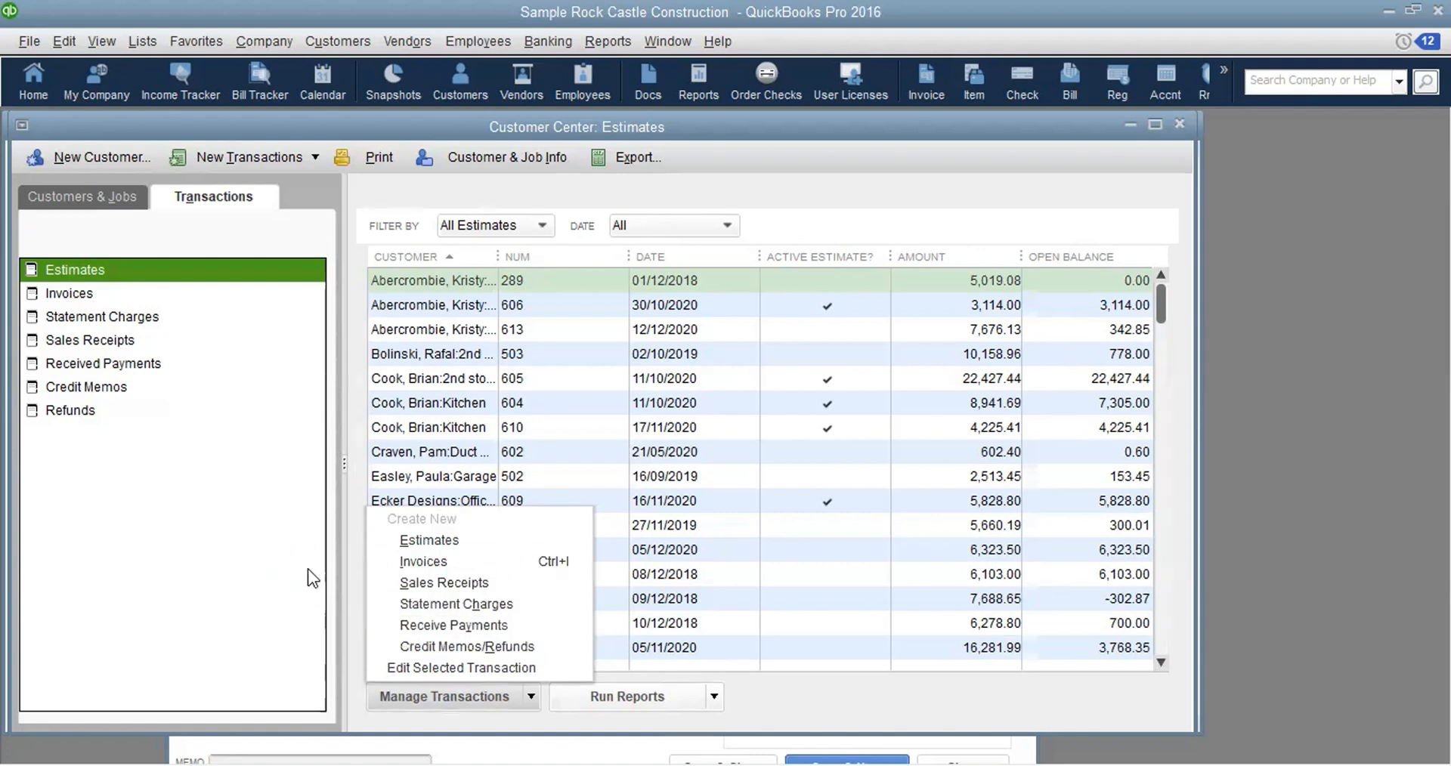
{"action": "left_click", "coordinate": [897, 669]}
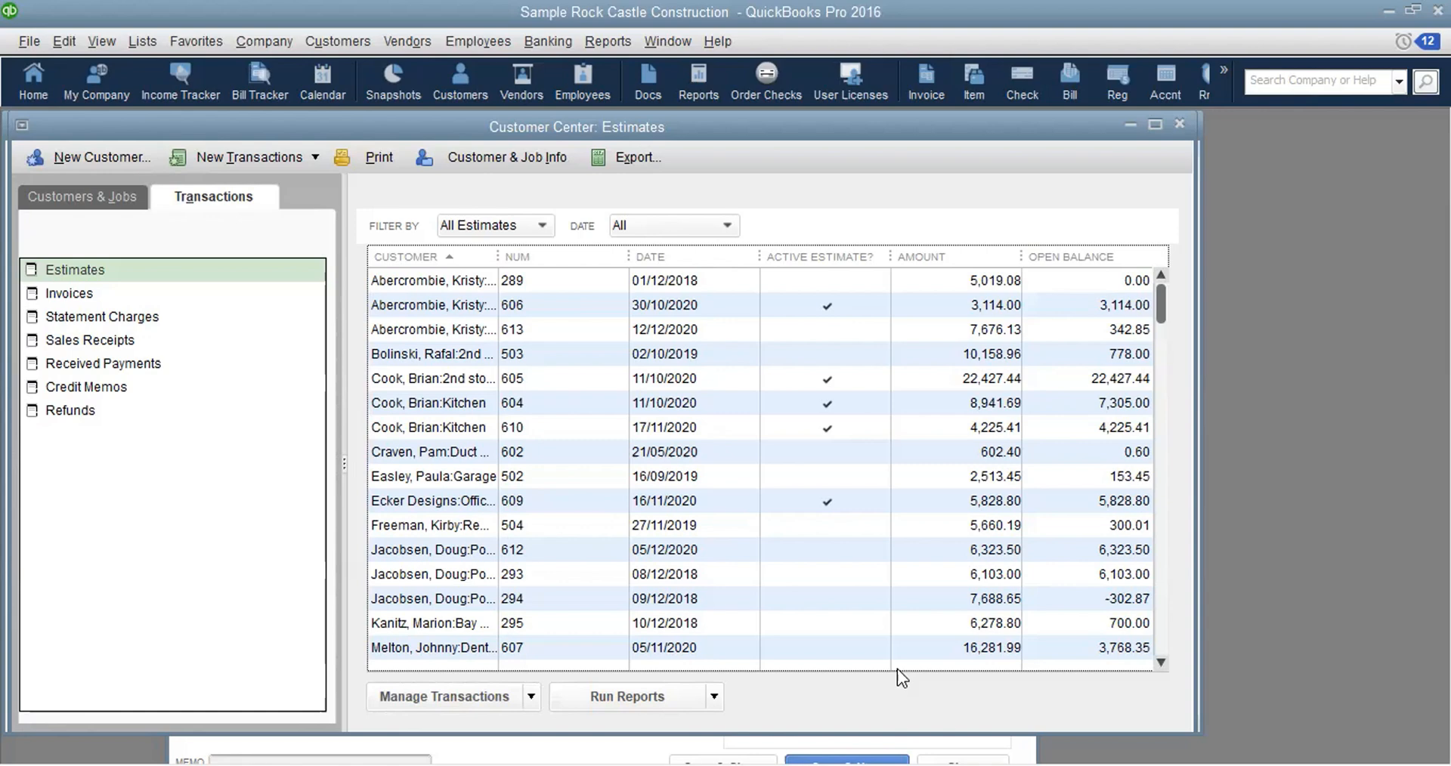
{"action": "left_click", "coordinate": [541, 225]}
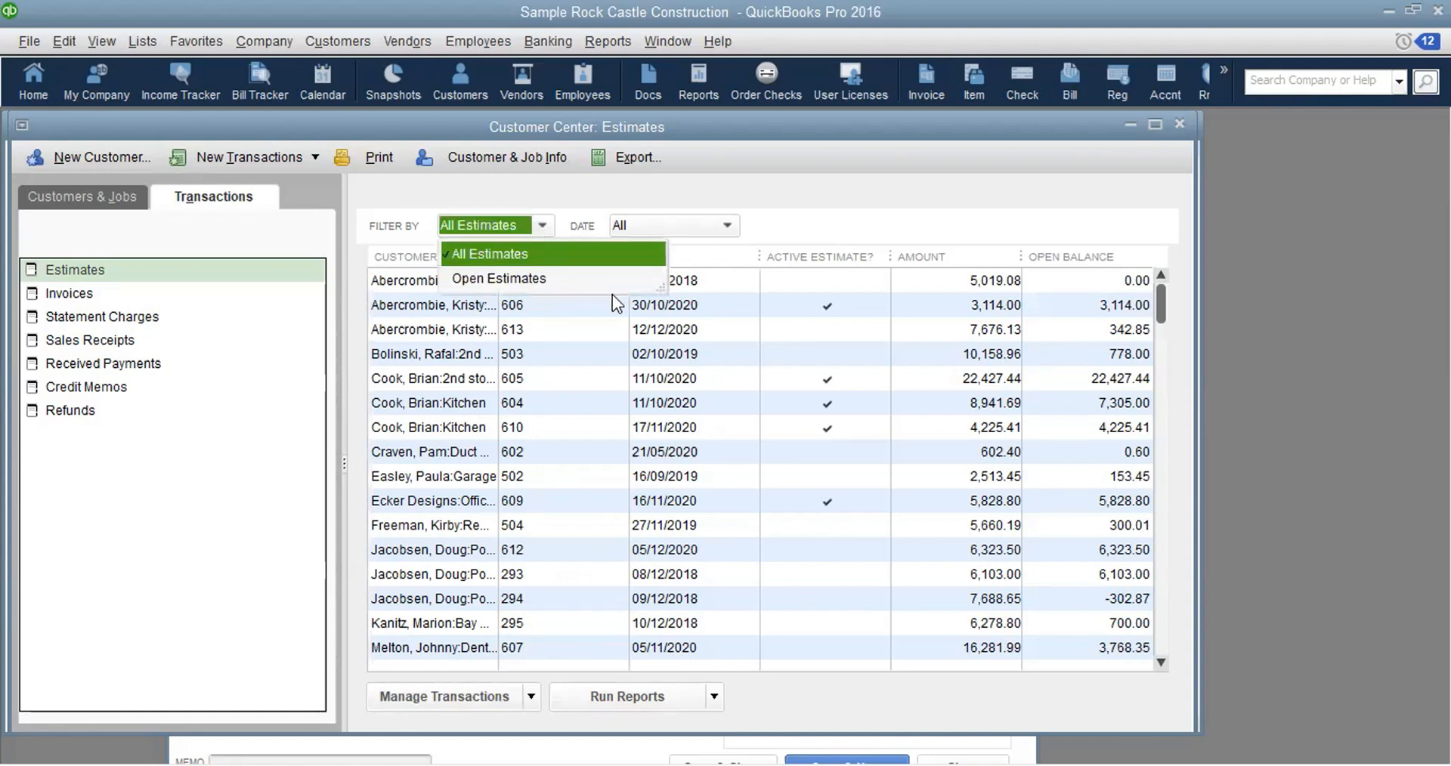
{"action": "left_click", "coordinate": [525, 279]}
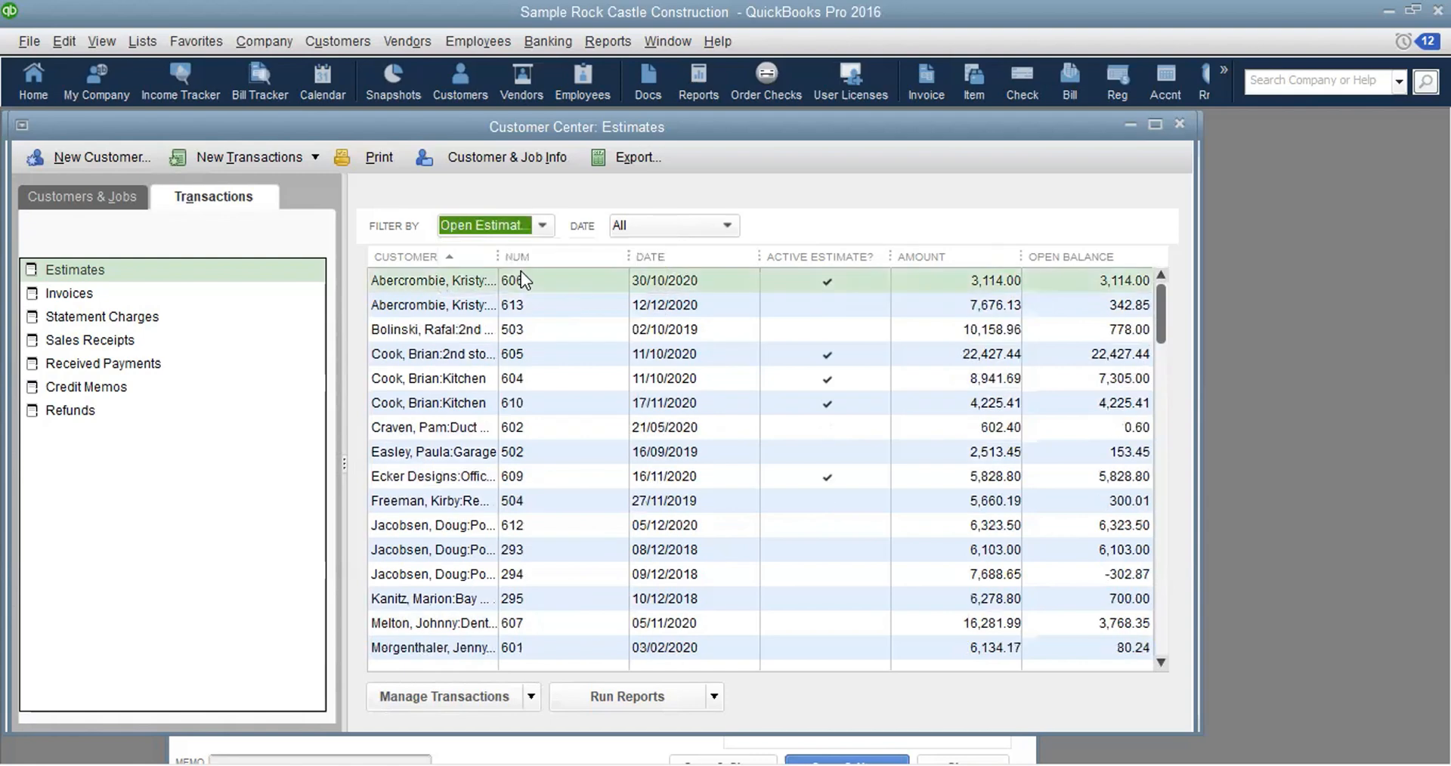
{"action": "left_click", "coordinate": [727, 227]}
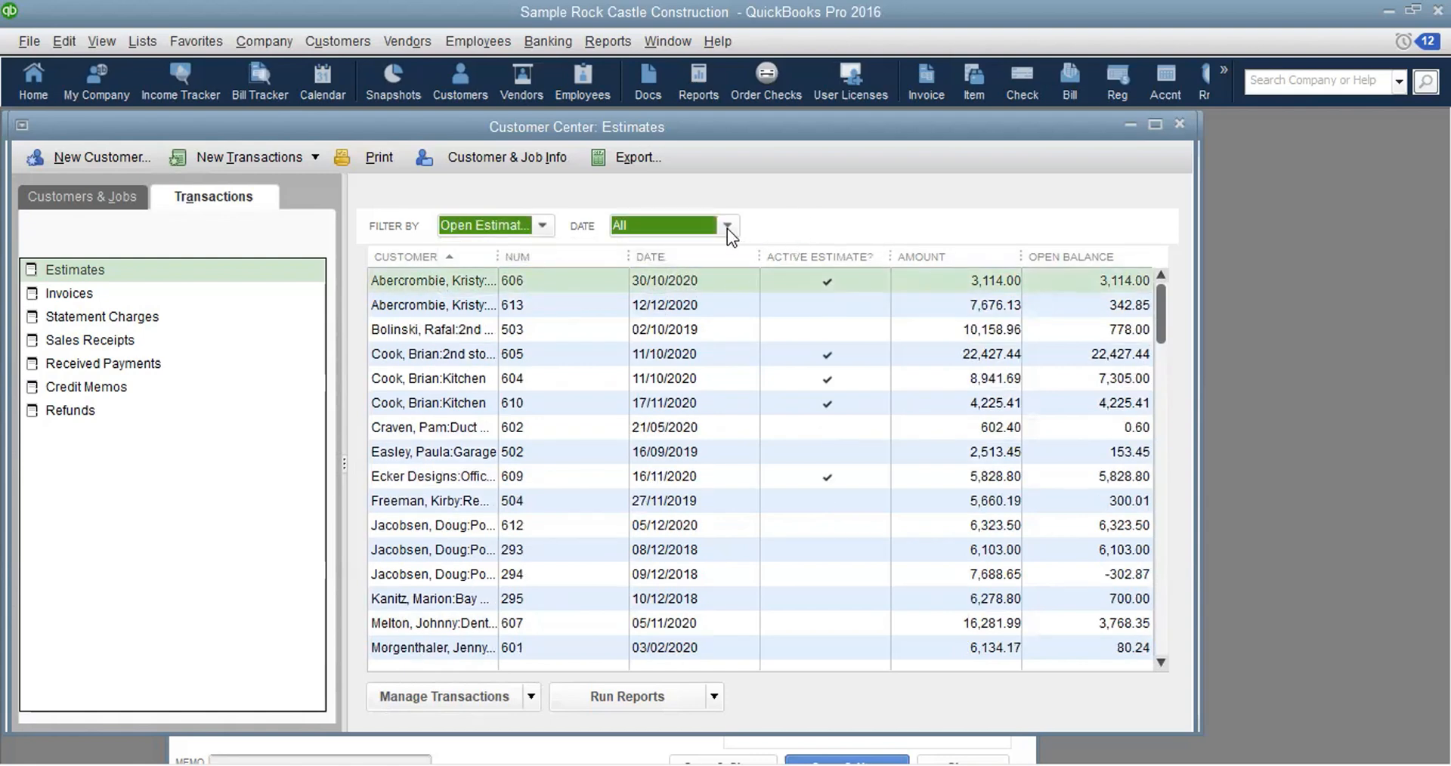
{"action": "left_click", "coordinate": [804, 228]}
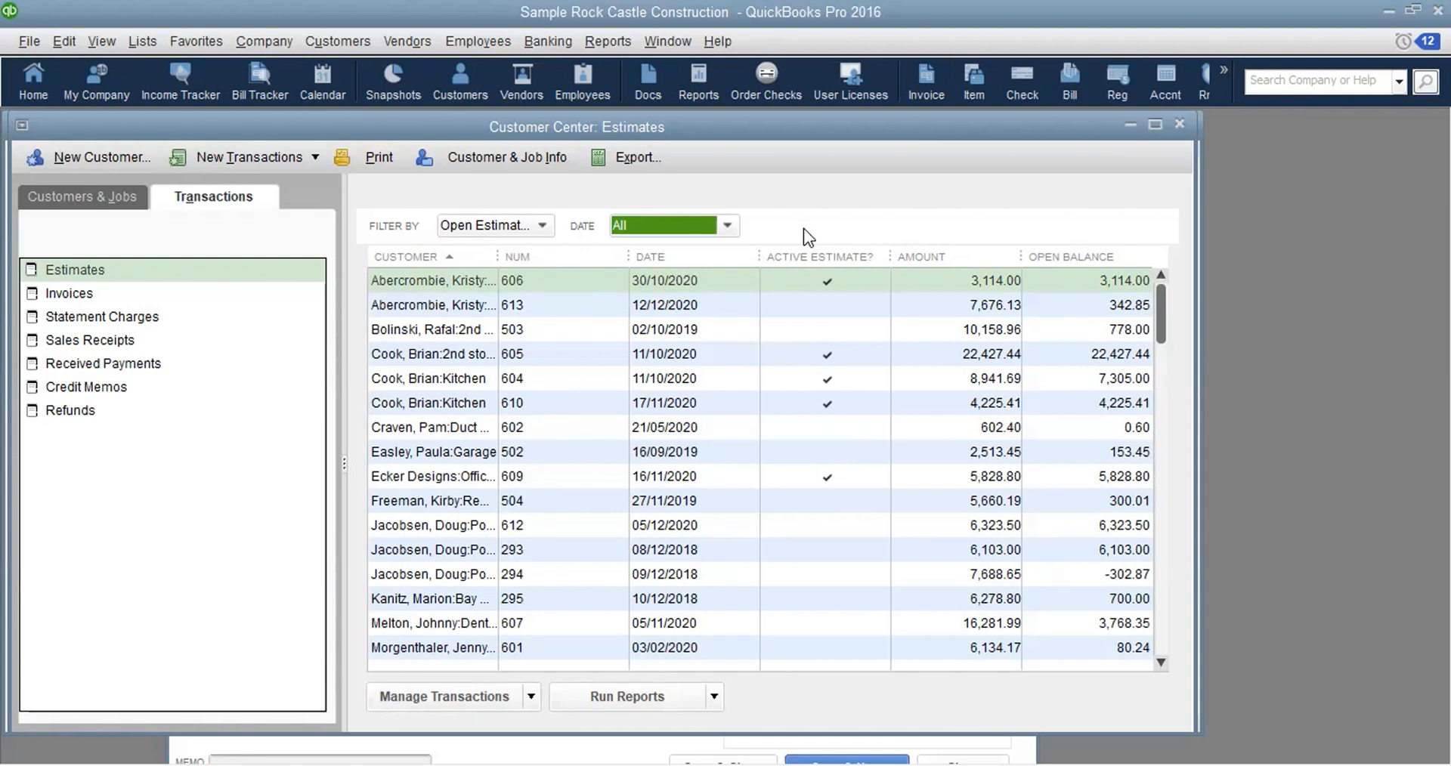
Browse the invoices, statement charges, sales receipts, received payments, credit memos and refunds lists, and return to the estimates list
{"action": "left_click", "coordinate": [529, 696]}
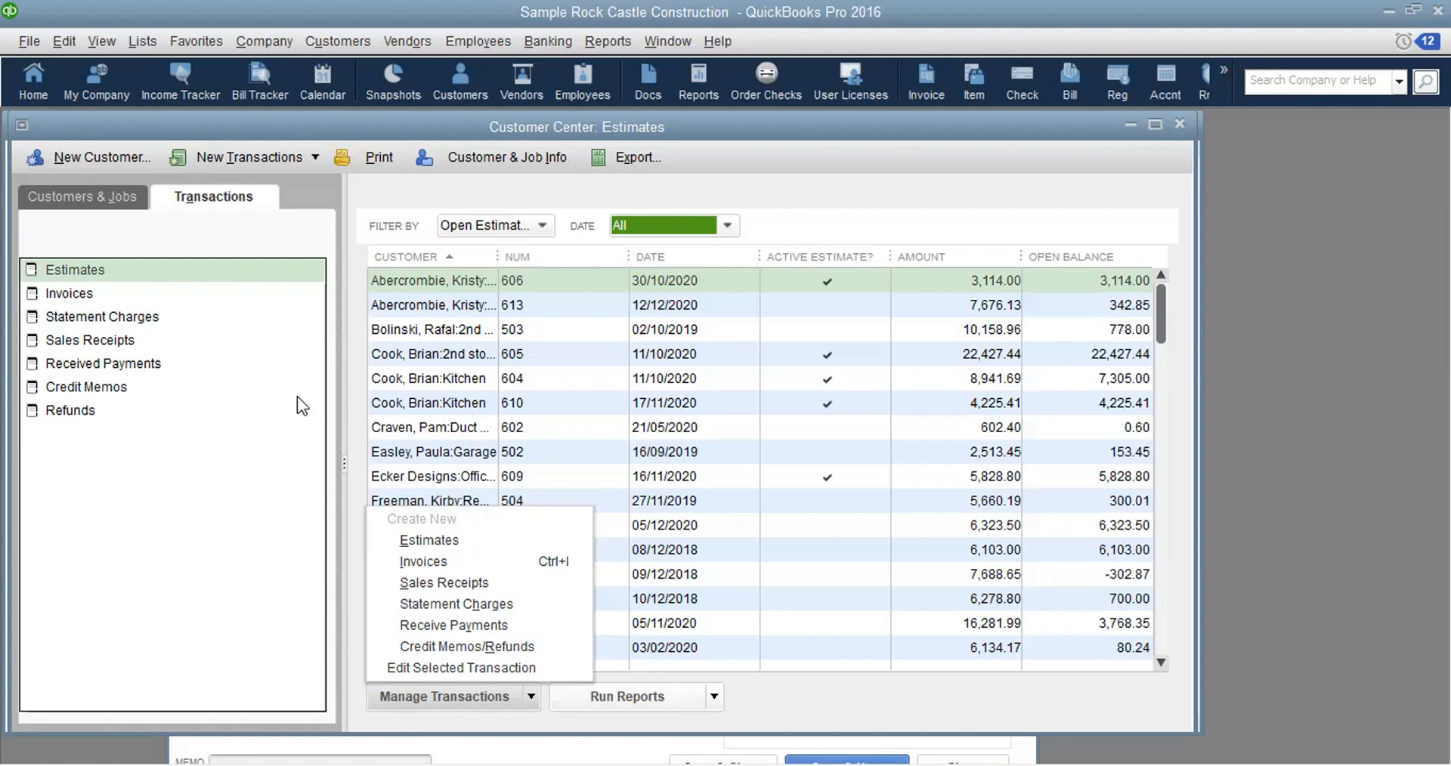
{"action": "left_click", "coordinate": [59, 298]}
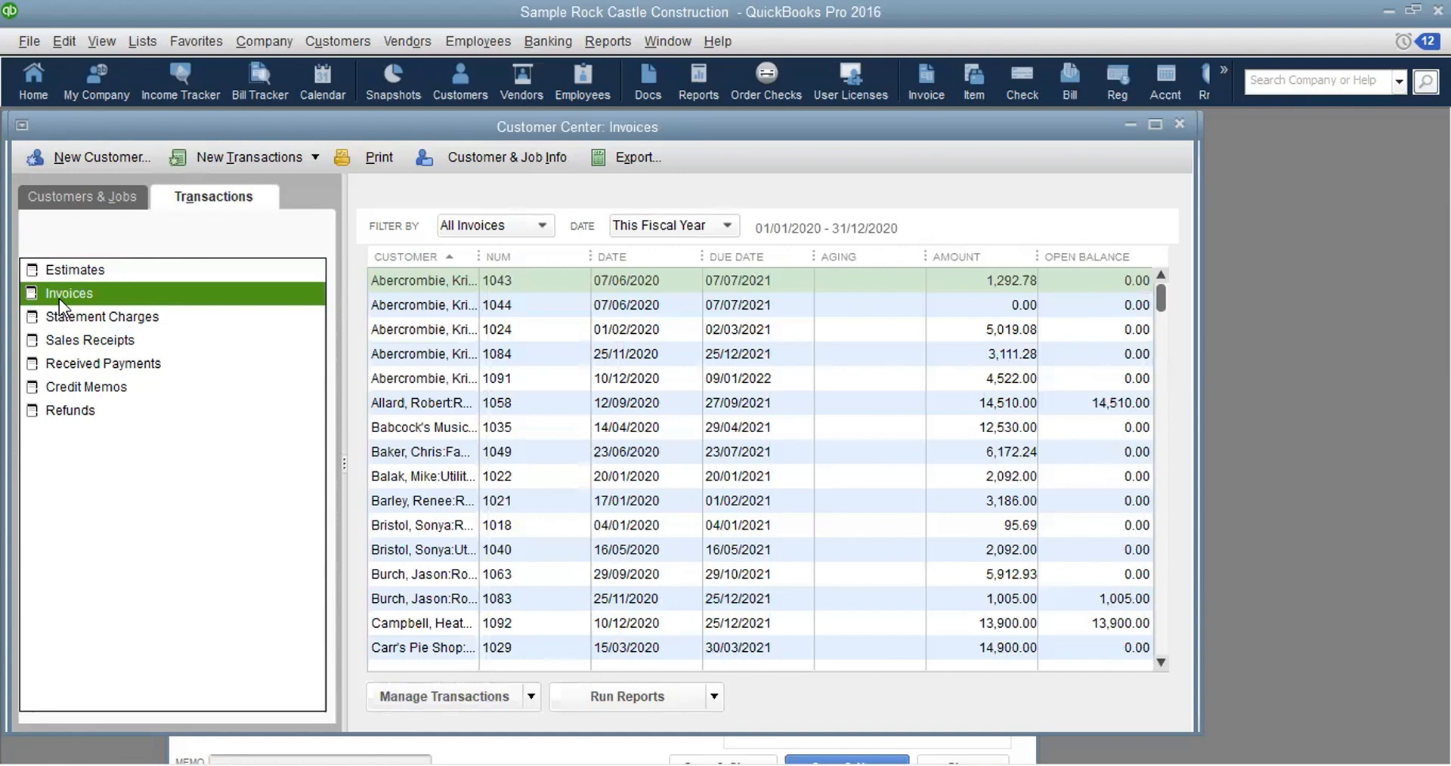
{"action": "left_click", "coordinate": [93, 315]}
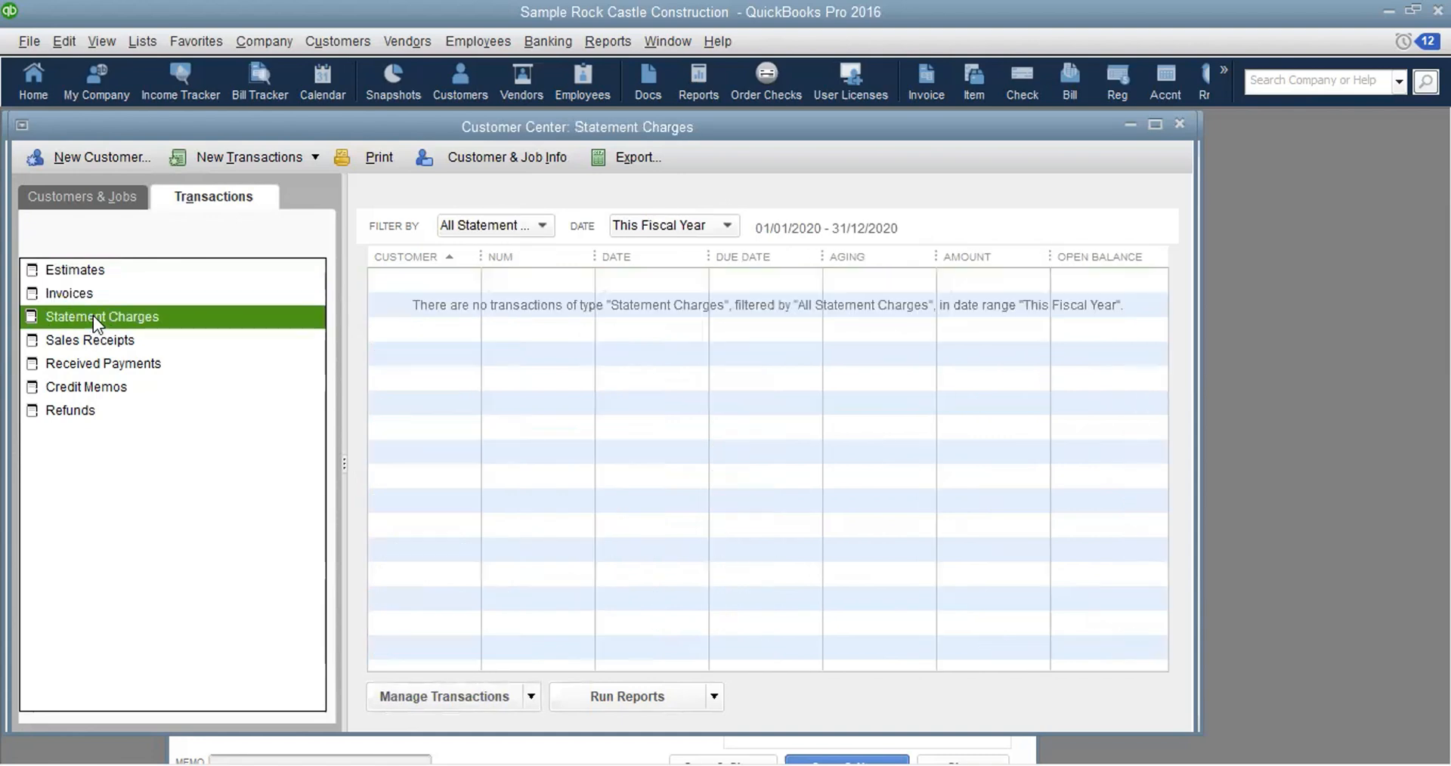
{"action": "left_click", "coordinate": [89, 343]}
{"action": "left_click", "coordinate": [104, 369]}
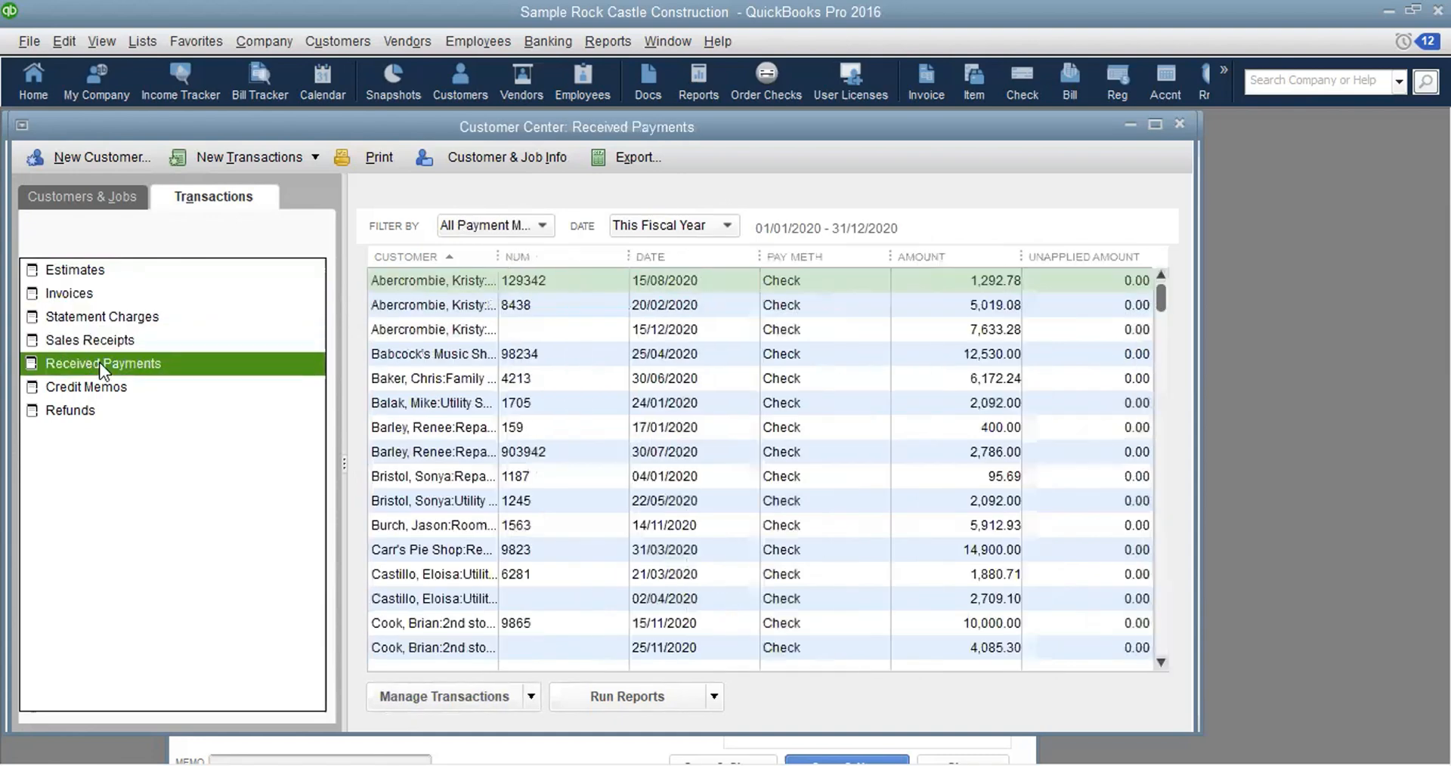
{"action": "left_click", "coordinate": [88, 387]}
{"action": "left_click", "coordinate": [61, 409]}
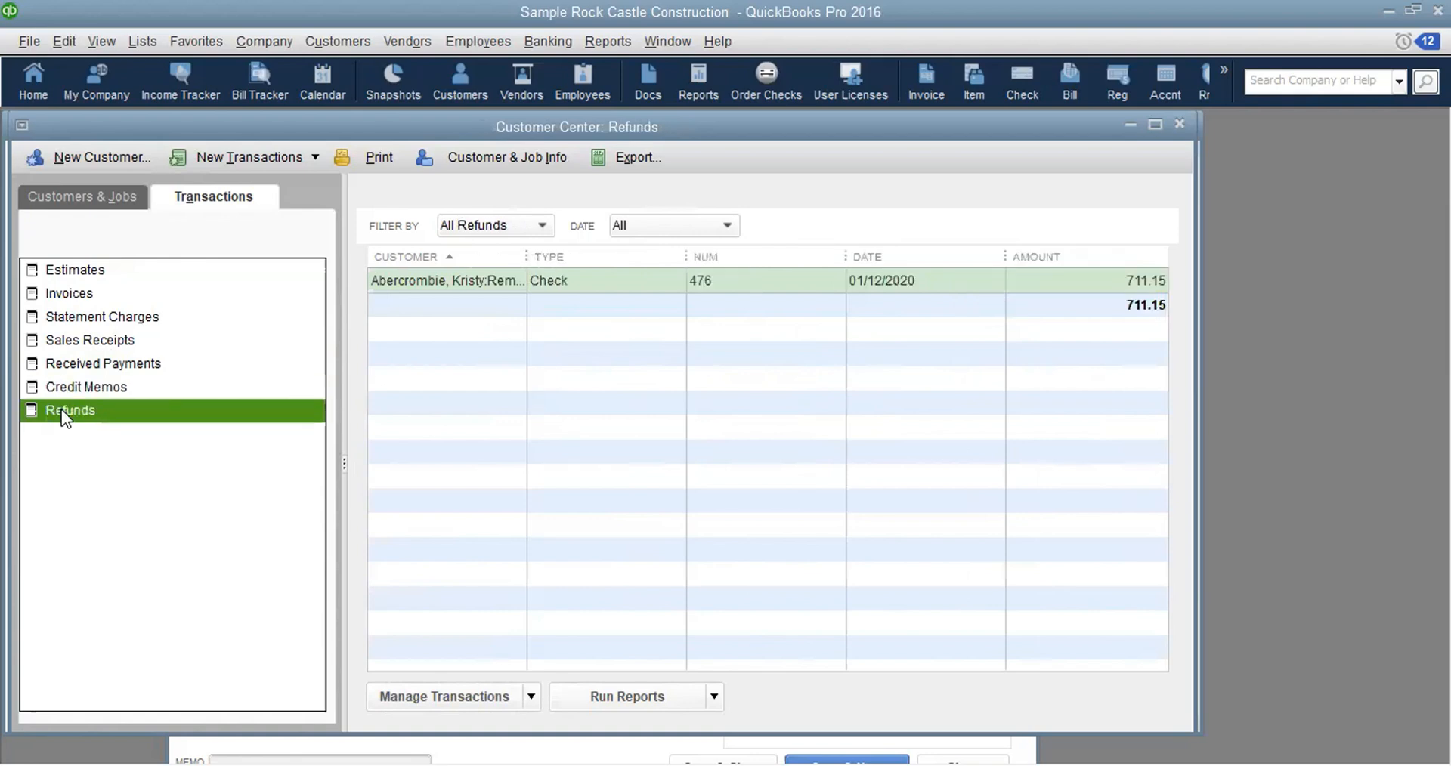
{"action": "left_click", "coordinate": [88, 271]}
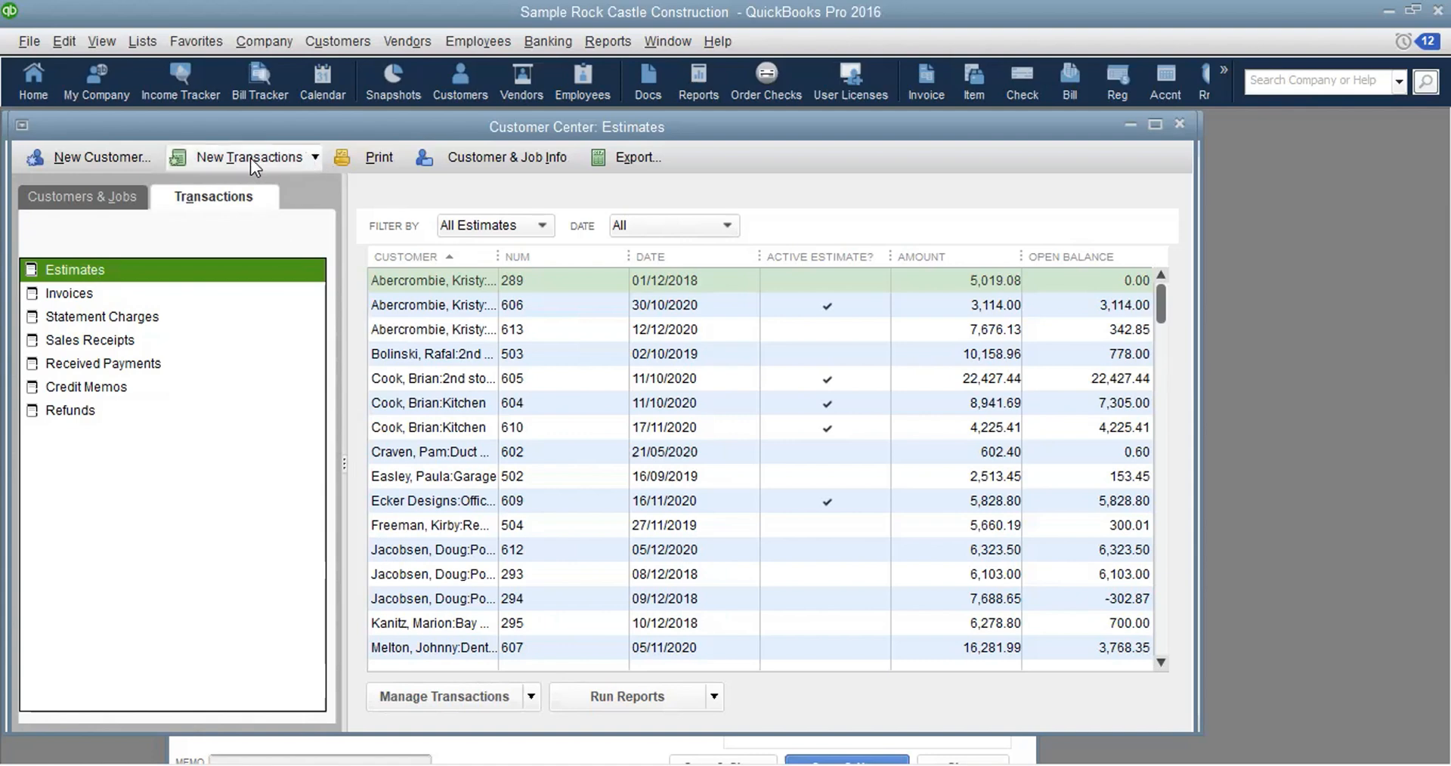
View the blank new customer form, cancel it, and examine the types of new transactions that can be created
{"action": "left_click", "coordinate": [89, 156]}
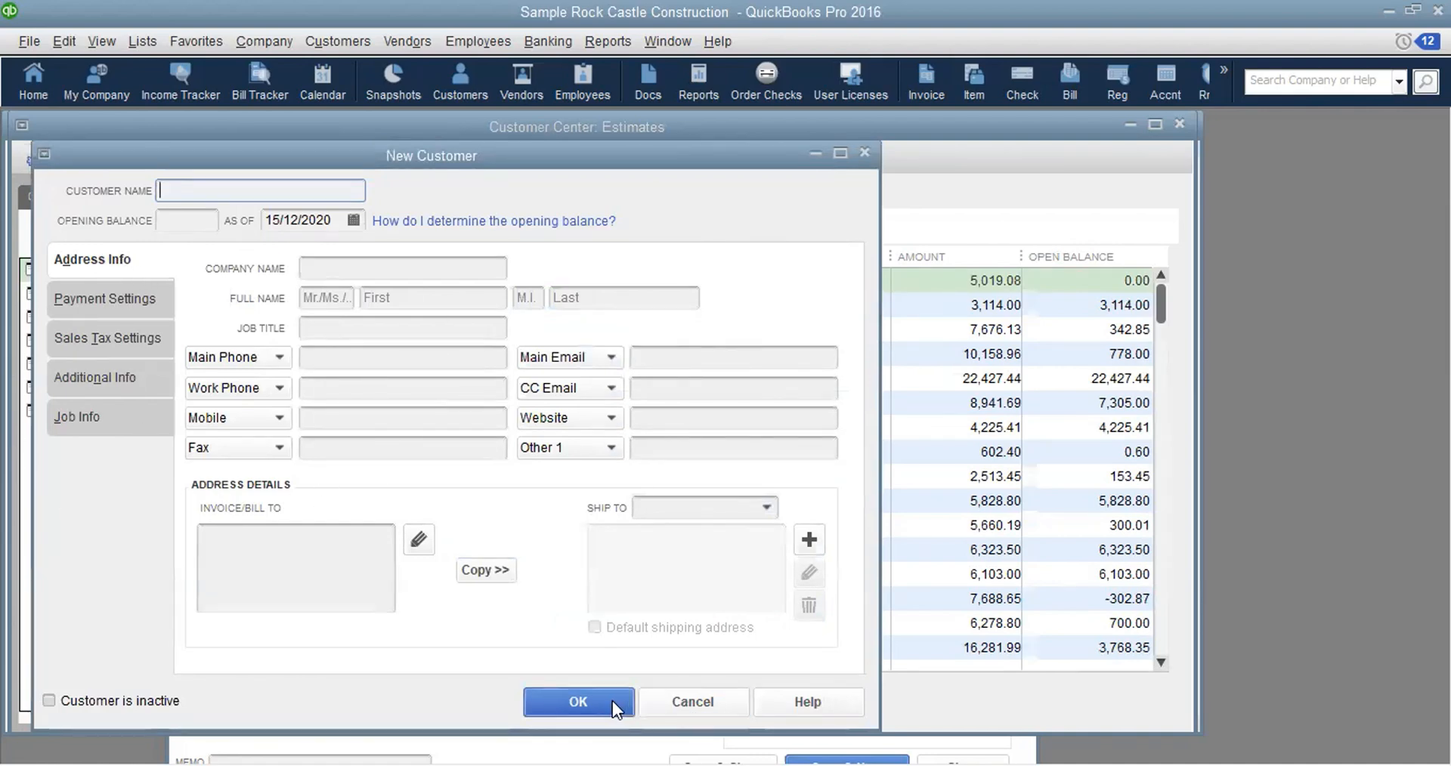
{"action": "left_click", "coordinate": [691, 702]}
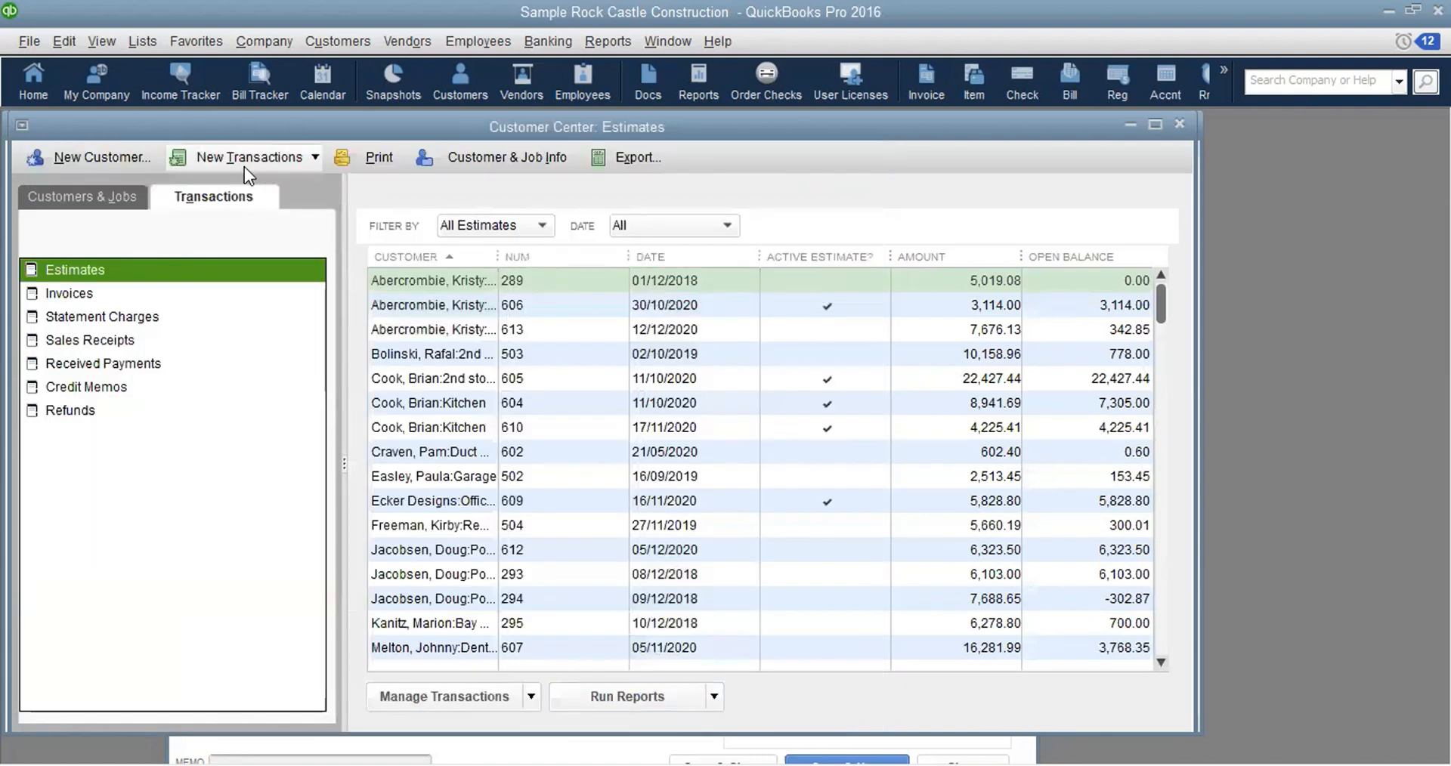
{"action": "left_click", "coordinate": [320, 154]}
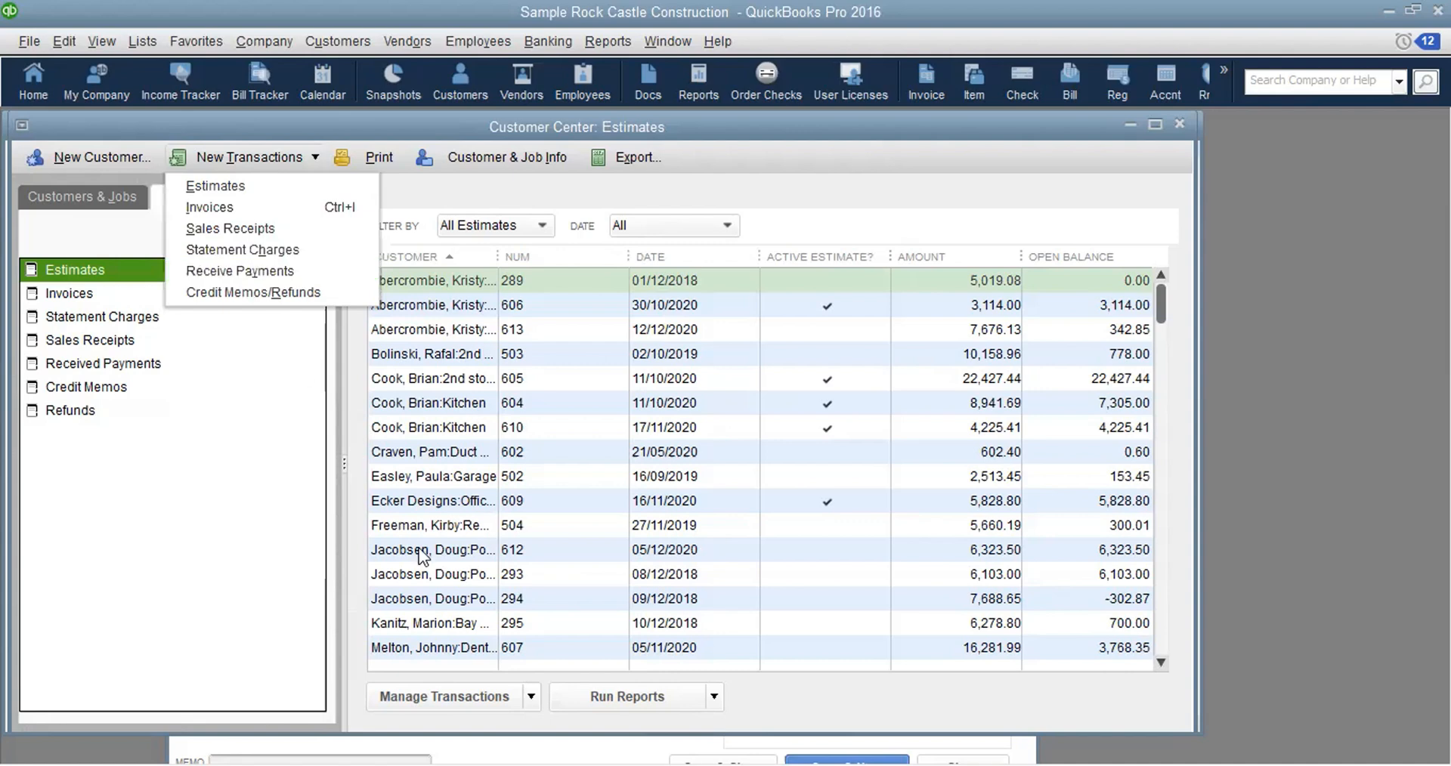
Select estimate 610 for the Kitchen job, review its customer and job information, and close it without saving
{"action": "left_click", "coordinate": [431, 427]}
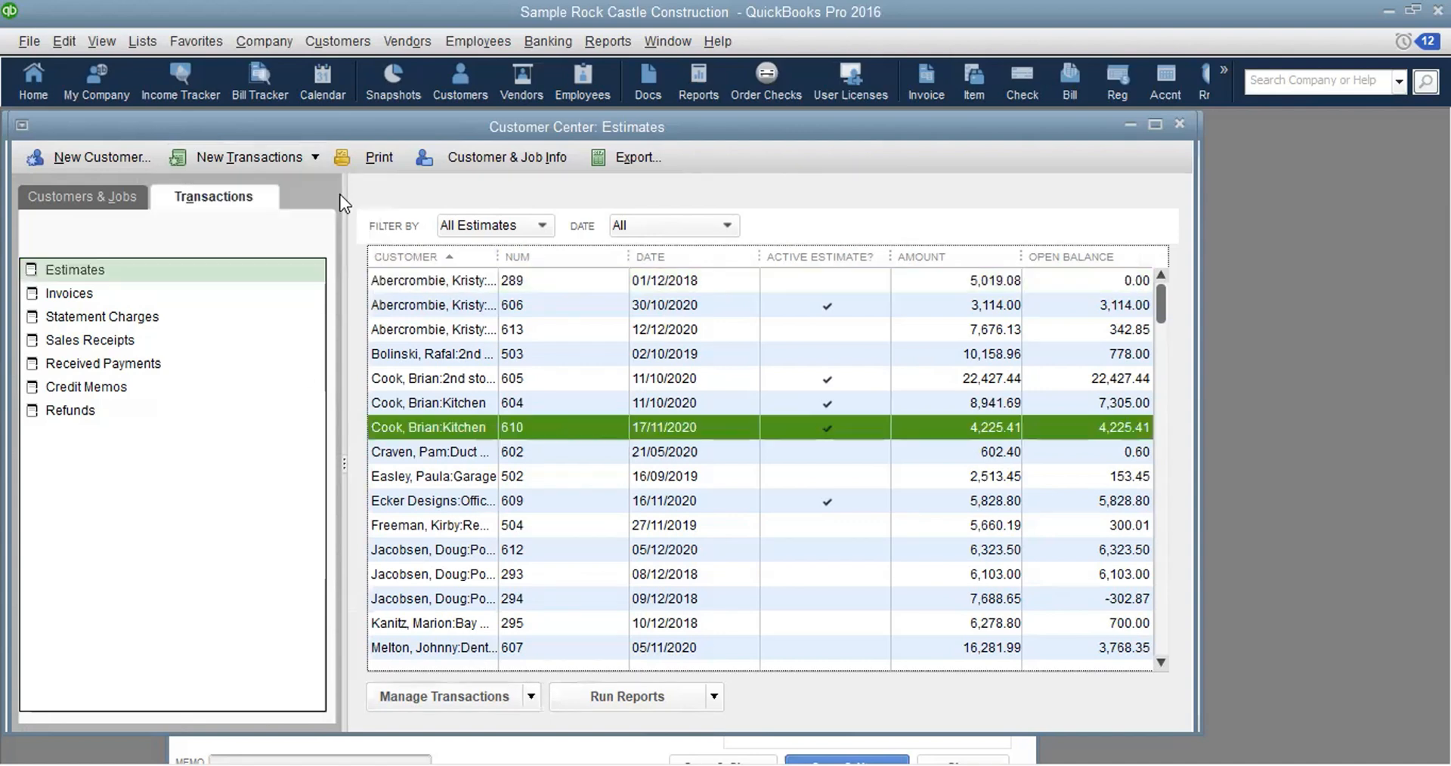
{"action": "left_click", "coordinate": [508, 169]}
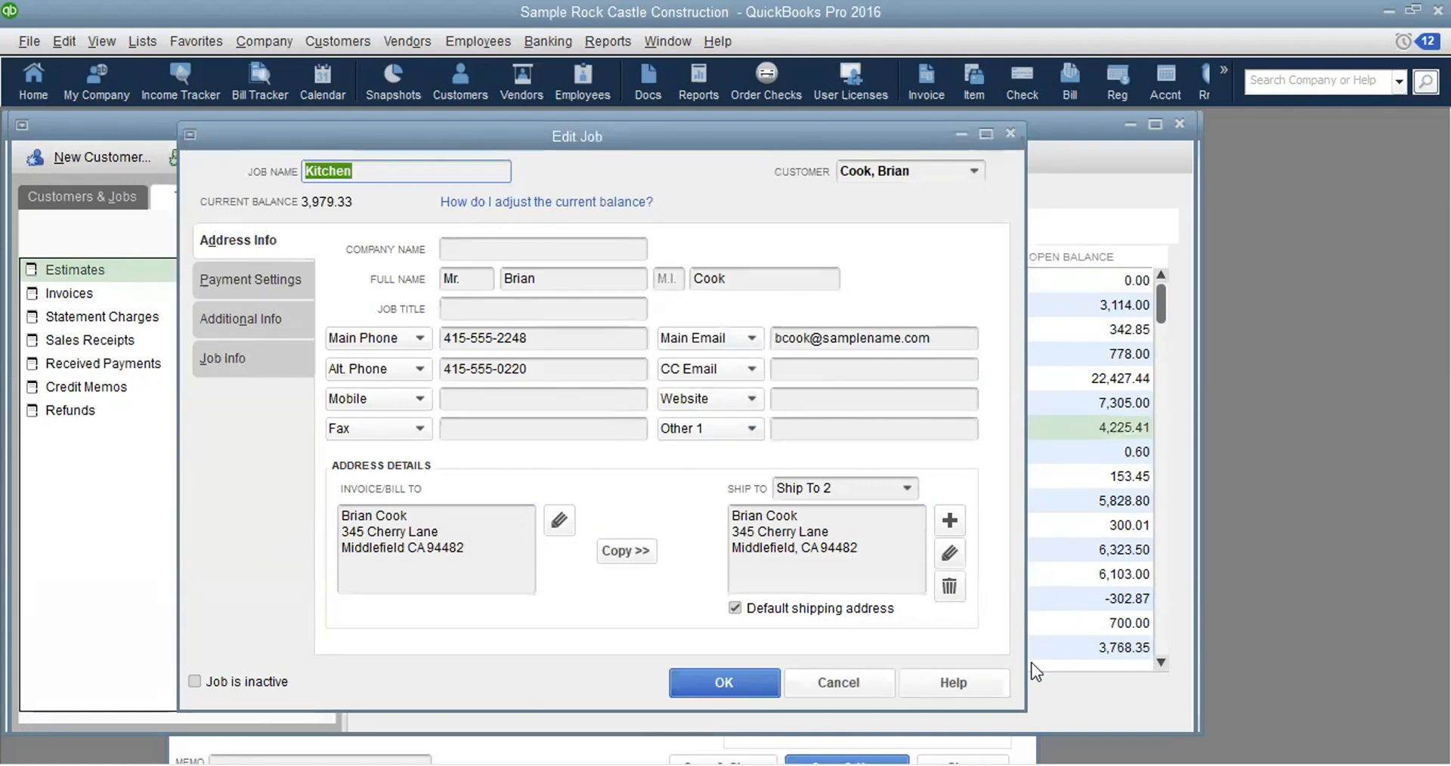
{"action": "left_click", "coordinate": [833, 679]}
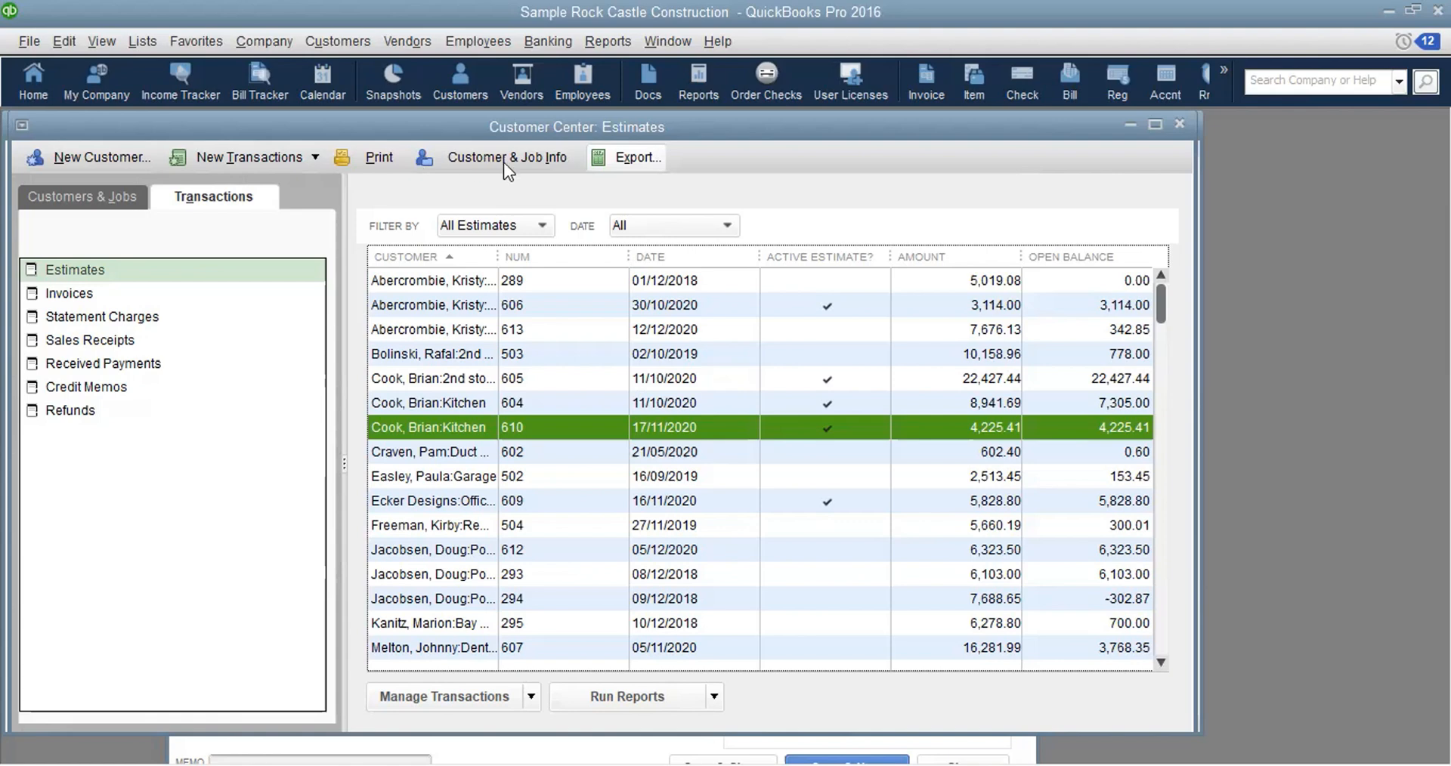
Examine the export options for the estimates list and close them without exporting
{"action": "left_click", "coordinate": [627, 157]}
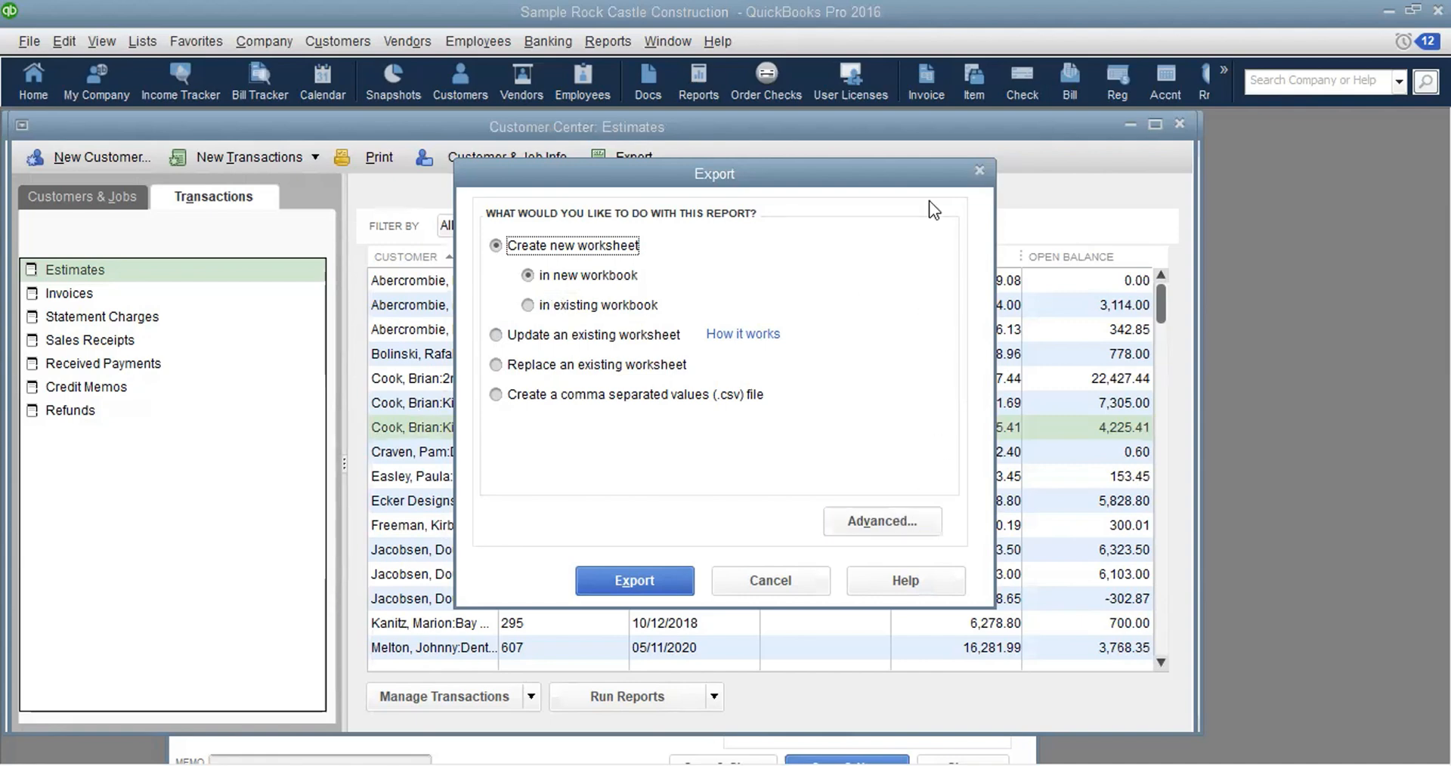
{"action": "left_click", "coordinate": [979, 171]}
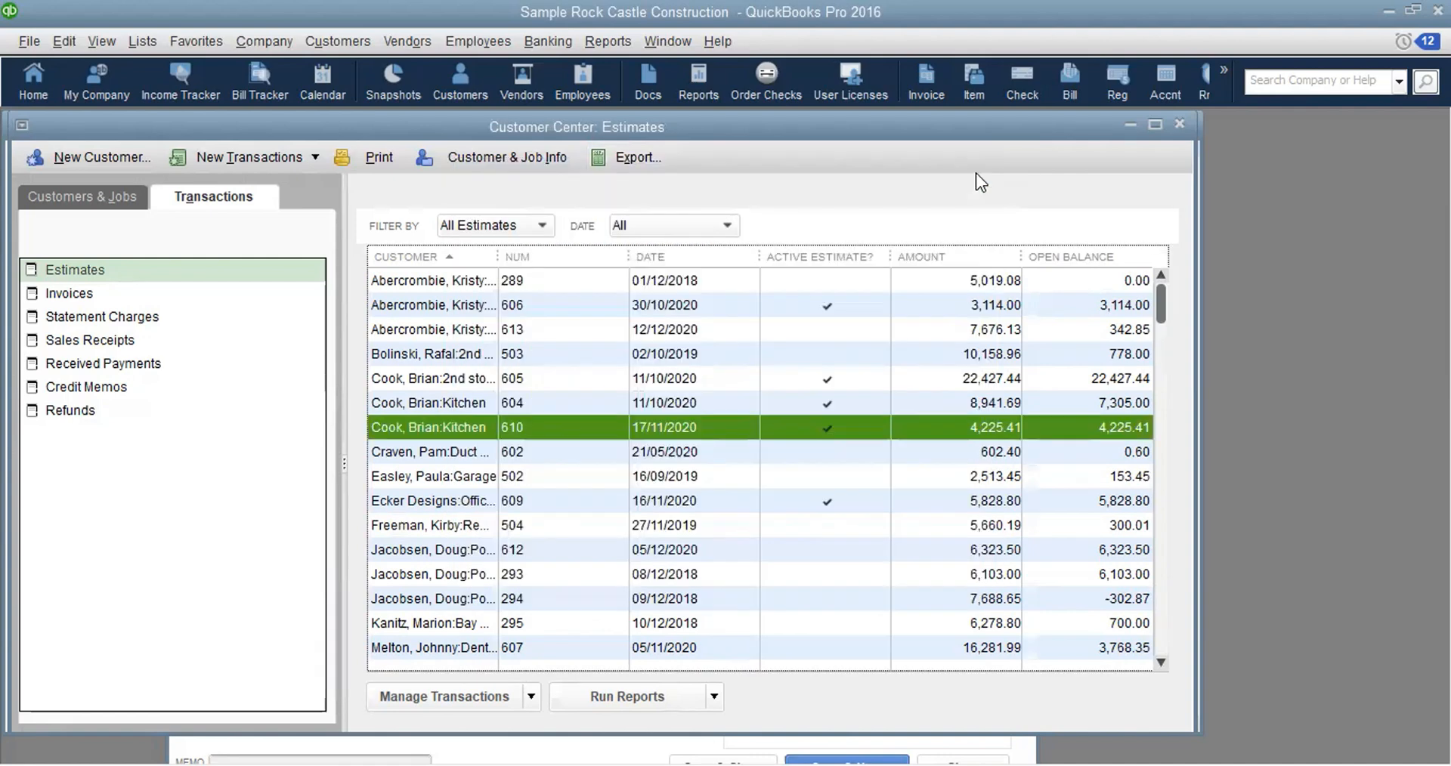